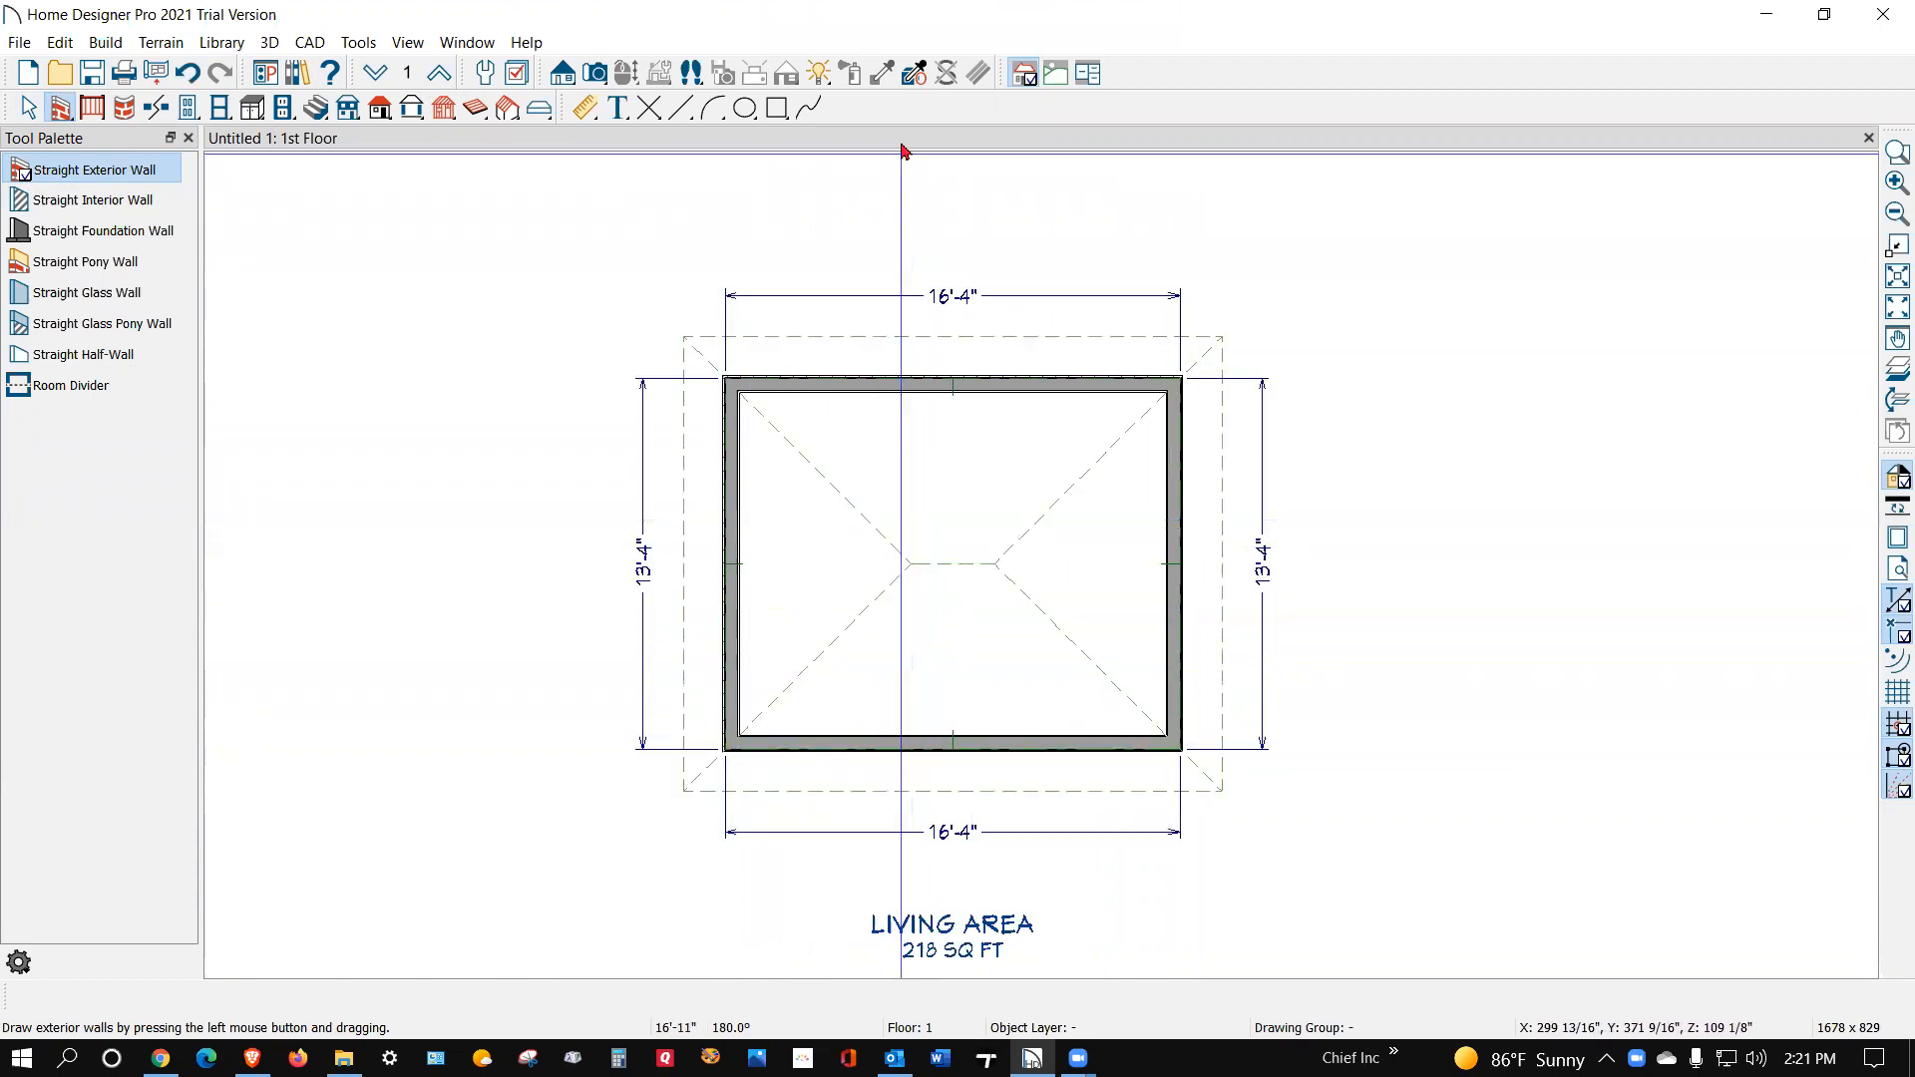
Step: Create a Perspective Full Overview camera of the house and tile it beside the 1st Floor plan
left_click(595, 79)
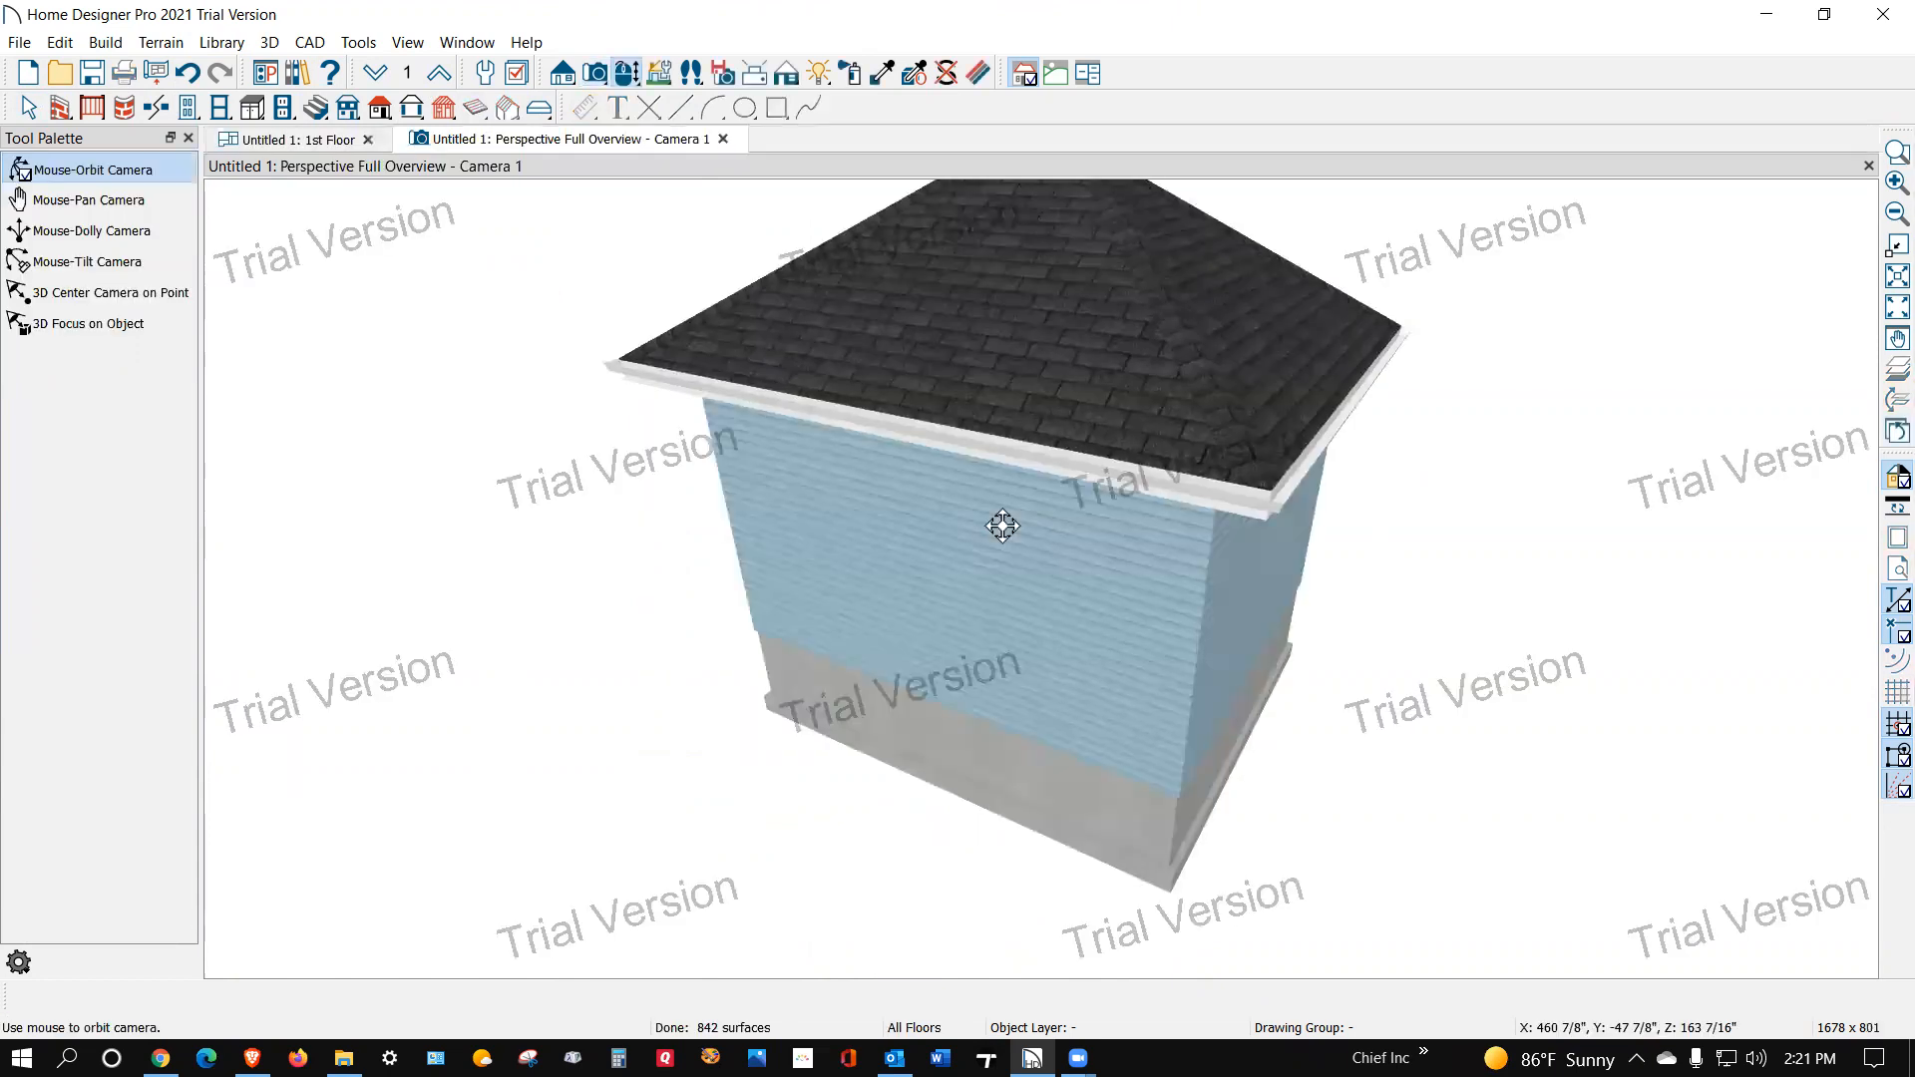
key("shift+t")
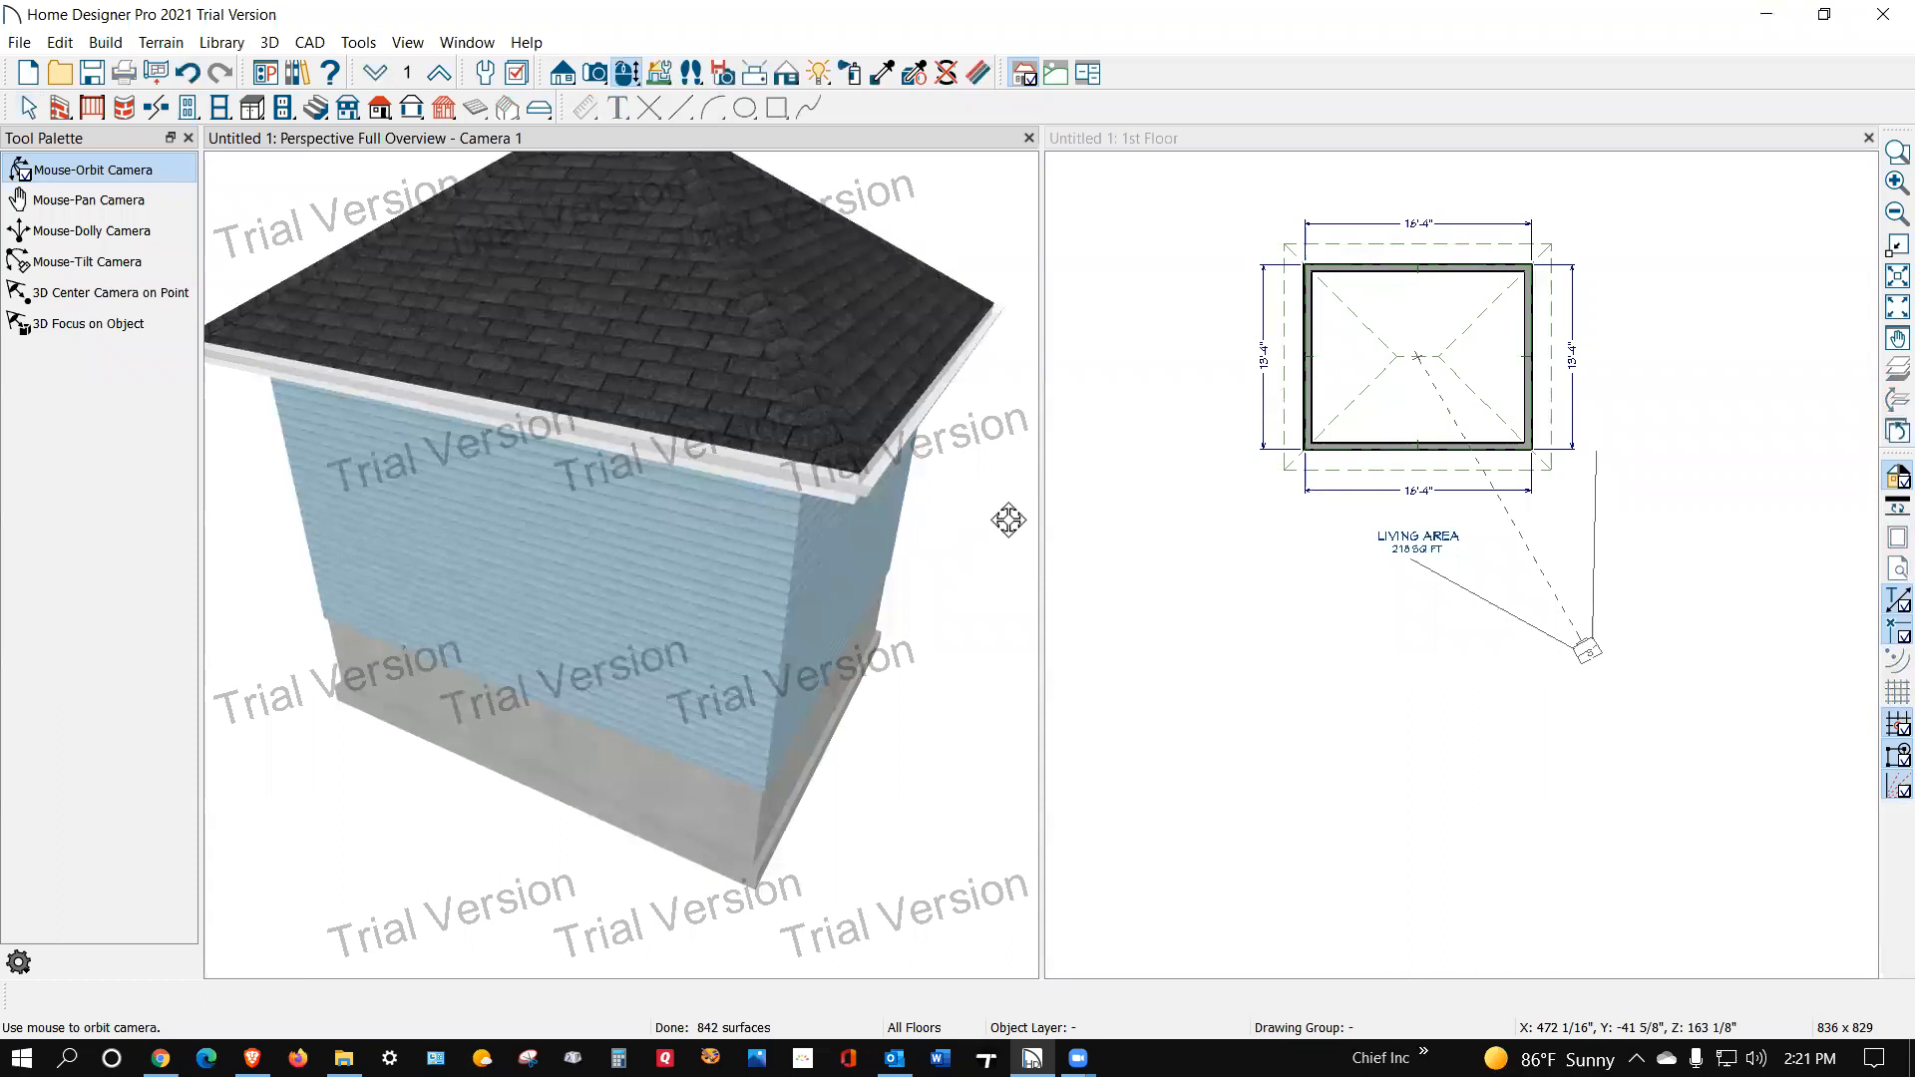
left_click_drag(1000, 522, 877, 599)
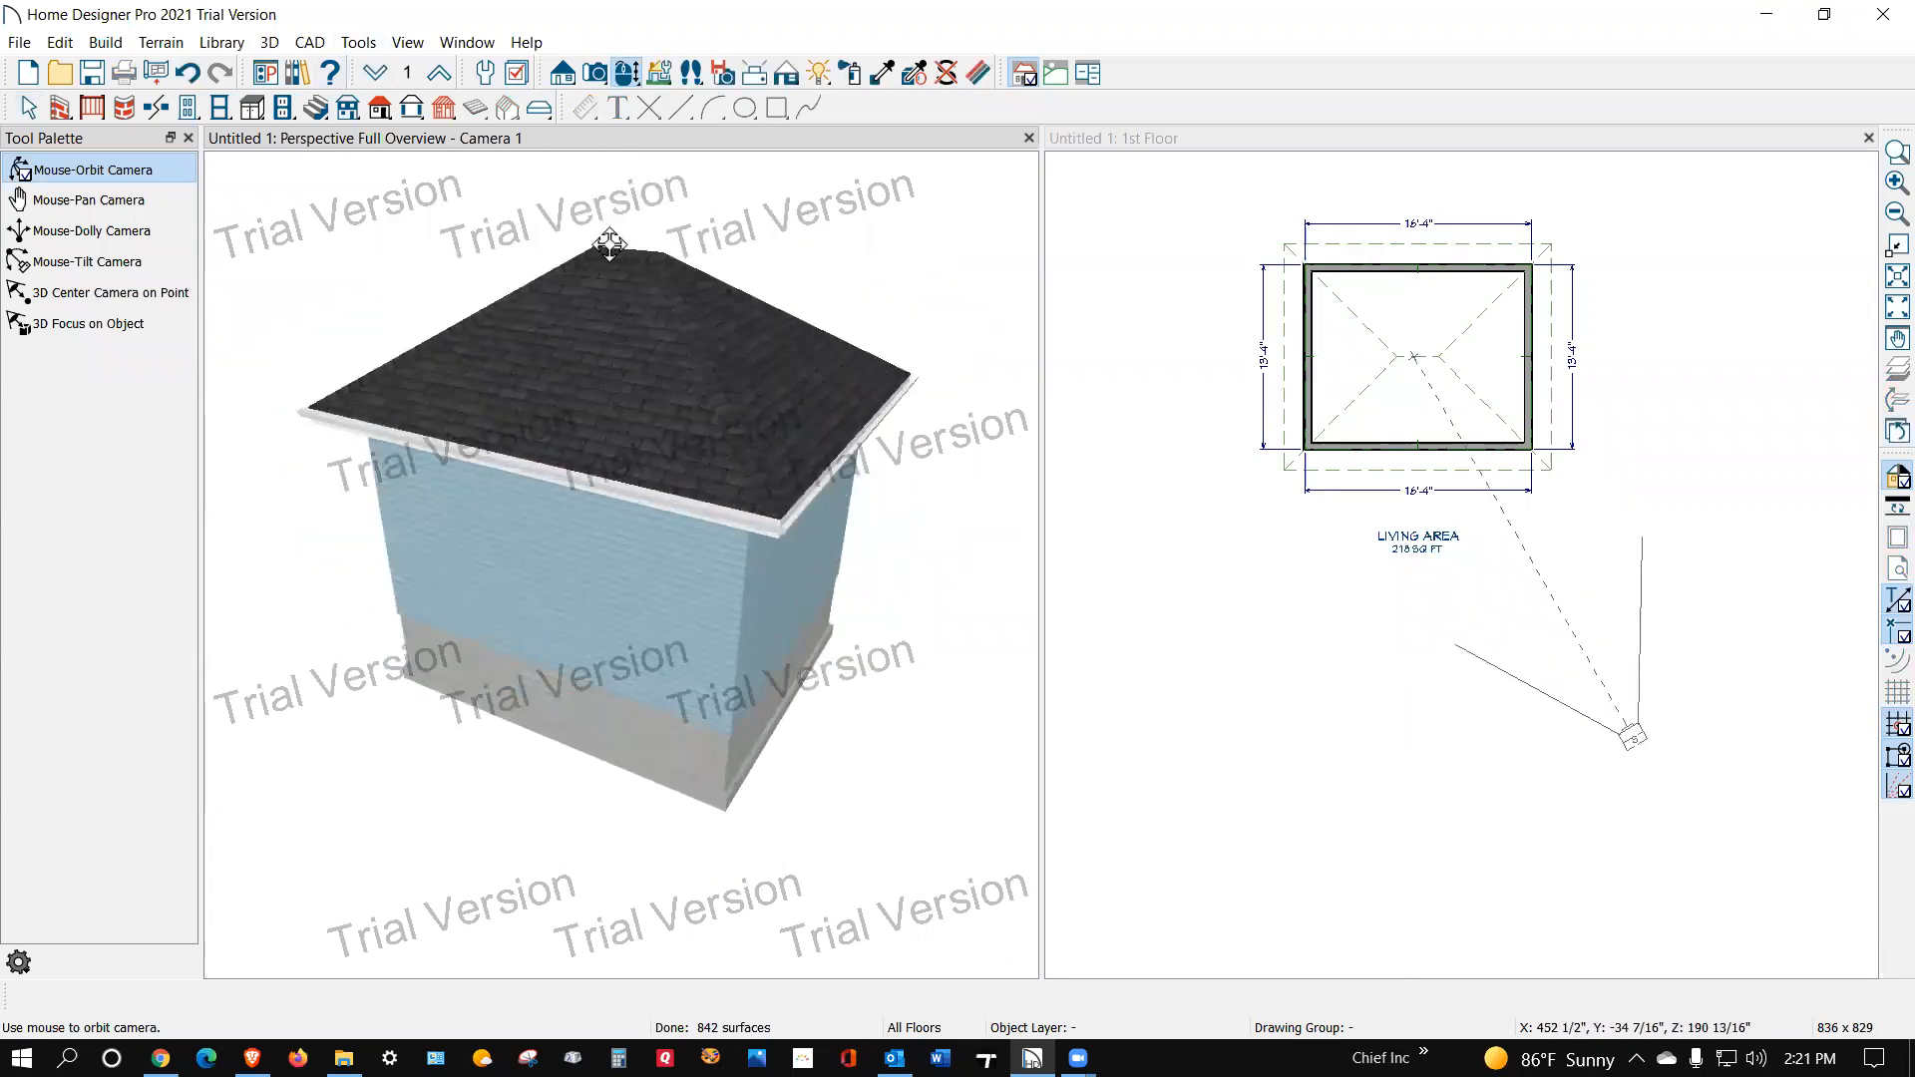
scroll(1176, 607, "down", 3)
scroll(1382, 480, "up", 4)
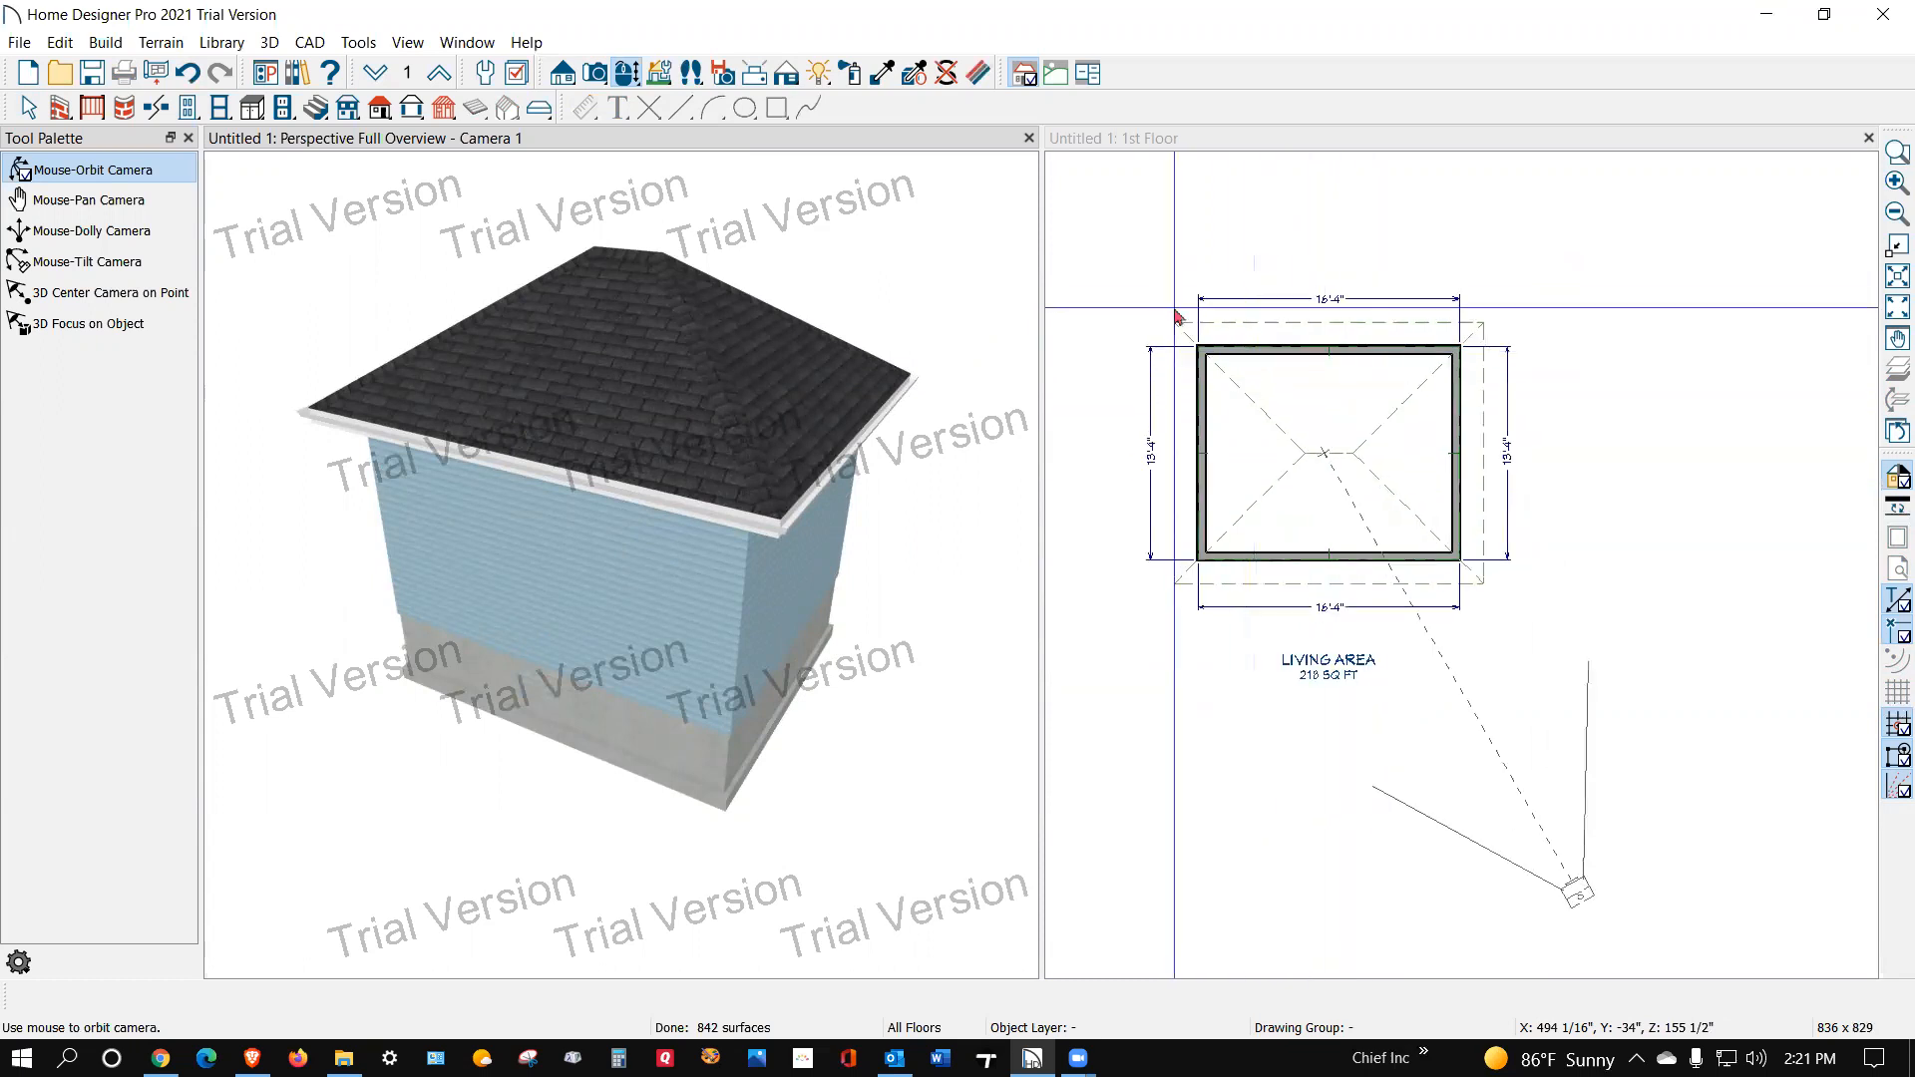
scroll(1159, 376, "up", 2)
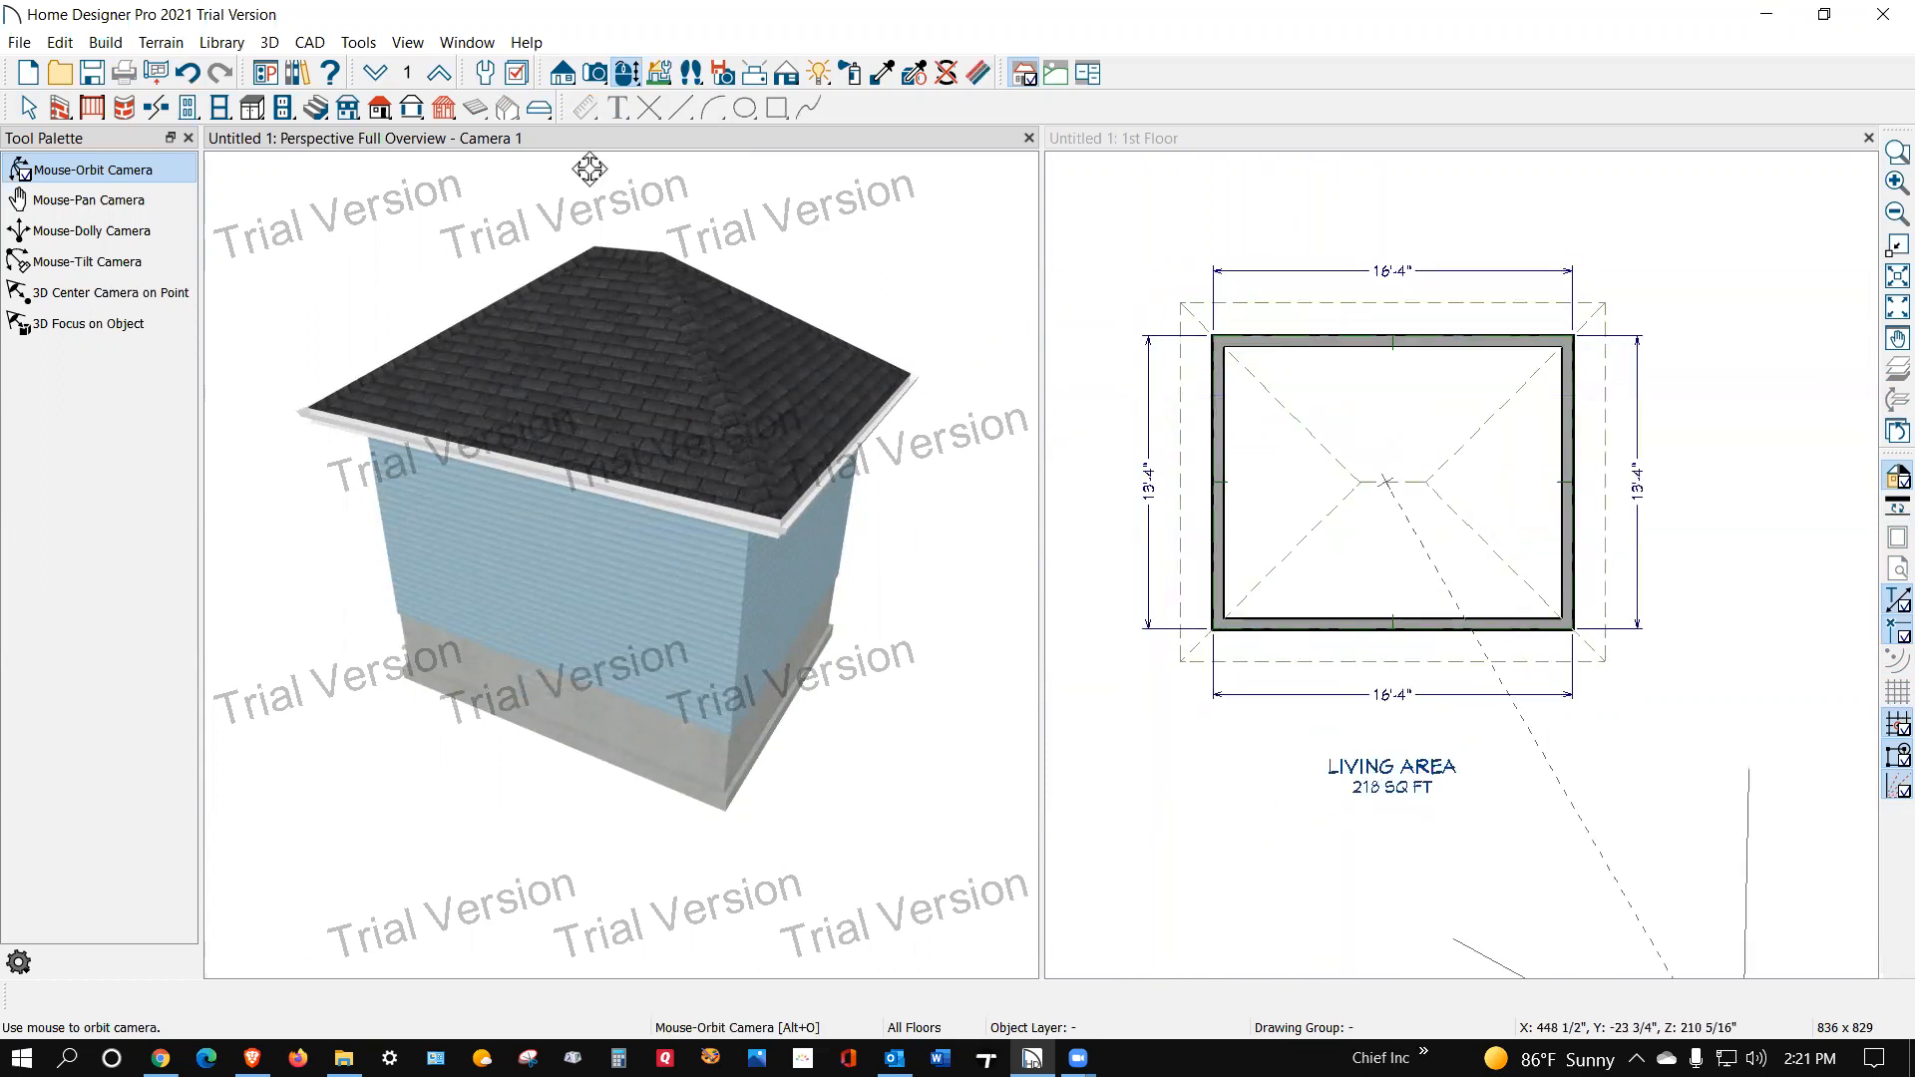
Step: Set the roof pitch to 1/4" in 12 in the Build Roof settings and apply it
double_click(380, 116)
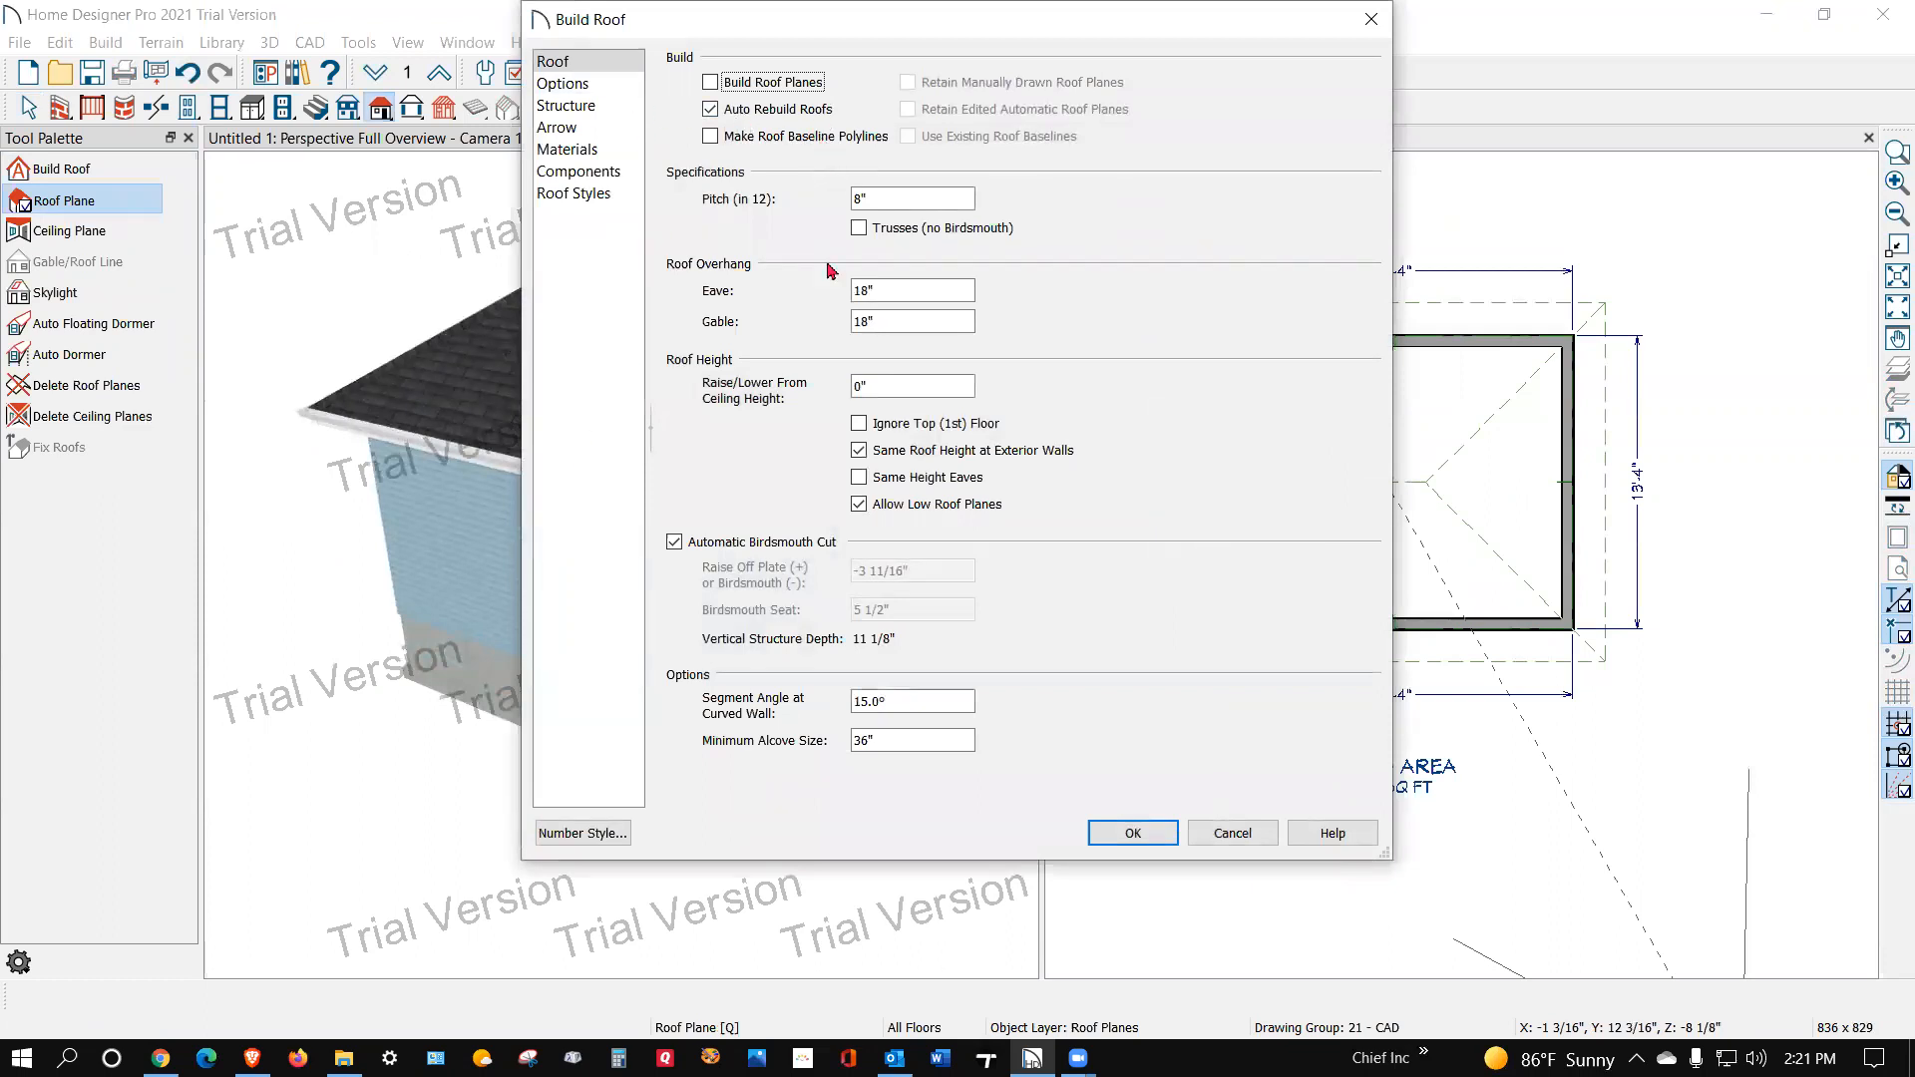
double_click(857, 197)
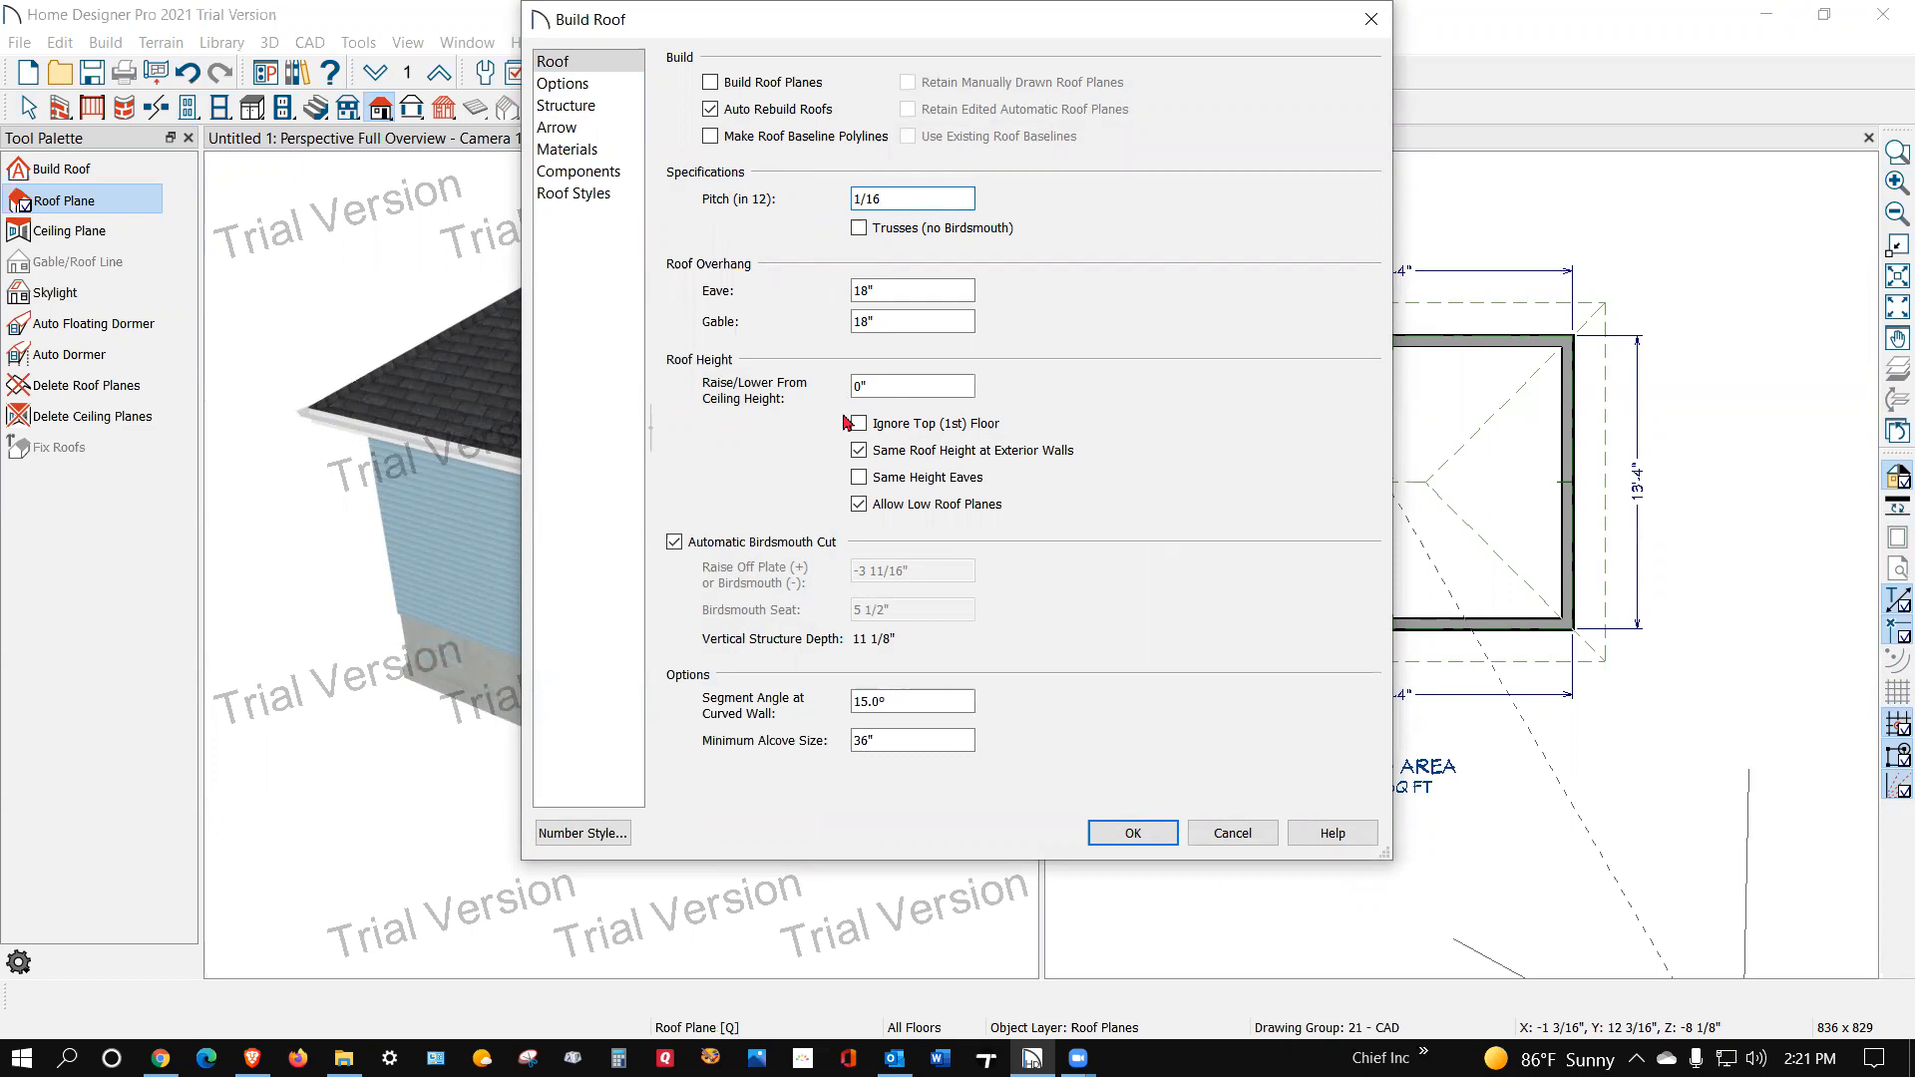
left_click(1130, 829)
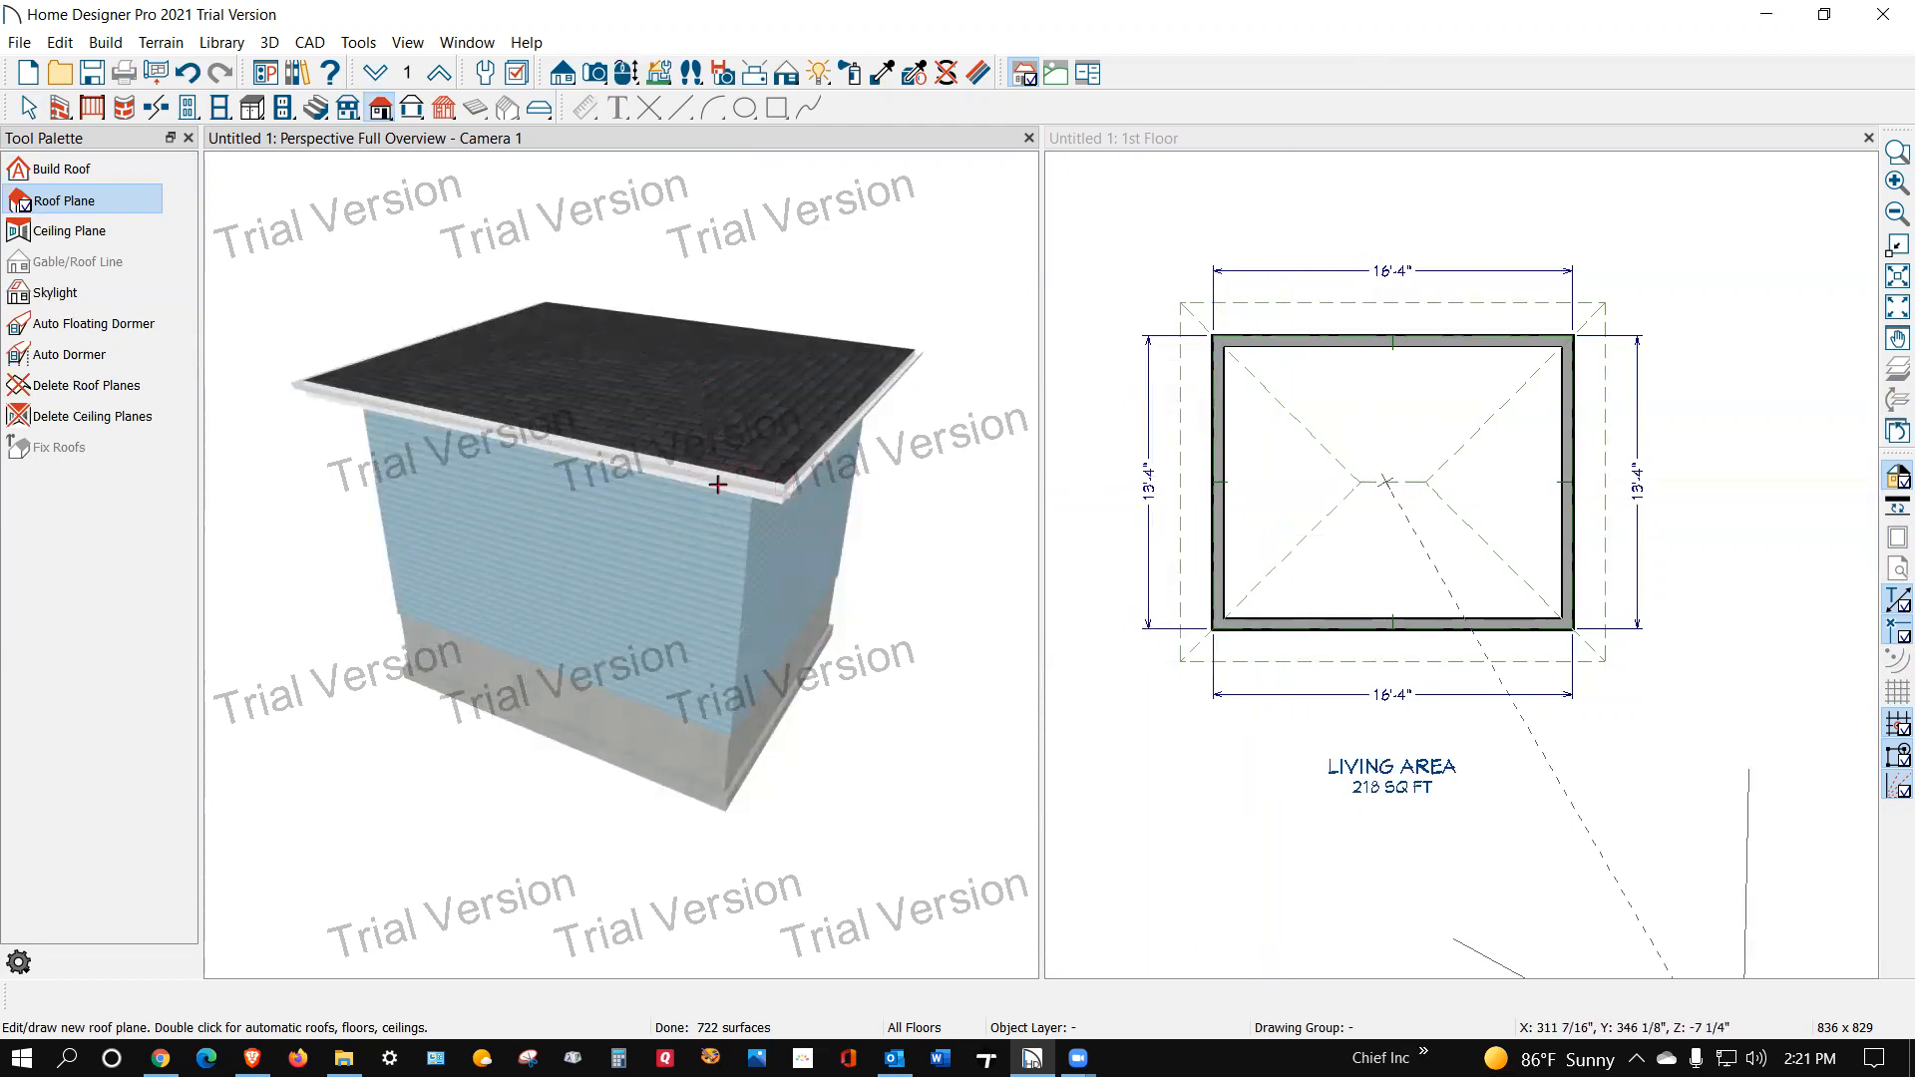
Step: Set the roof's rafter depth to 11 1/4" in the roof structure settings and apply it
double_click(380, 112)
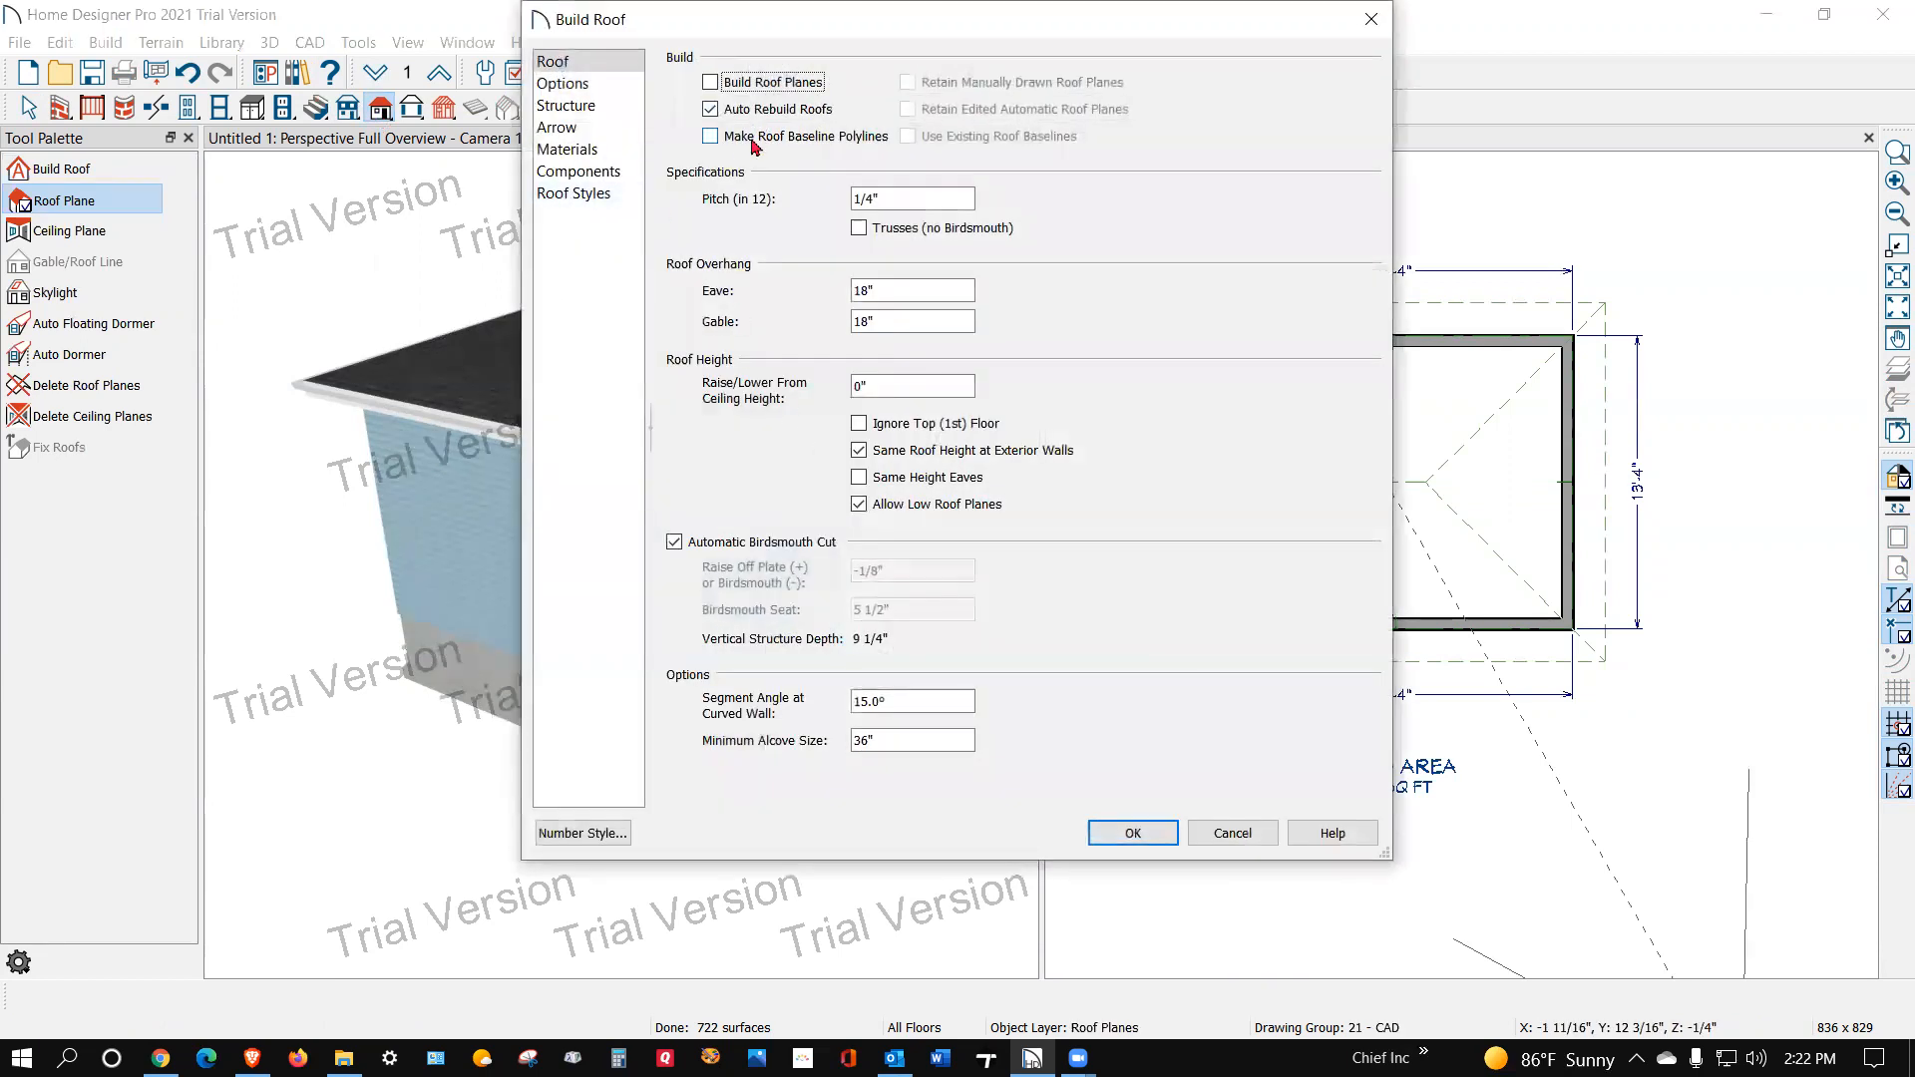
left_click(578, 107)
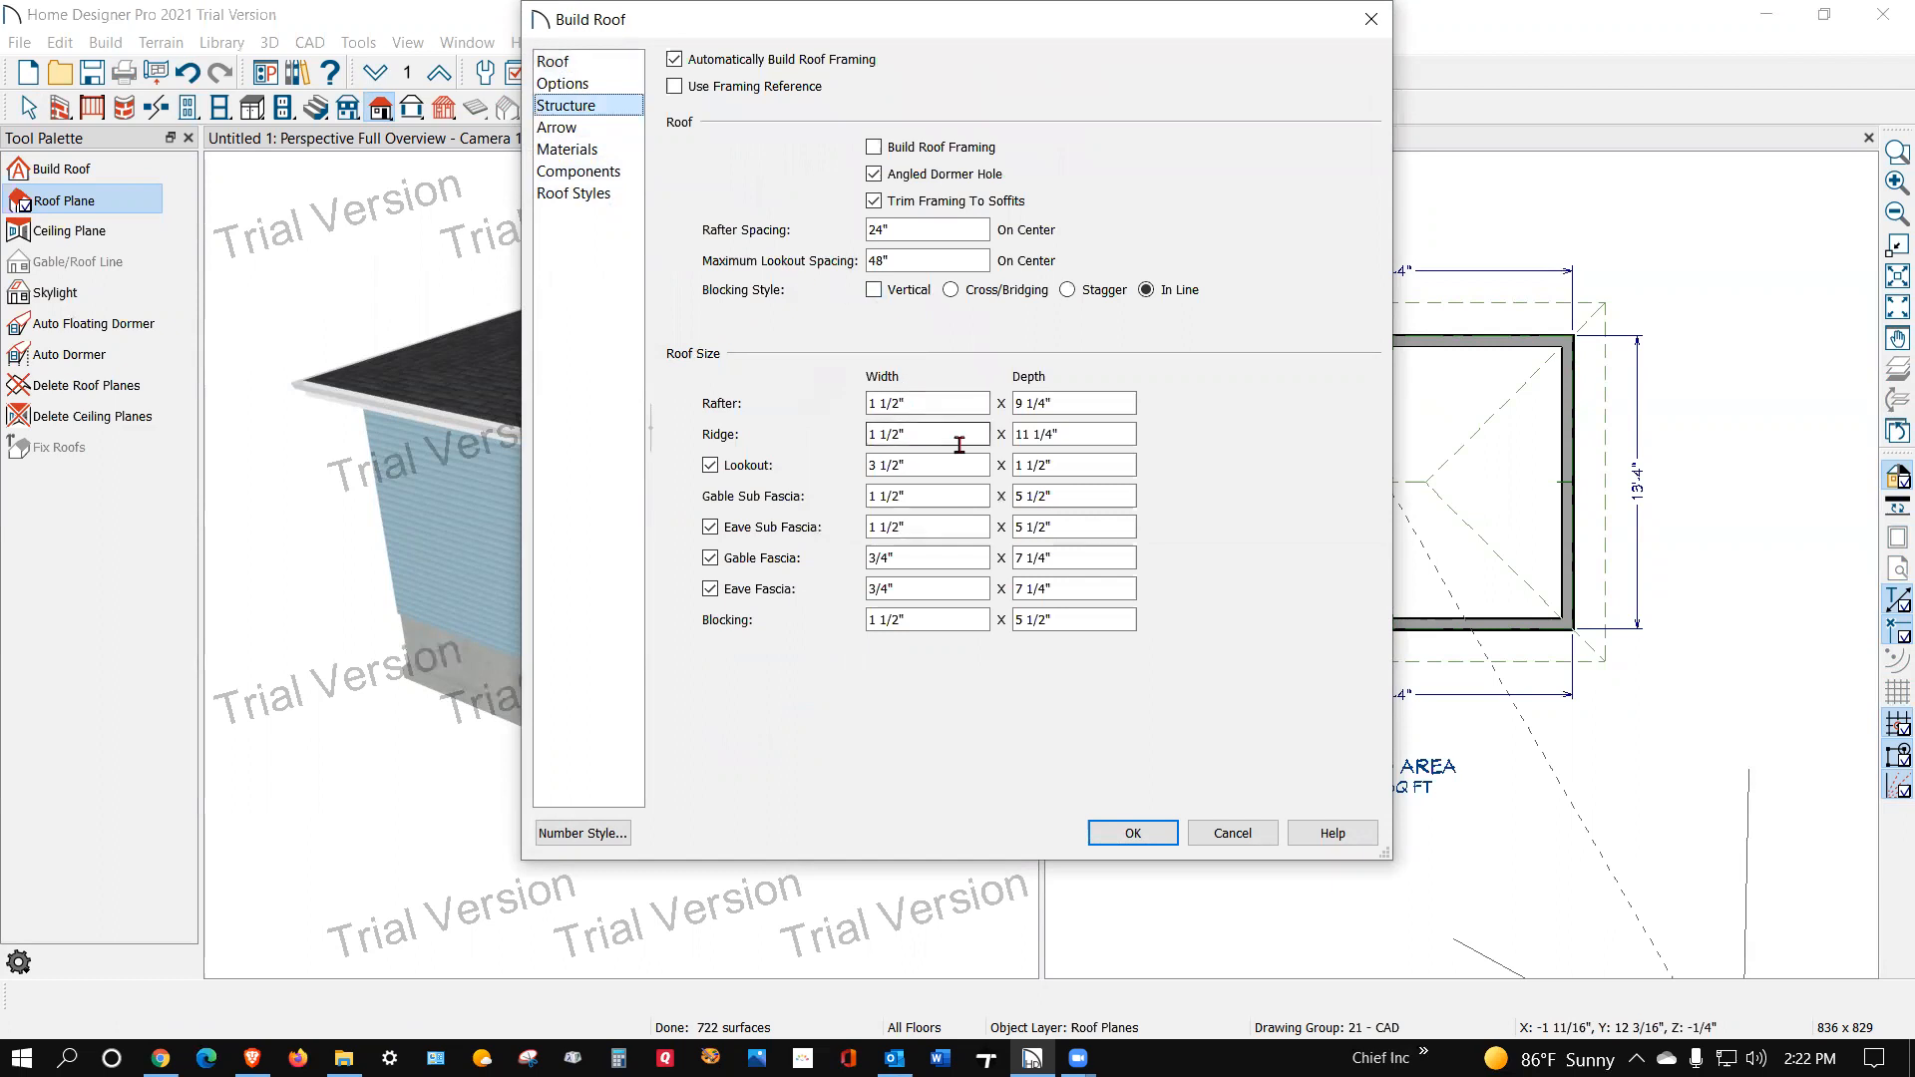
double_click(1020, 403)
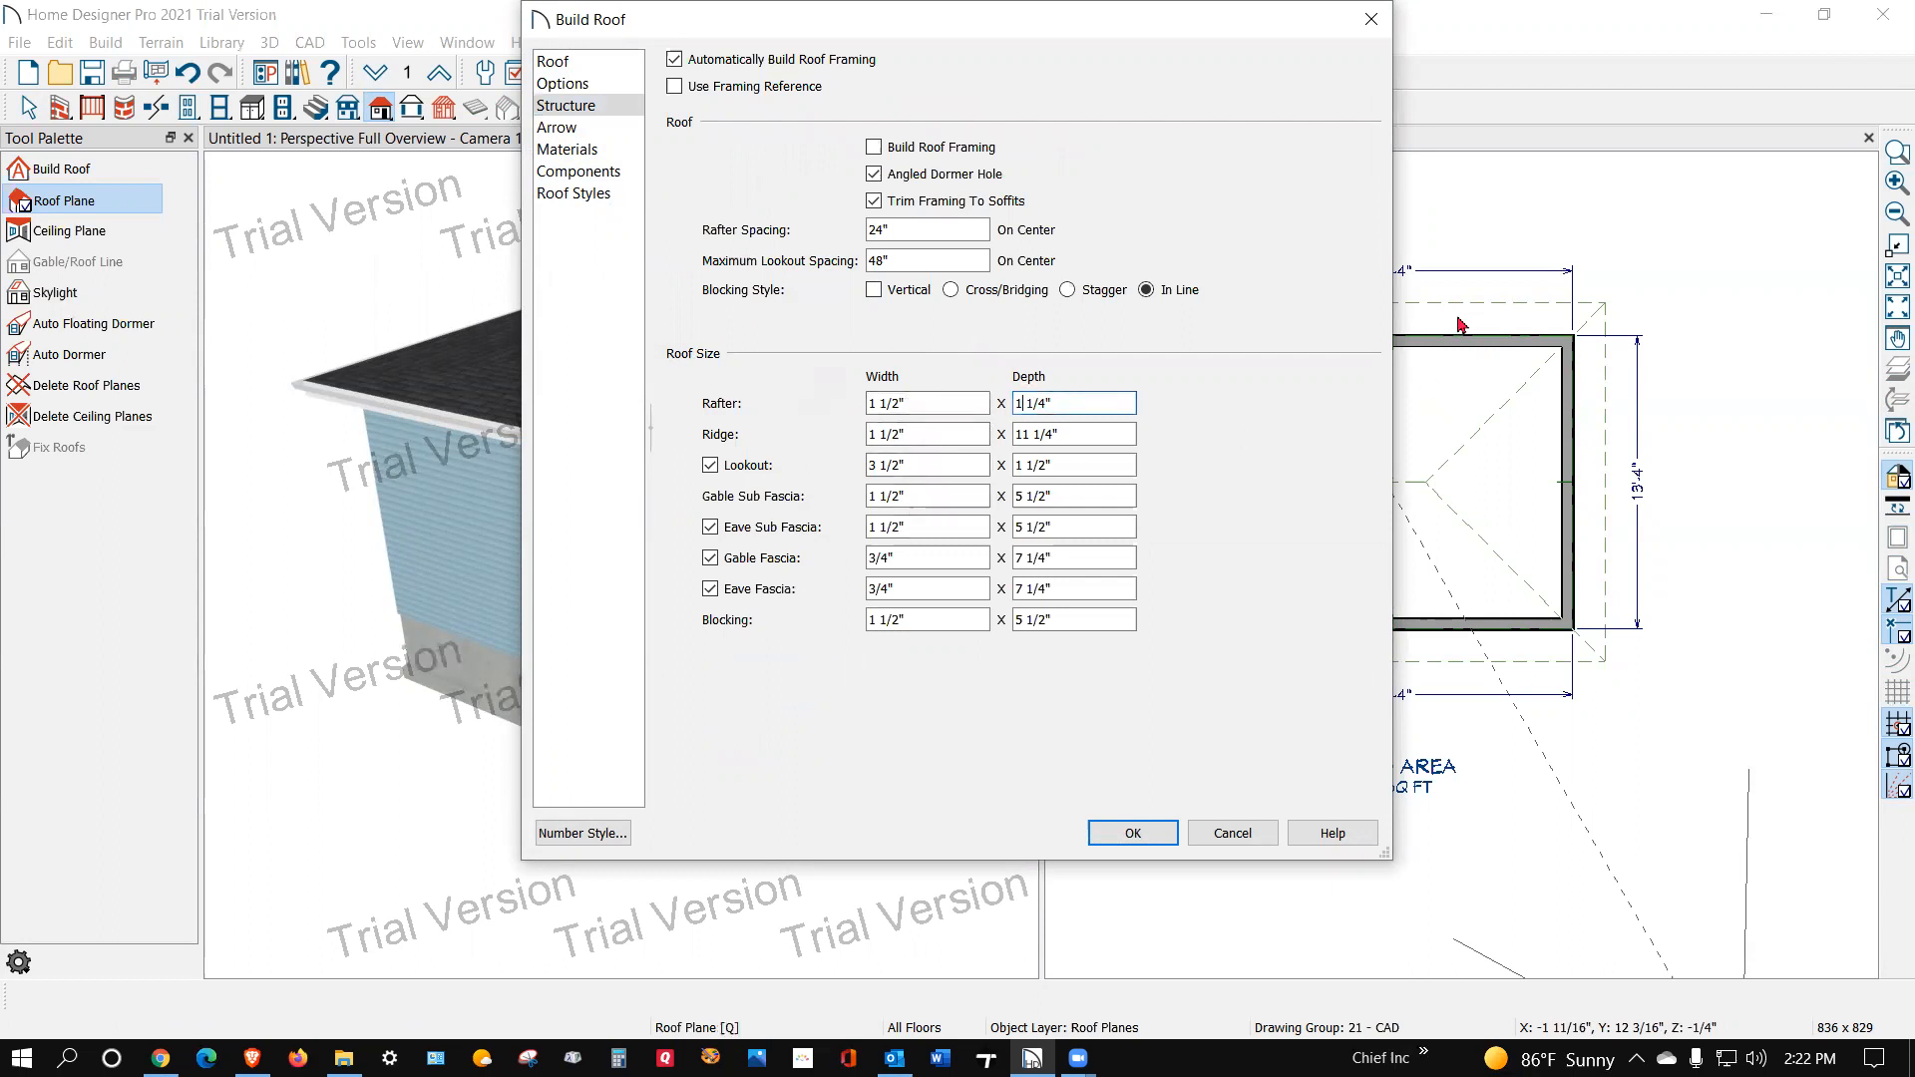
left_click(1132, 833)
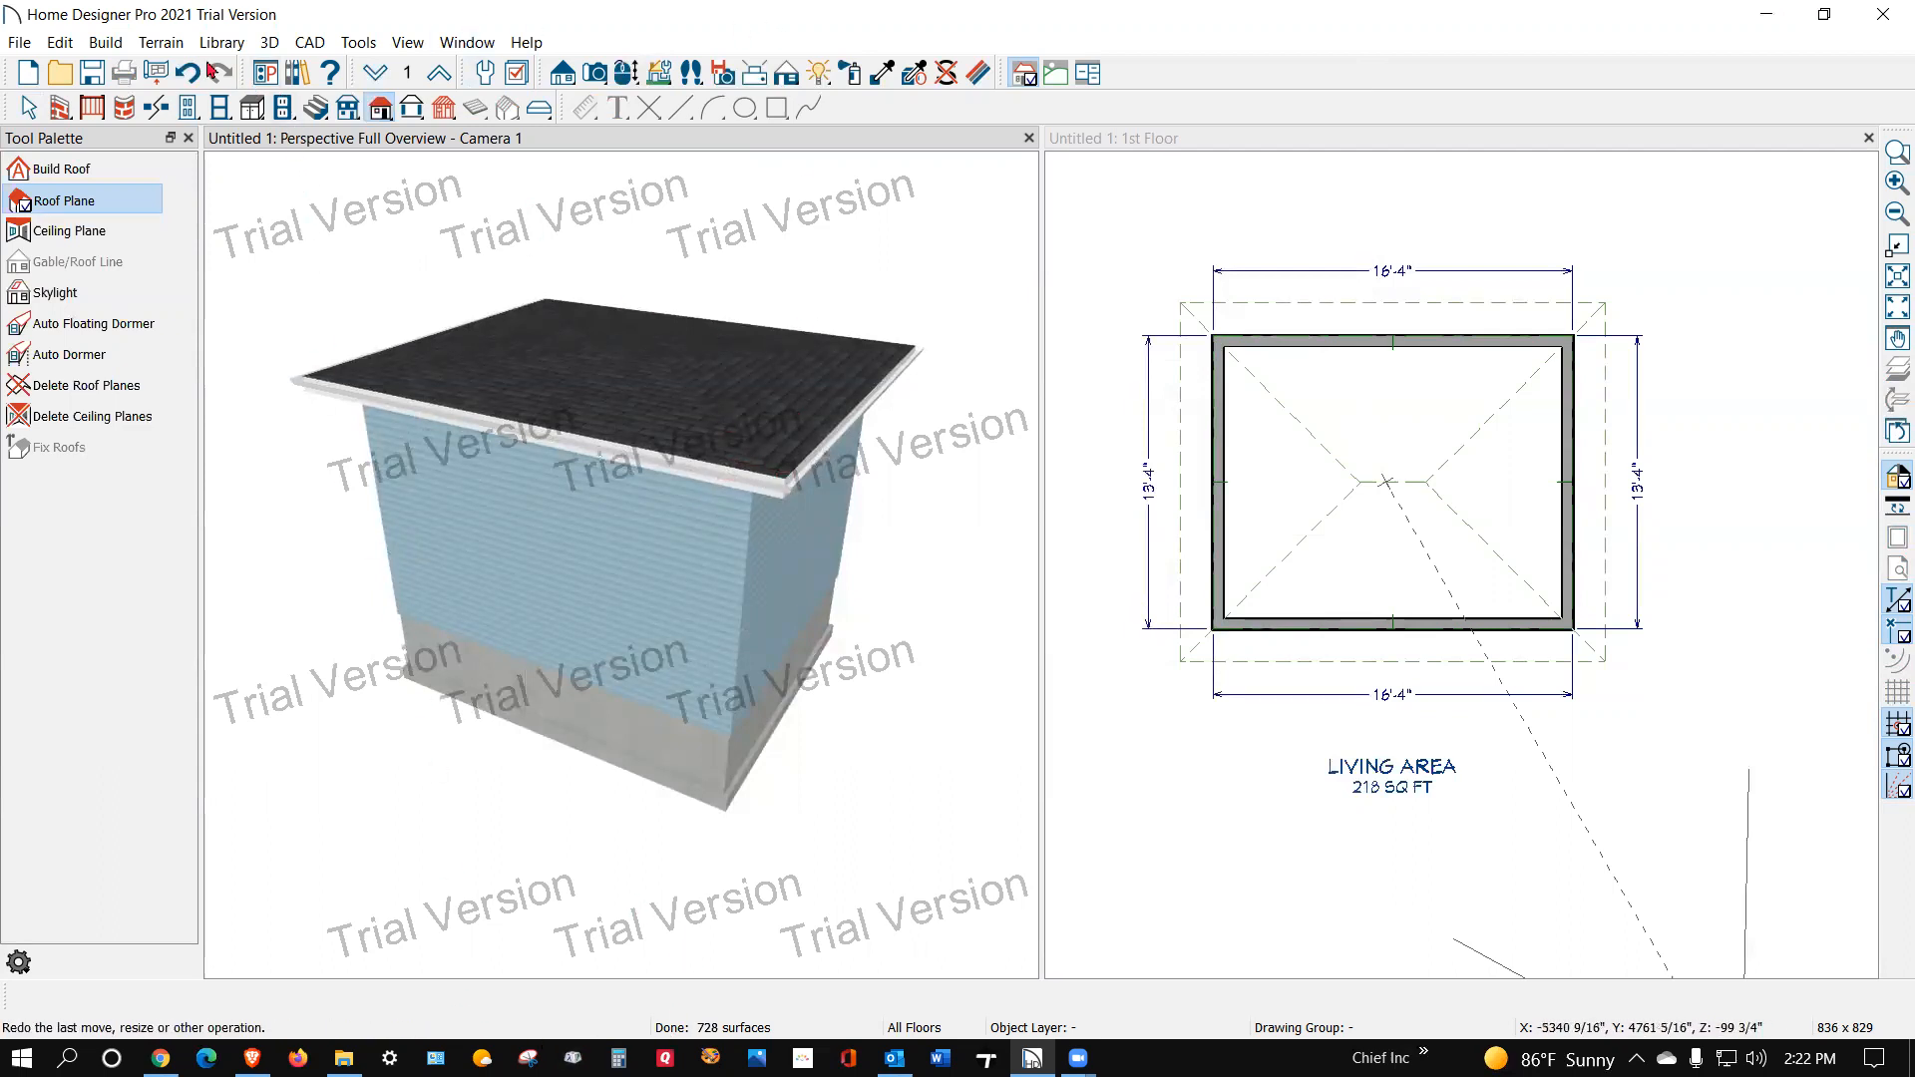
Step: Turn off the roof gutter, set the rafter depth to 17 1/4", and apply both changes
left_click(384, 110)
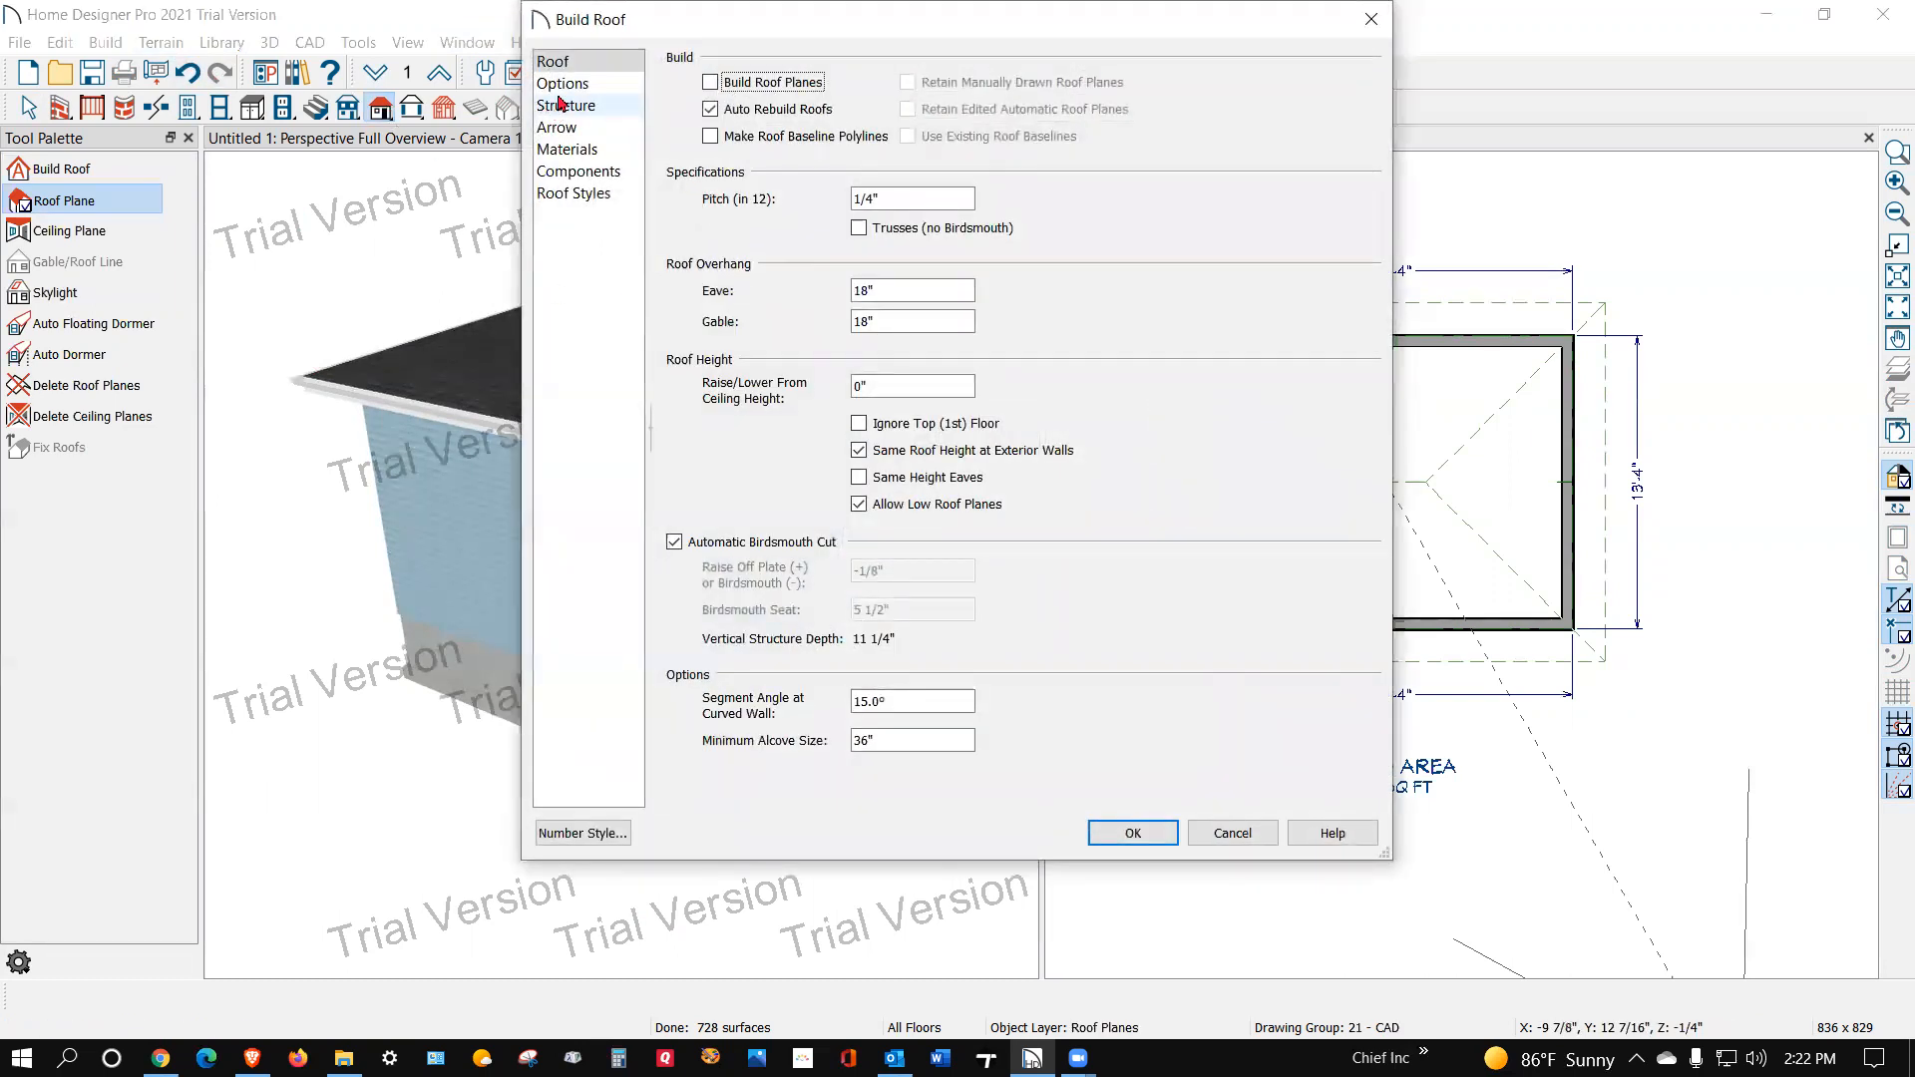
left_click(563, 86)
left_click(826, 402)
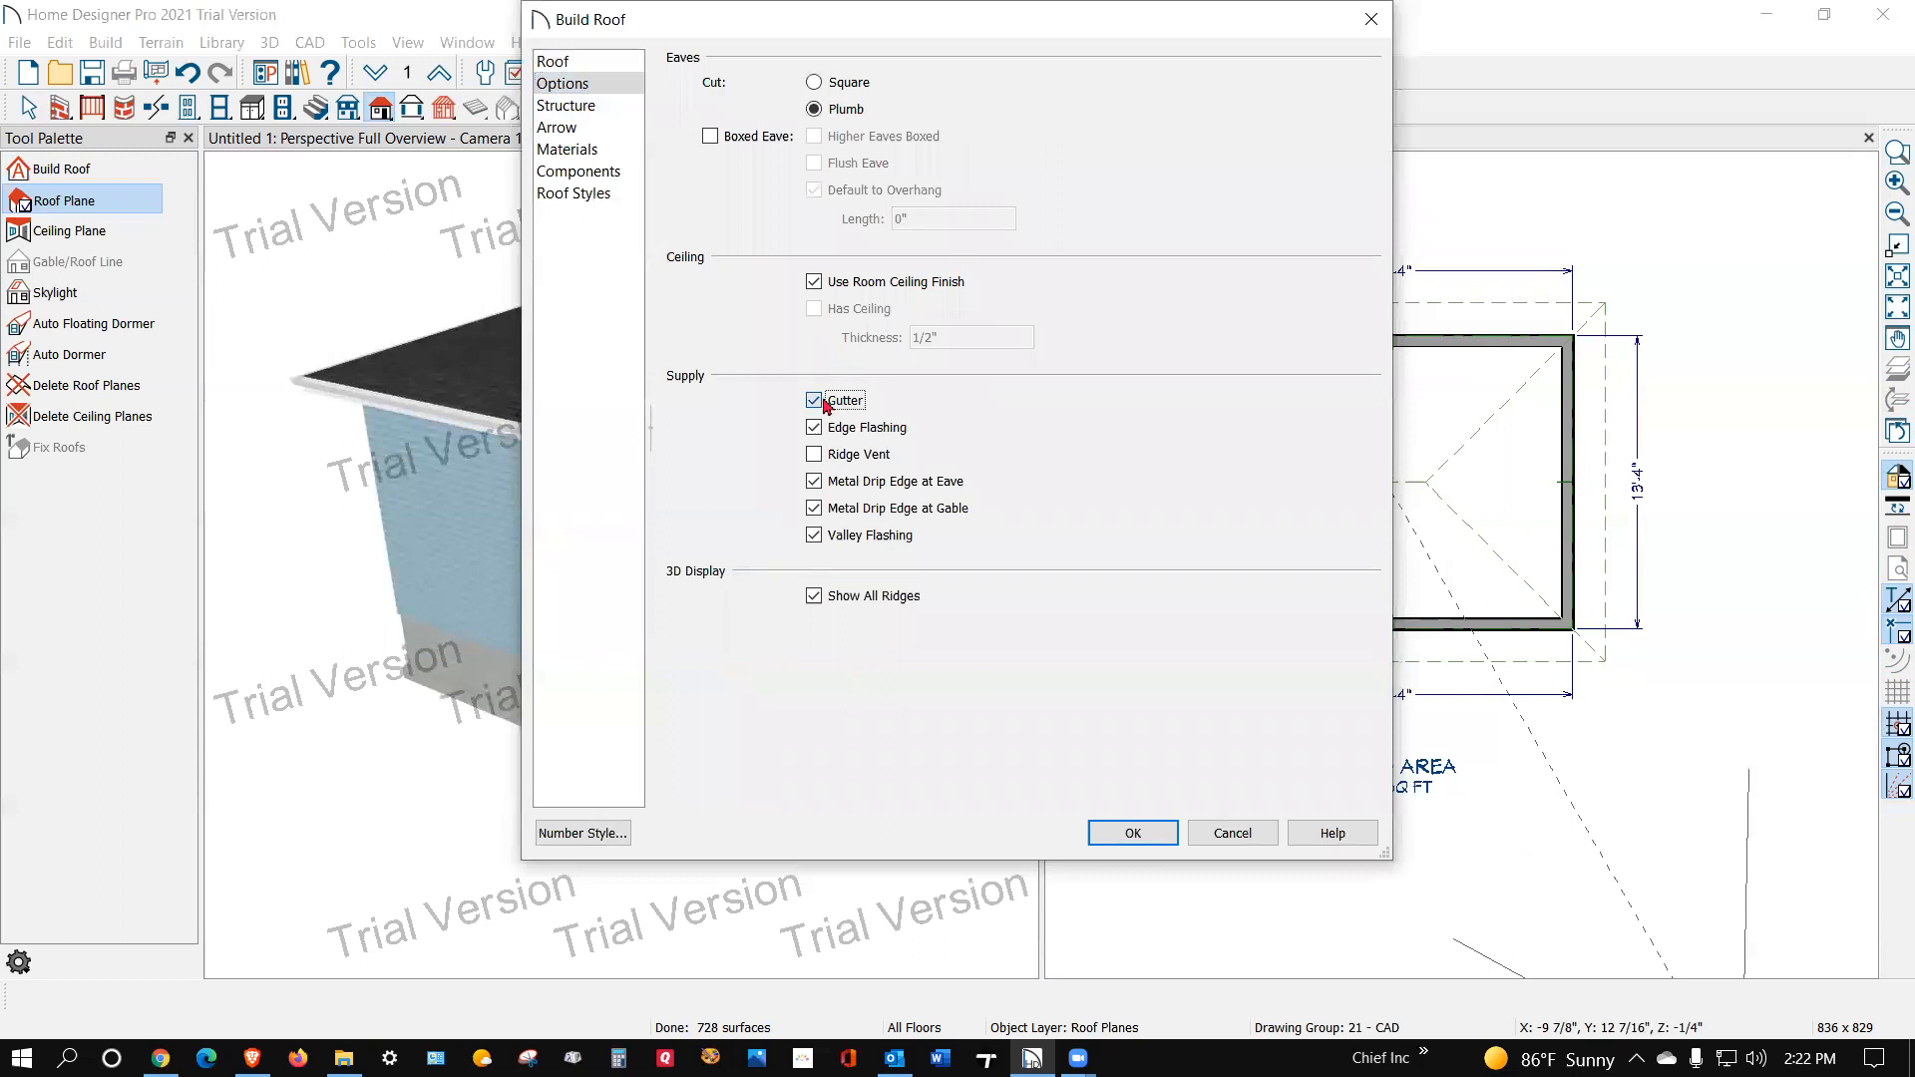
left_click(581, 107)
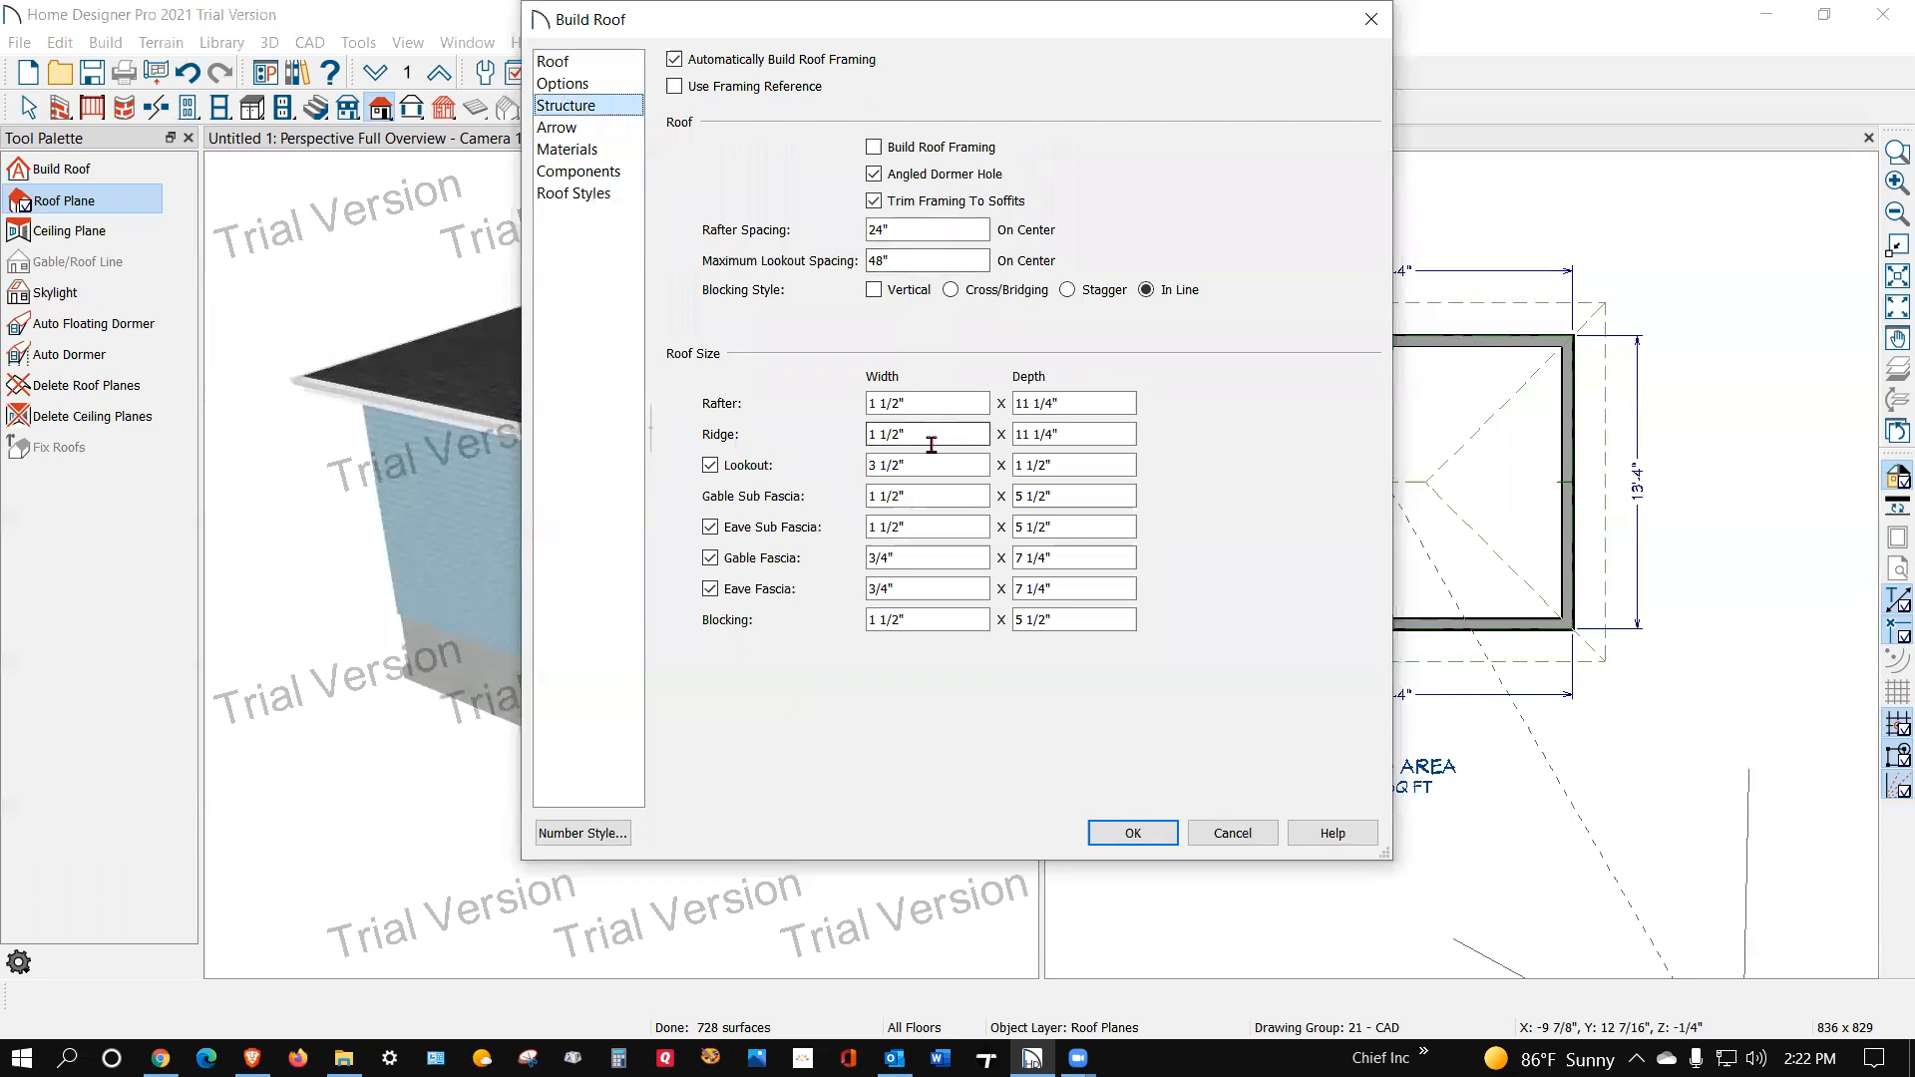
left_click(1029, 407)
key("BackSpace")
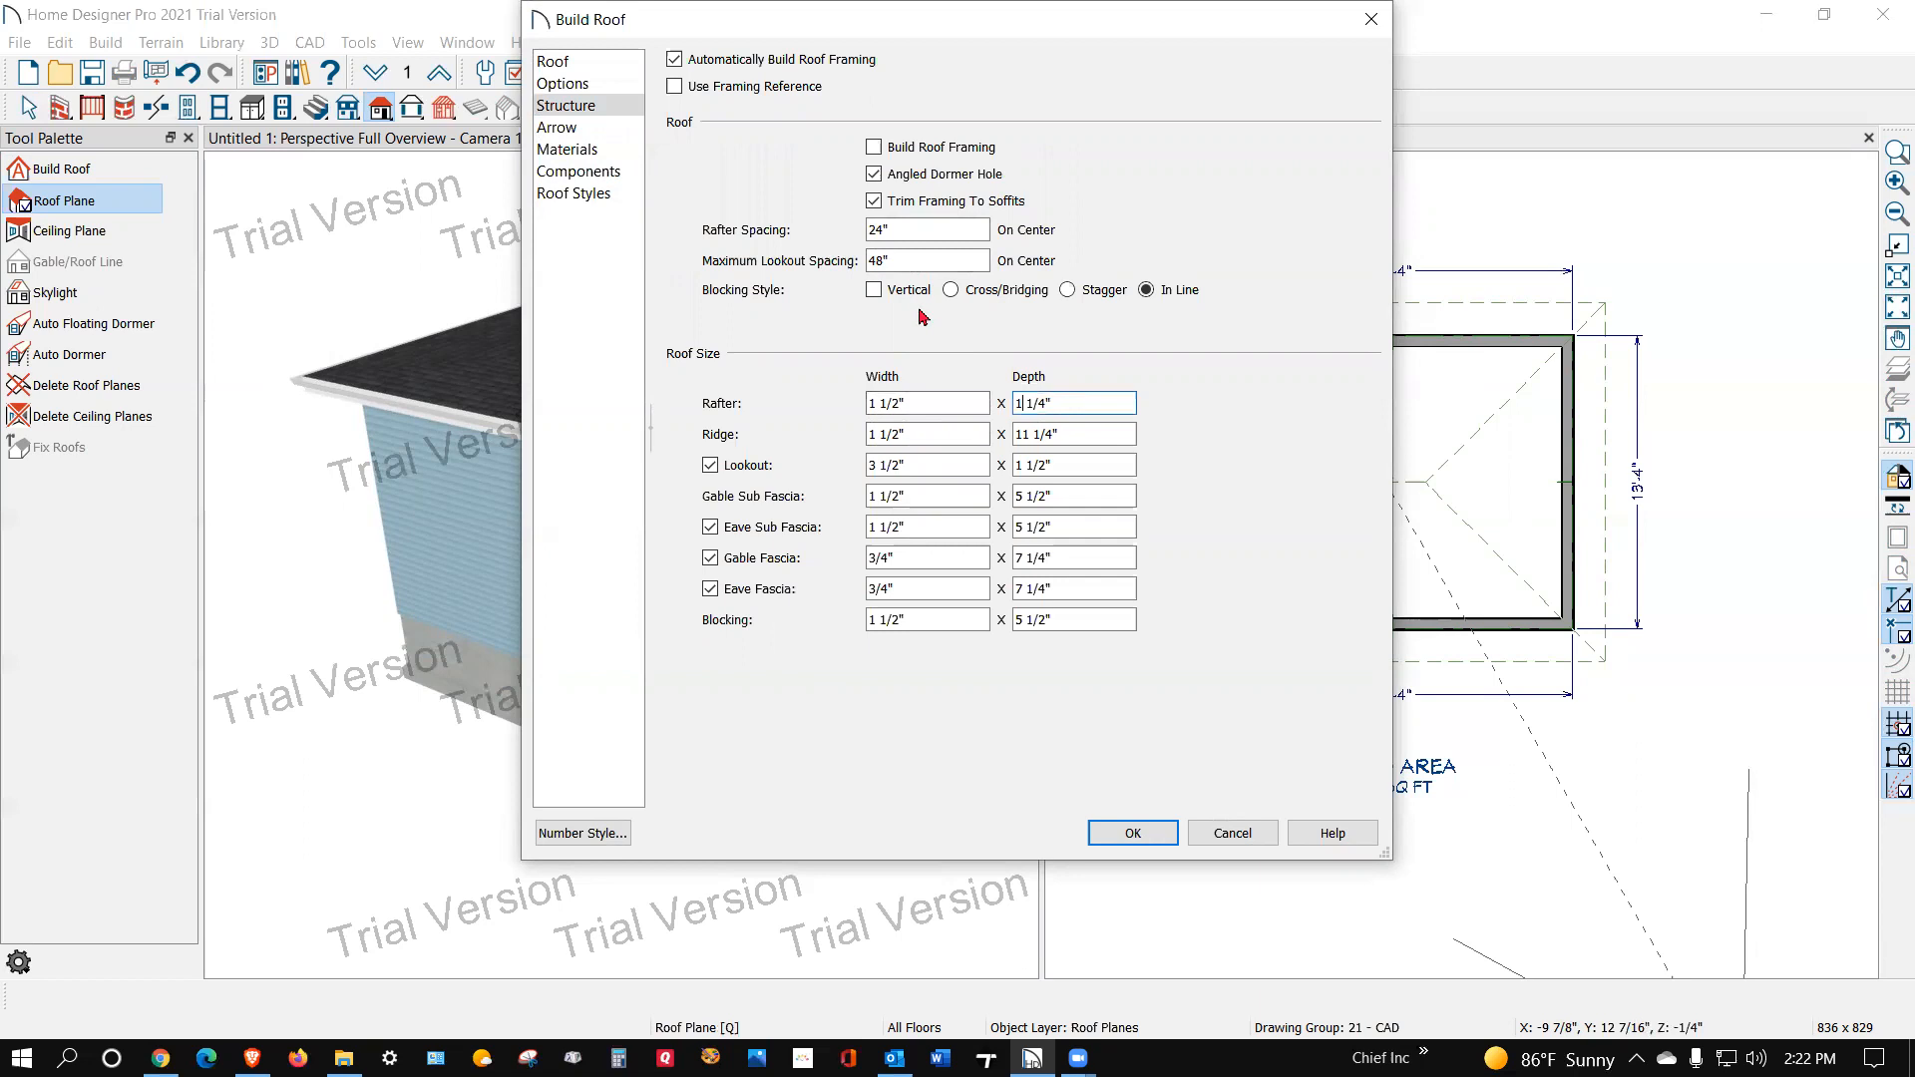
left_click(1140, 844)
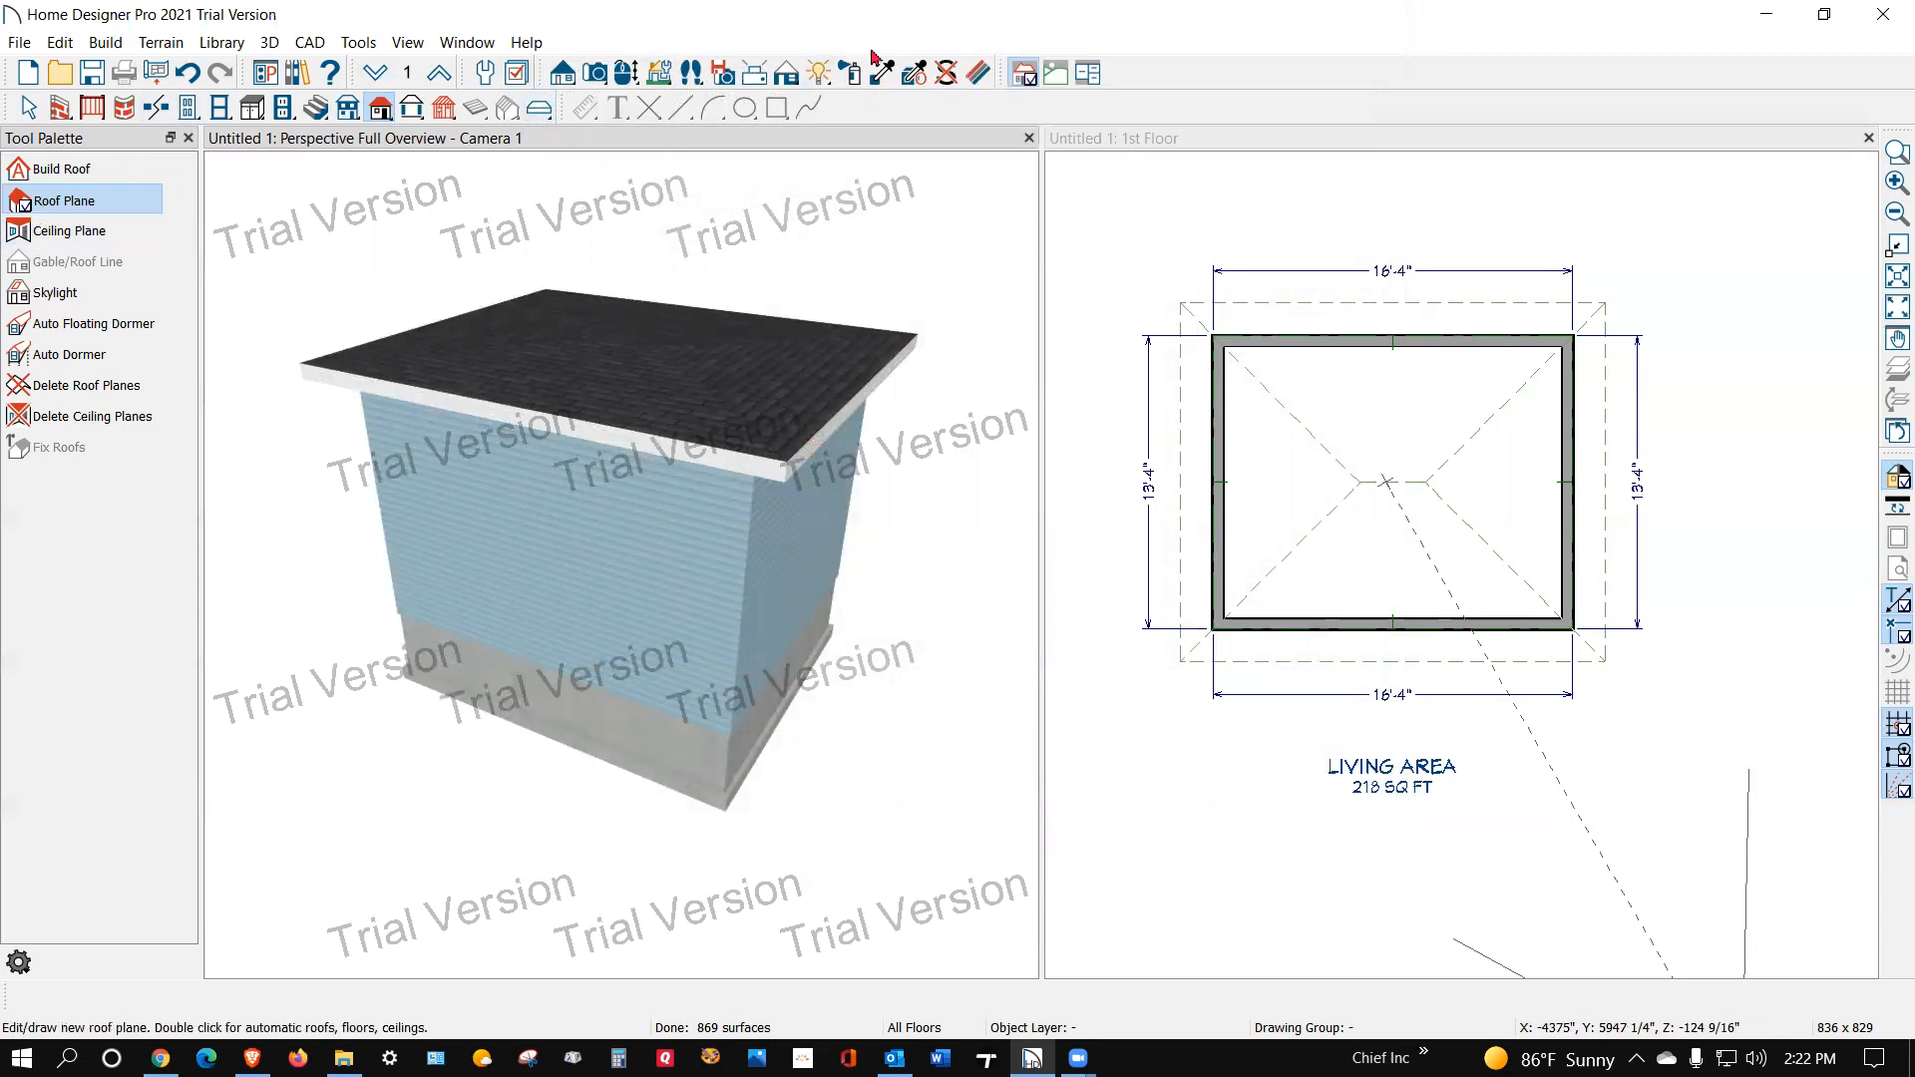
Step: Set the roof's rafter depth to 24" and inspect the roof edge in the perspective view
left_click(628, 74)
mouse_move(643, 439)
left_mouse_down()
mouse_move(719, 372)
mouse_move(641, 415)
left_mouse_up()
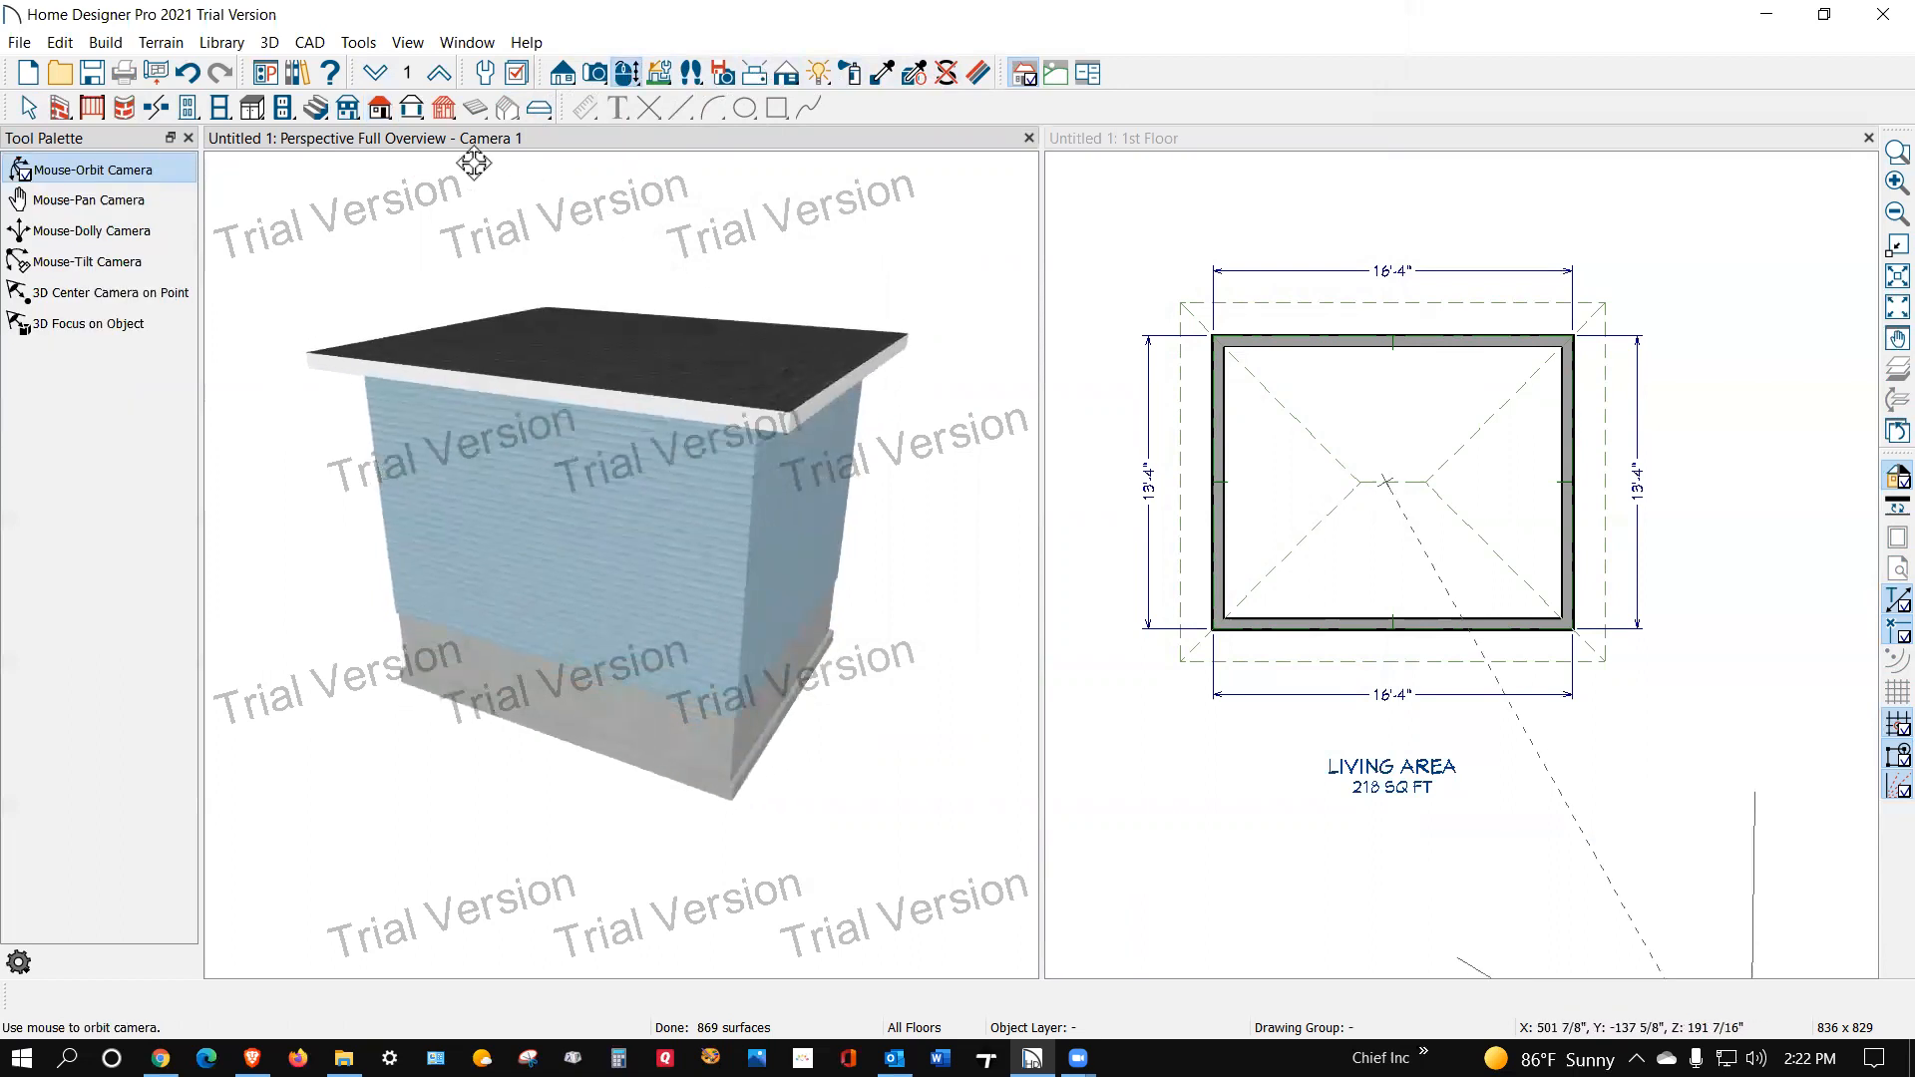
double_click(380, 107)
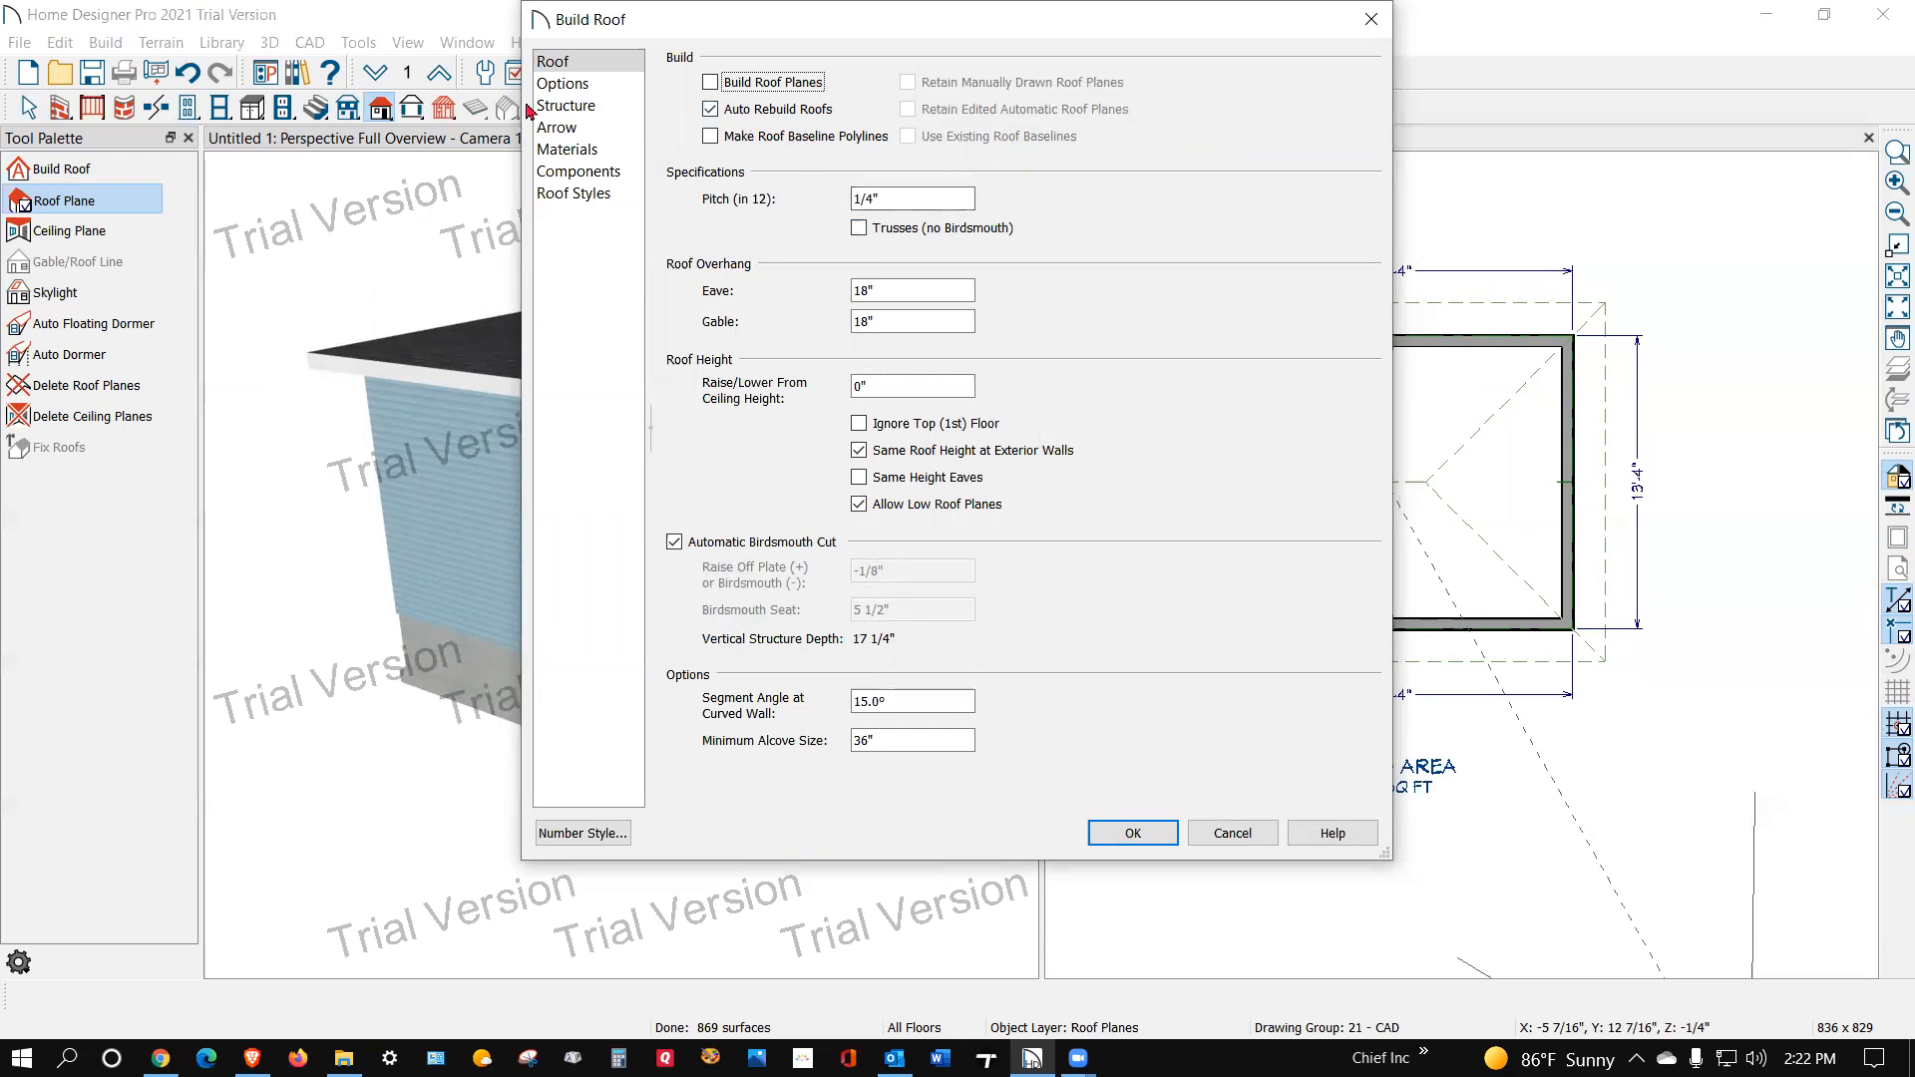
left_click(561, 107)
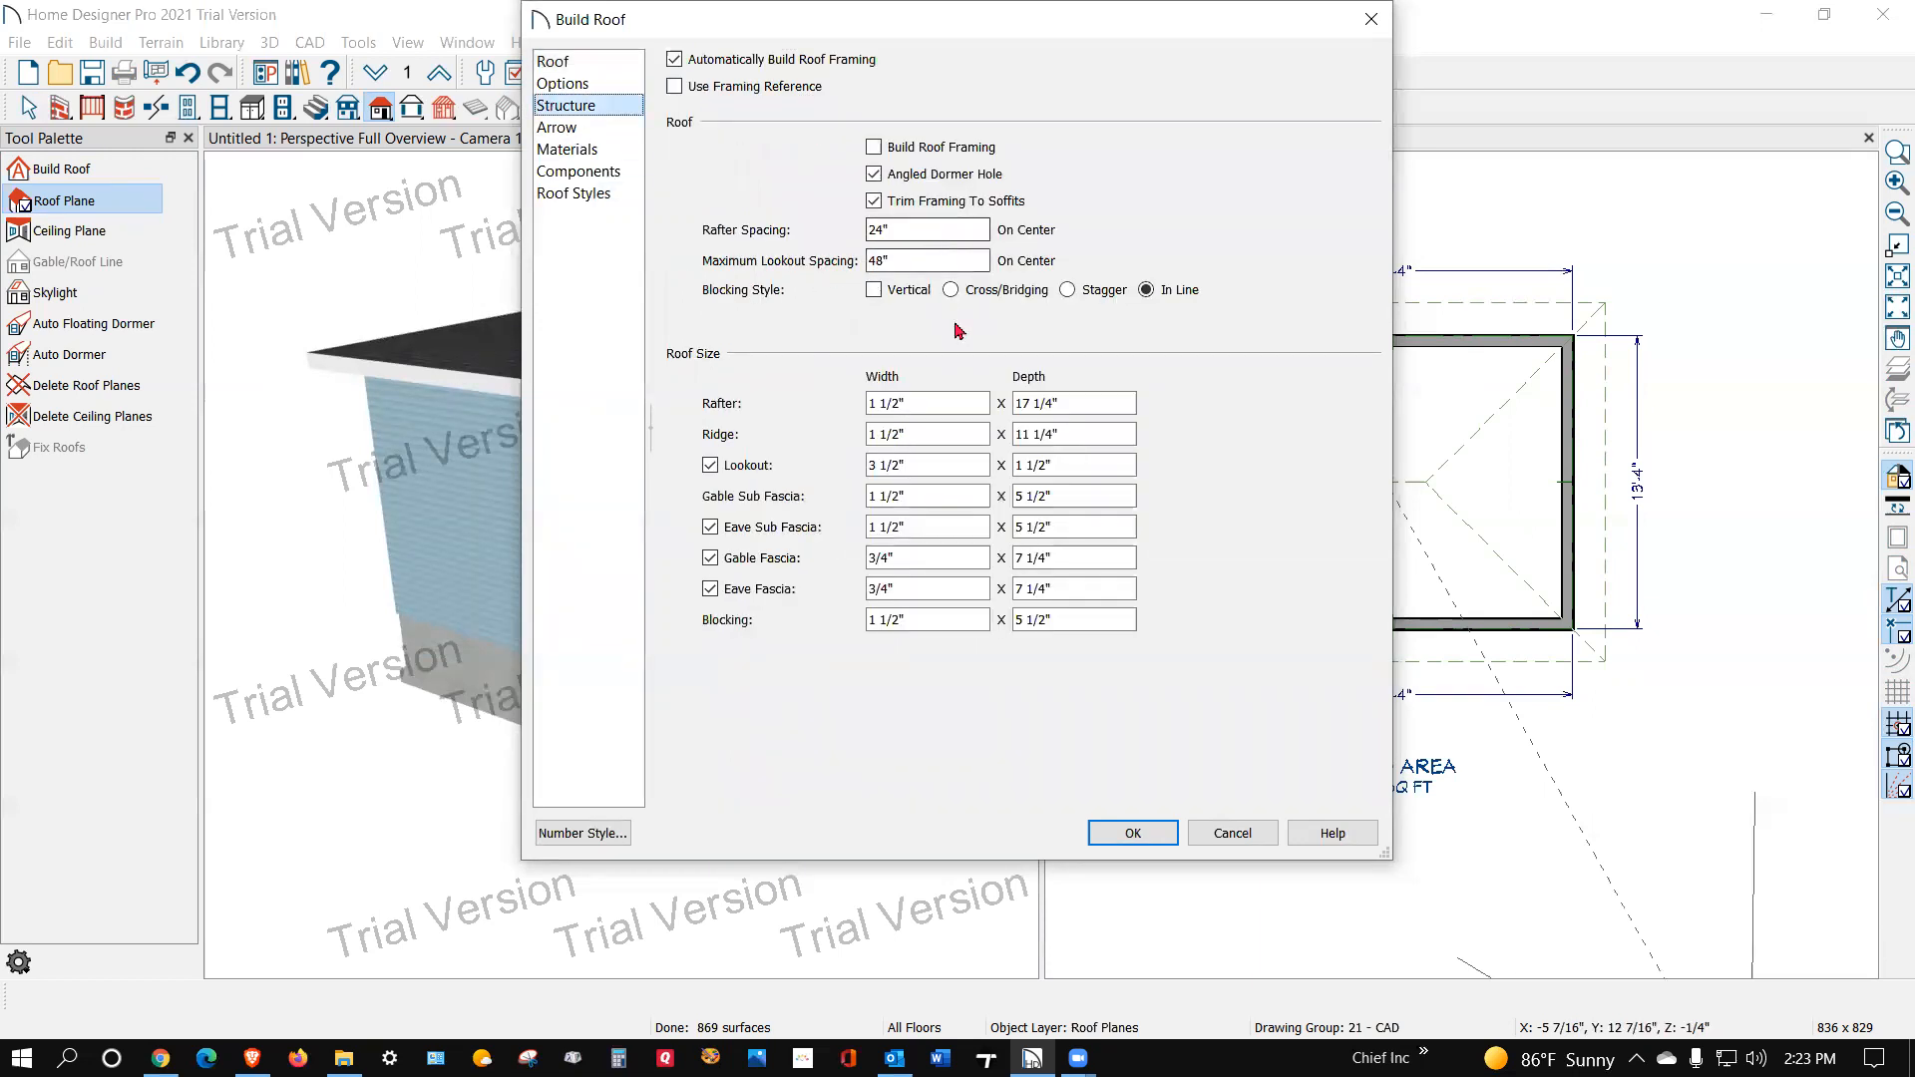
left_click(1080, 400)
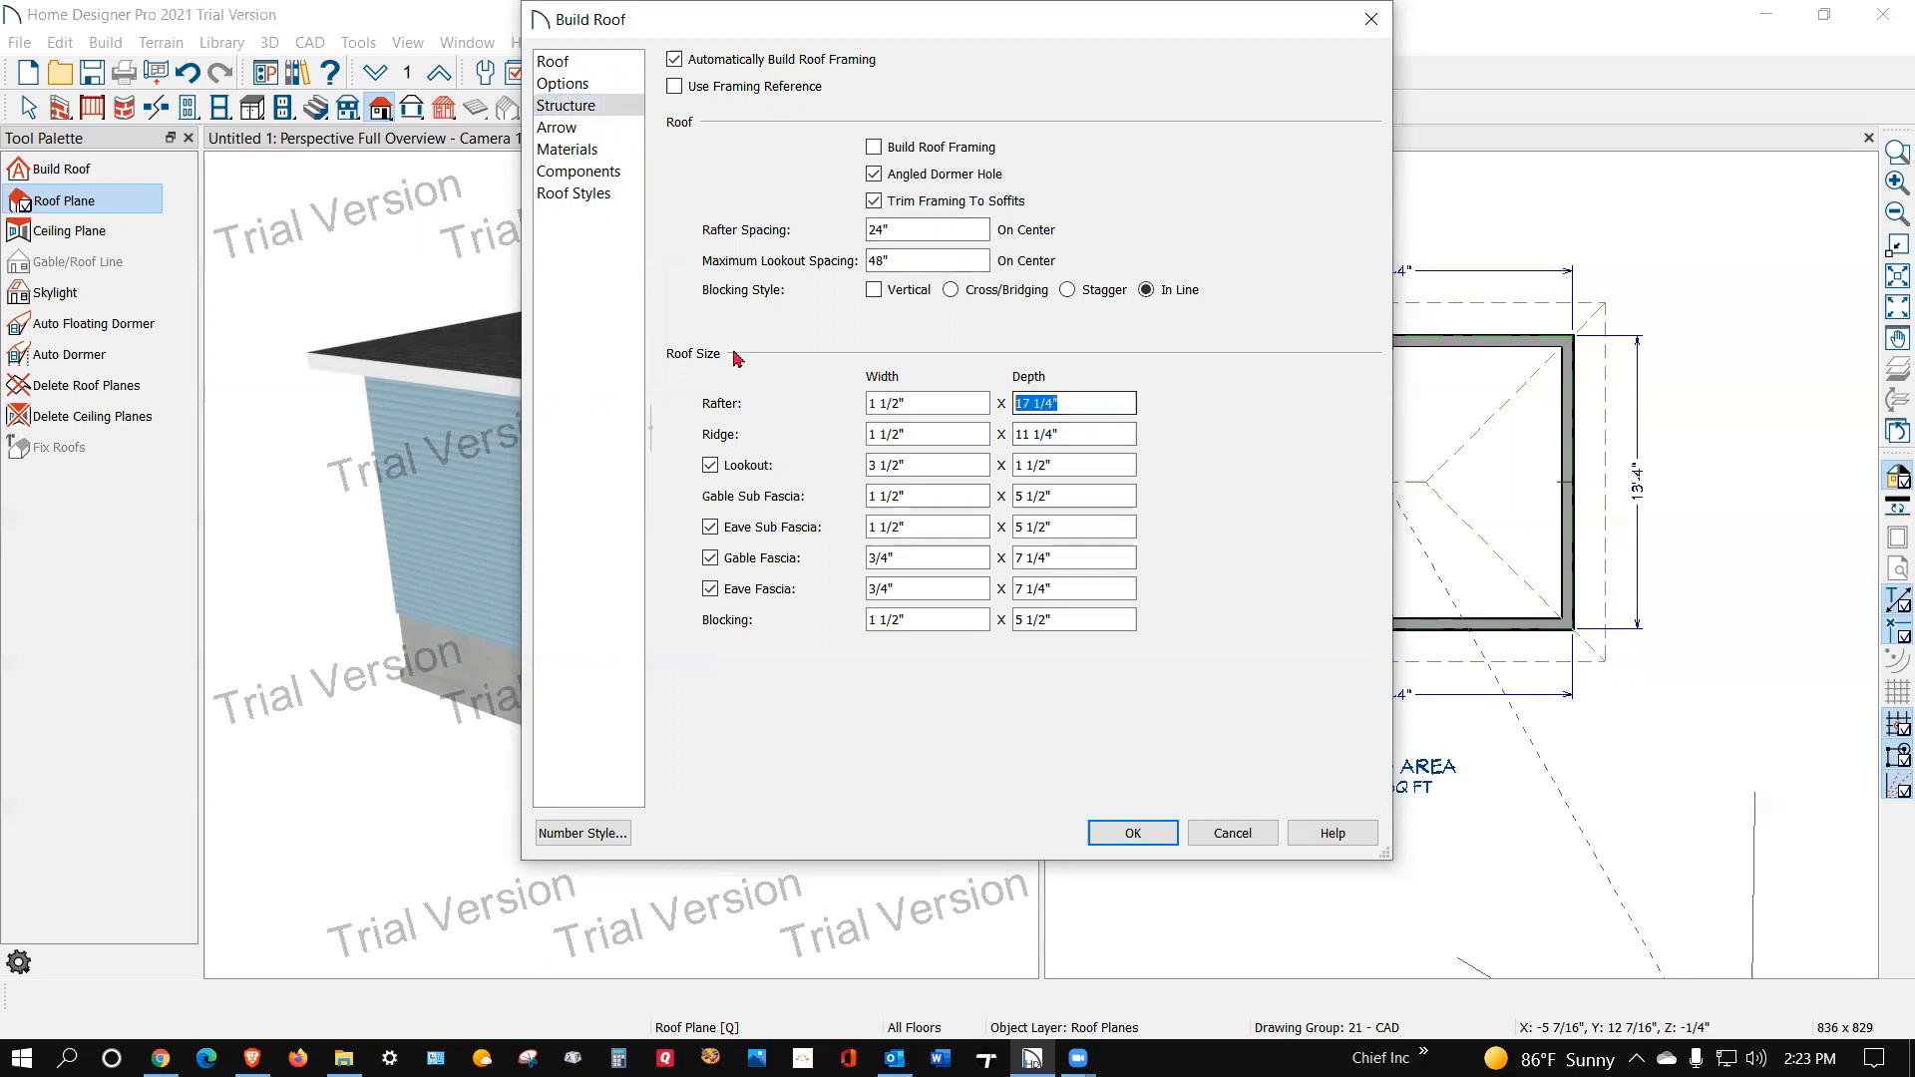
type("24")
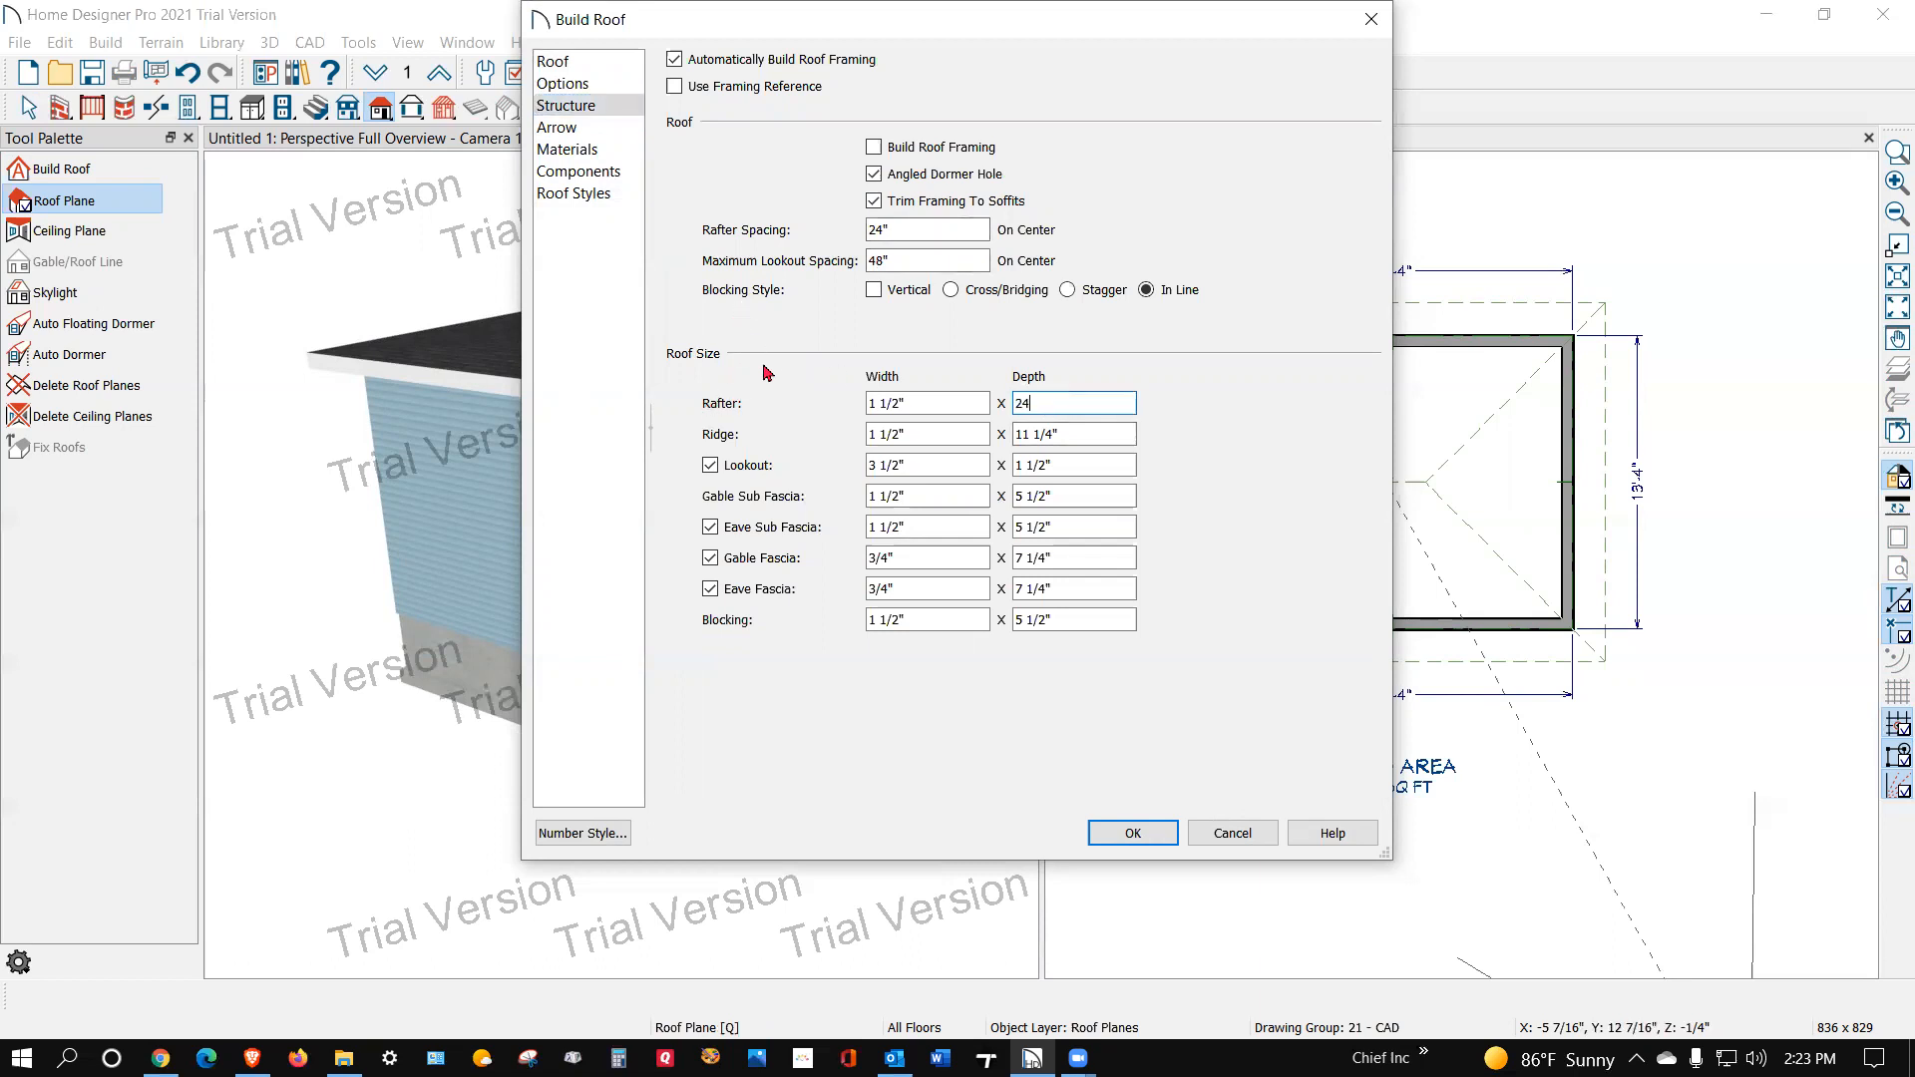
left_click(1133, 834)
scroll(791, 403, "up", 3)
scroll(791, 403, "down", 3)
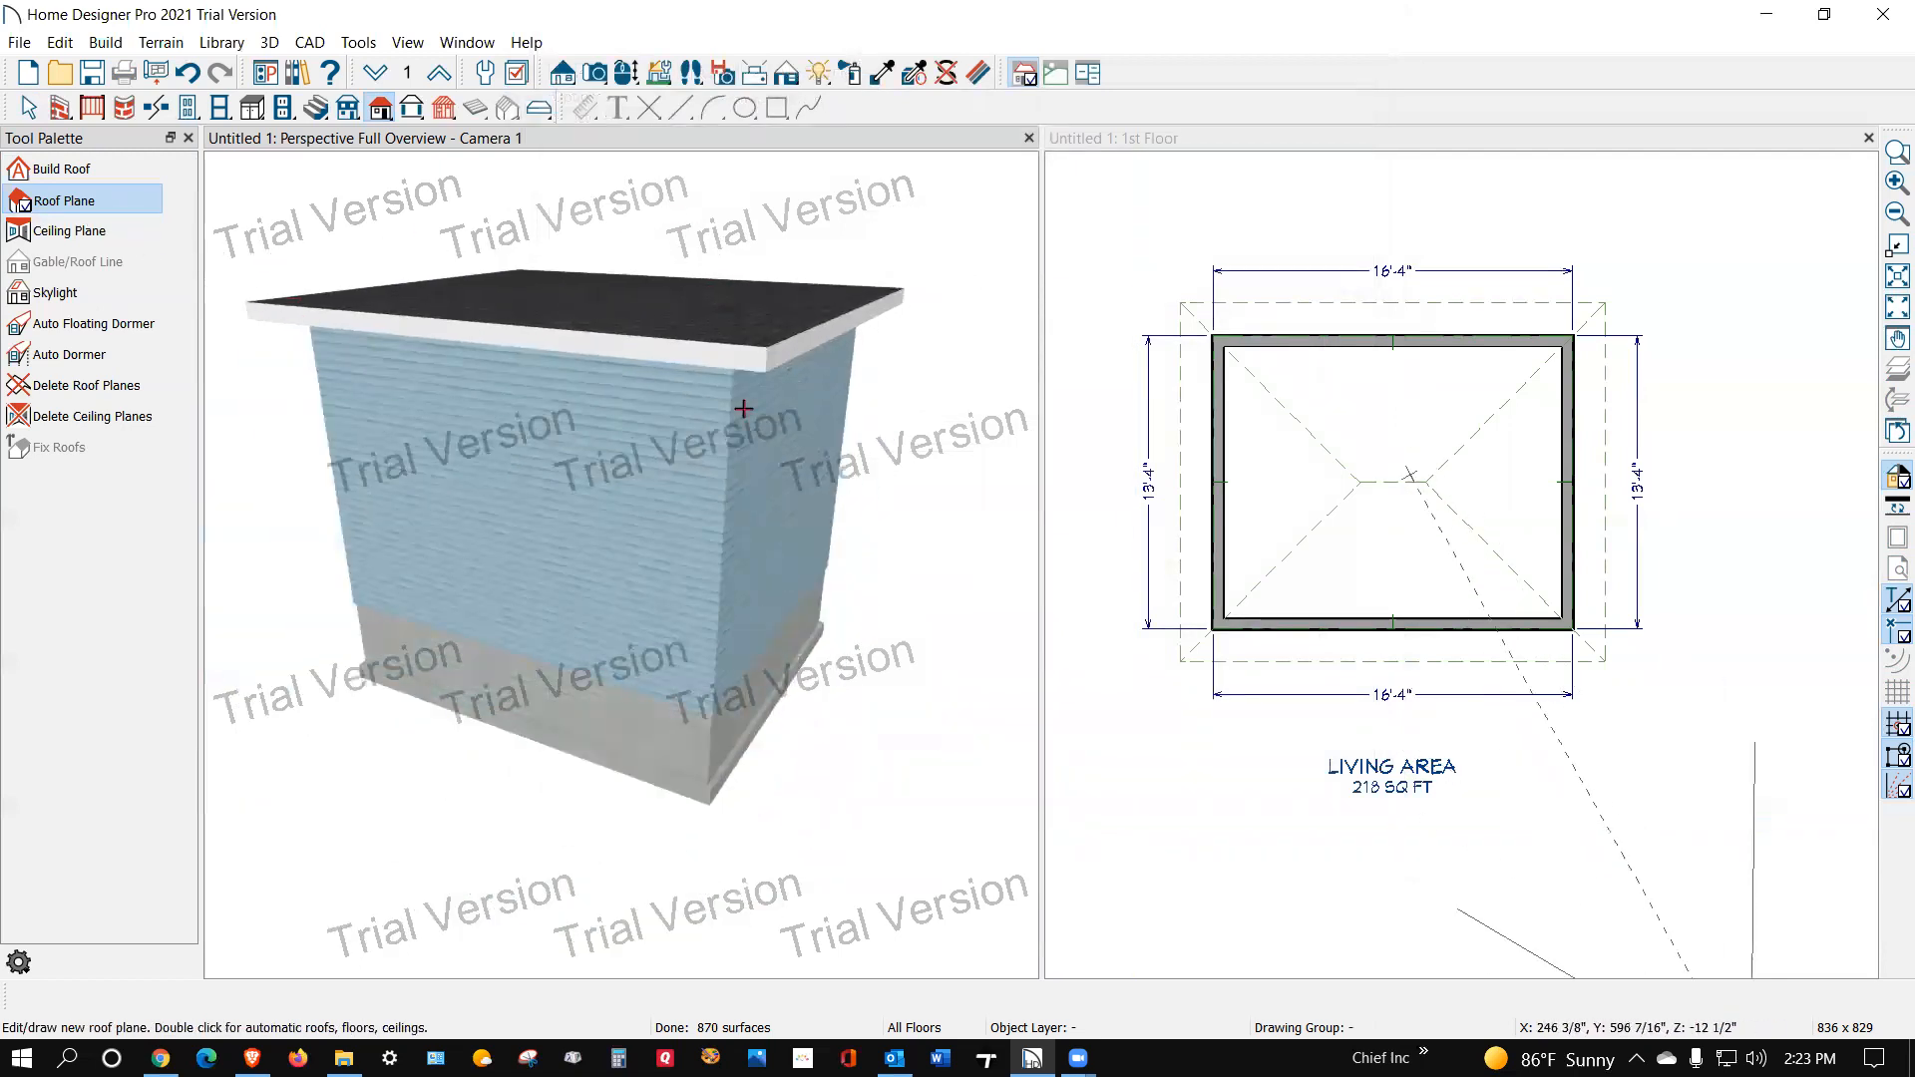
left_click(520, 78)
left_click(1282, 212)
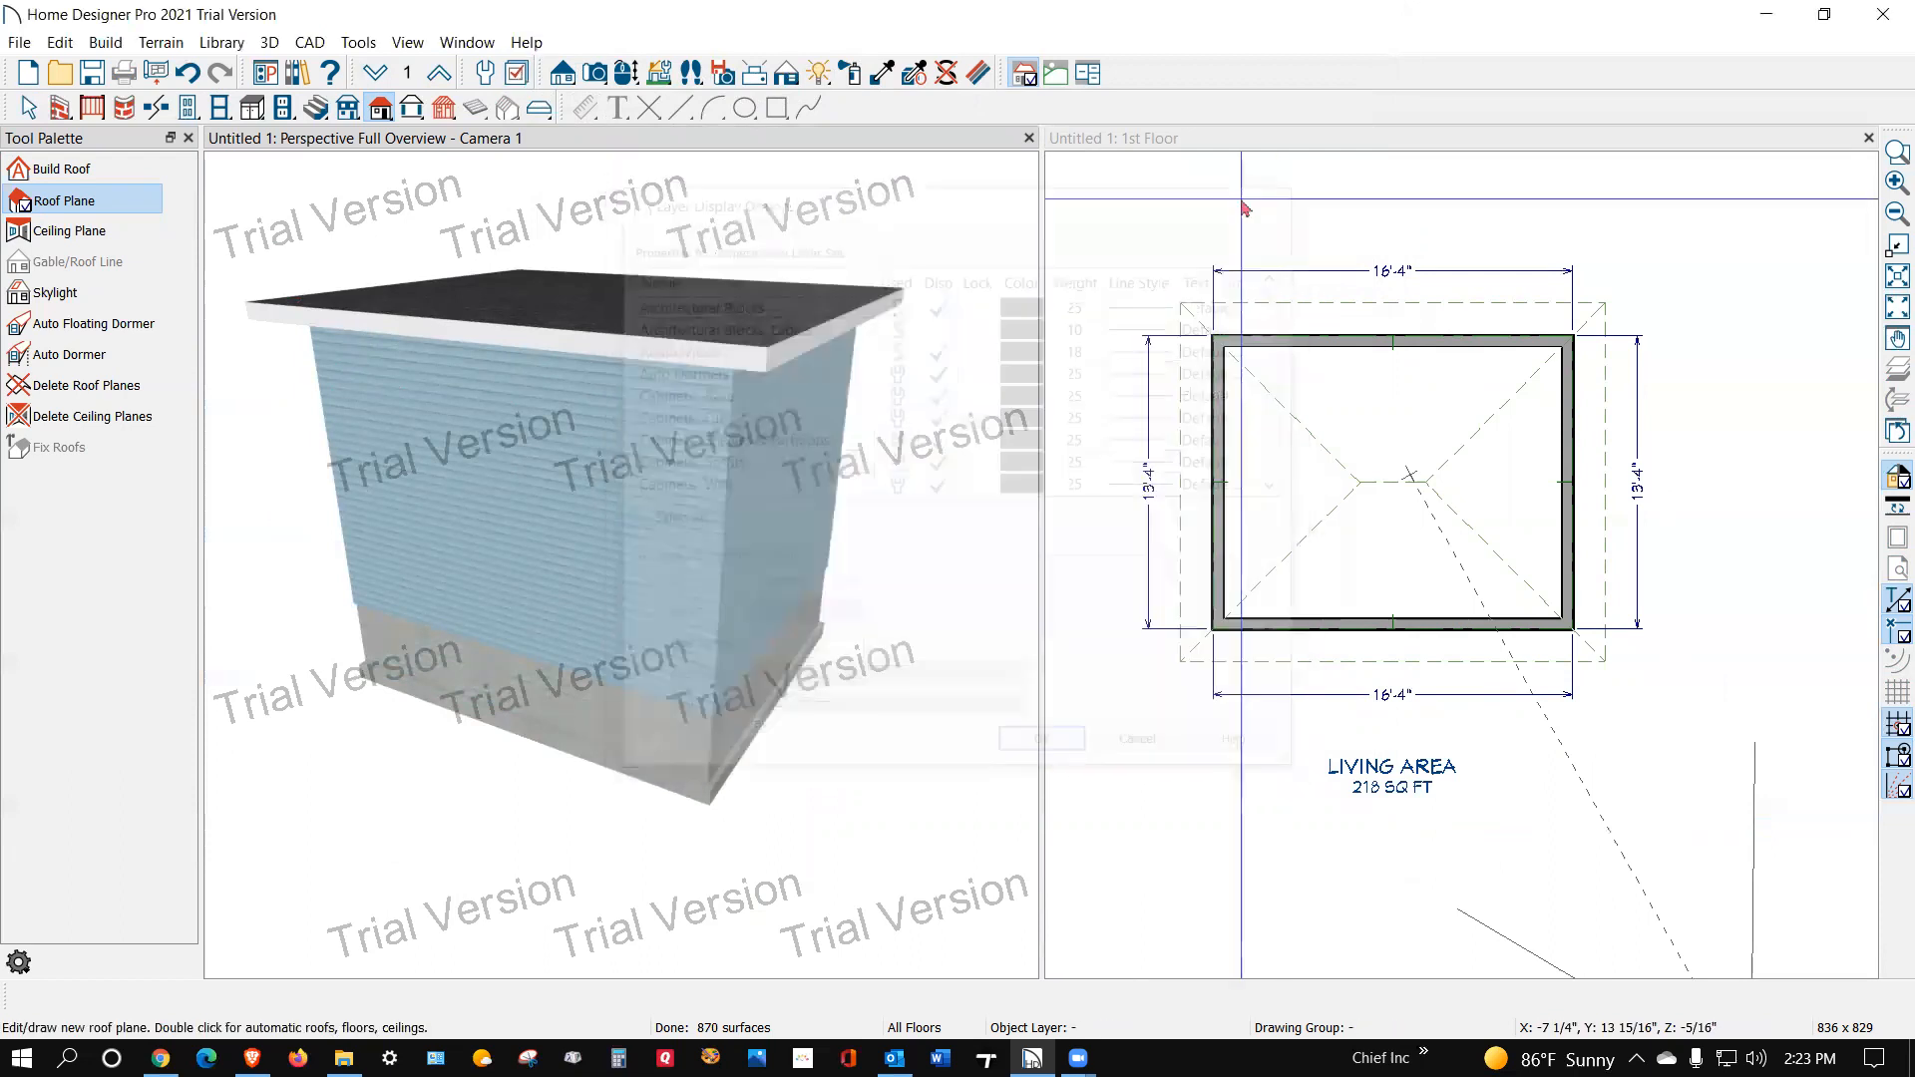
Step: Set both the eave fascia and gable fascia depths to 24" in the roof structure settings and apply them
double_click(801, 298)
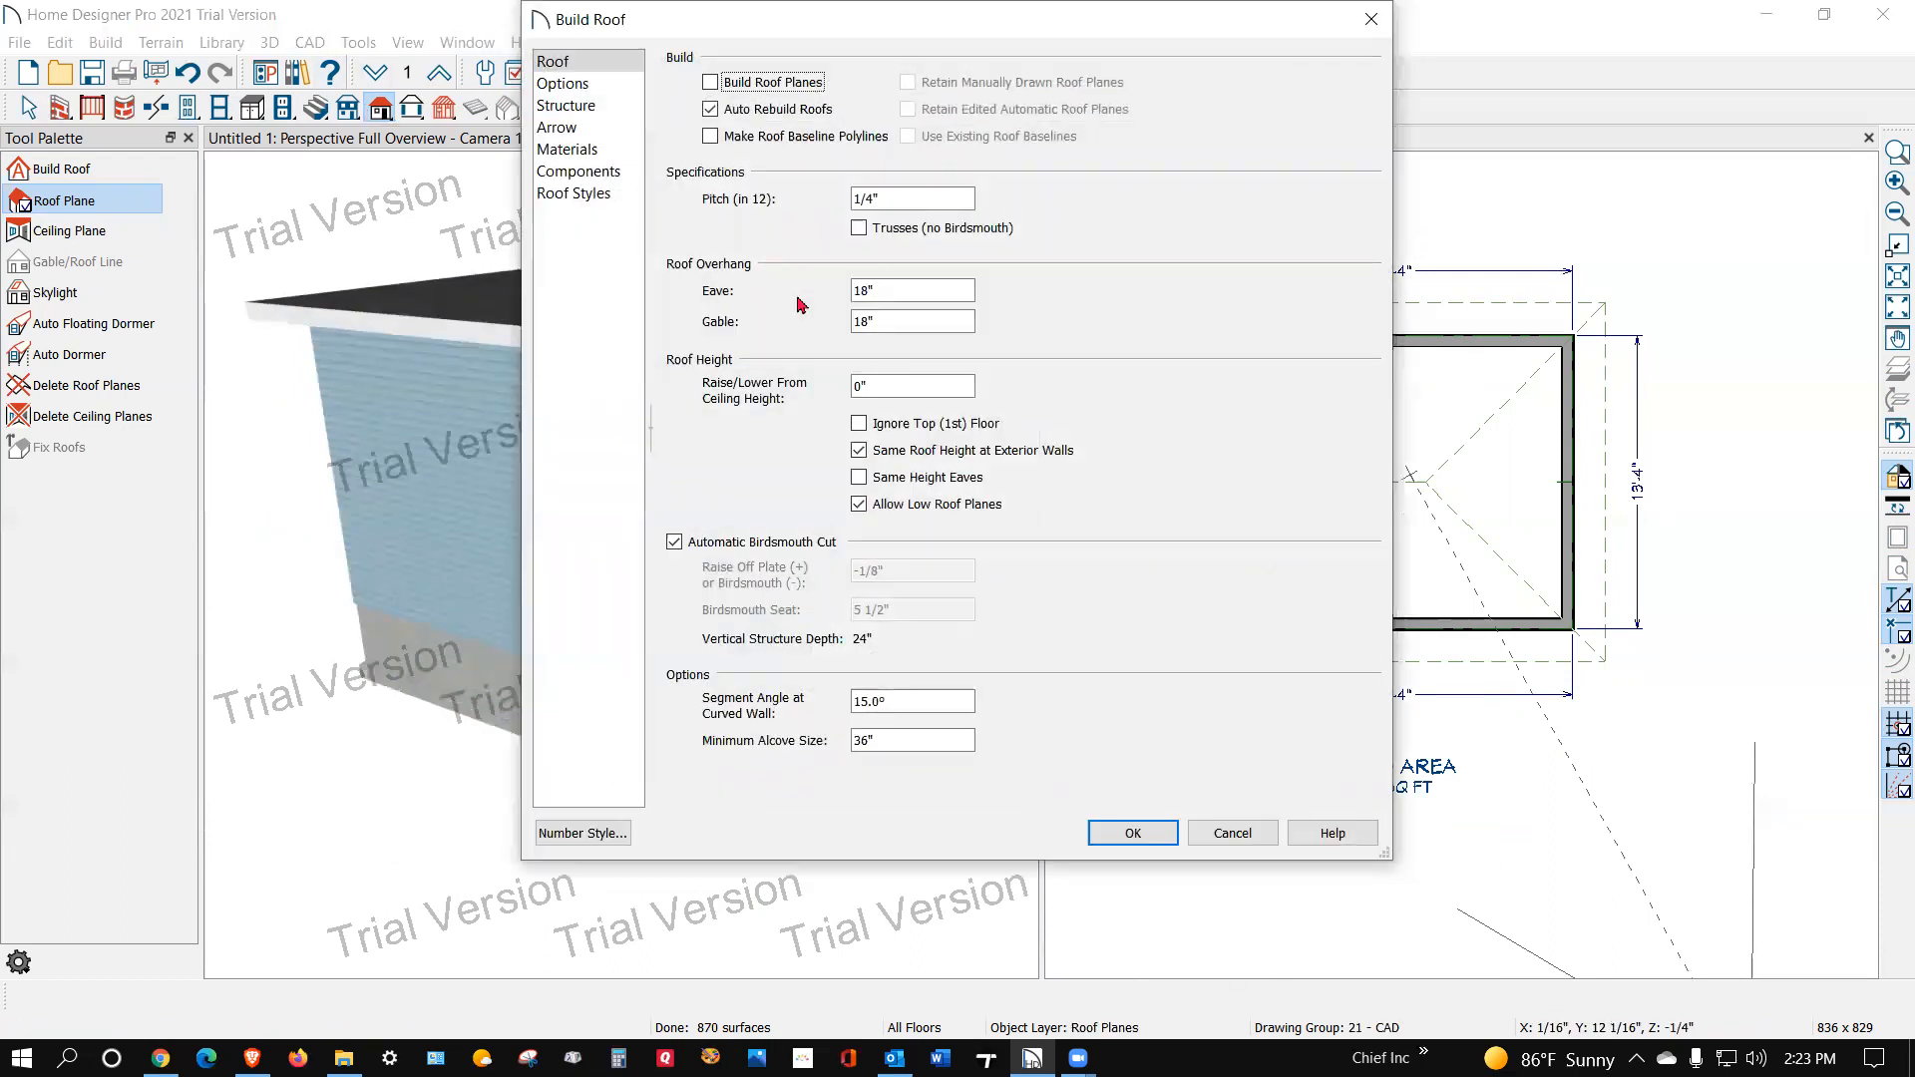
left_click(566, 107)
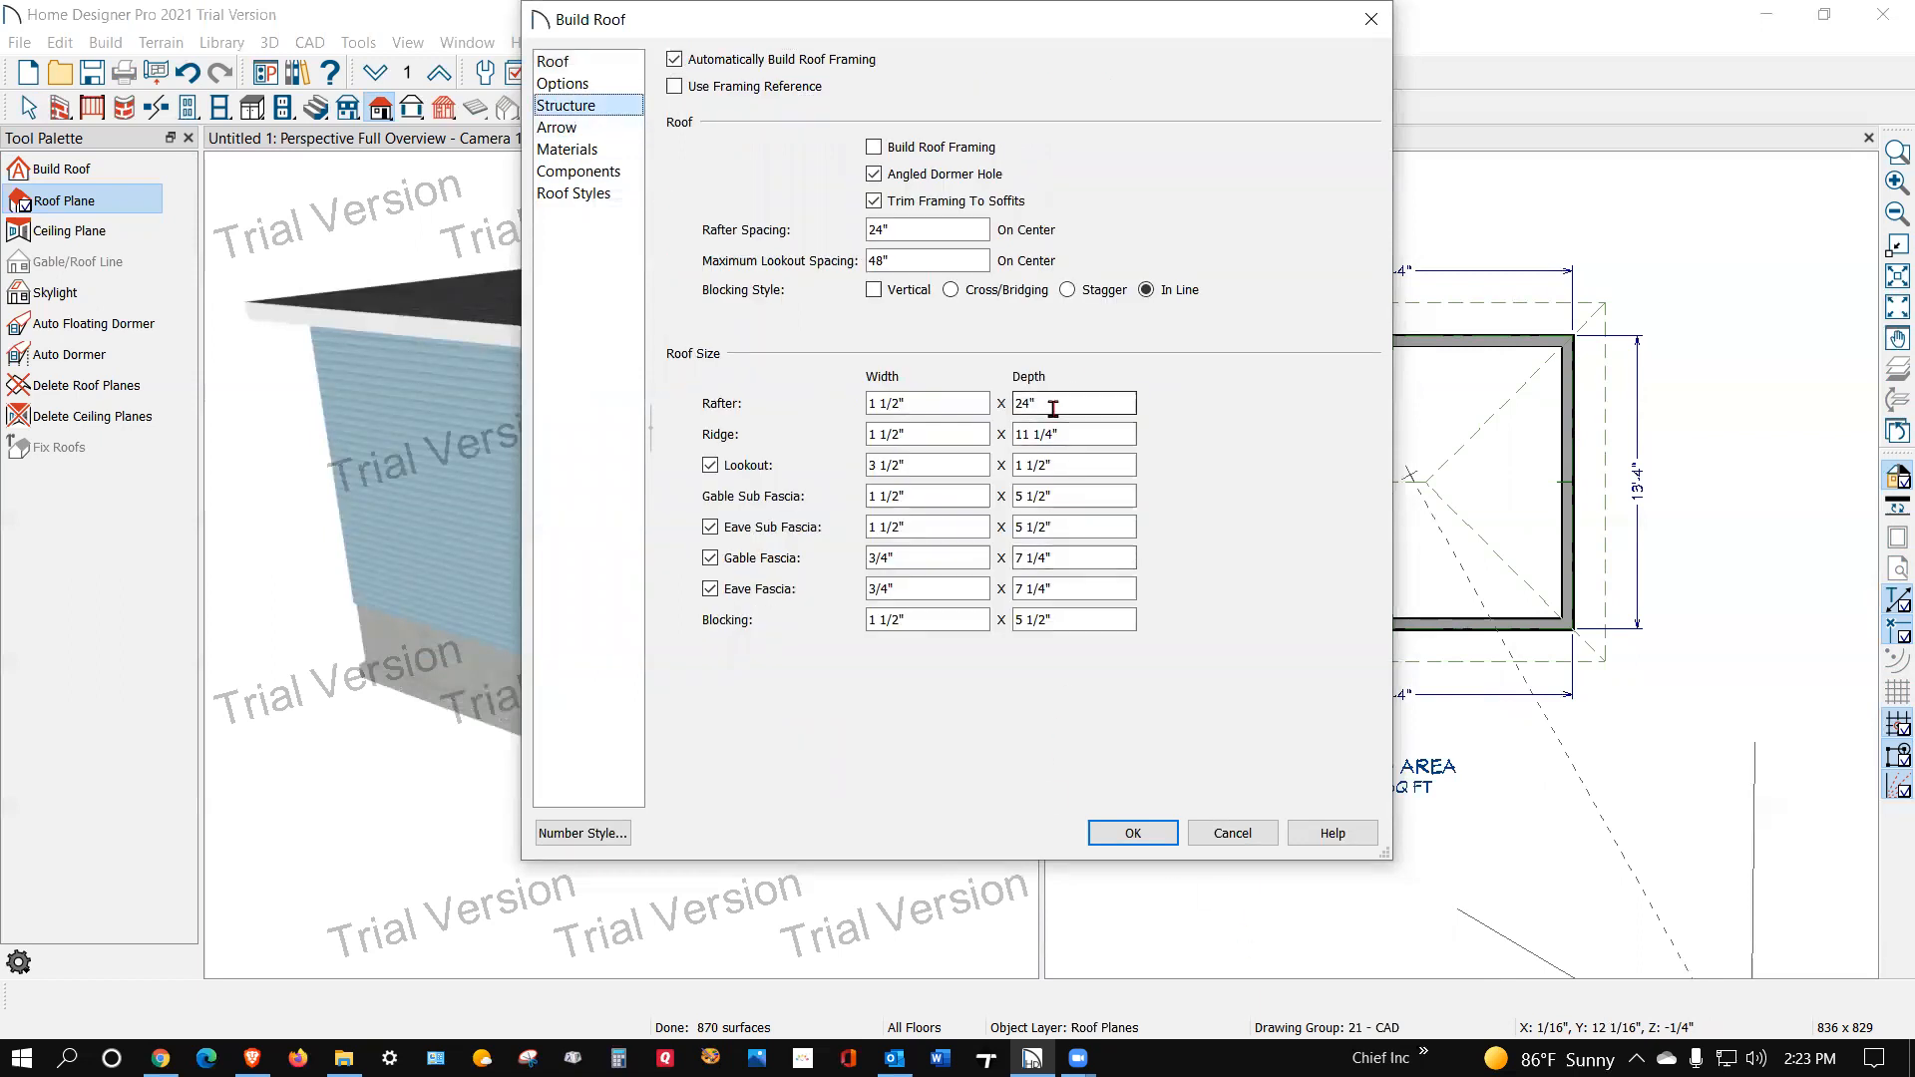
left_click(1070, 628)
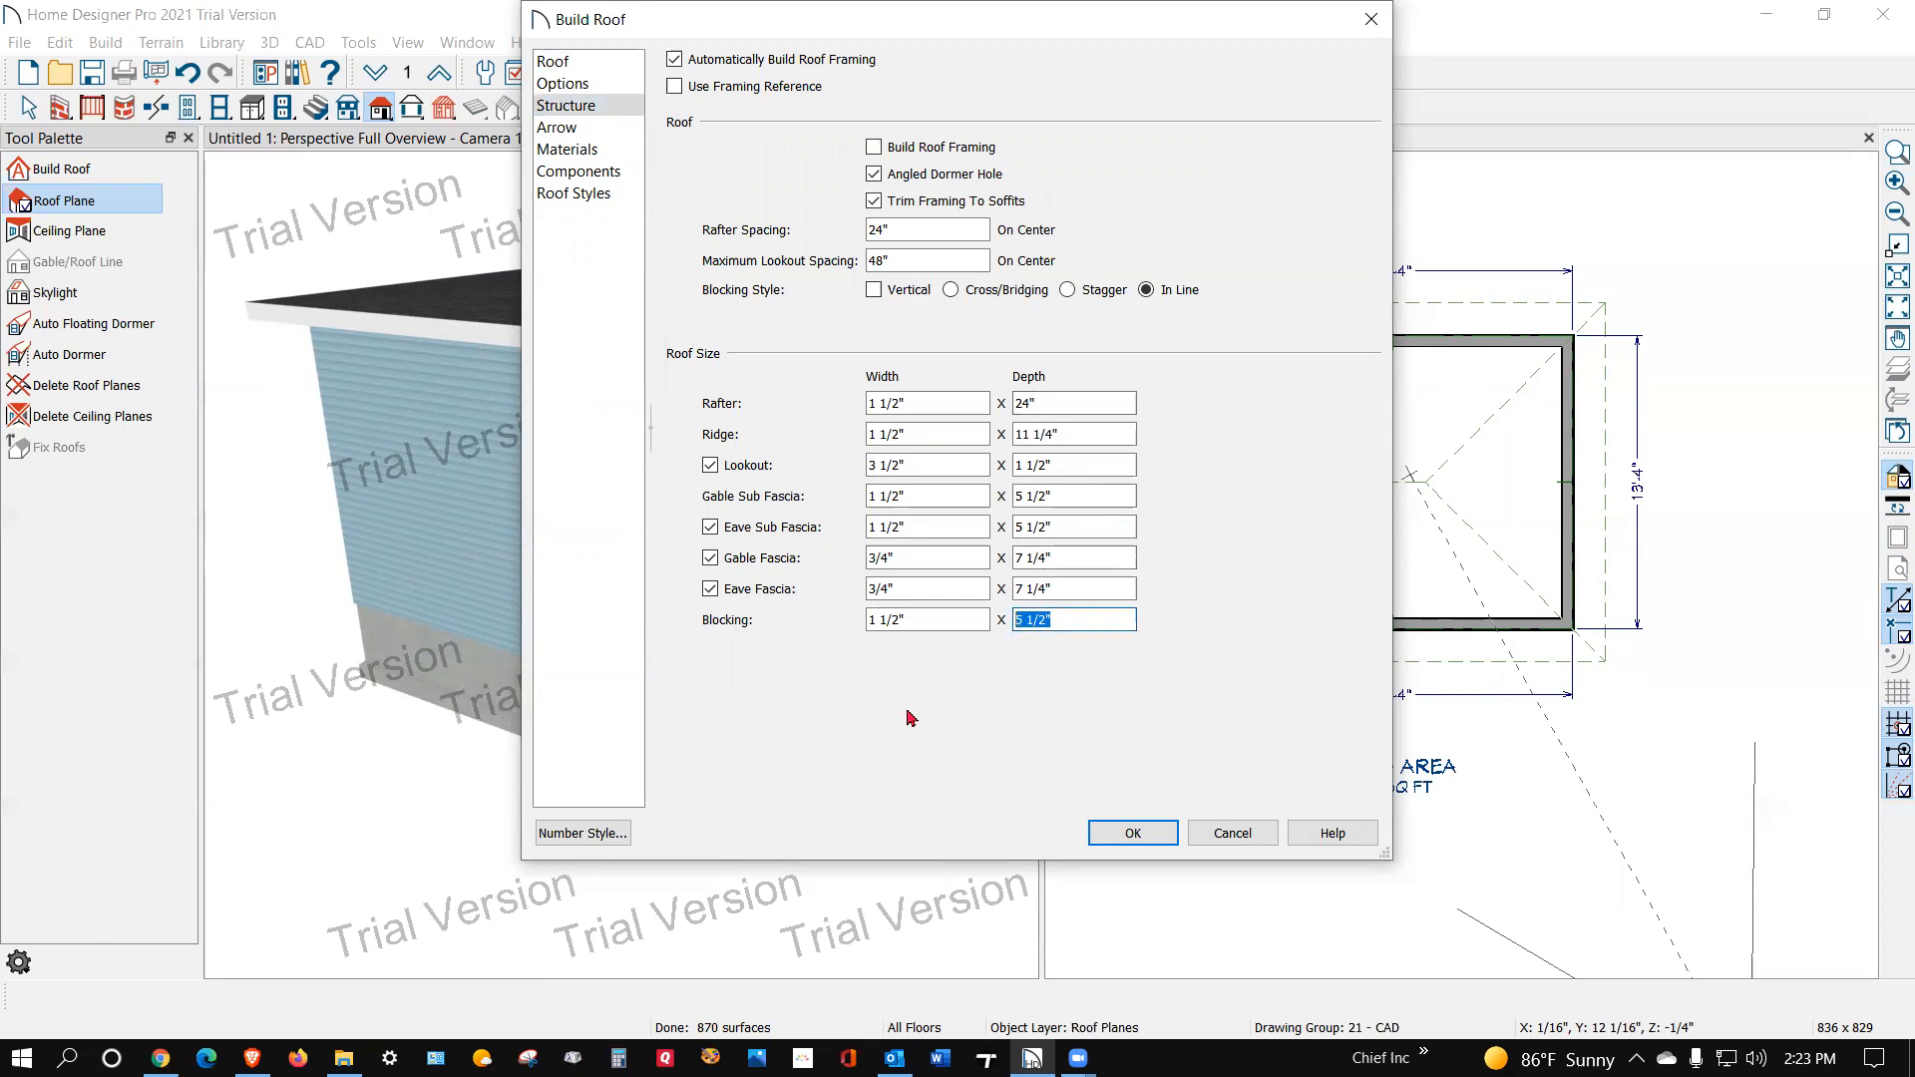
left_click(1084, 593)
type("24")
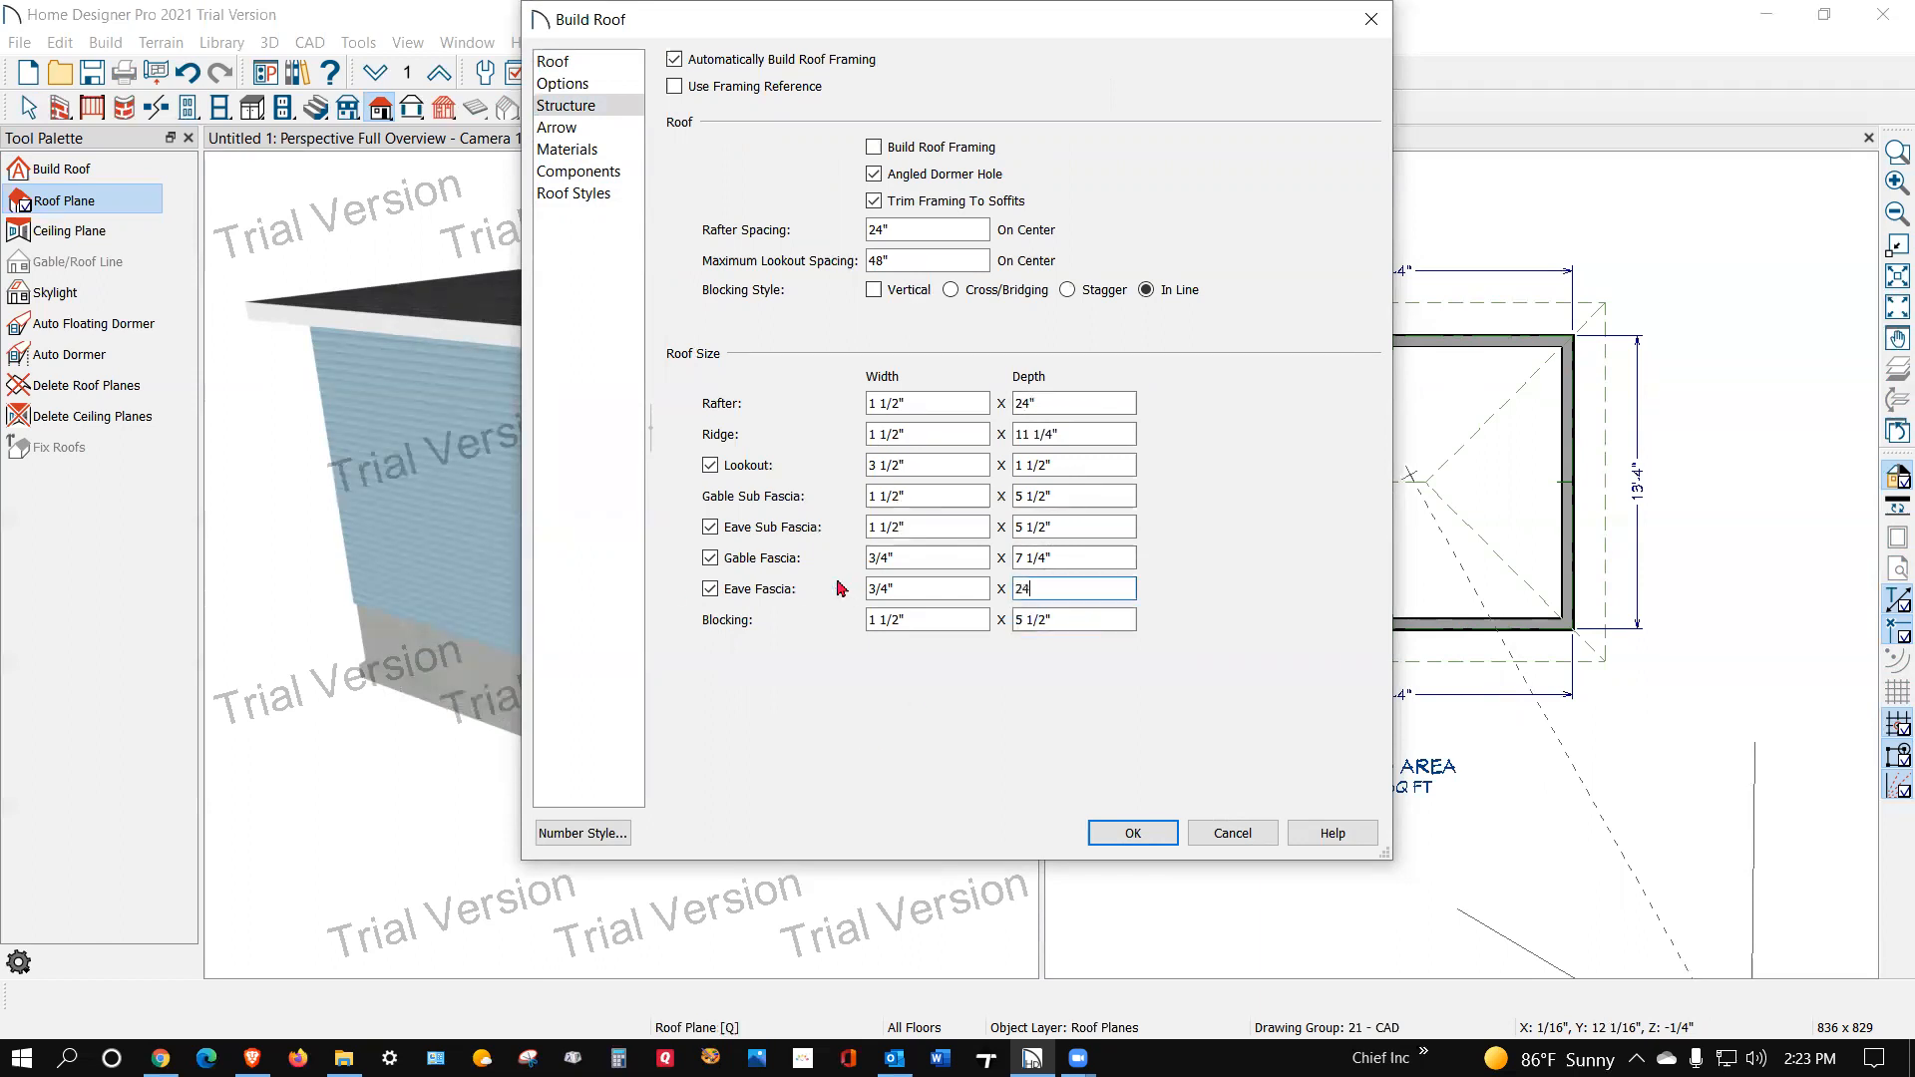
left_click(1073, 560)
type("2")
left_click(1132, 843)
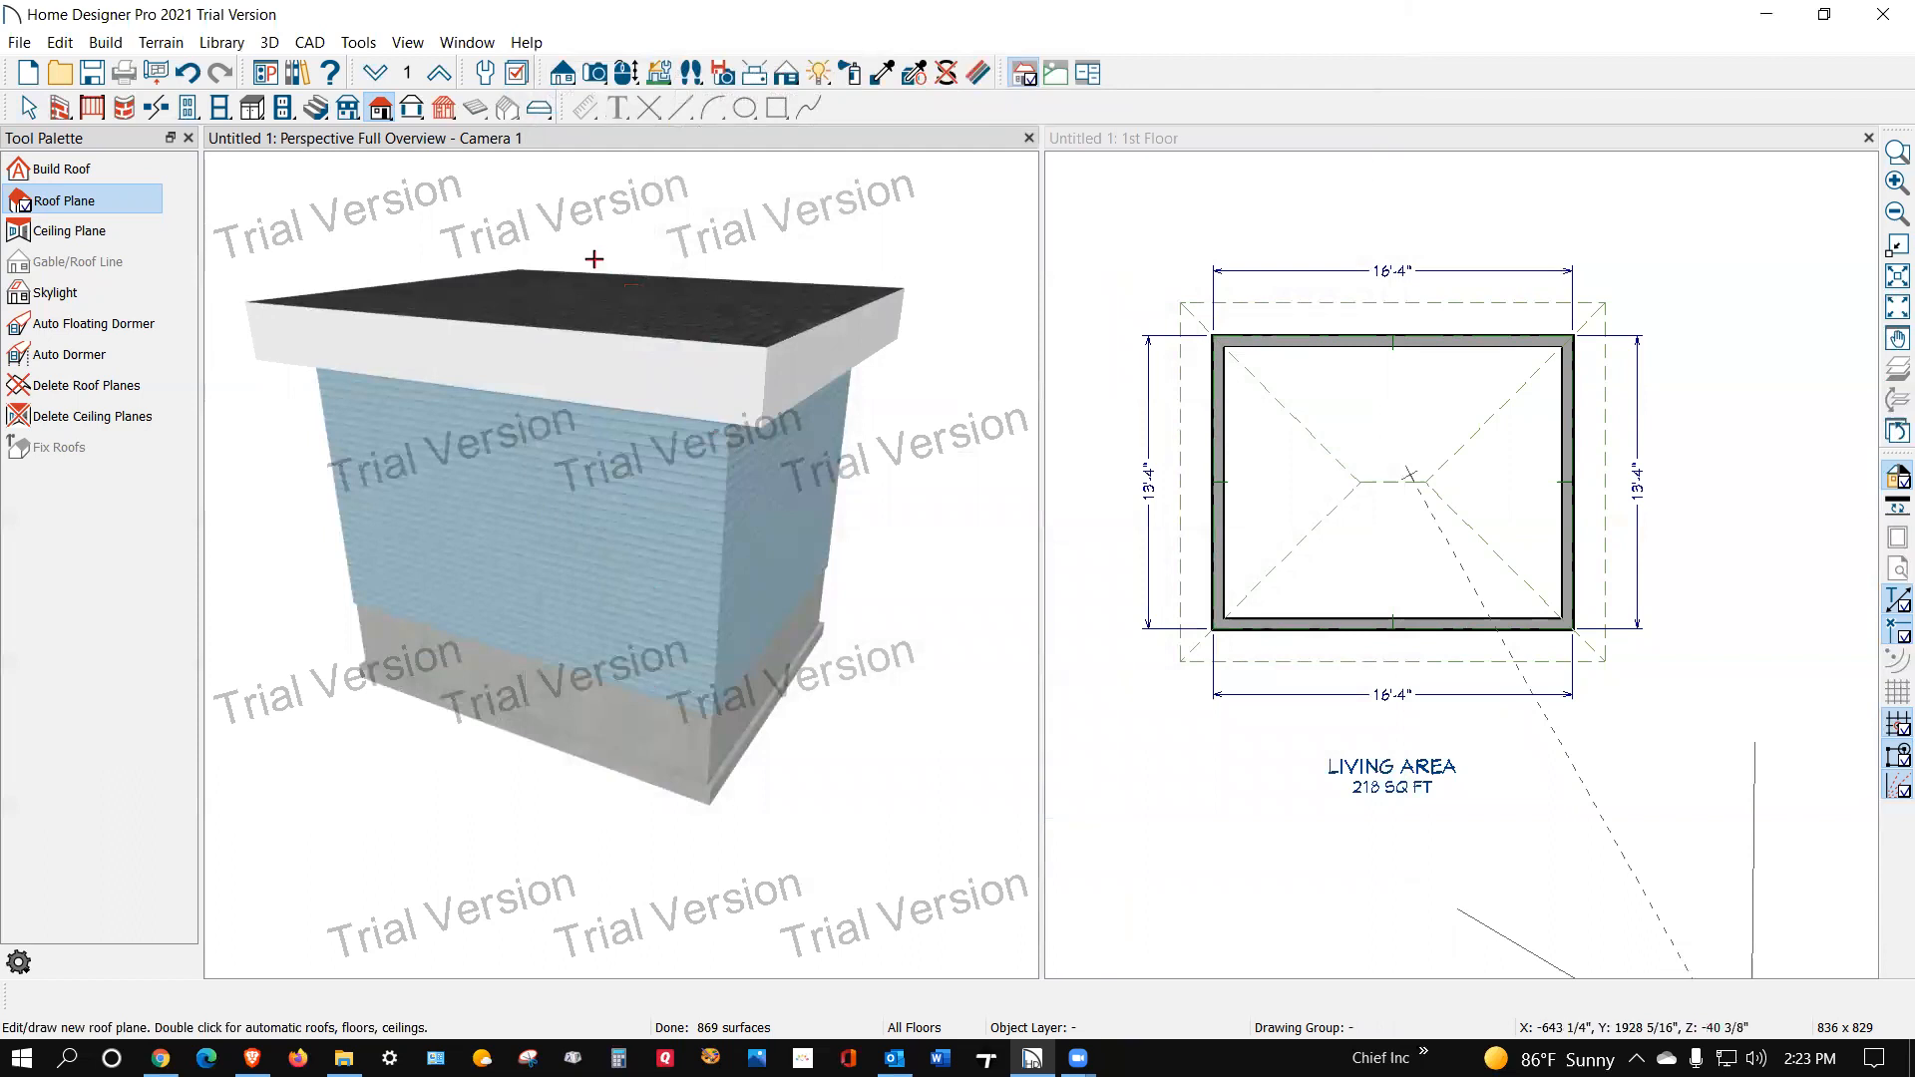
Step: Set the rafter, eave fascia and gable fascia depths to 18" in the roof structure settings and apply them
double_click(380, 106)
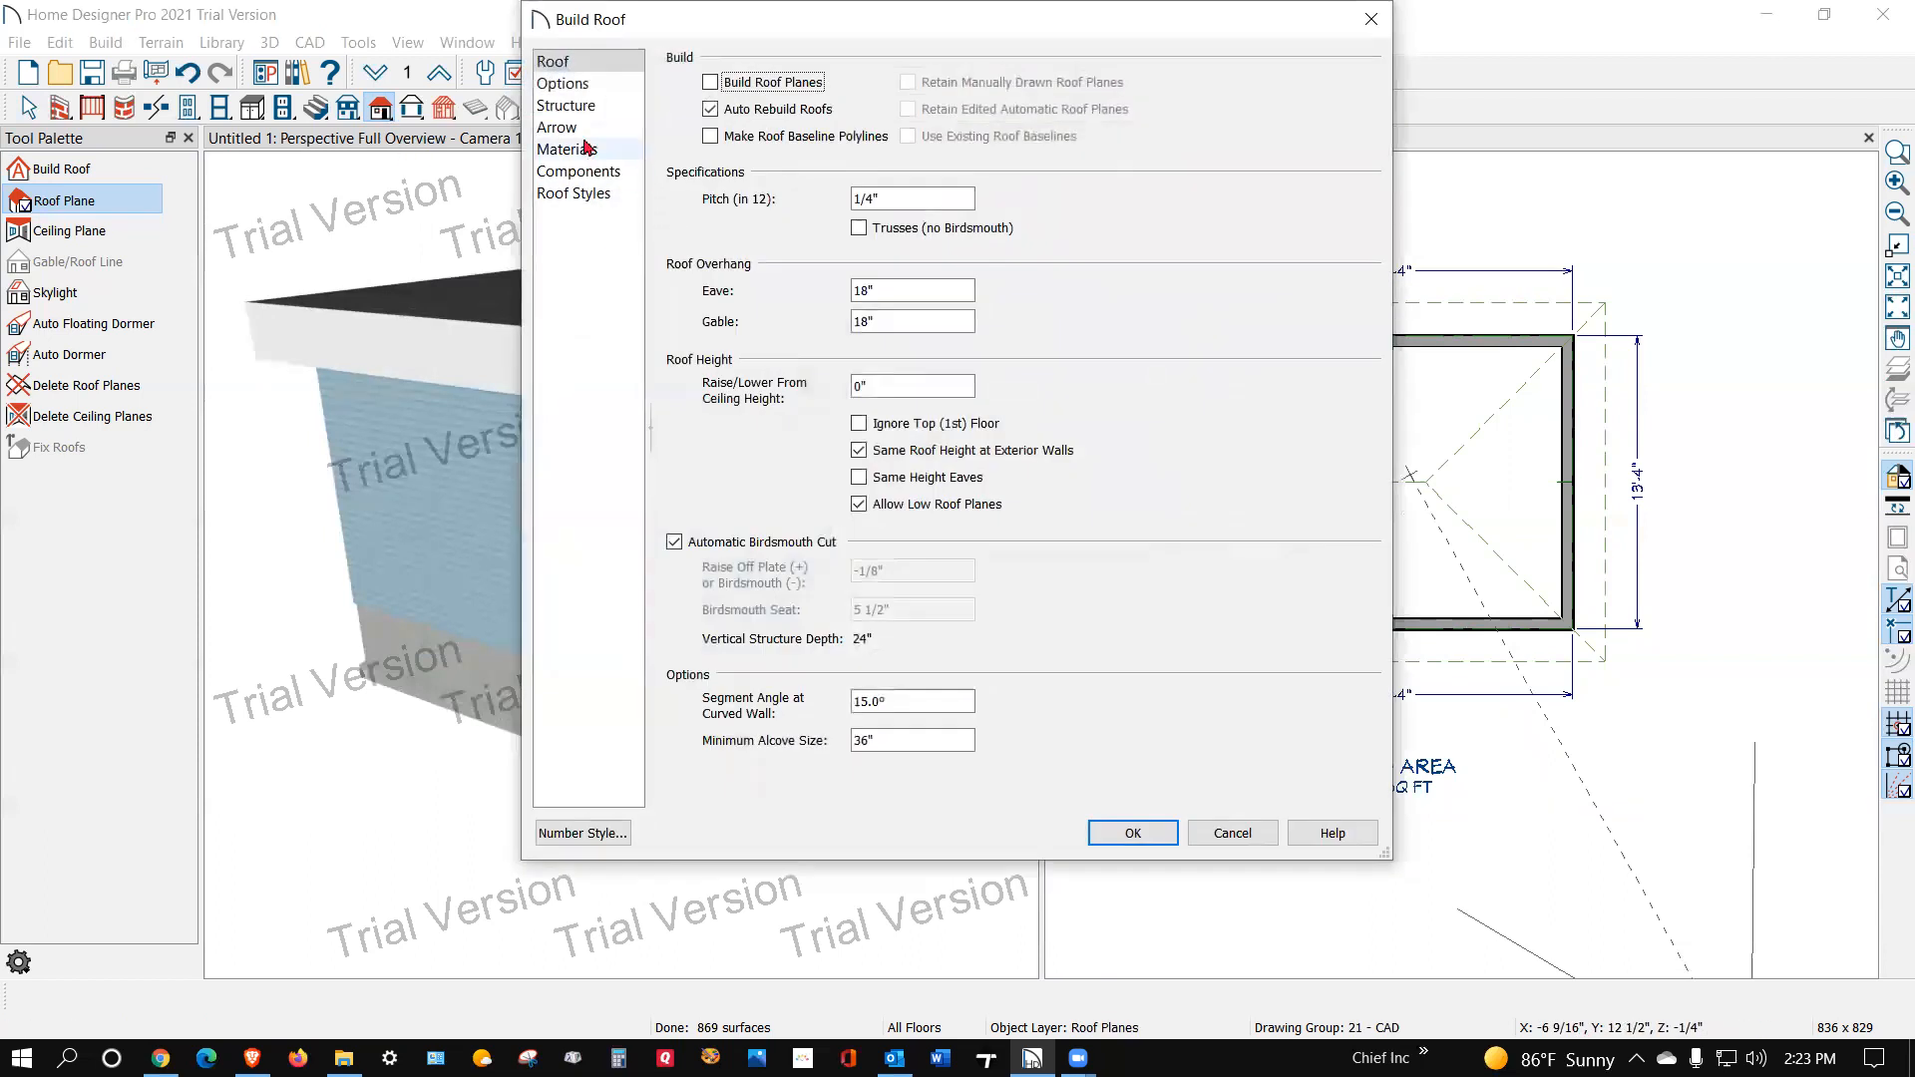
left_click(581, 107)
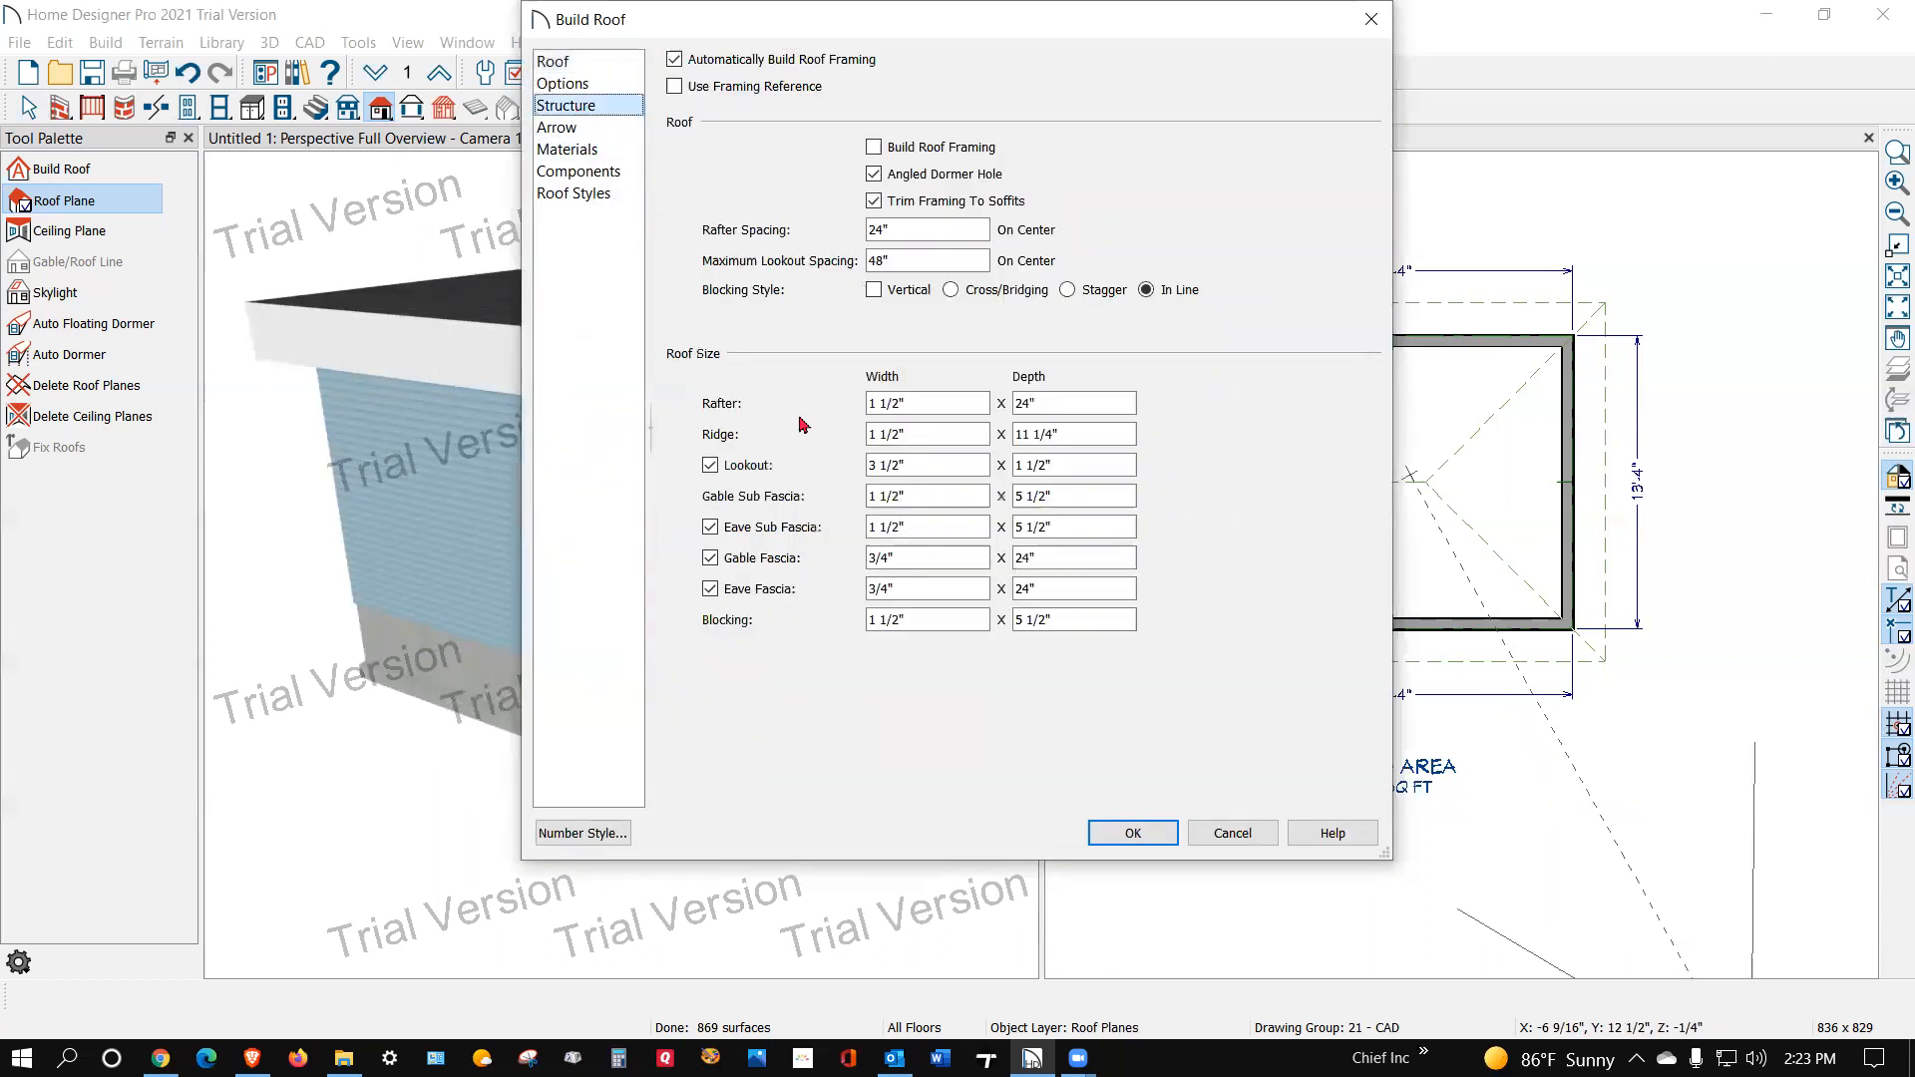
left_click(878, 465)
double_click(1049, 404)
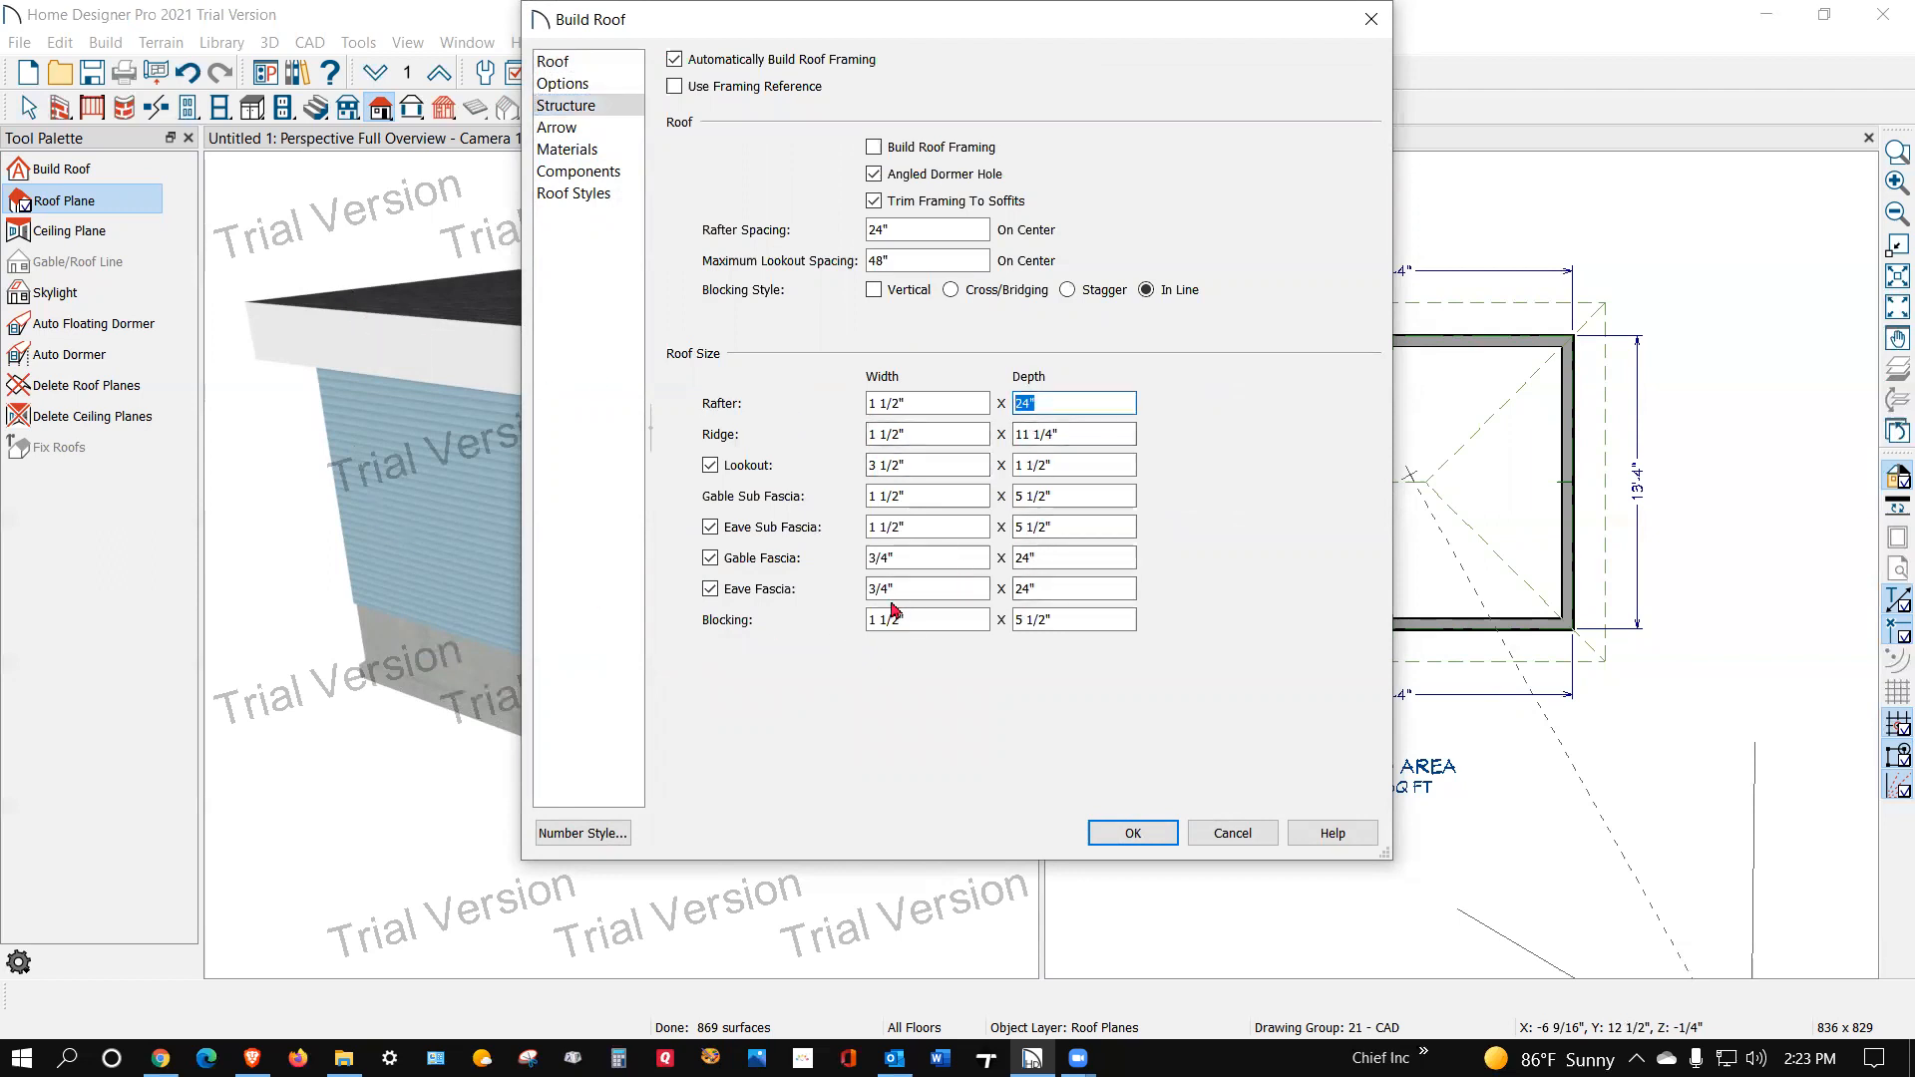
type("18")
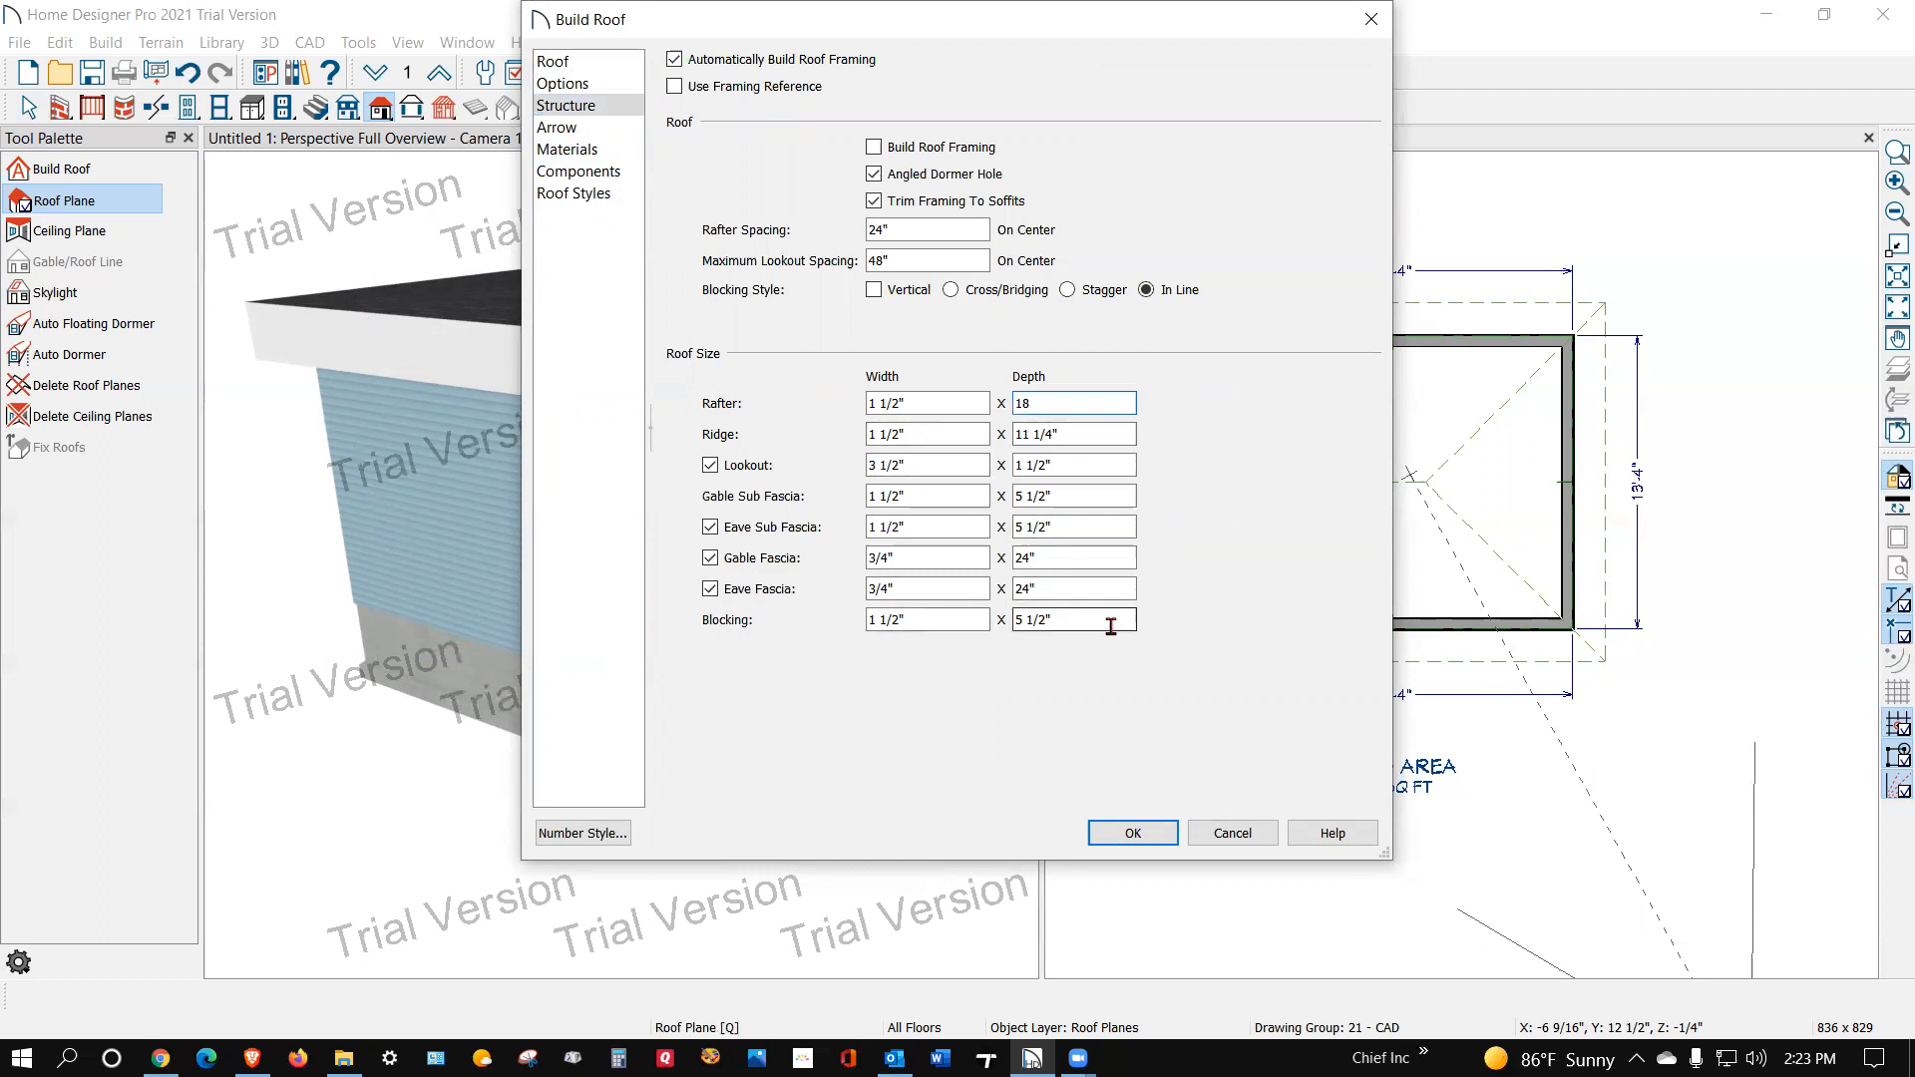
double_click(1097, 588)
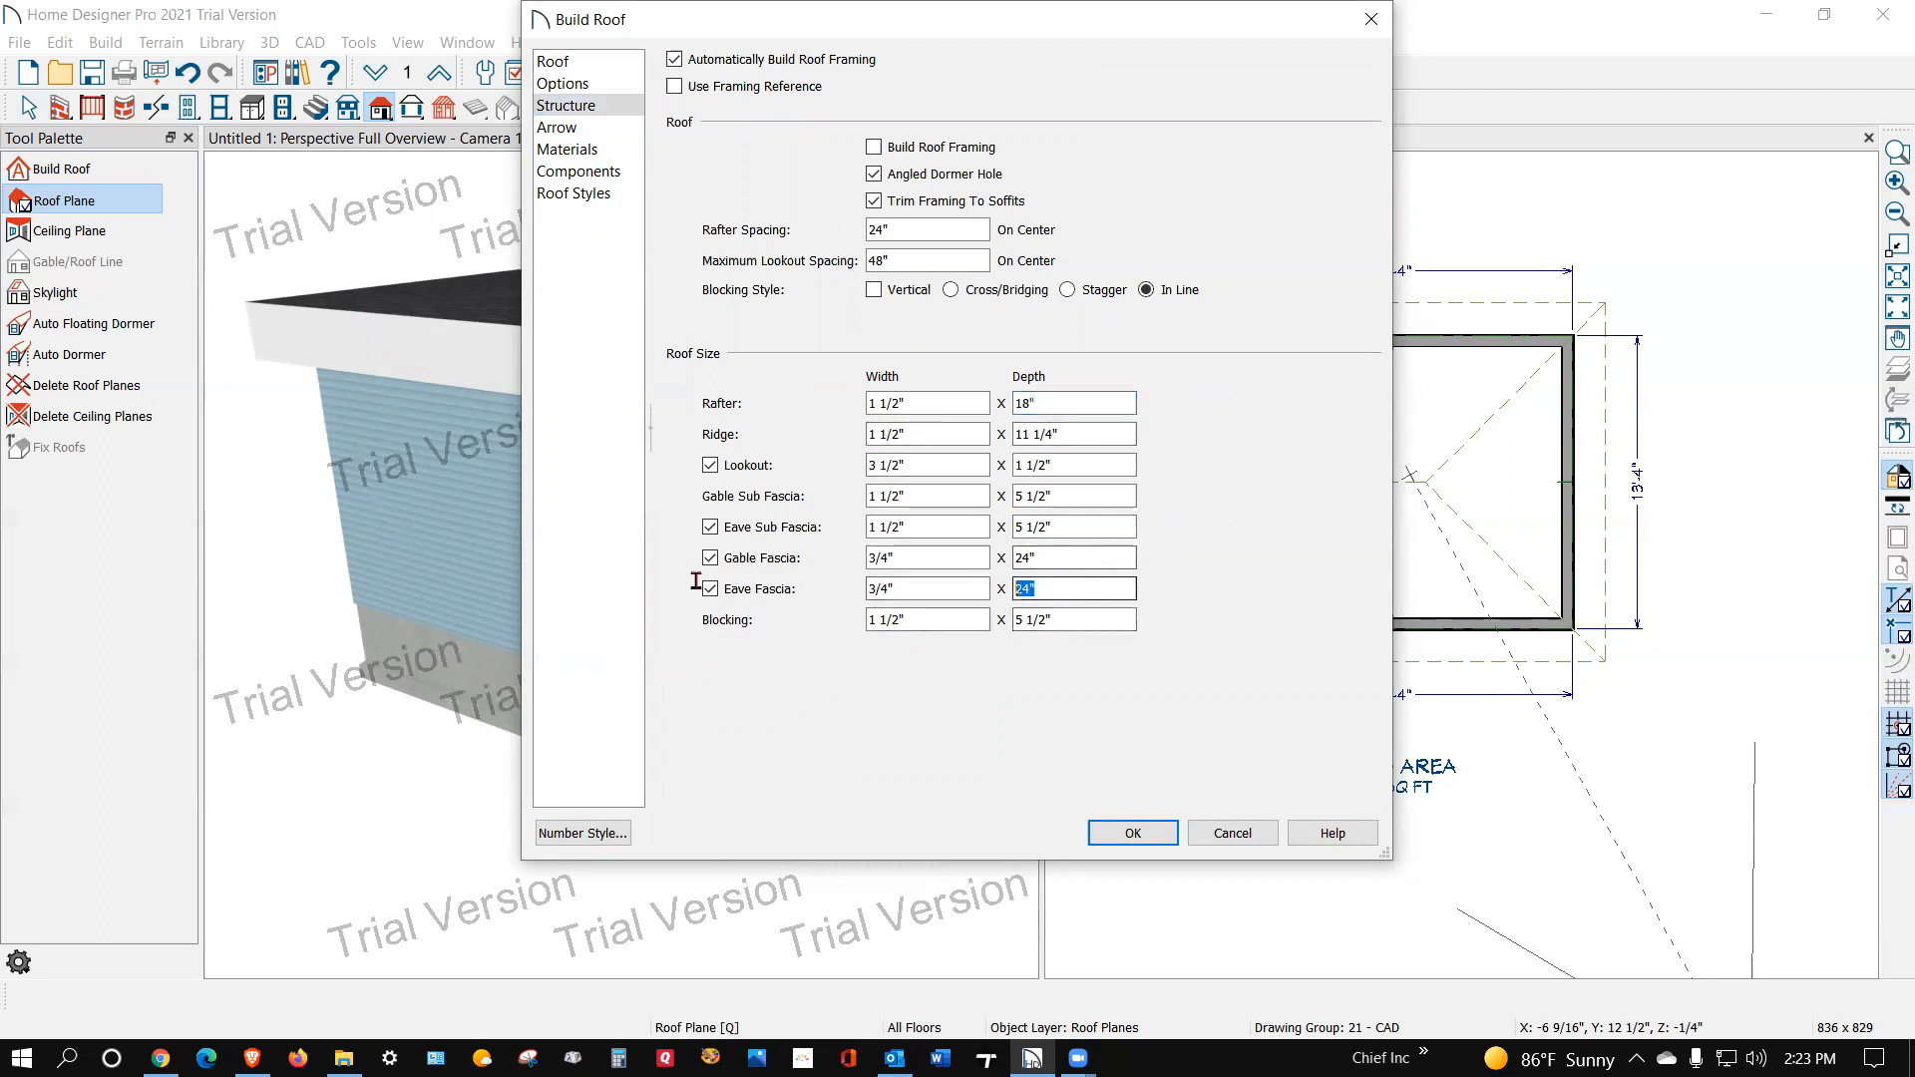
double_click(1059, 556)
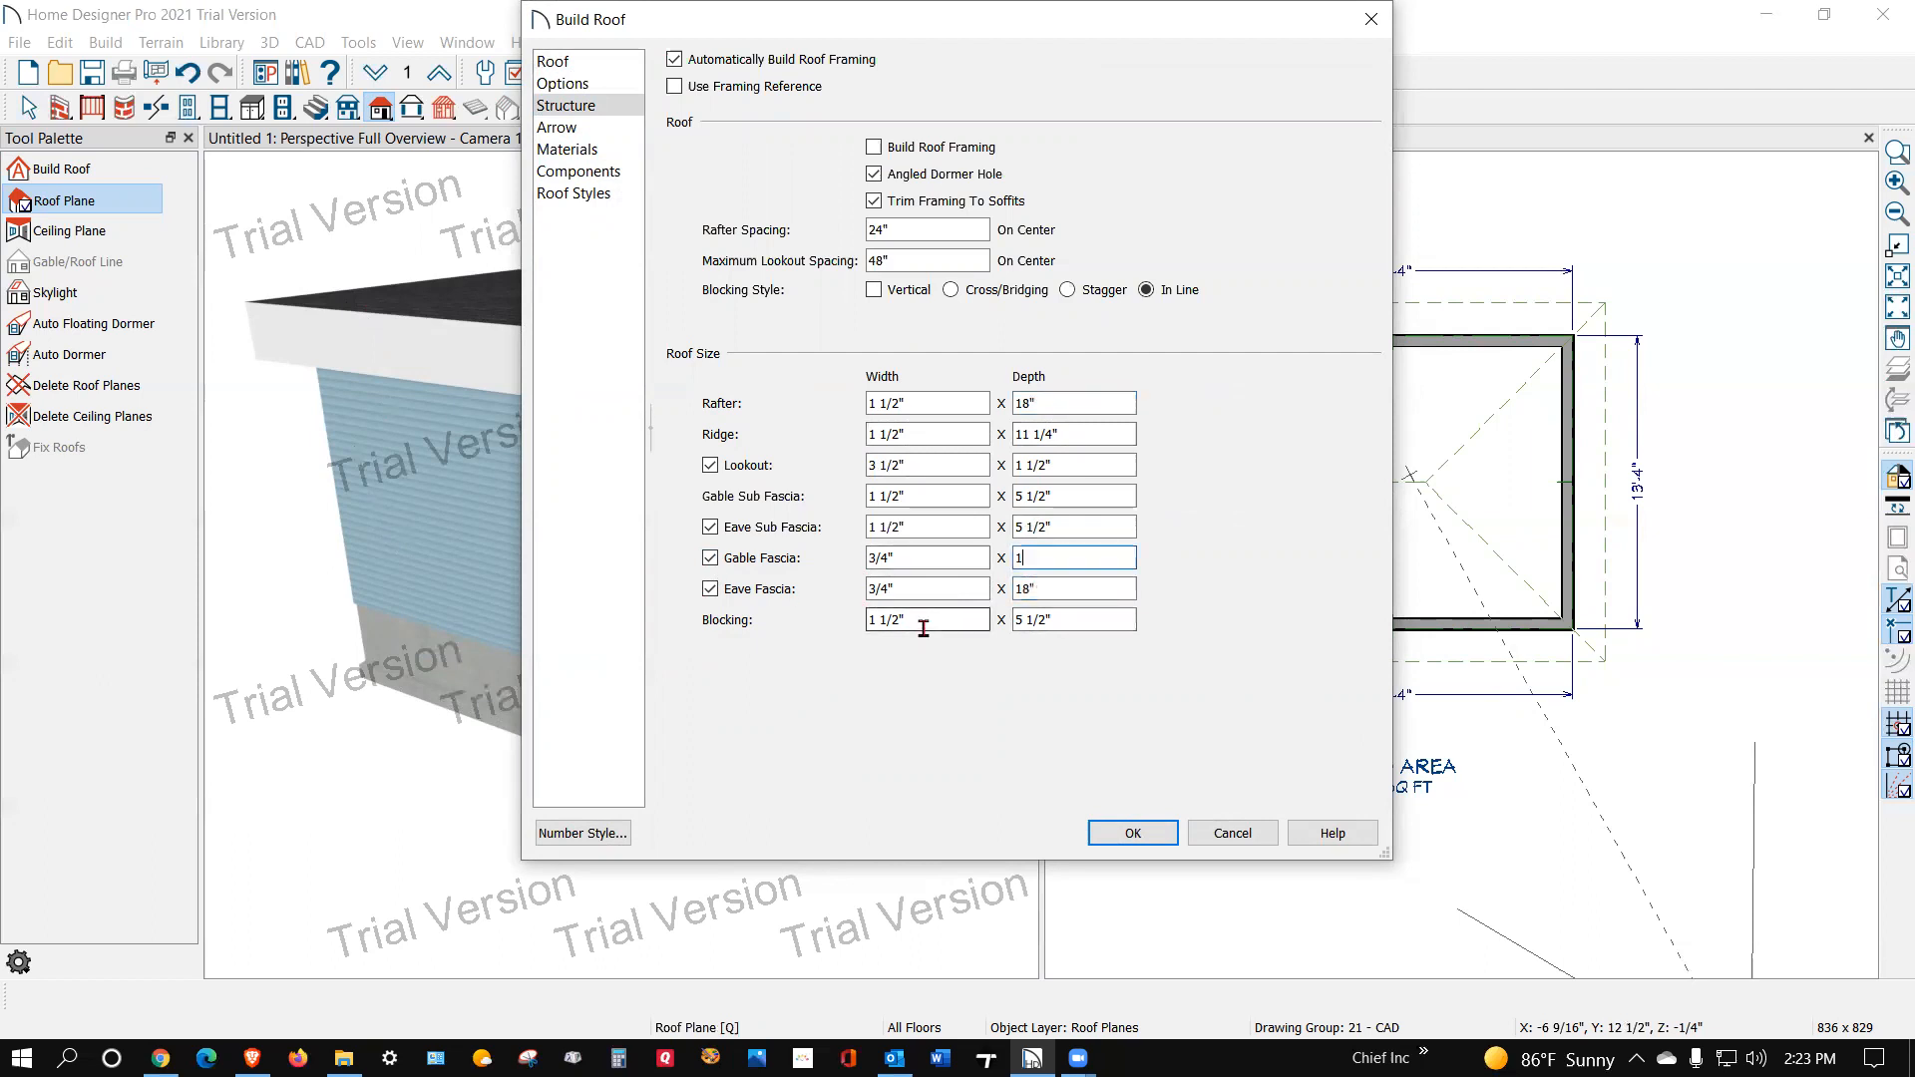
left_click(1133, 833)
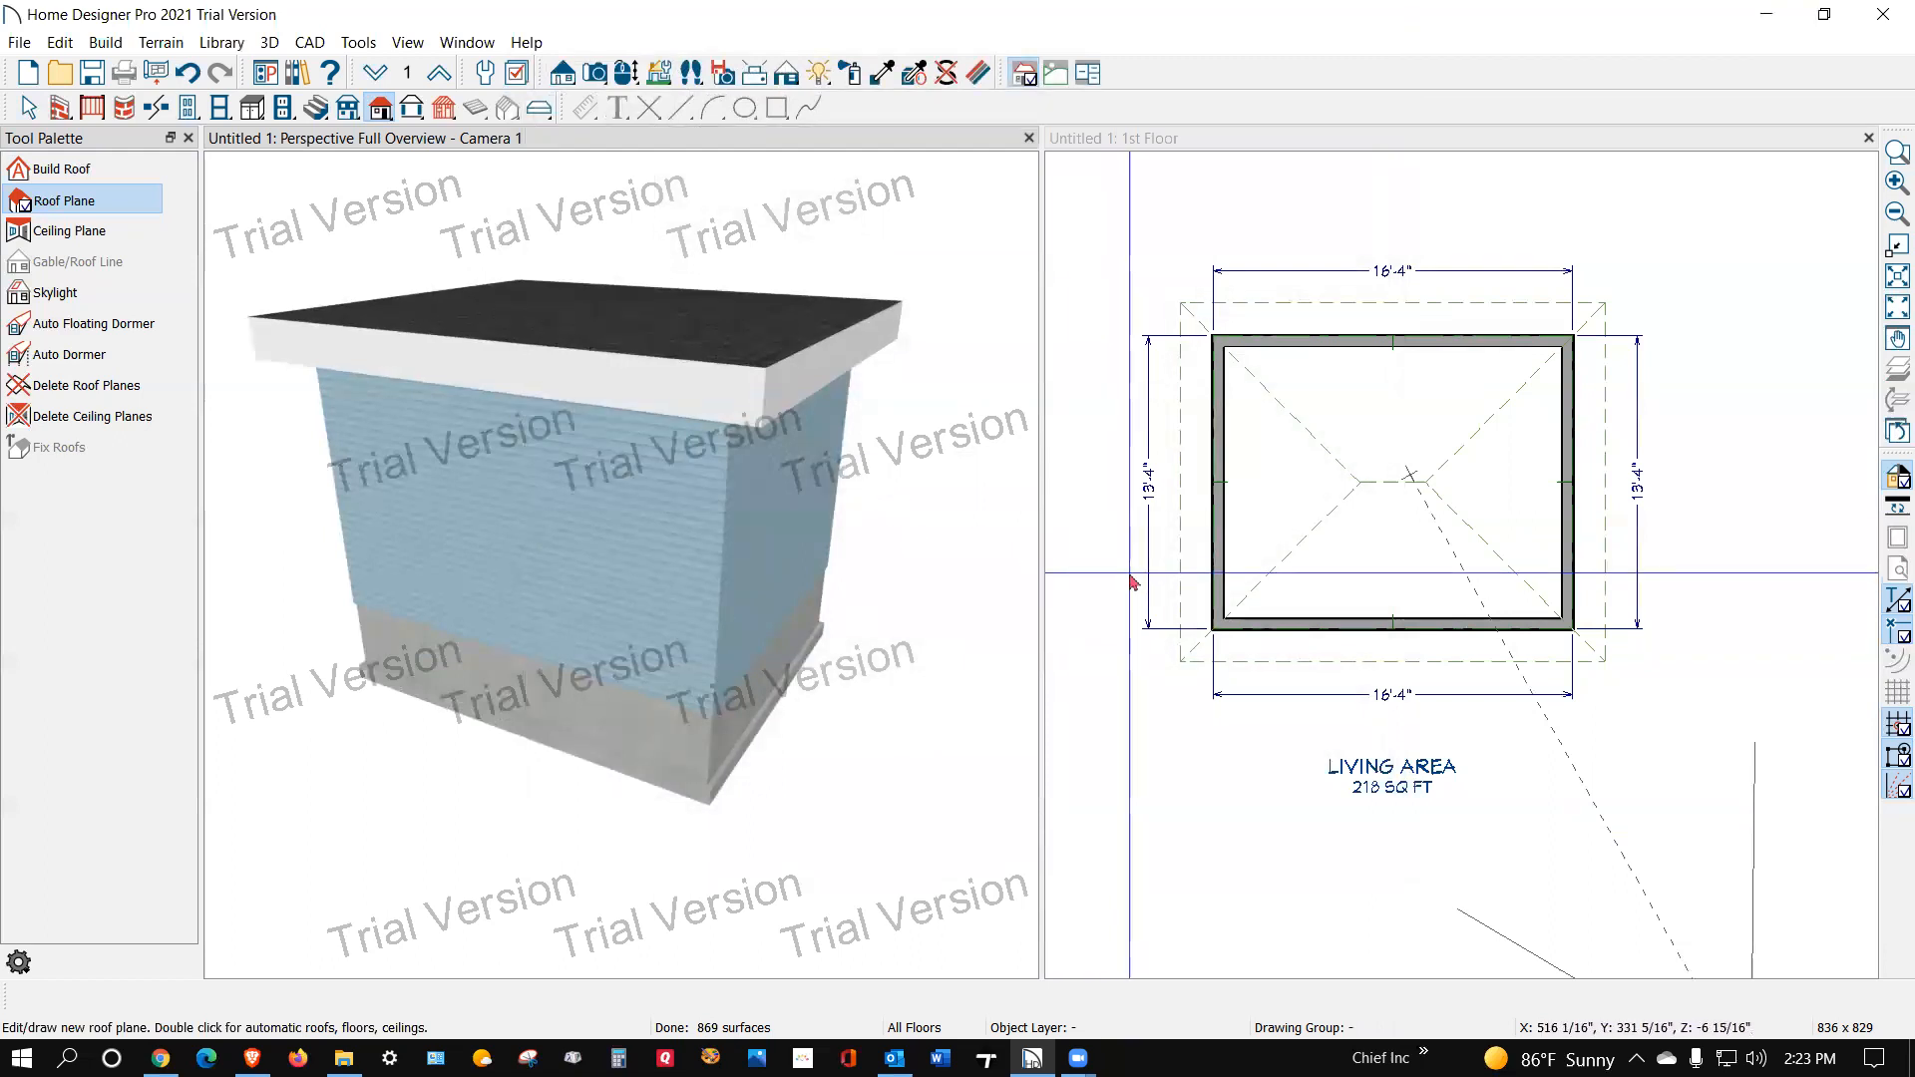
key("space")
left_click(1309, 632)
key("space")
Step: Set the wall type in the exterior wall defaults to Stucco-6
left_click(60, 42)
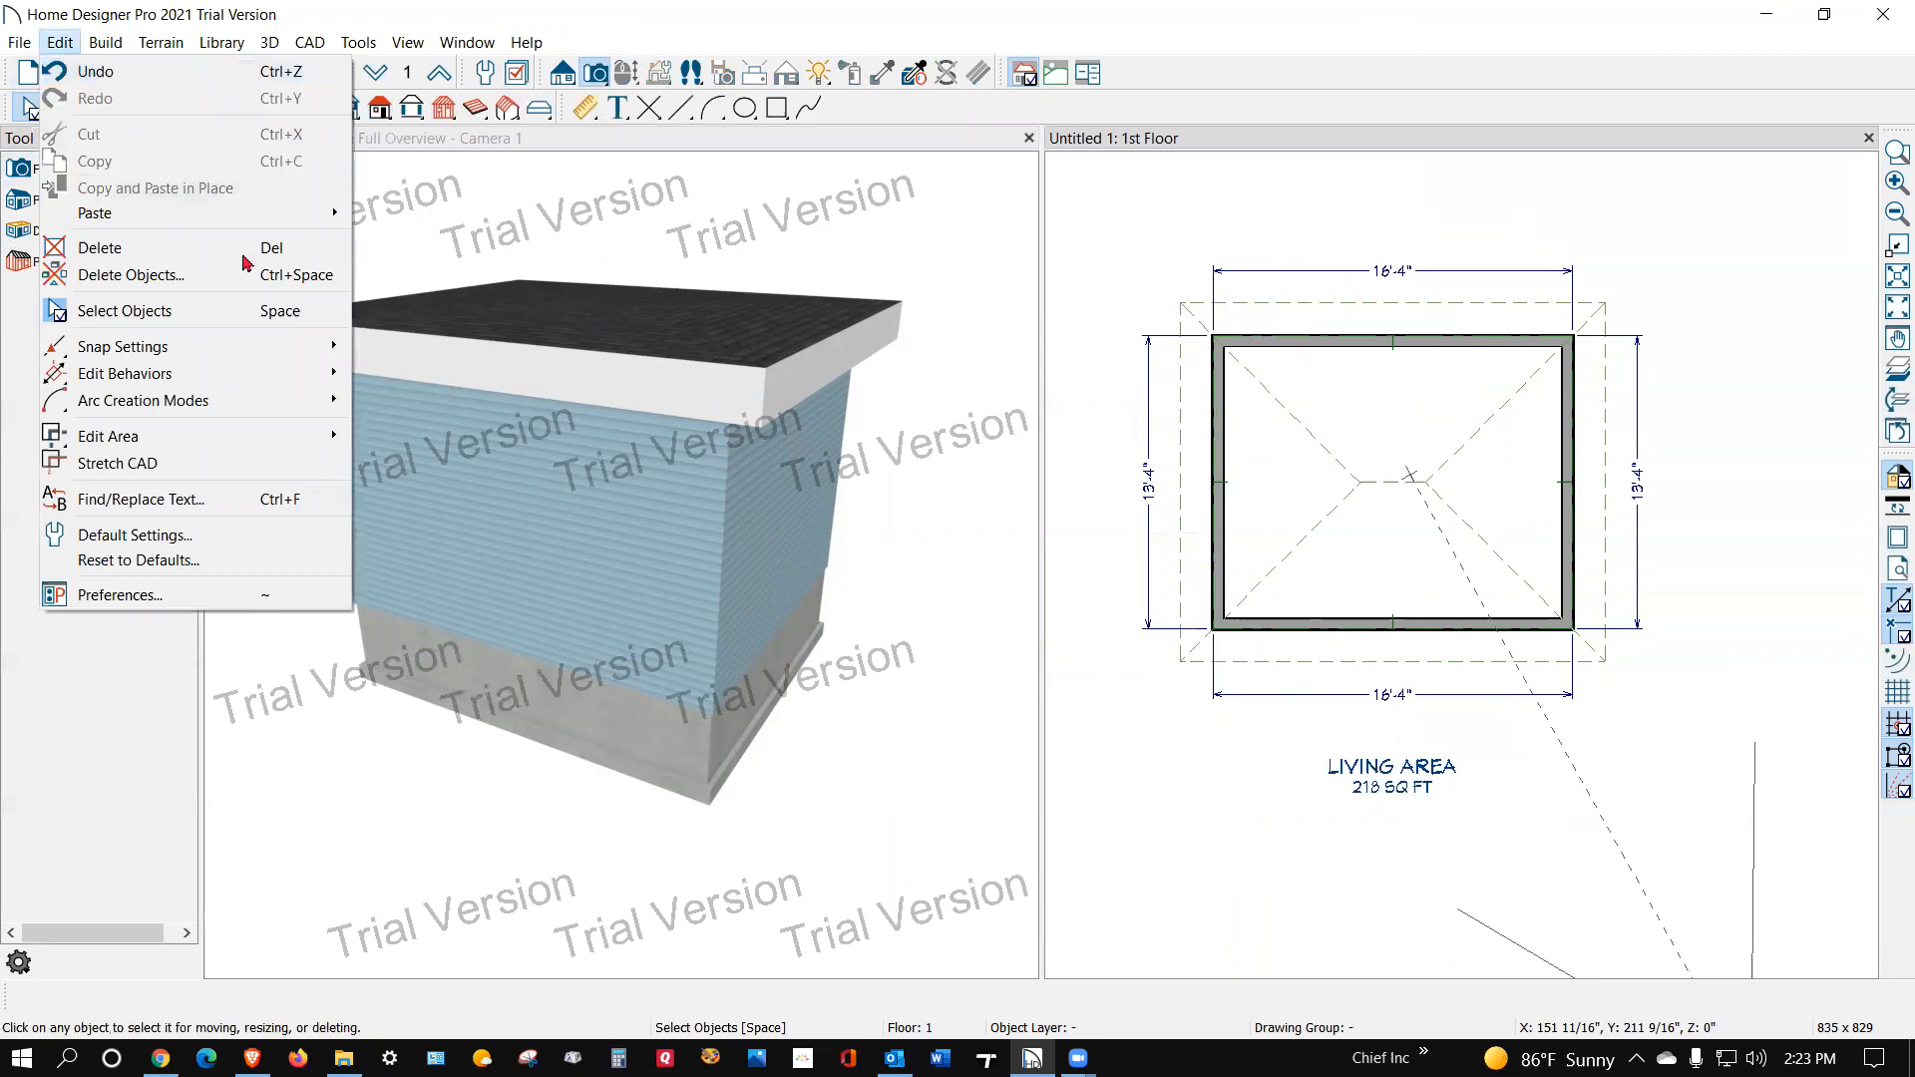
left_click(245, 544)
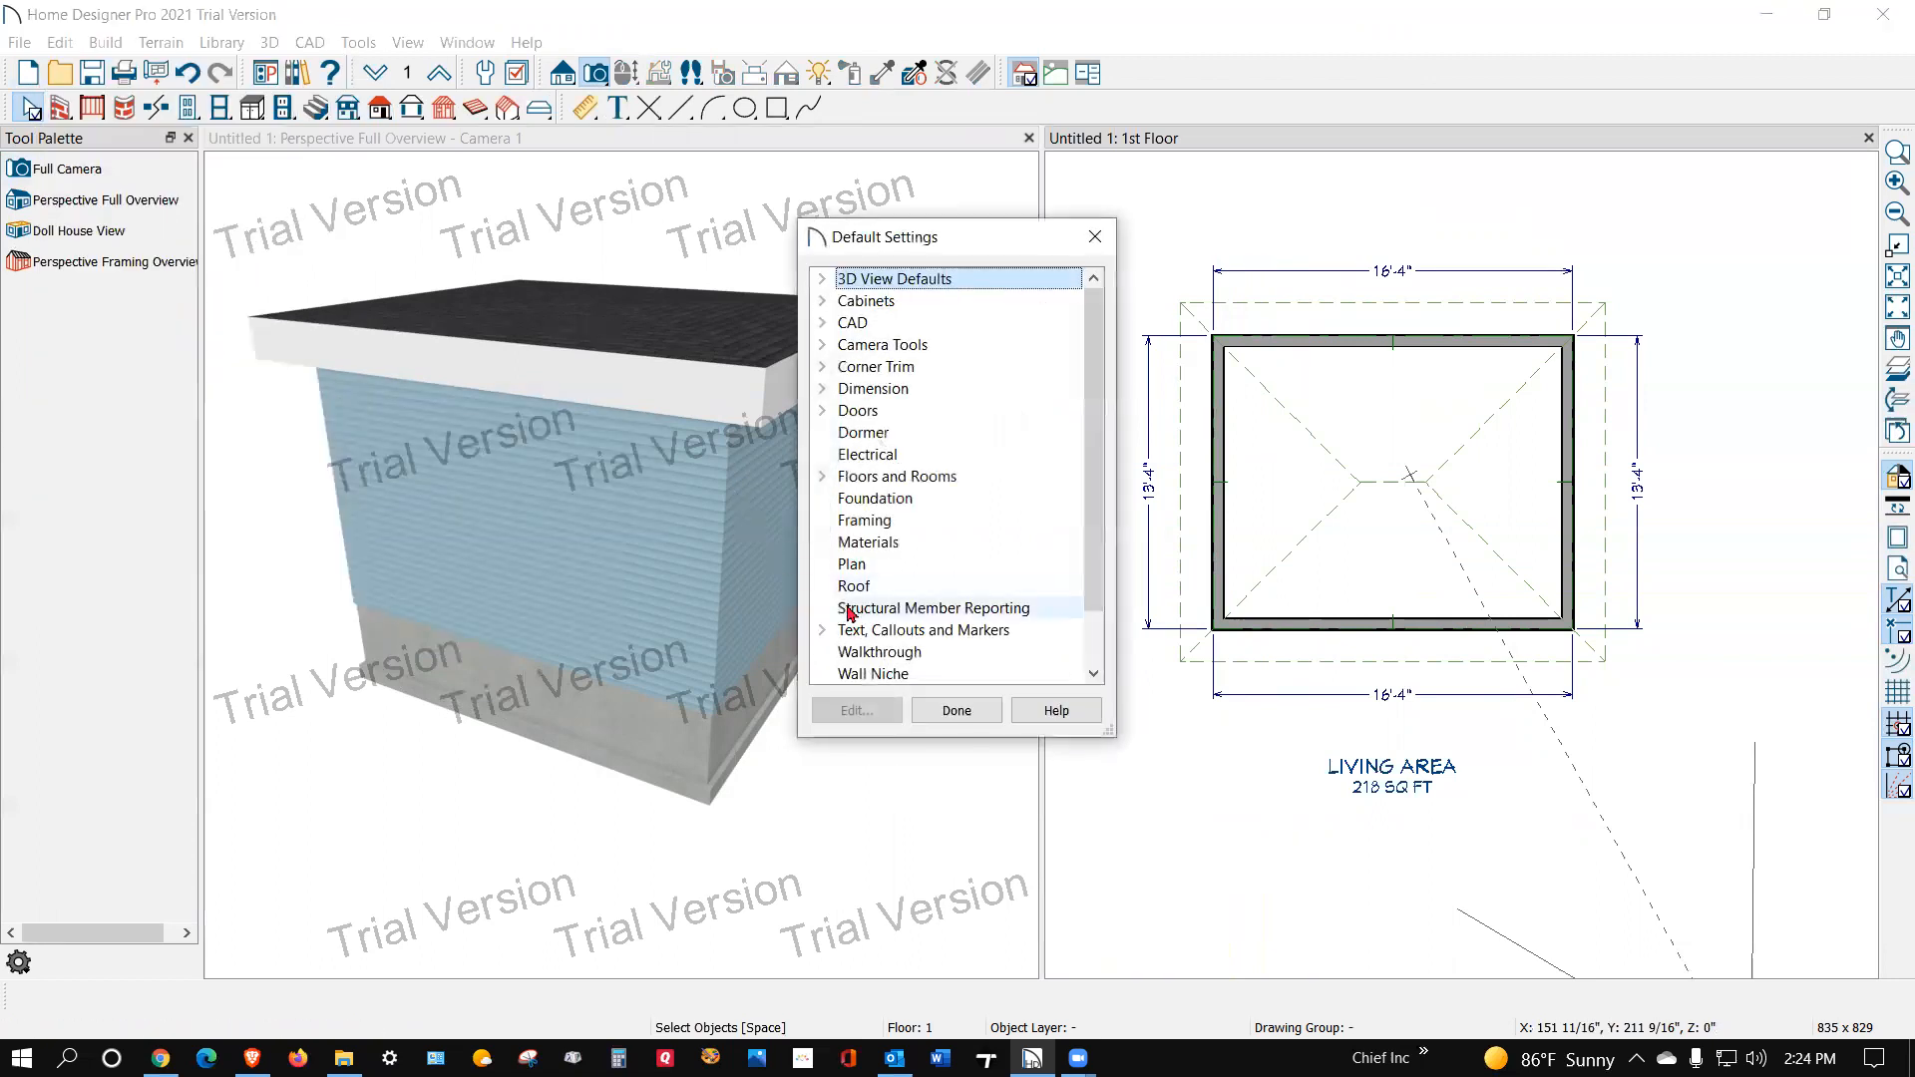
scroll(878, 606, "down", 1)
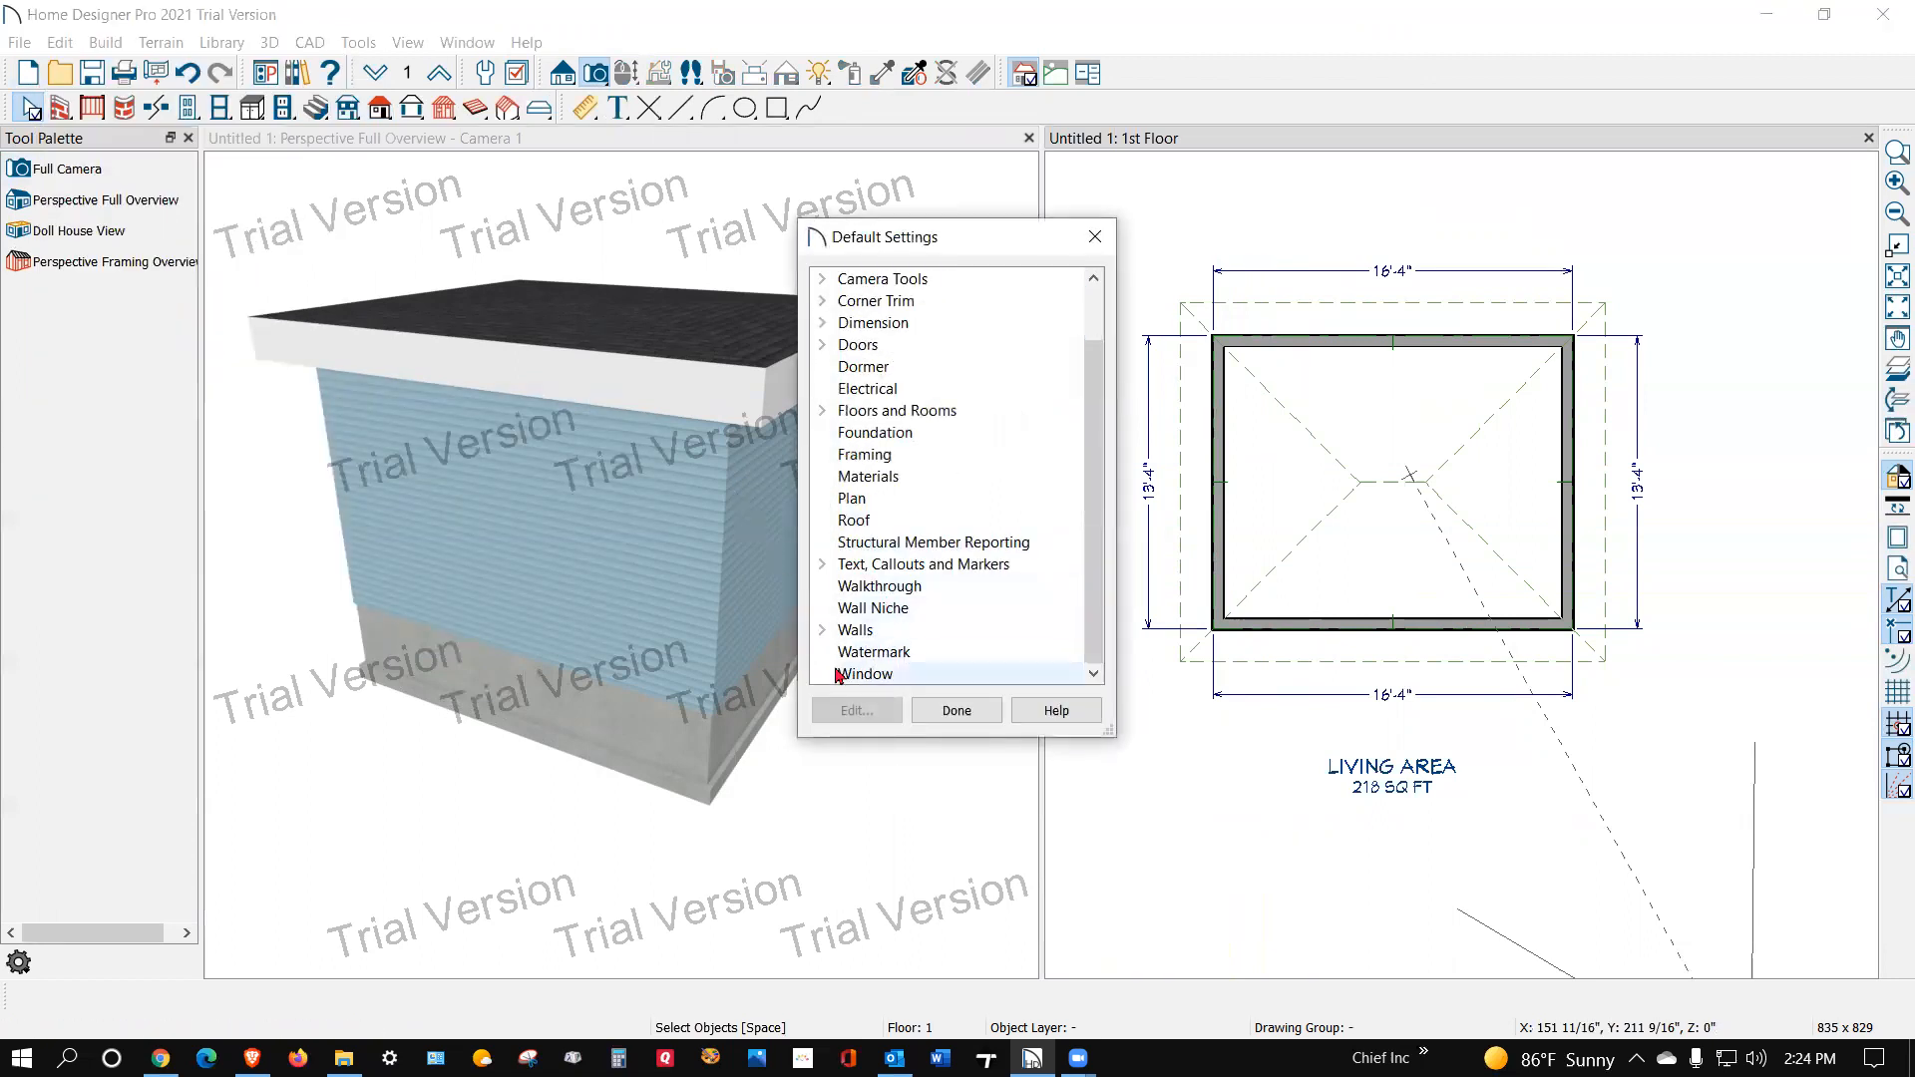
left_click(819, 632)
scroll(957, 593, "down", 2)
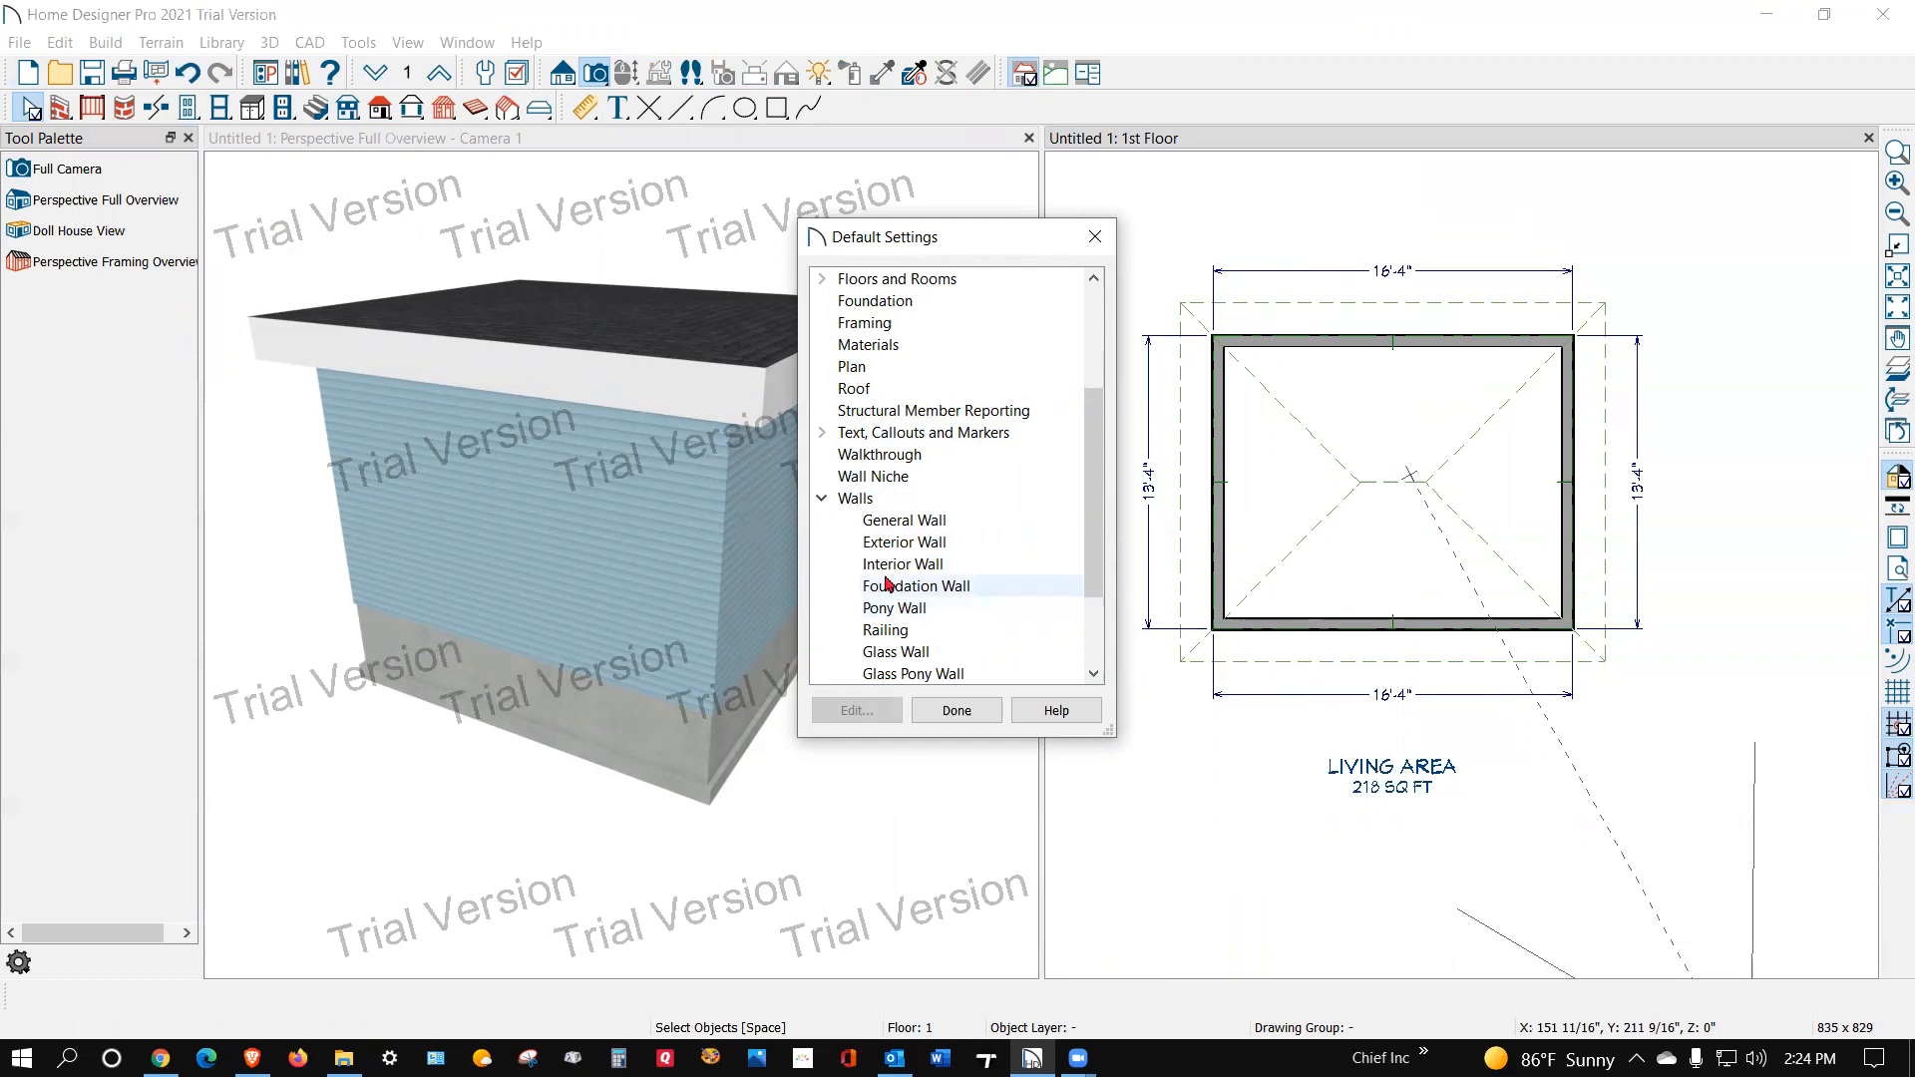
left_click(885, 548)
left_click(855, 710)
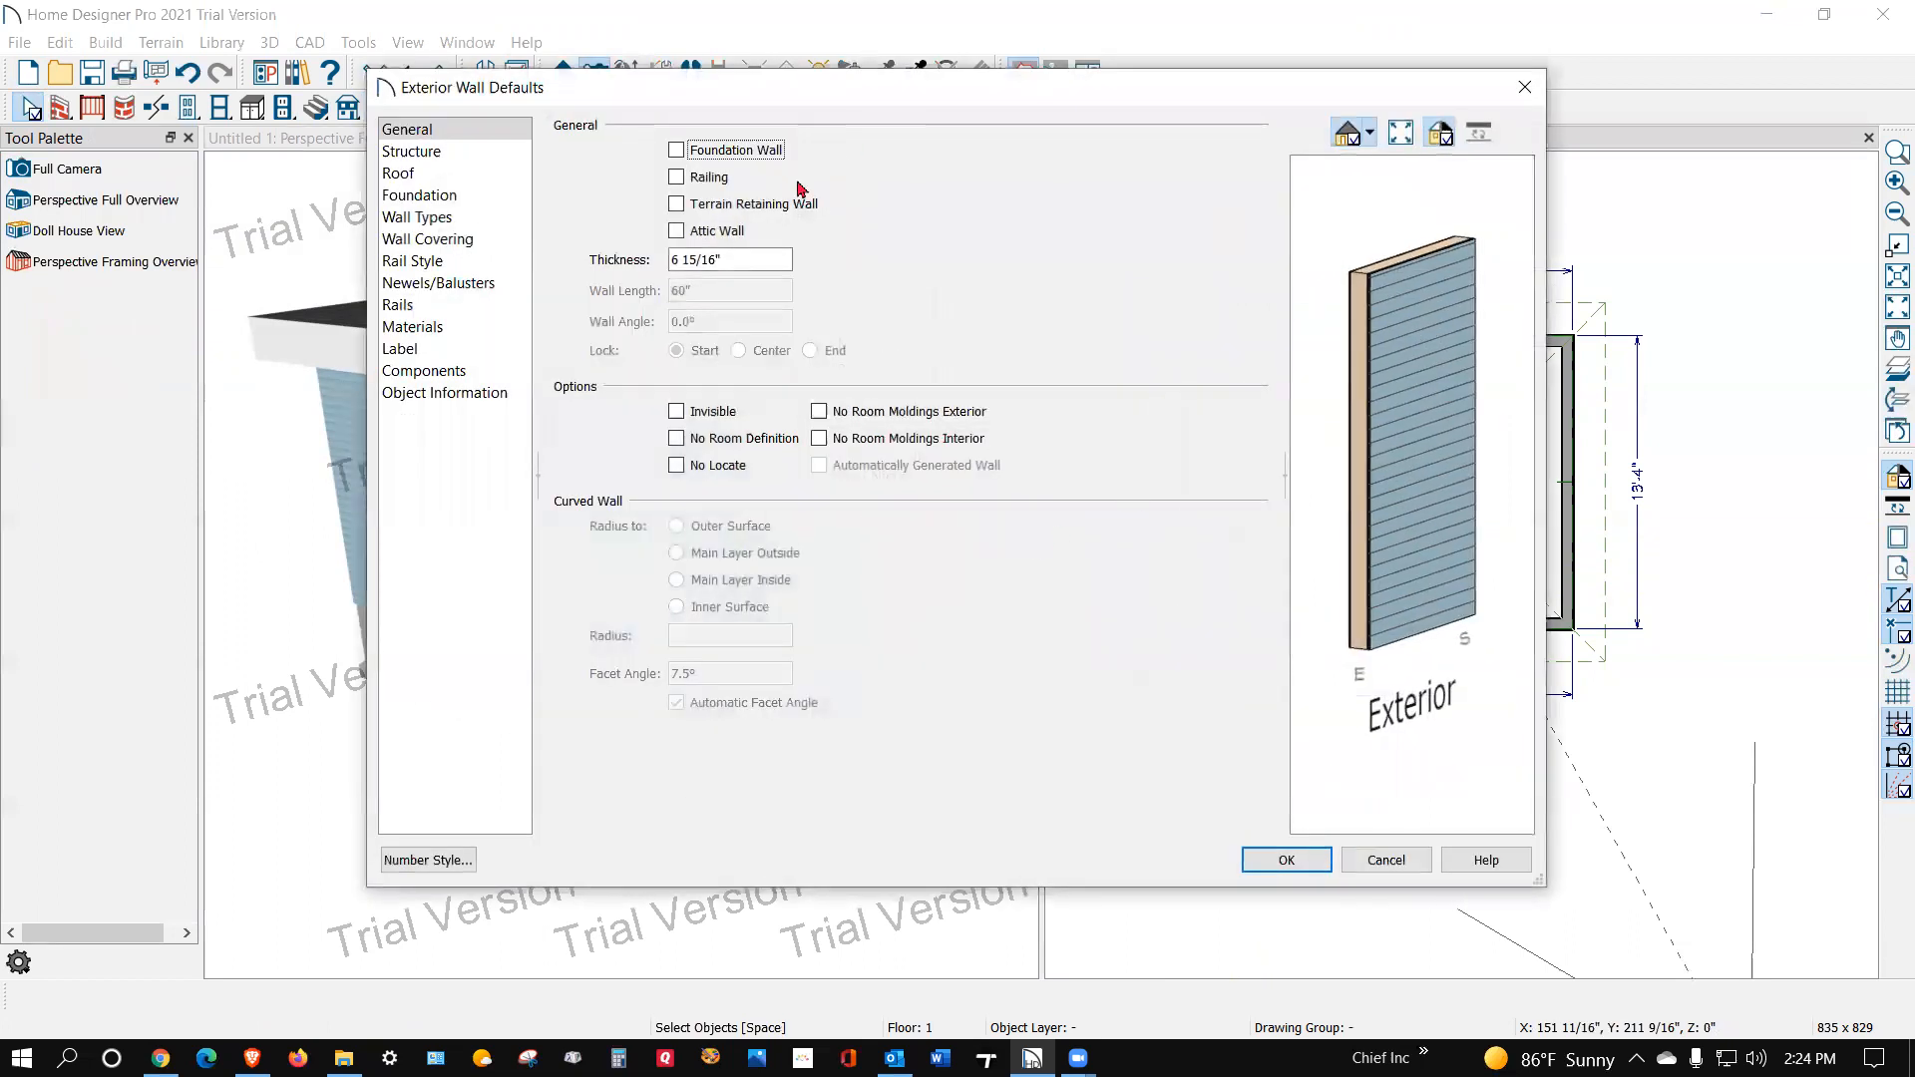
left_click(435, 219)
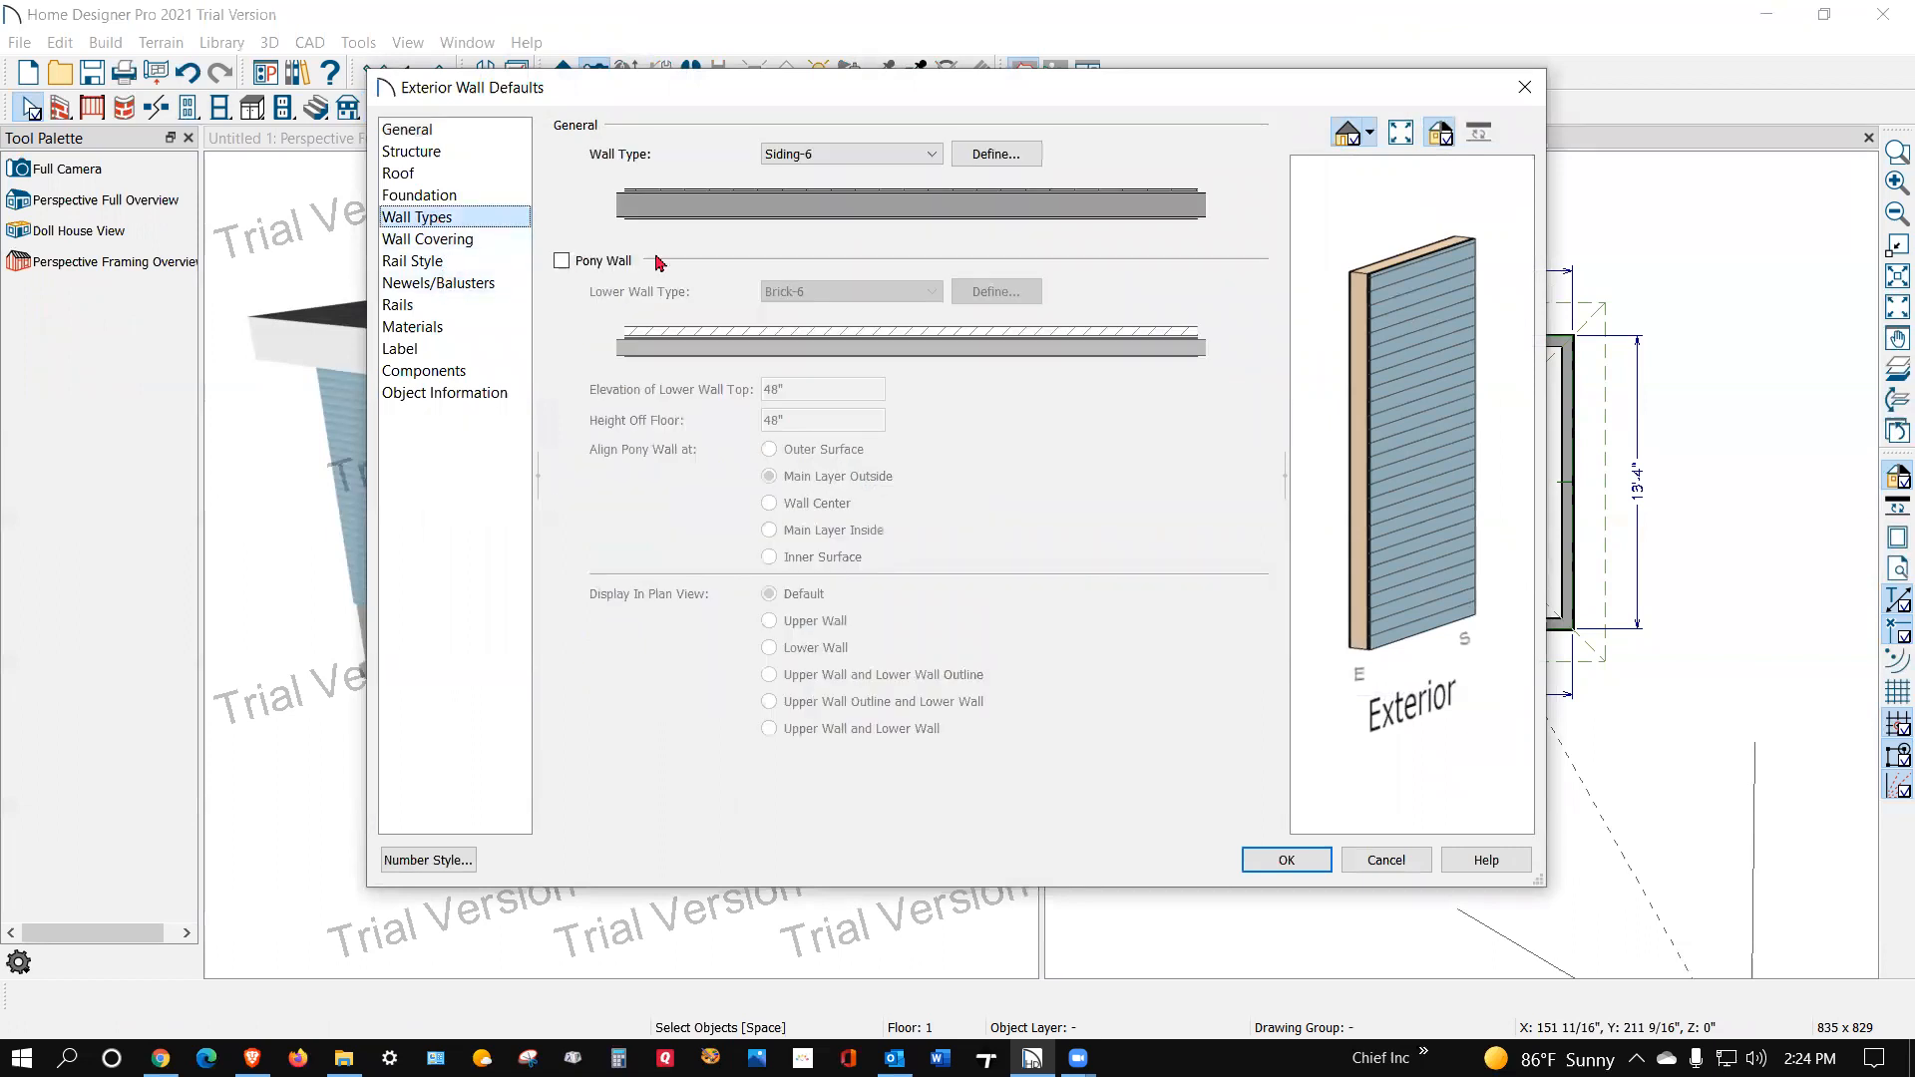
left_click(933, 154)
scroll(847, 304, "down", 1)
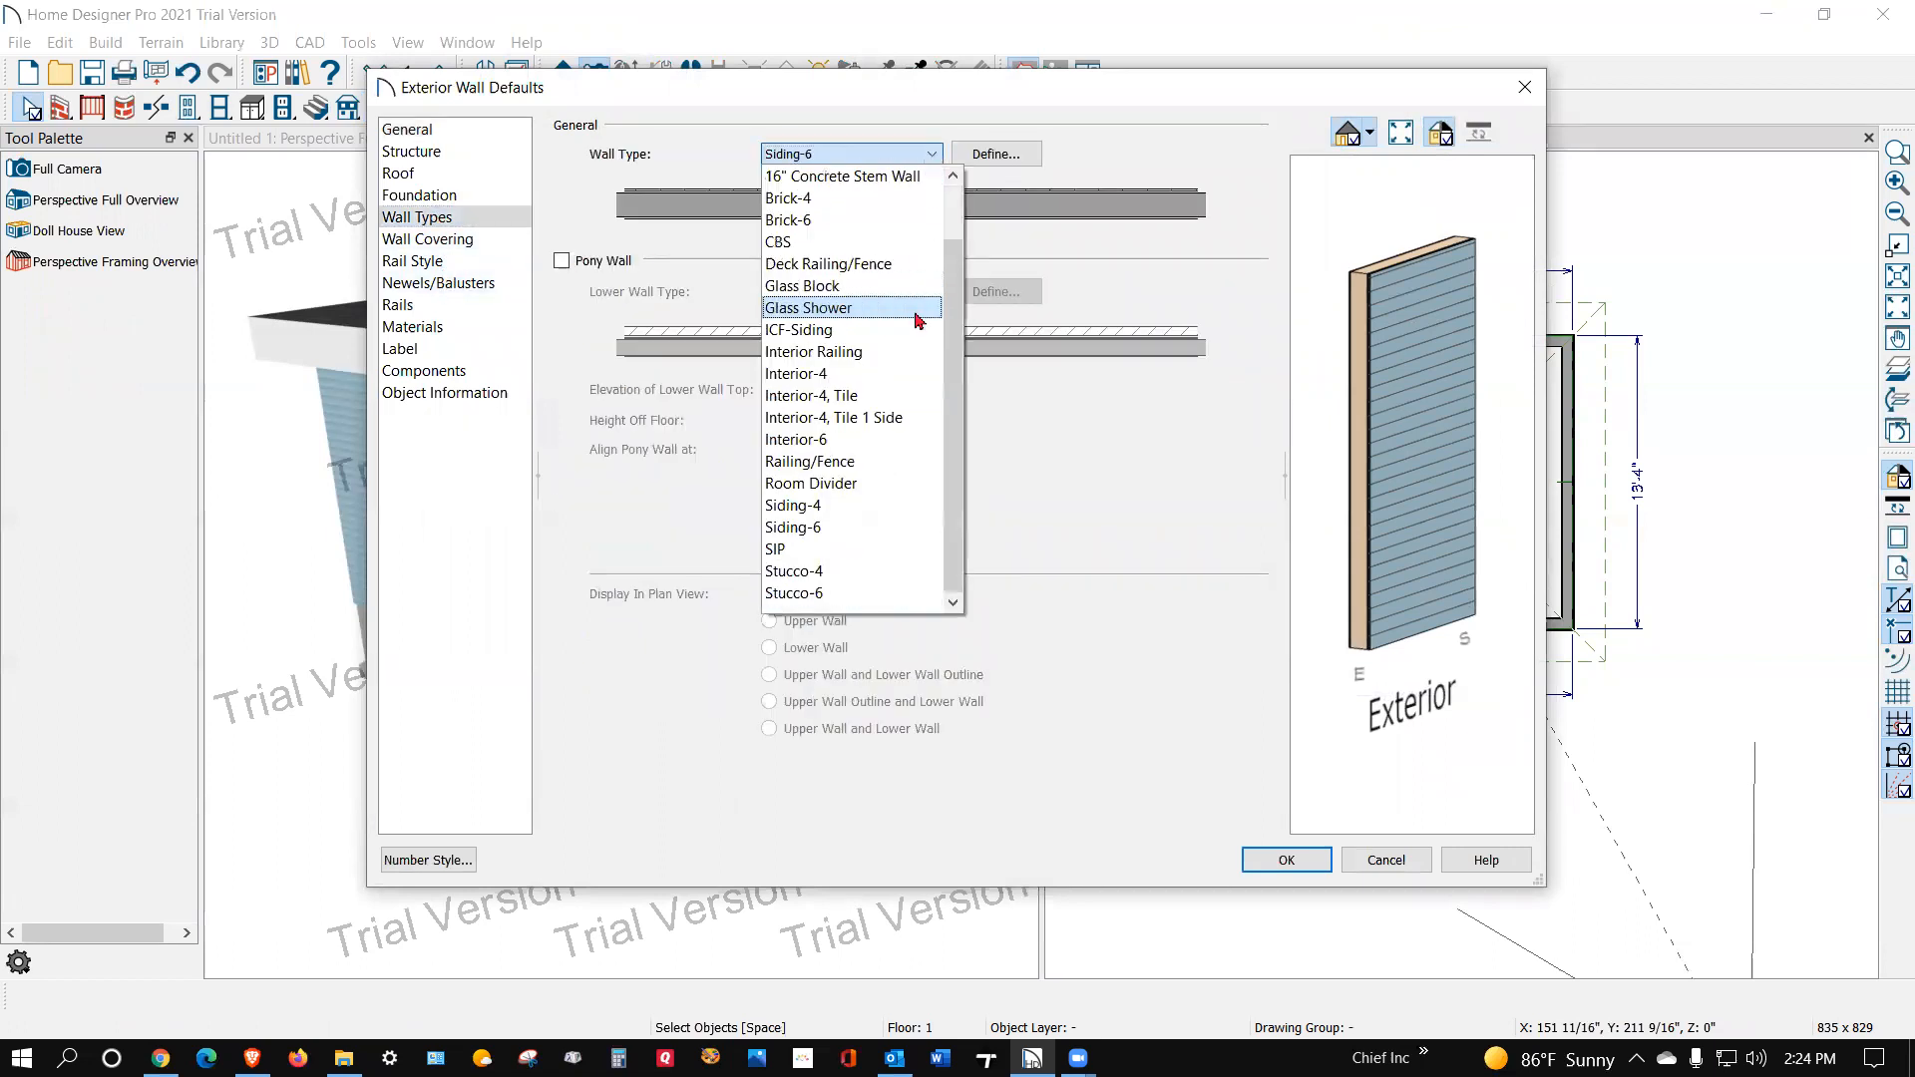
left_click(878, 600)
left_click(1269, 856)
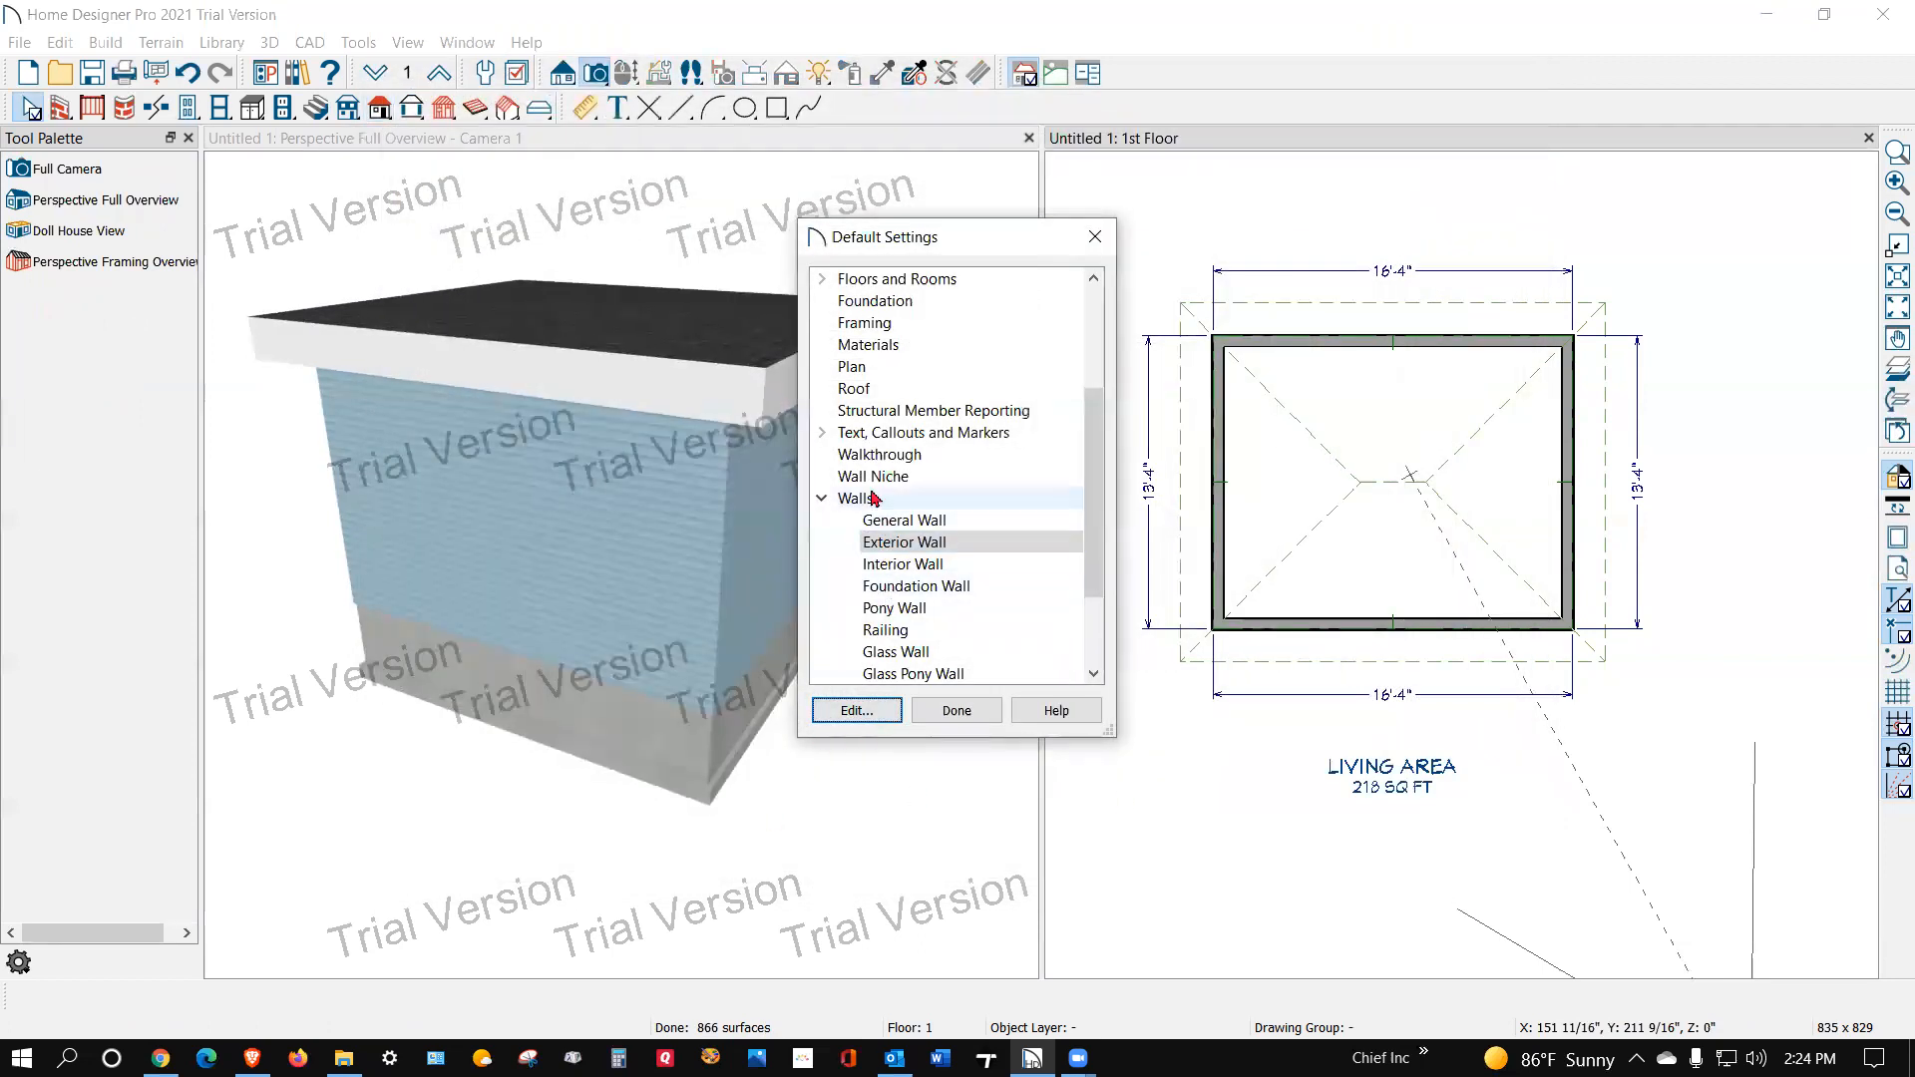
Step: Examine the plan materials available for exterior walls in the material defaults, keeping Lap Siding
scroll(867, 462, "up", 1)
left_click(860, 411)
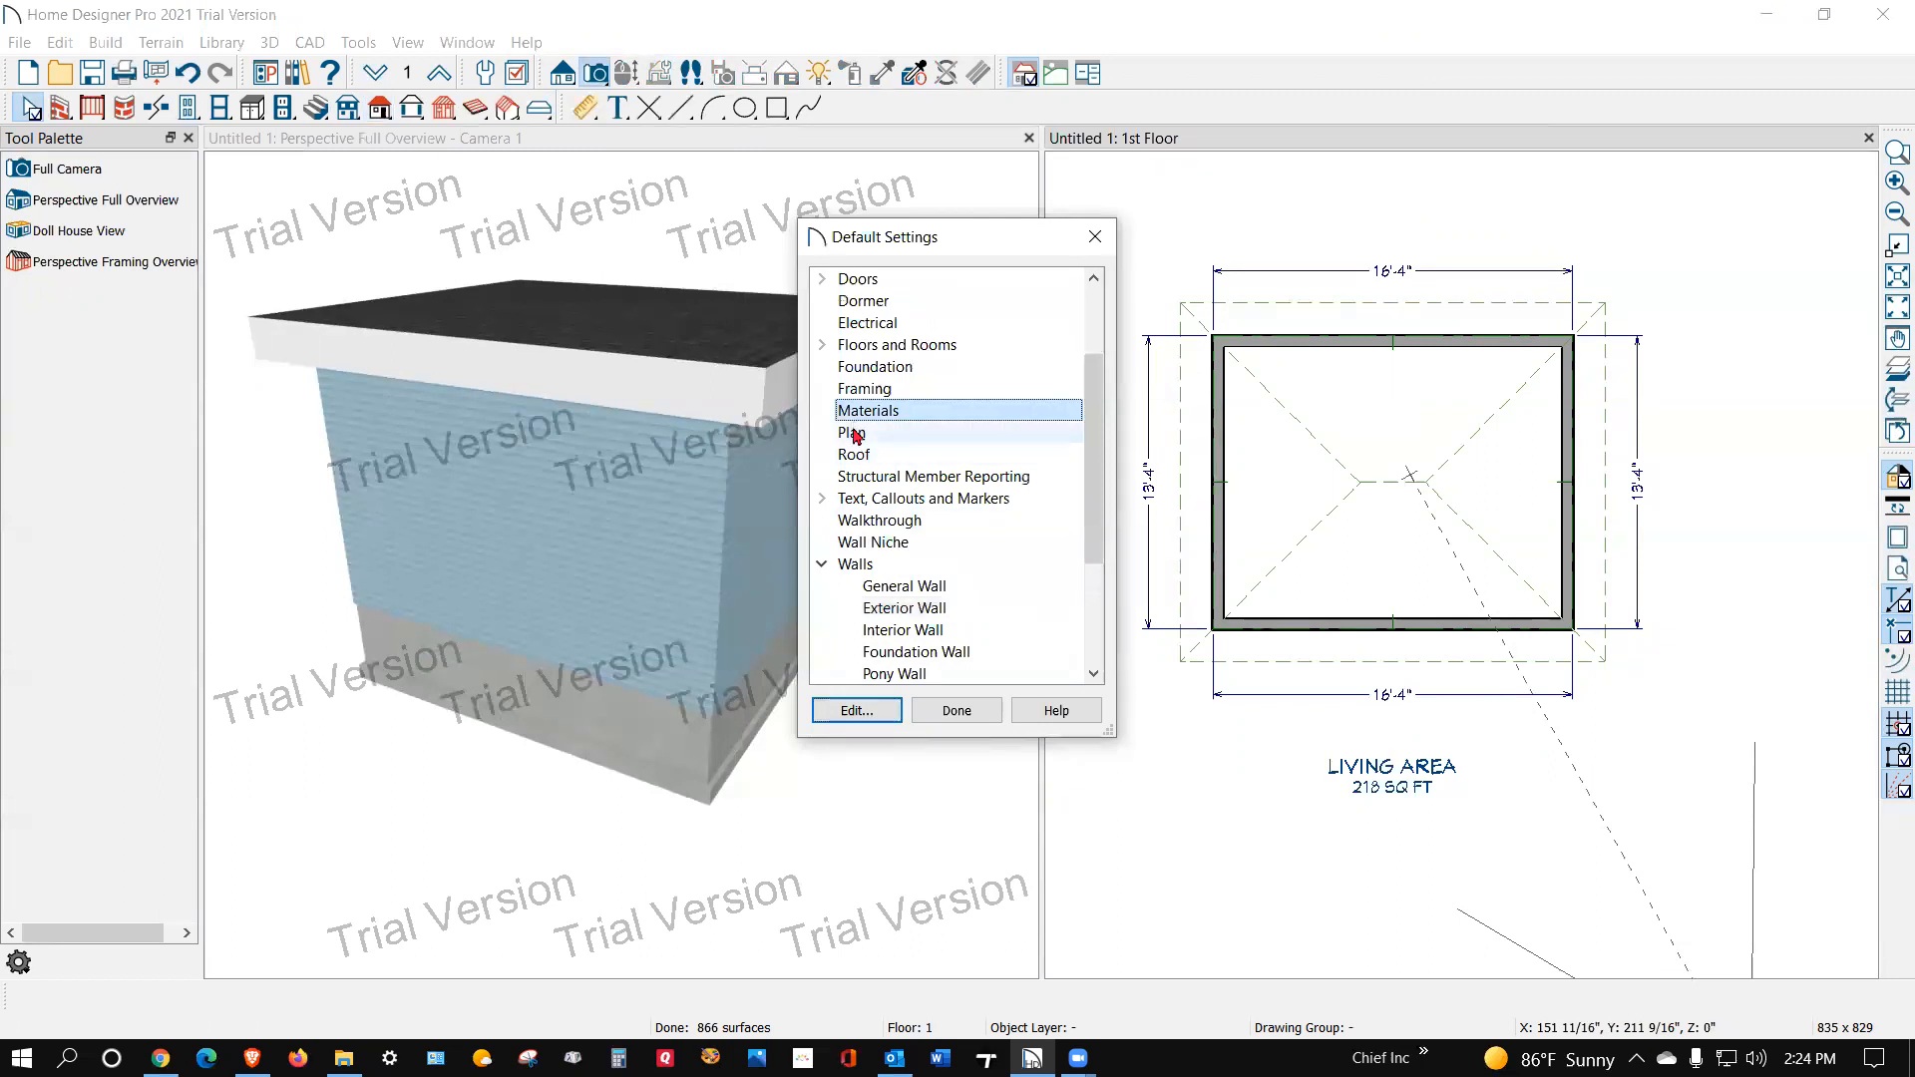
left_click(855, 710)
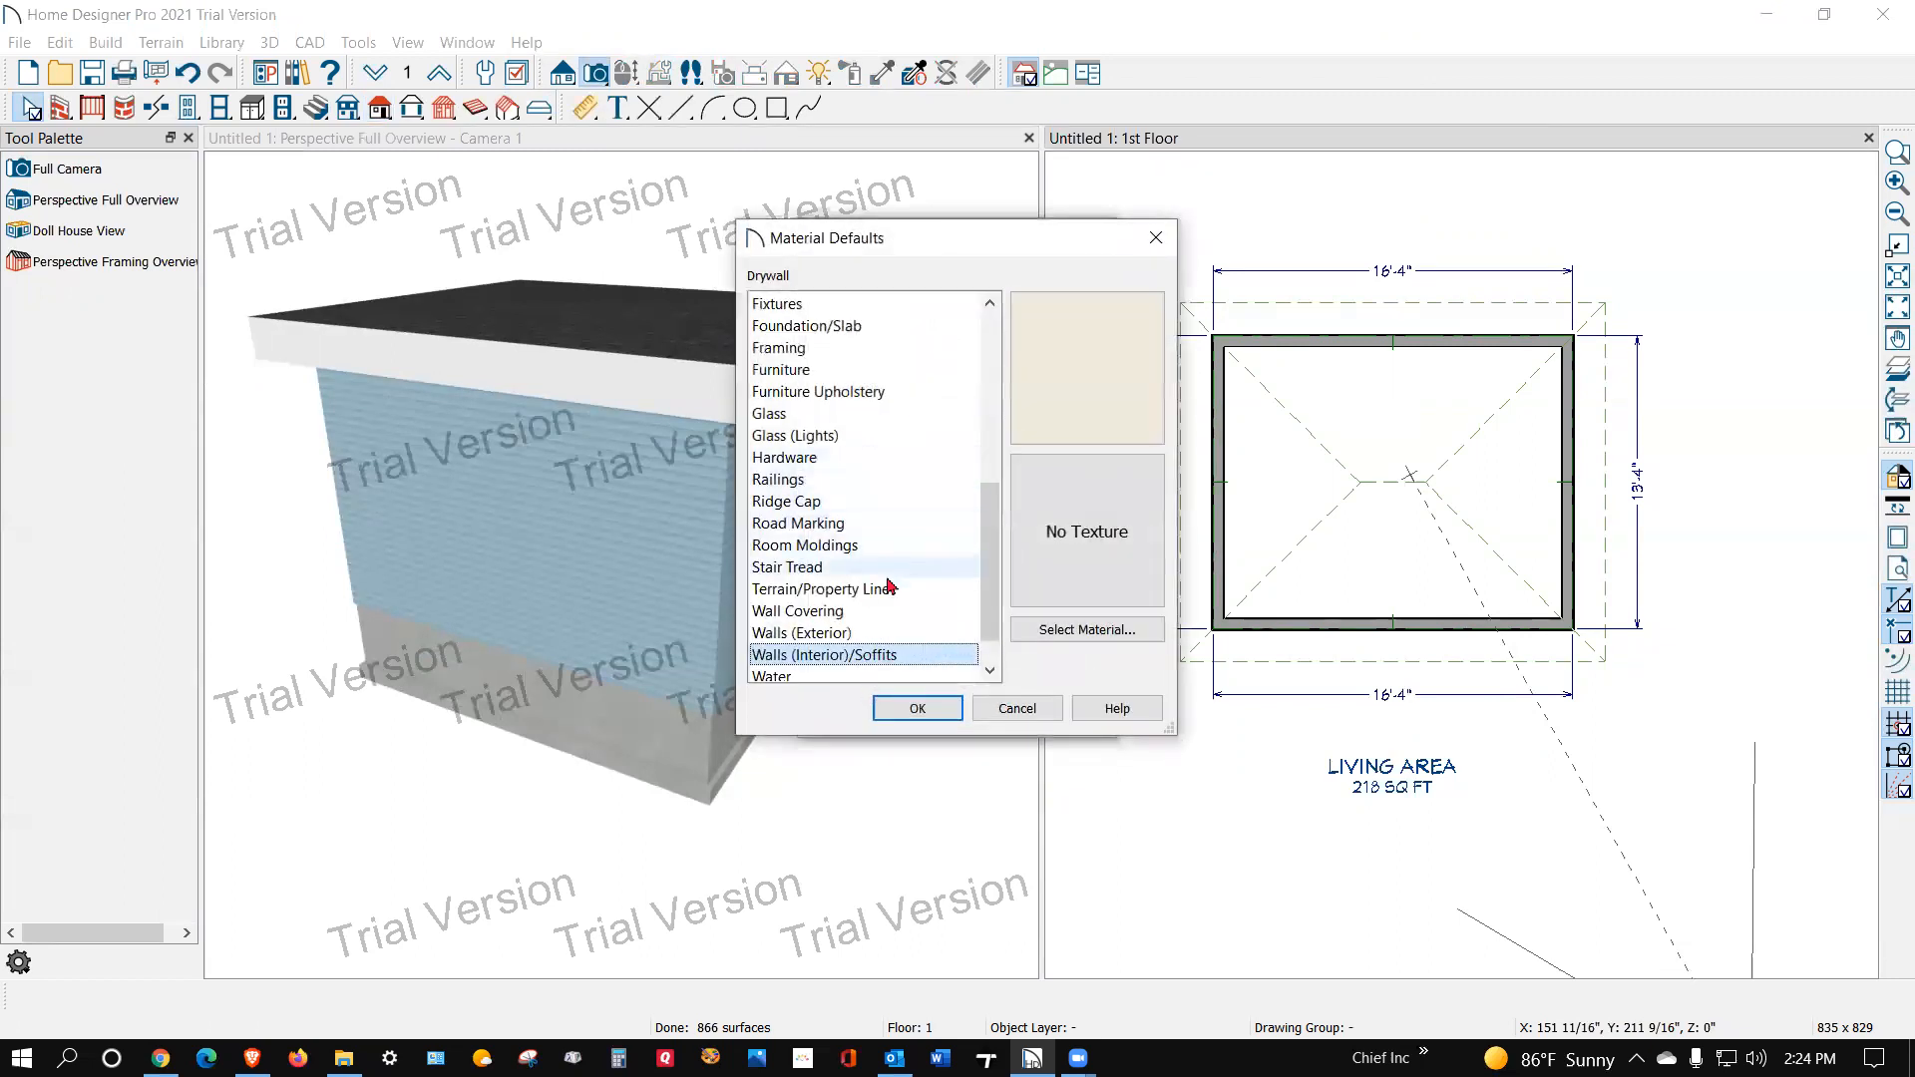
left_click(845, 637)
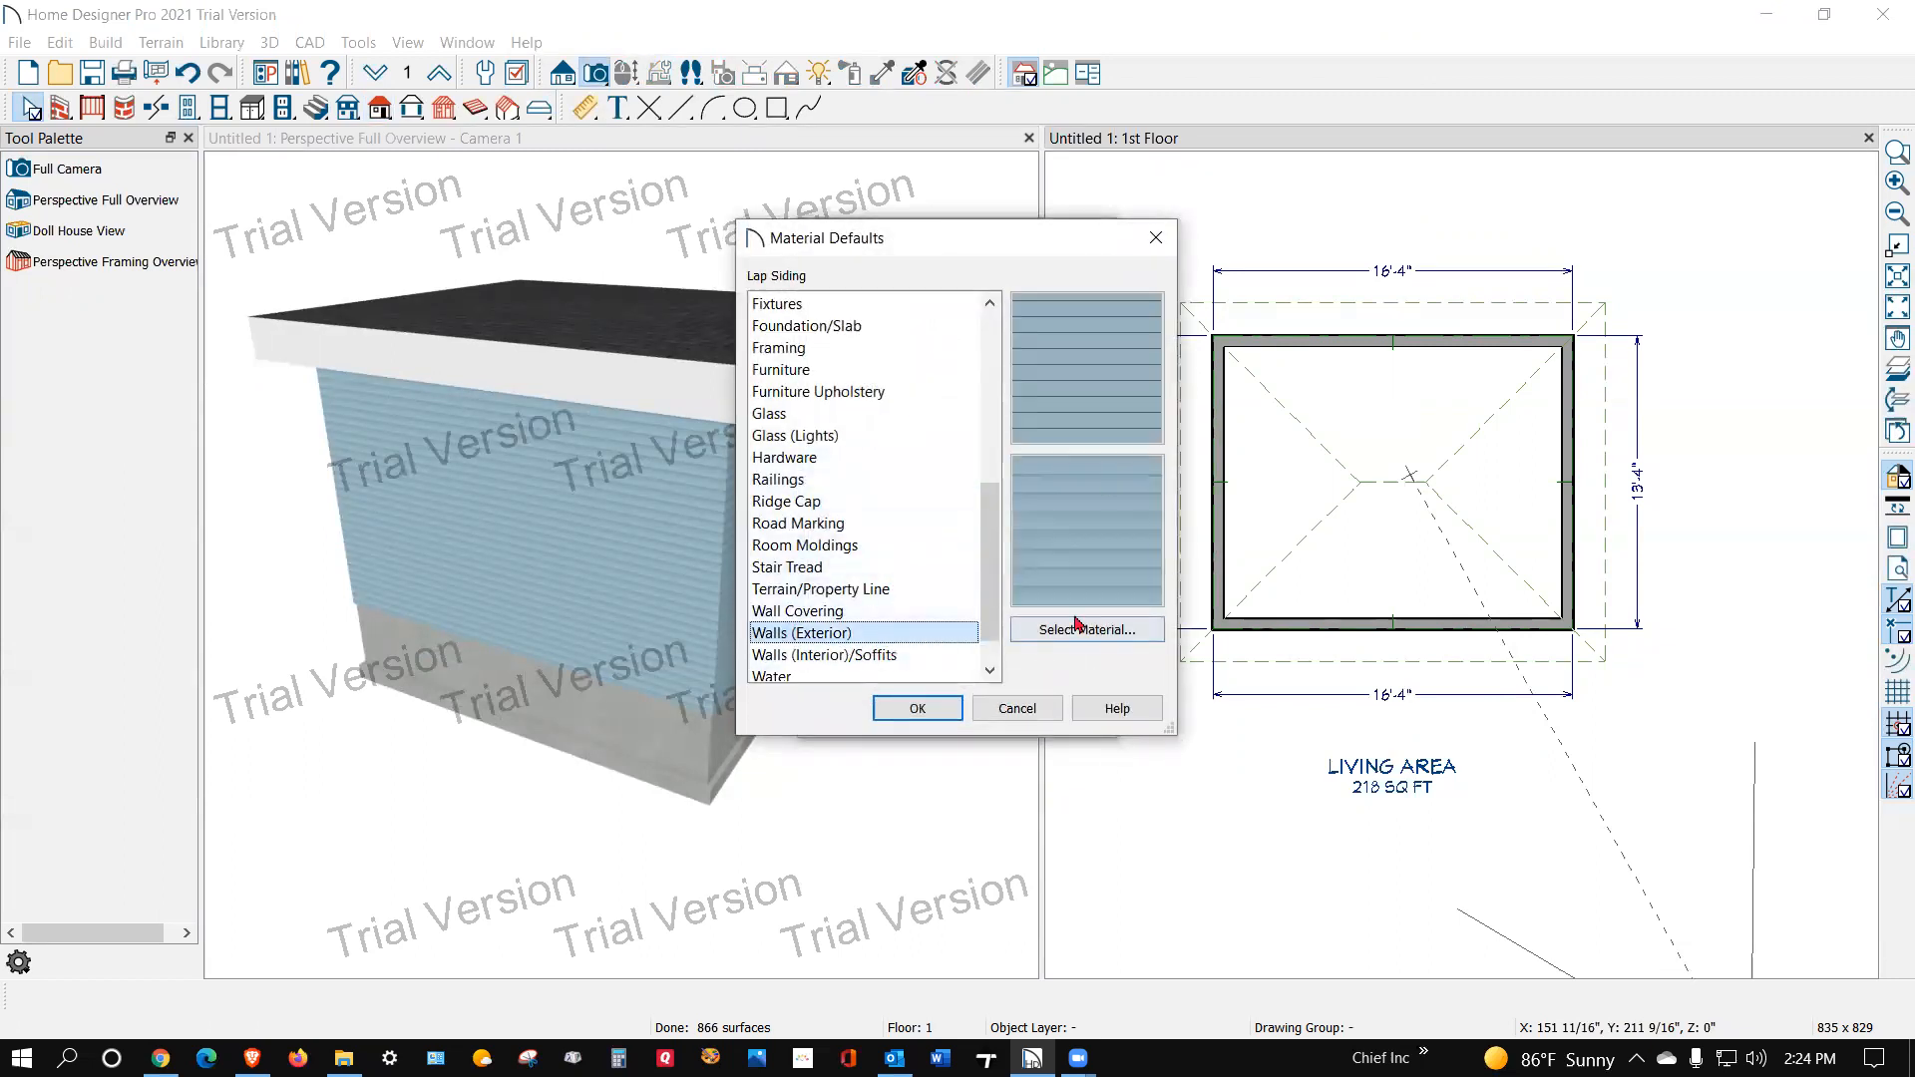
left_click(1107, 630)
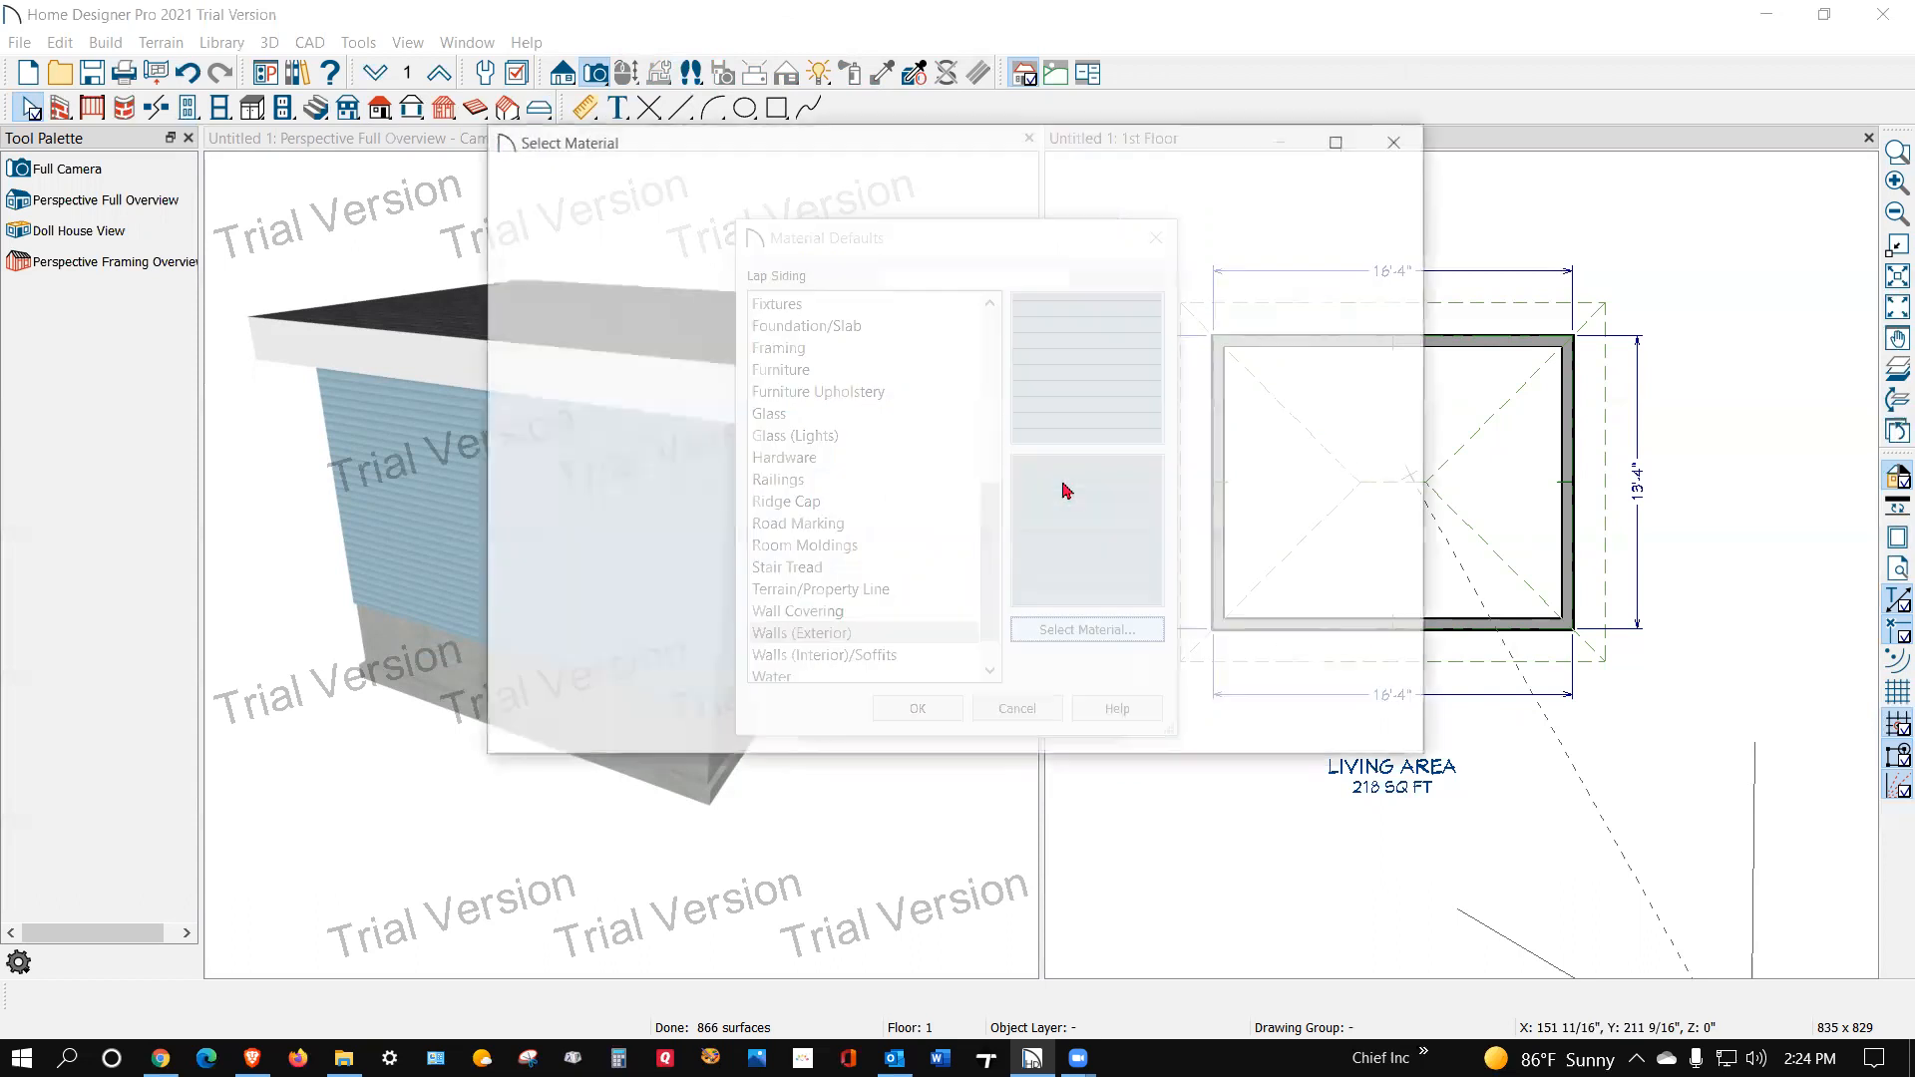
left_click(547, 206)
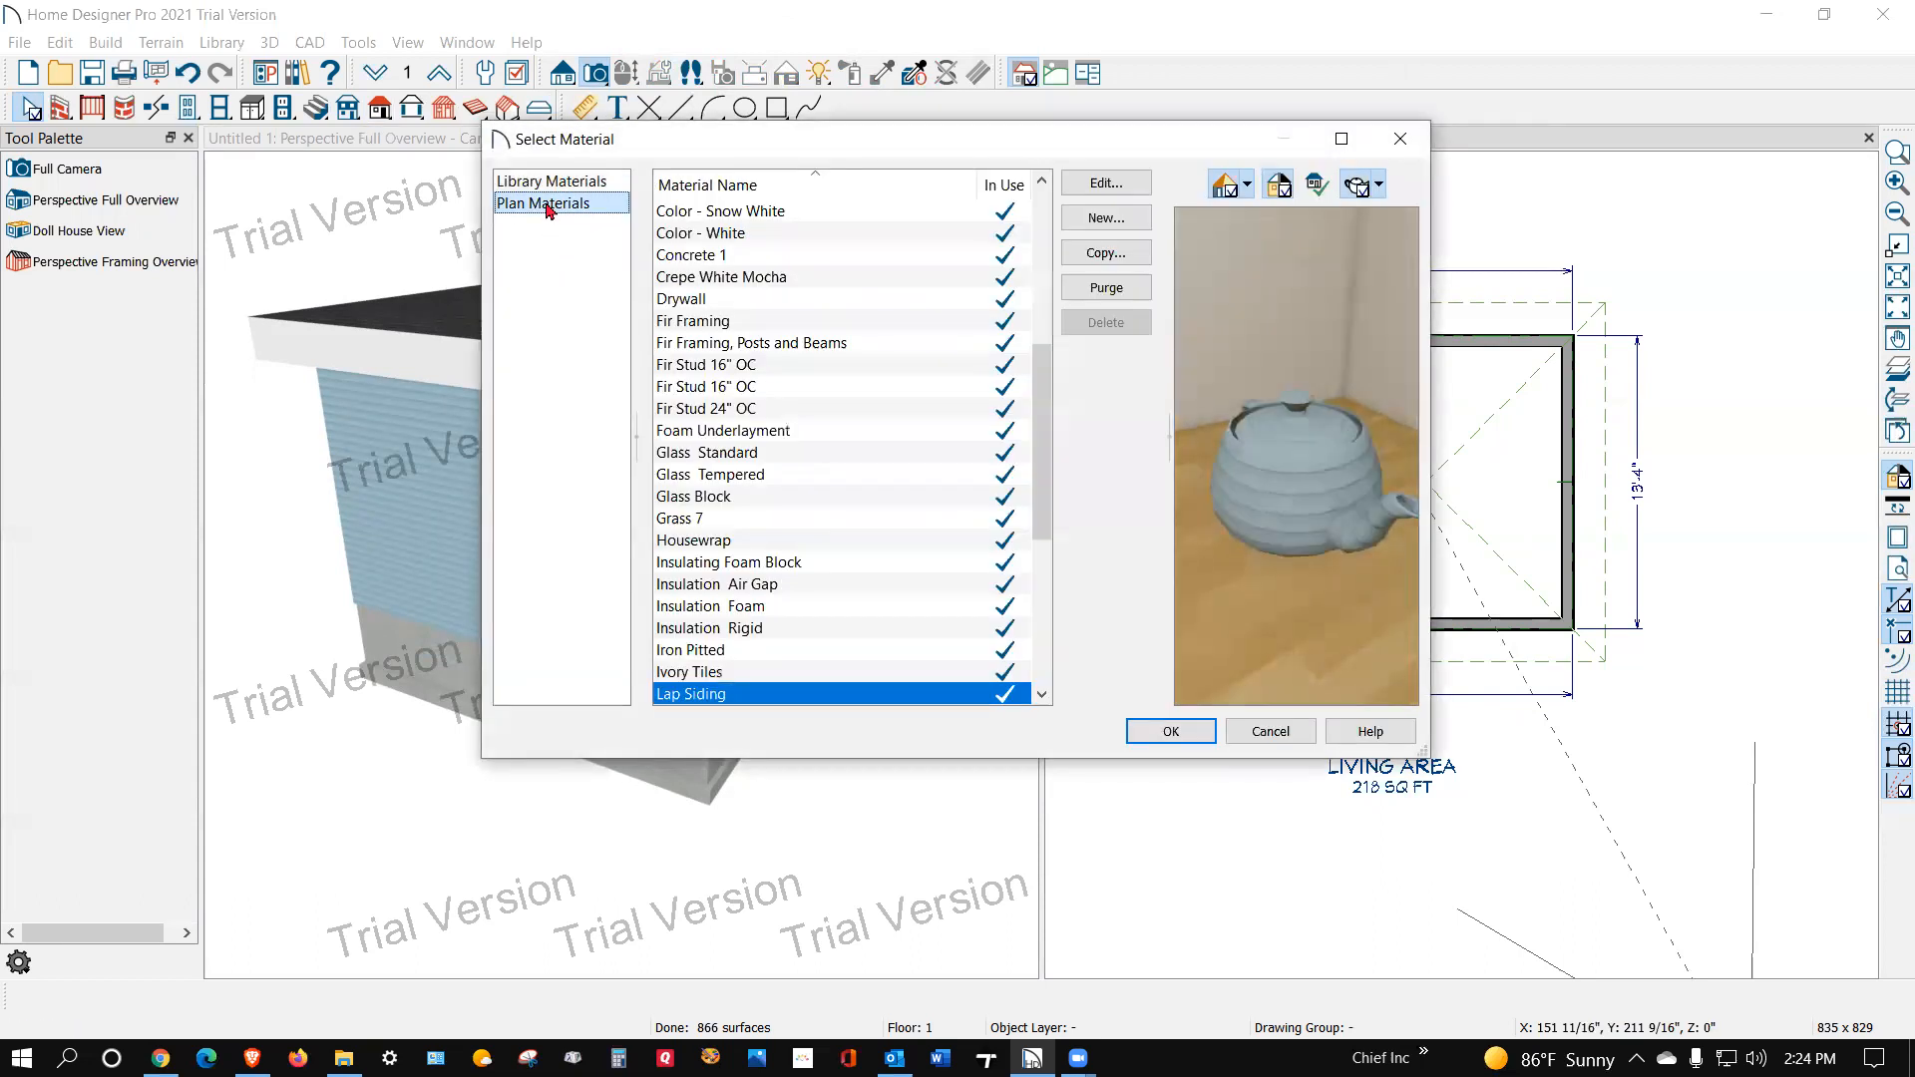
scroll(758, 319, "up", 6)
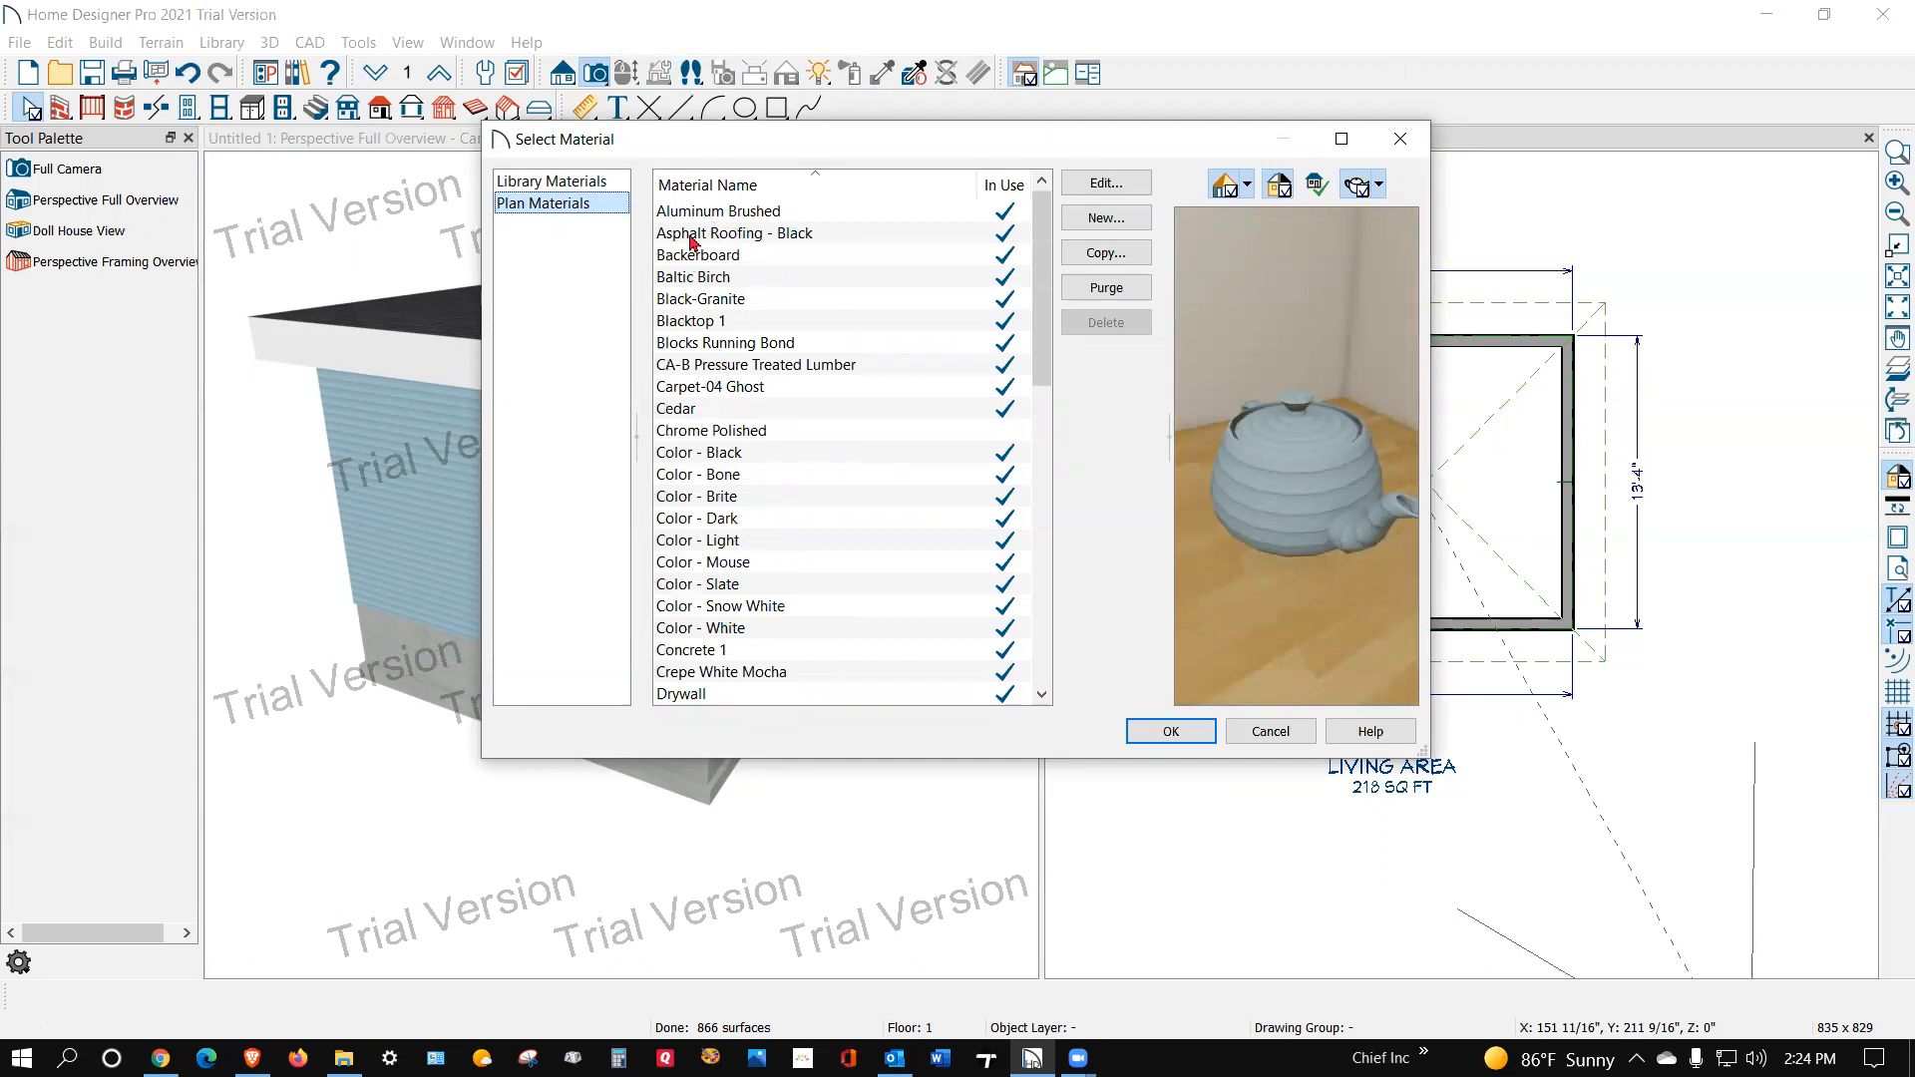
left_click(1185, 731)
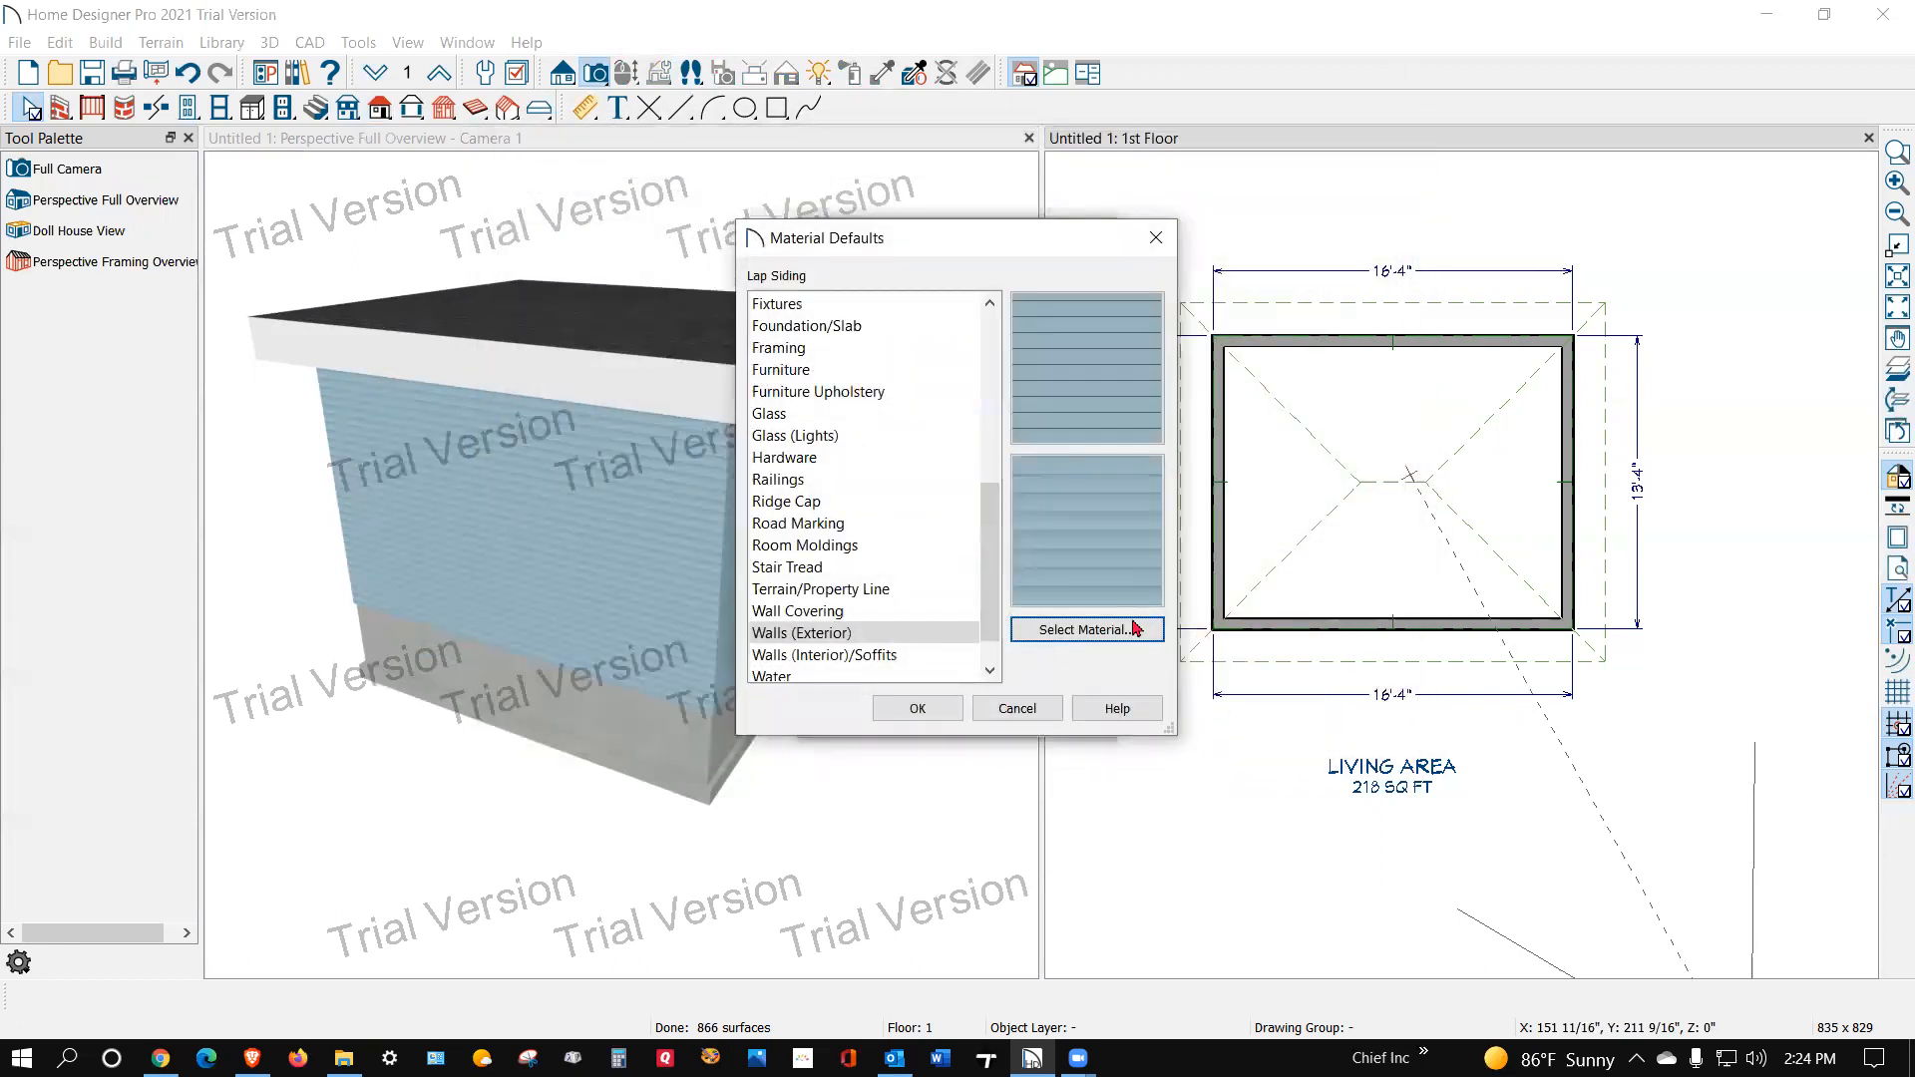
left_click(943, 712)
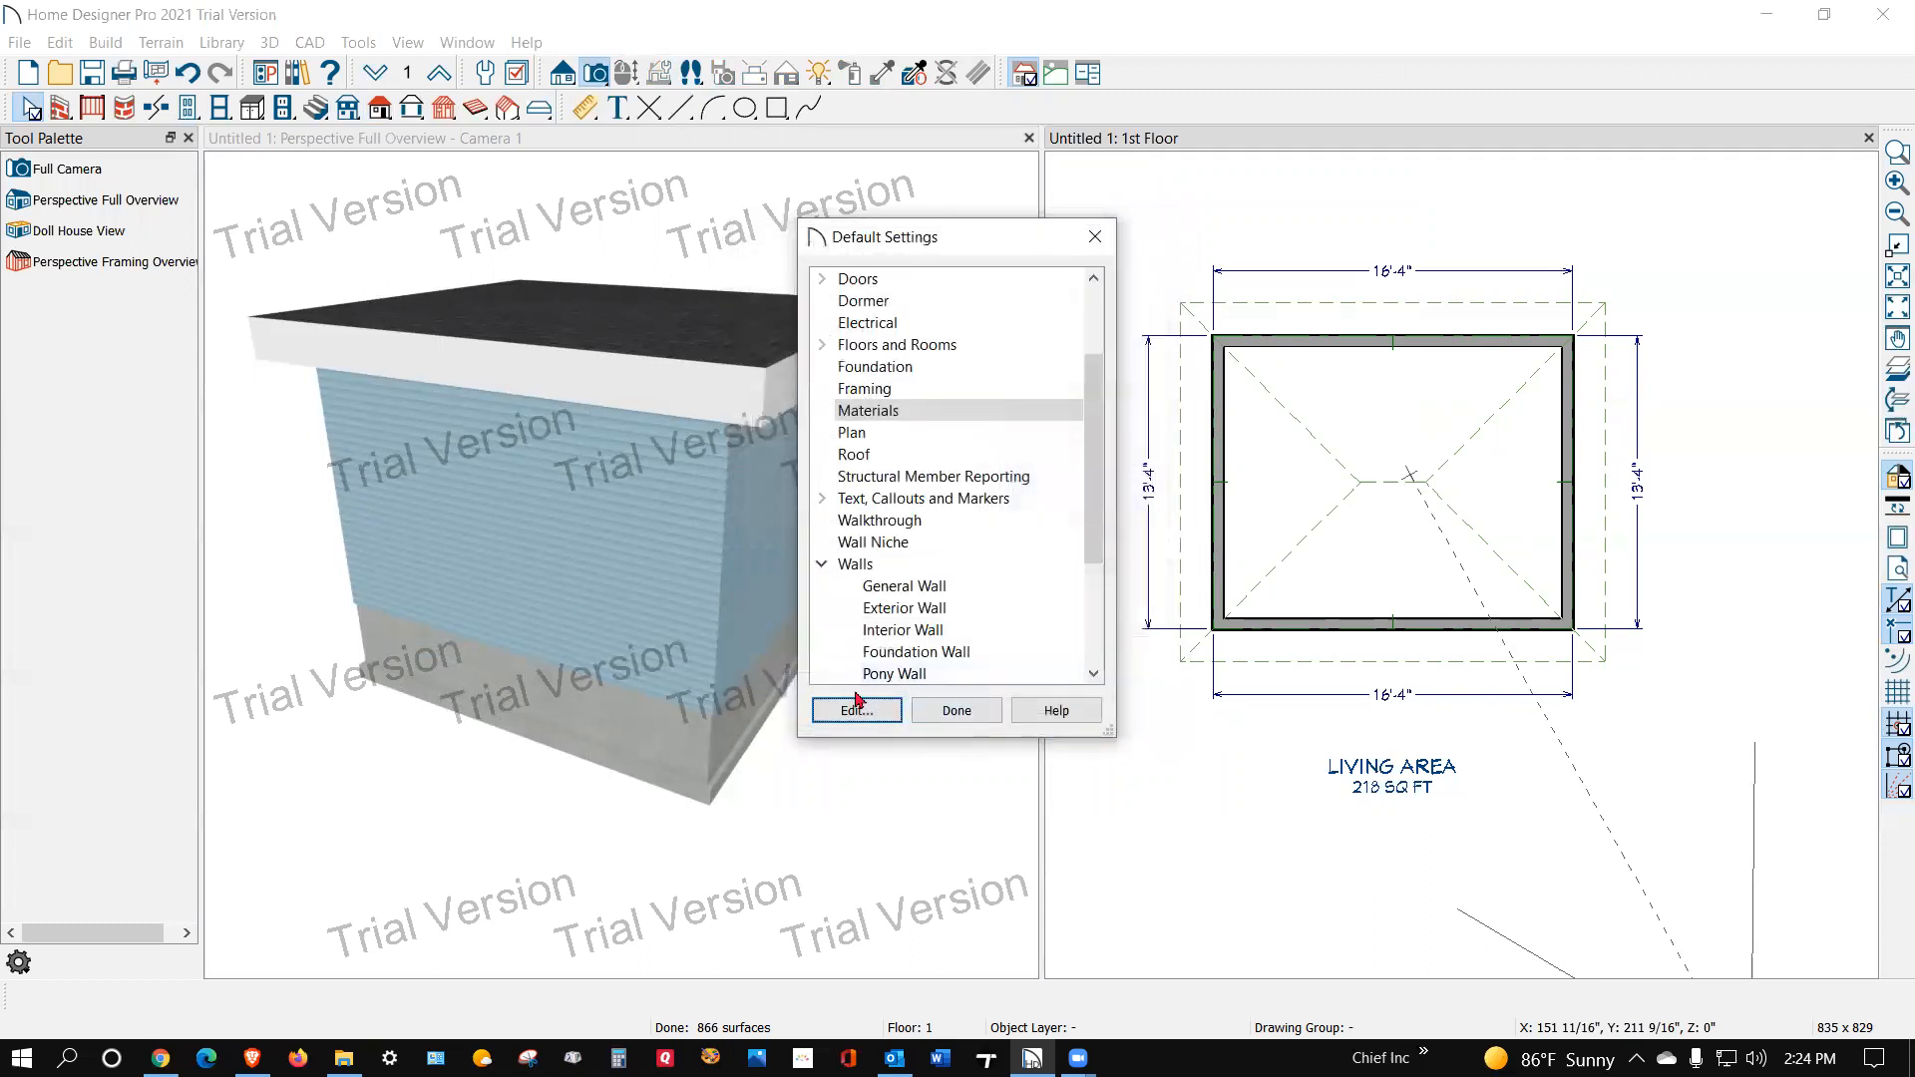
left_click(938, 718)
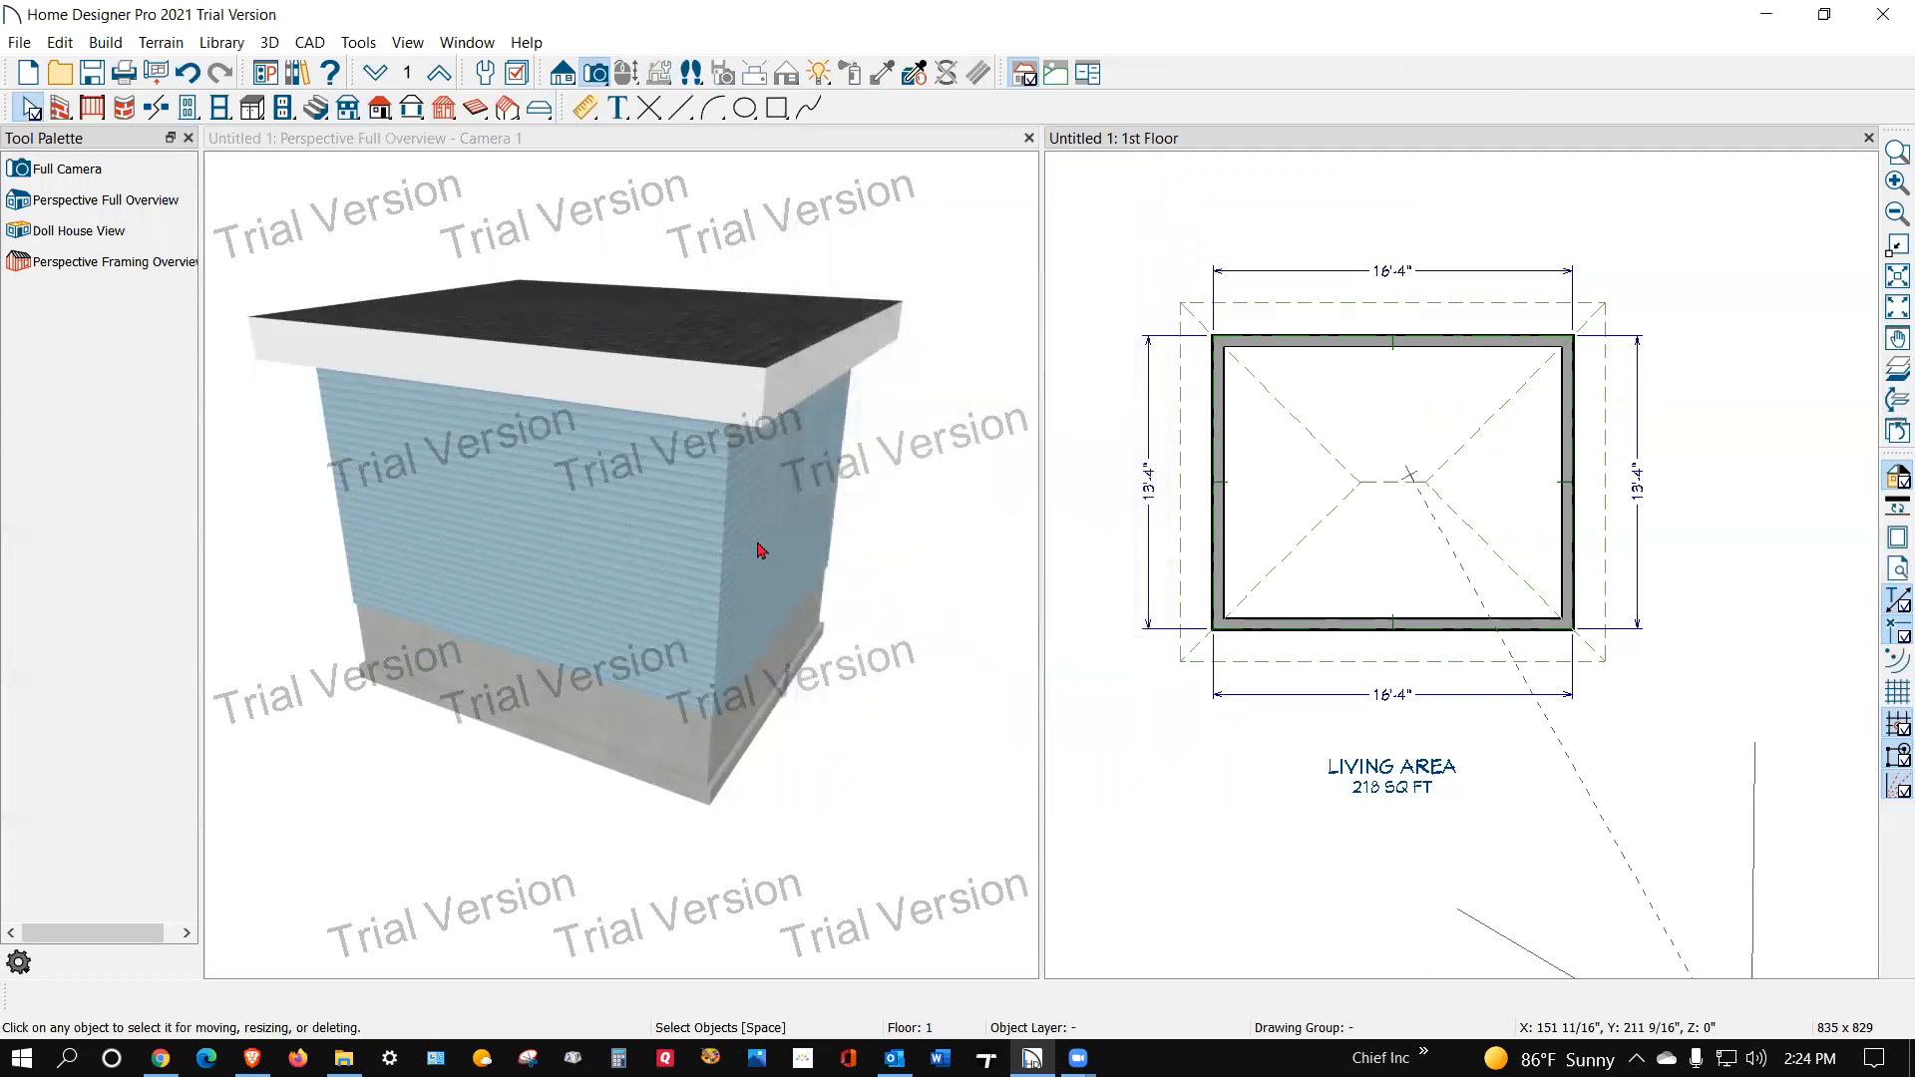
Step: Change the wall type of all four exterior walls to Stucco-4, reviewing its layer definition before applying
left_click(1216, 481)
left_click(1427, 627, "shift")
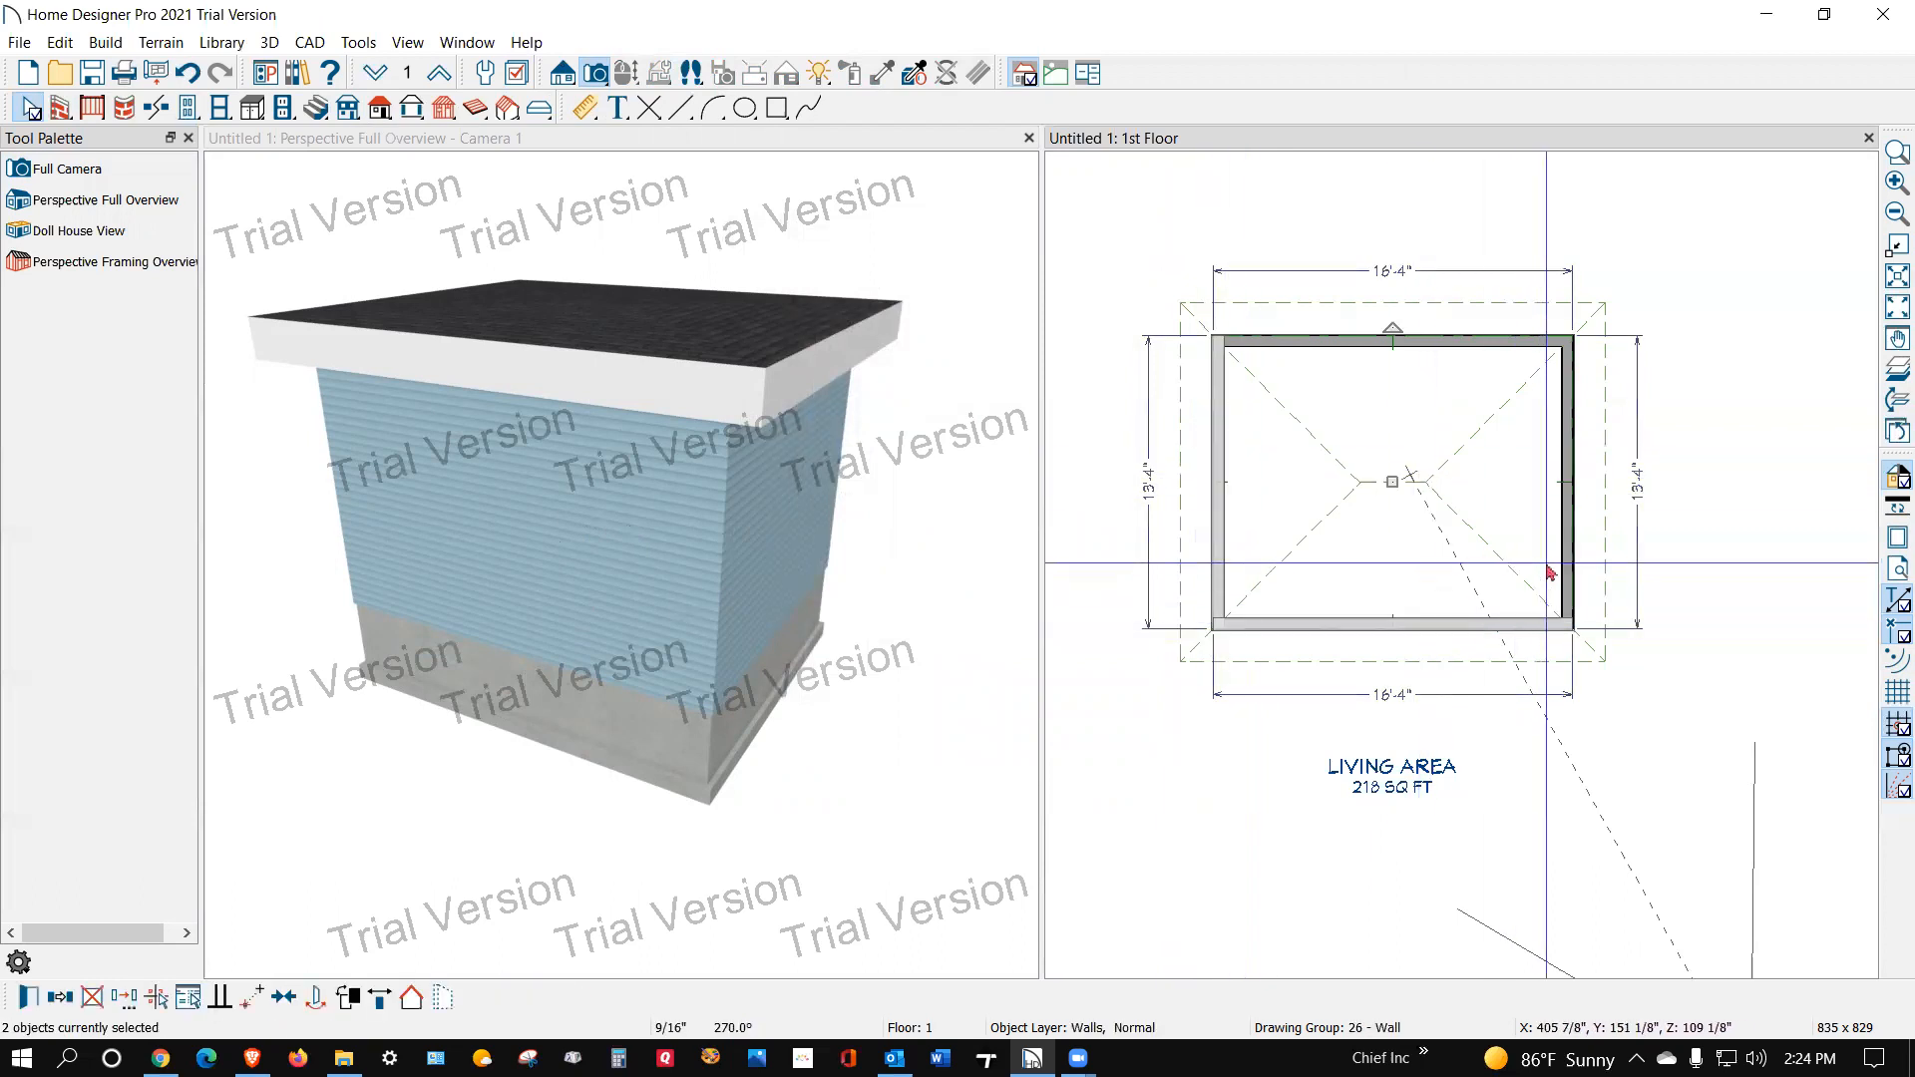
left_click(1573, 526, "shift")
left_click(1448, 340, "shift")
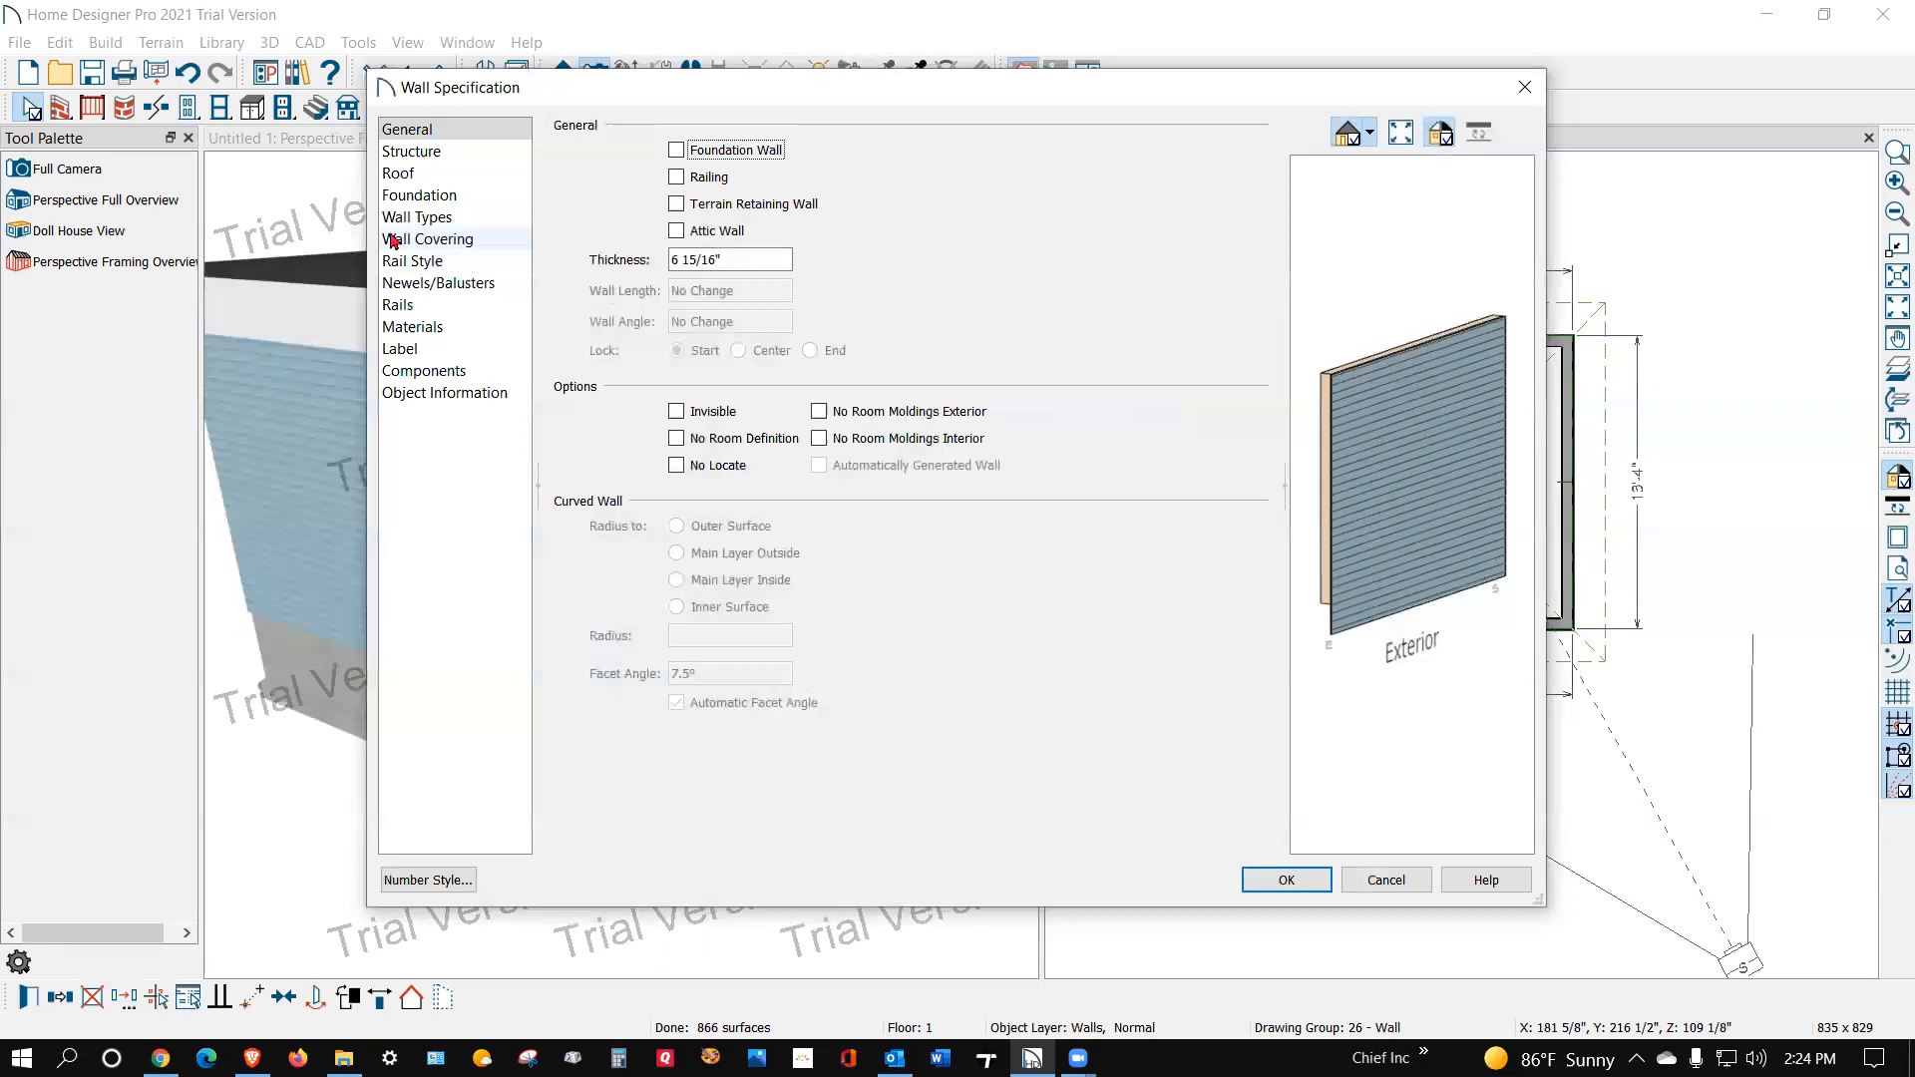
left_click(417, 218)
left_click(930, 154)
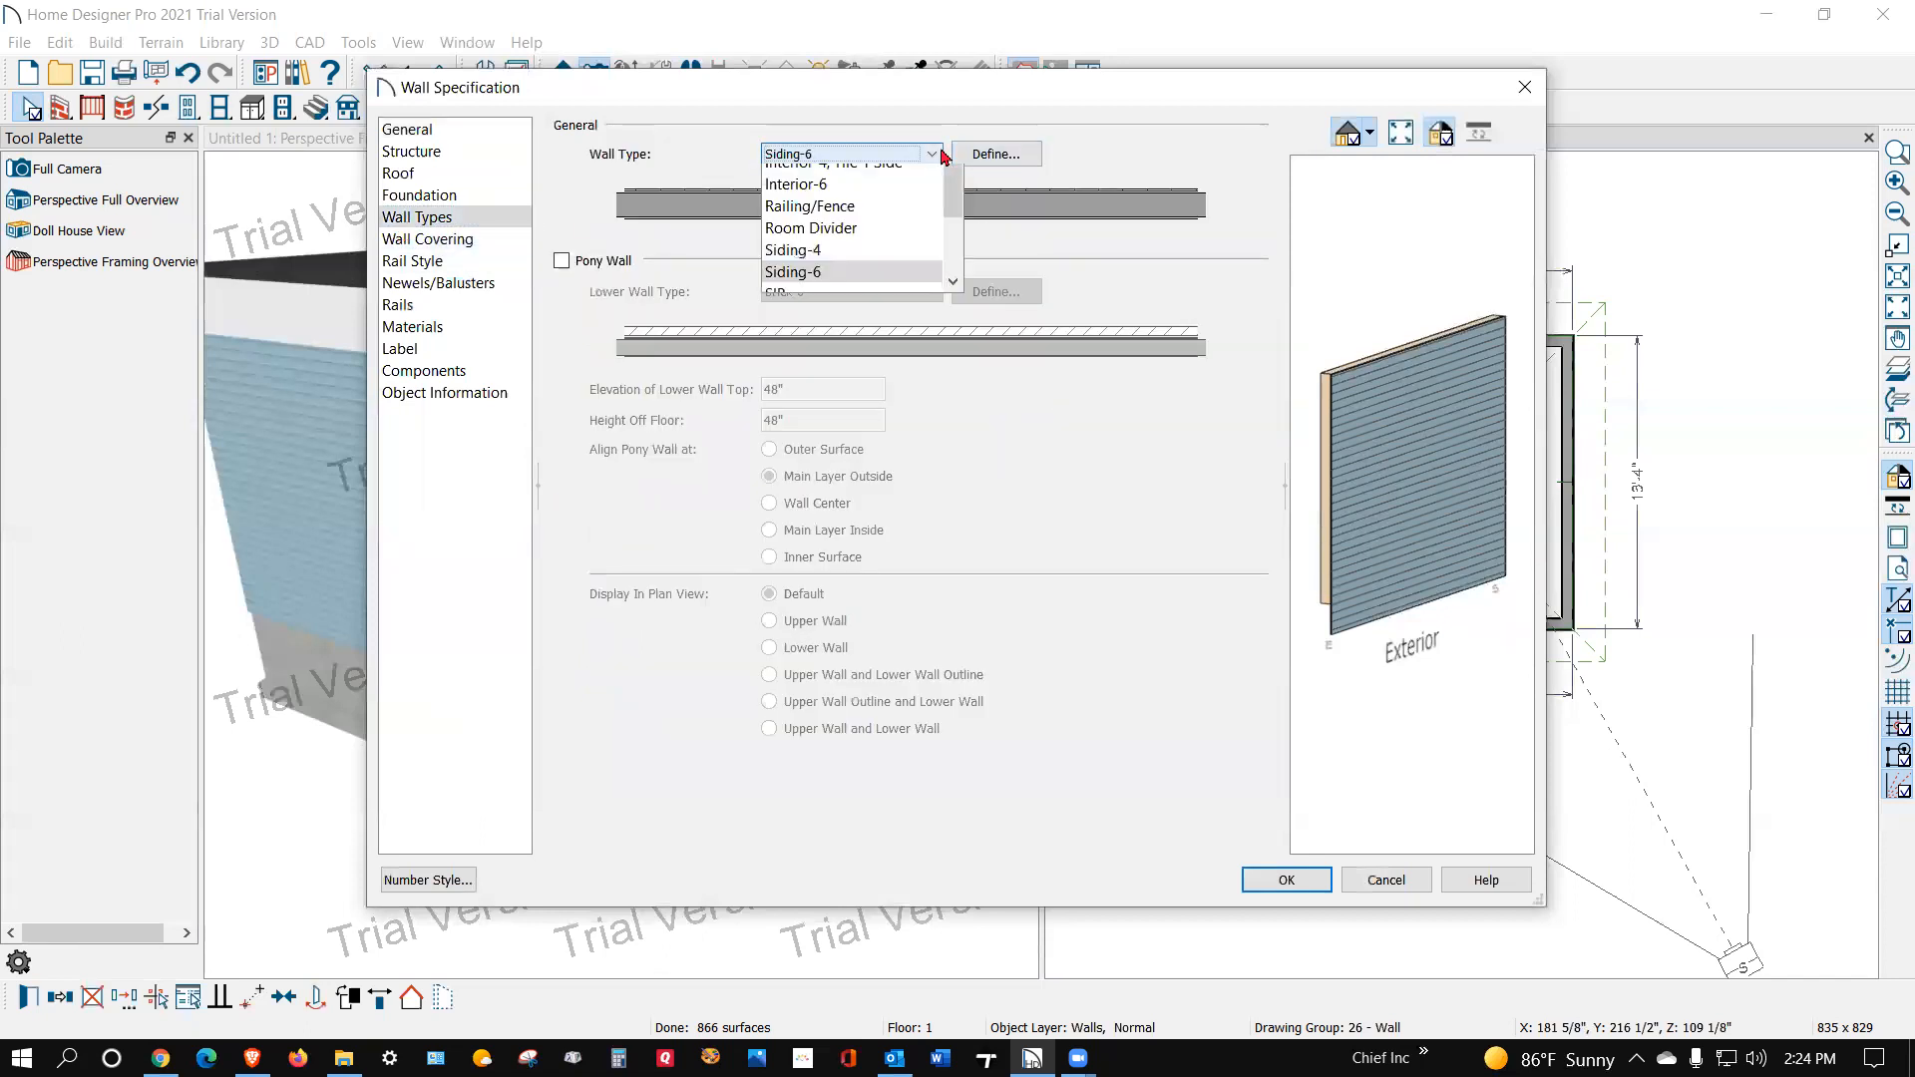
scroll(877, 418, "down", 1)
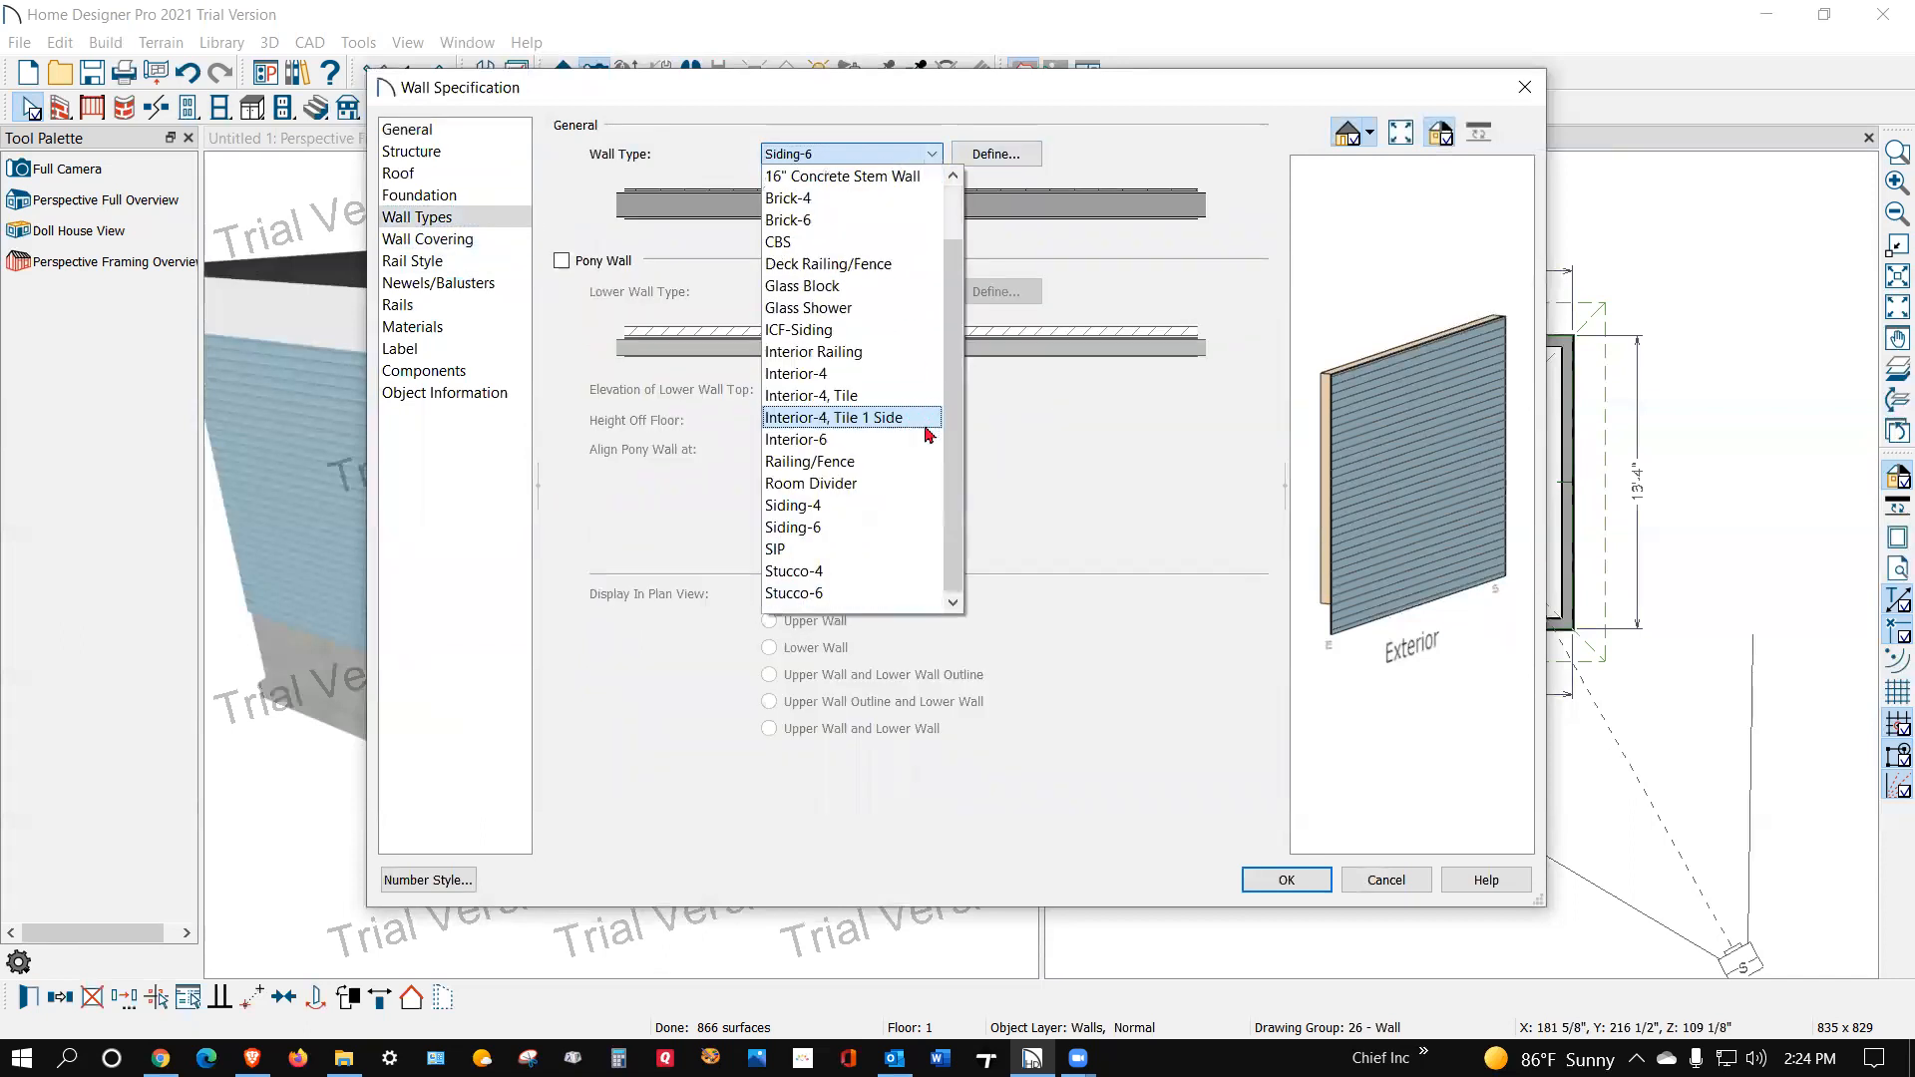
left_click(878, 570)
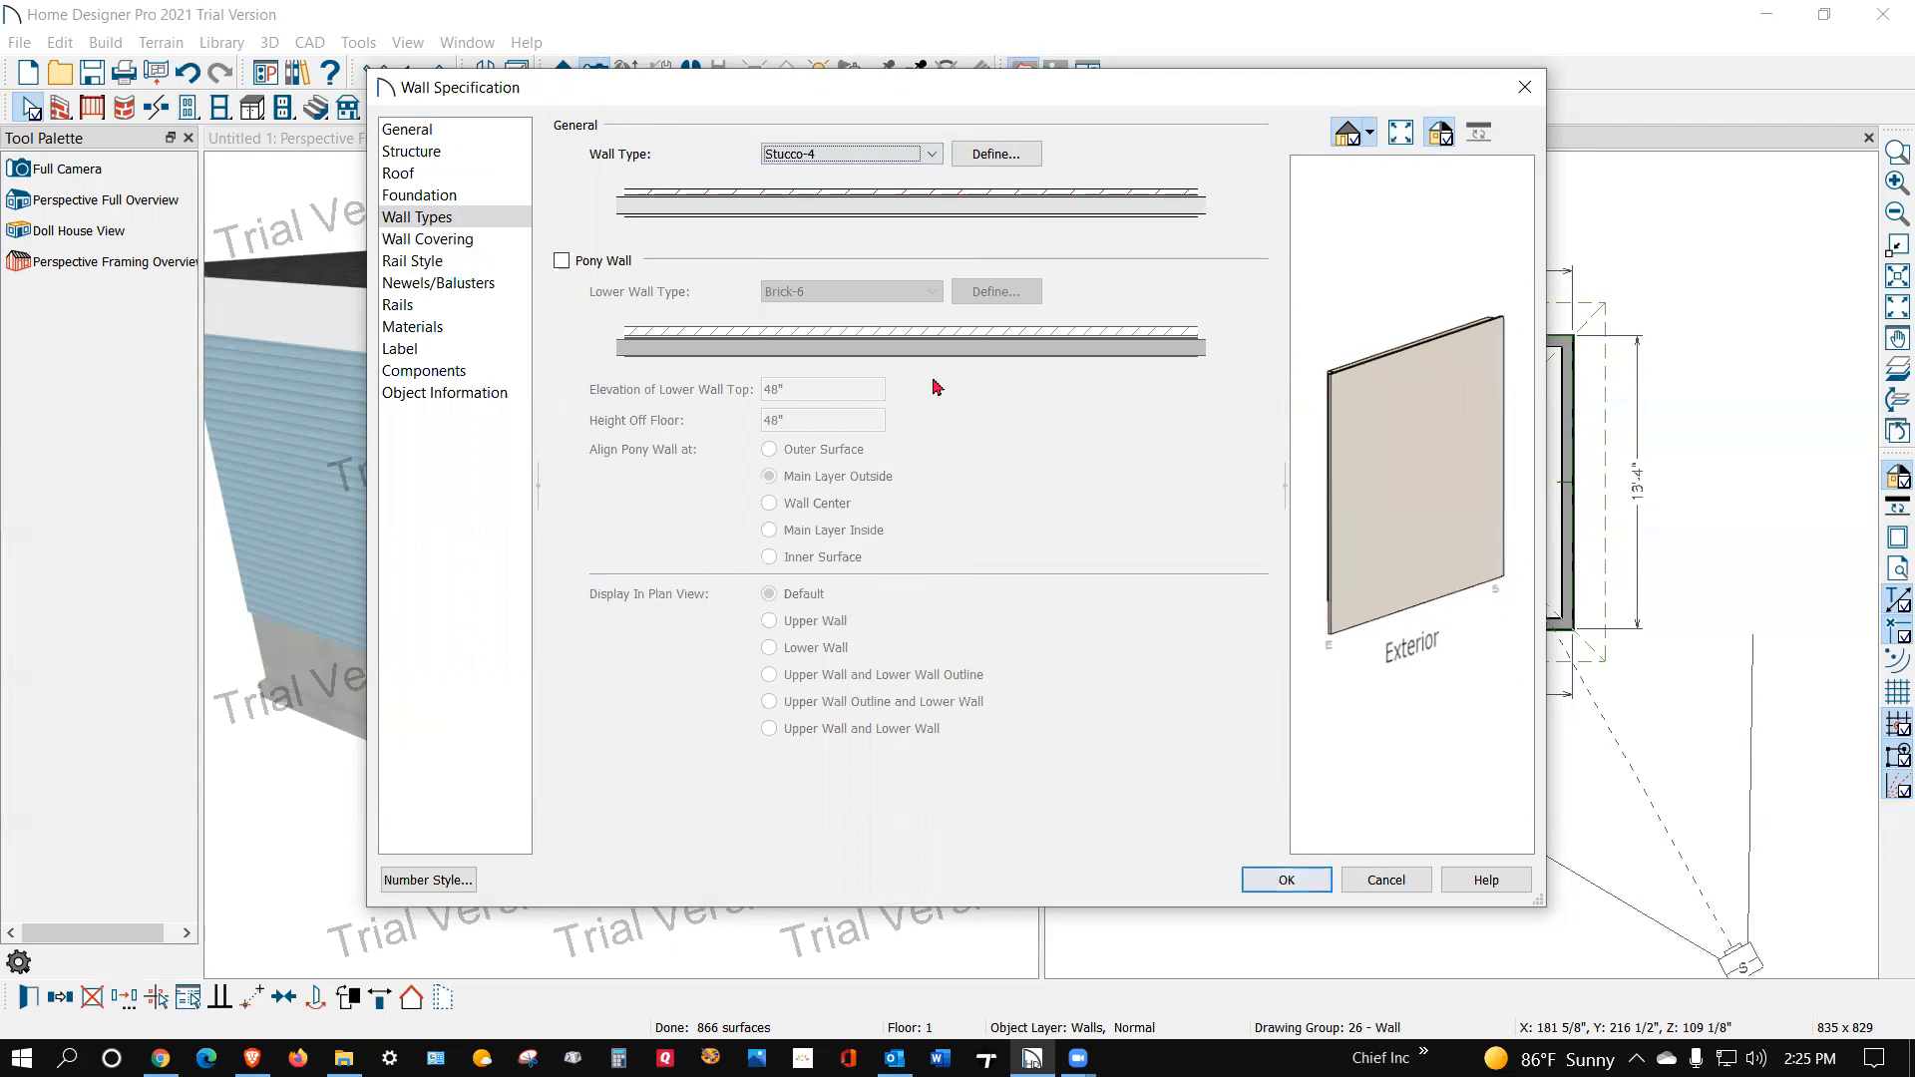
left_click(996, 154)
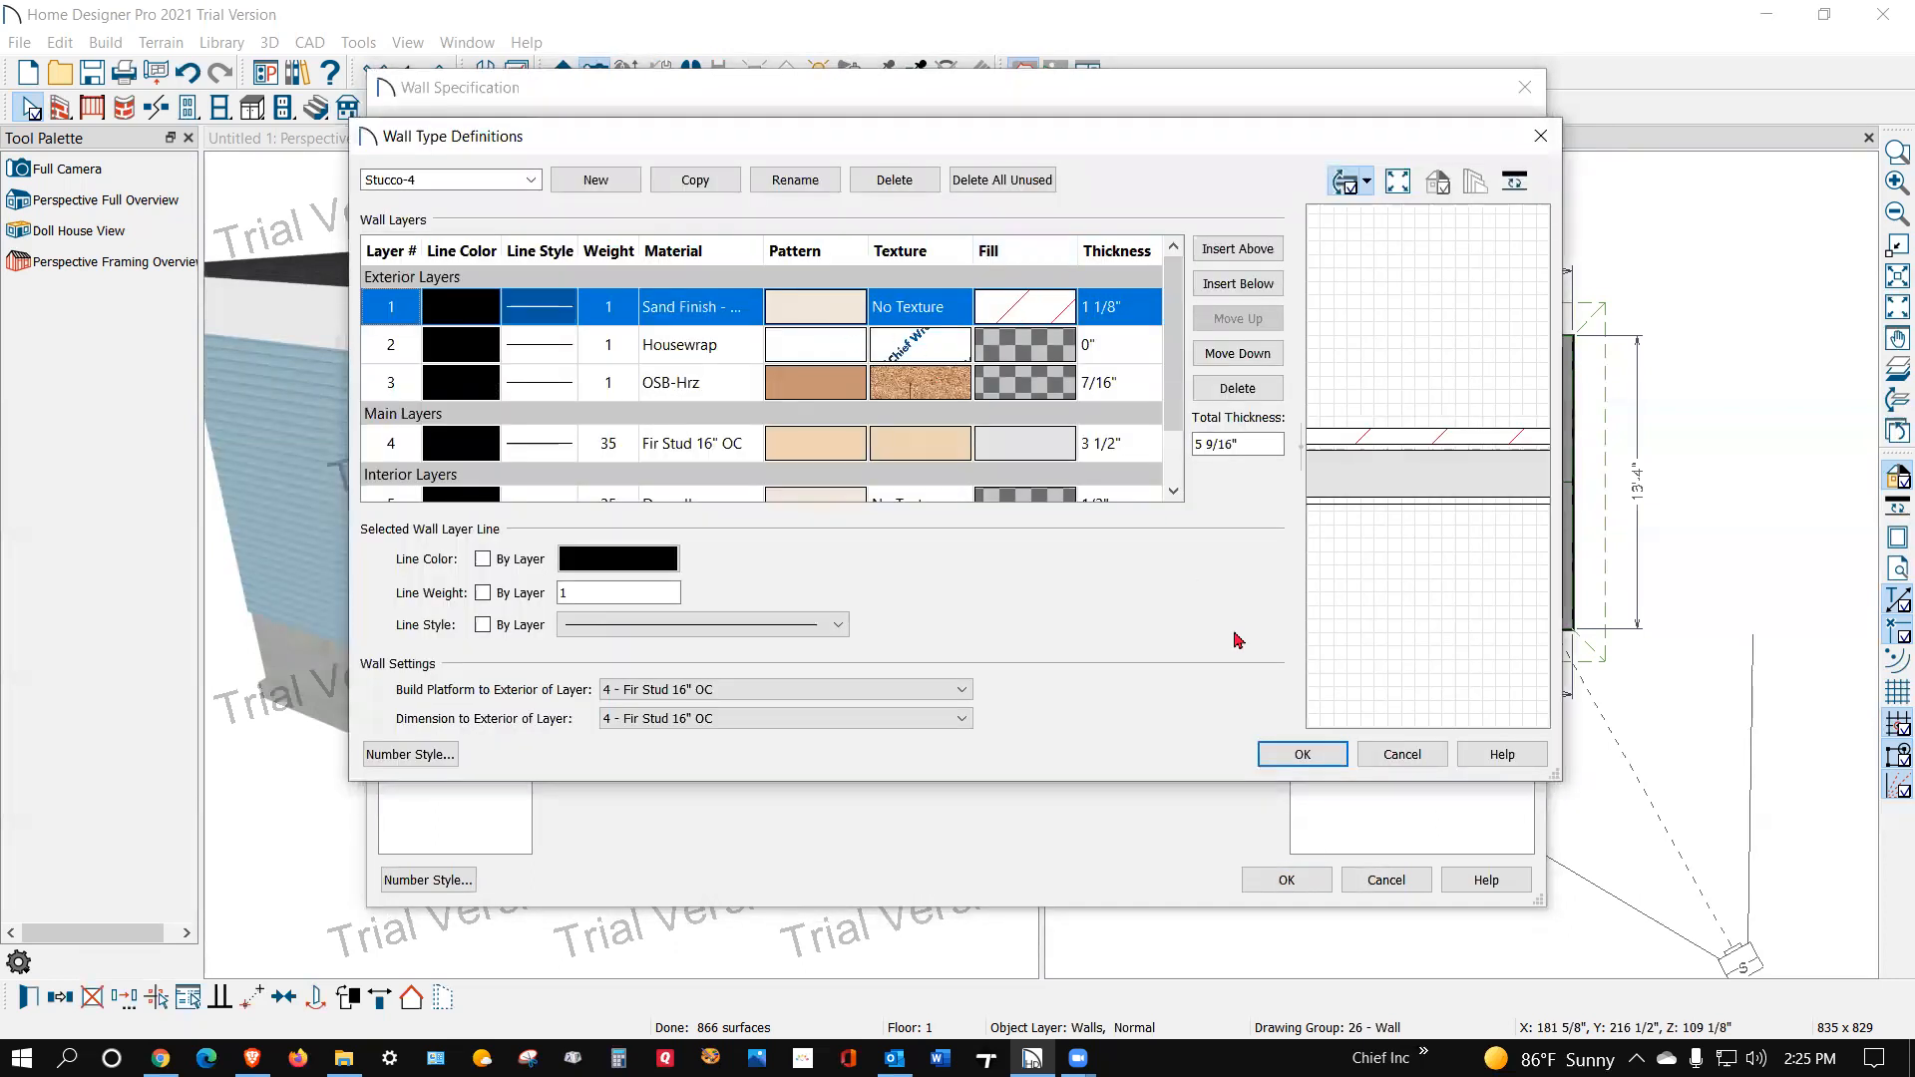
left_click(1303, 756)
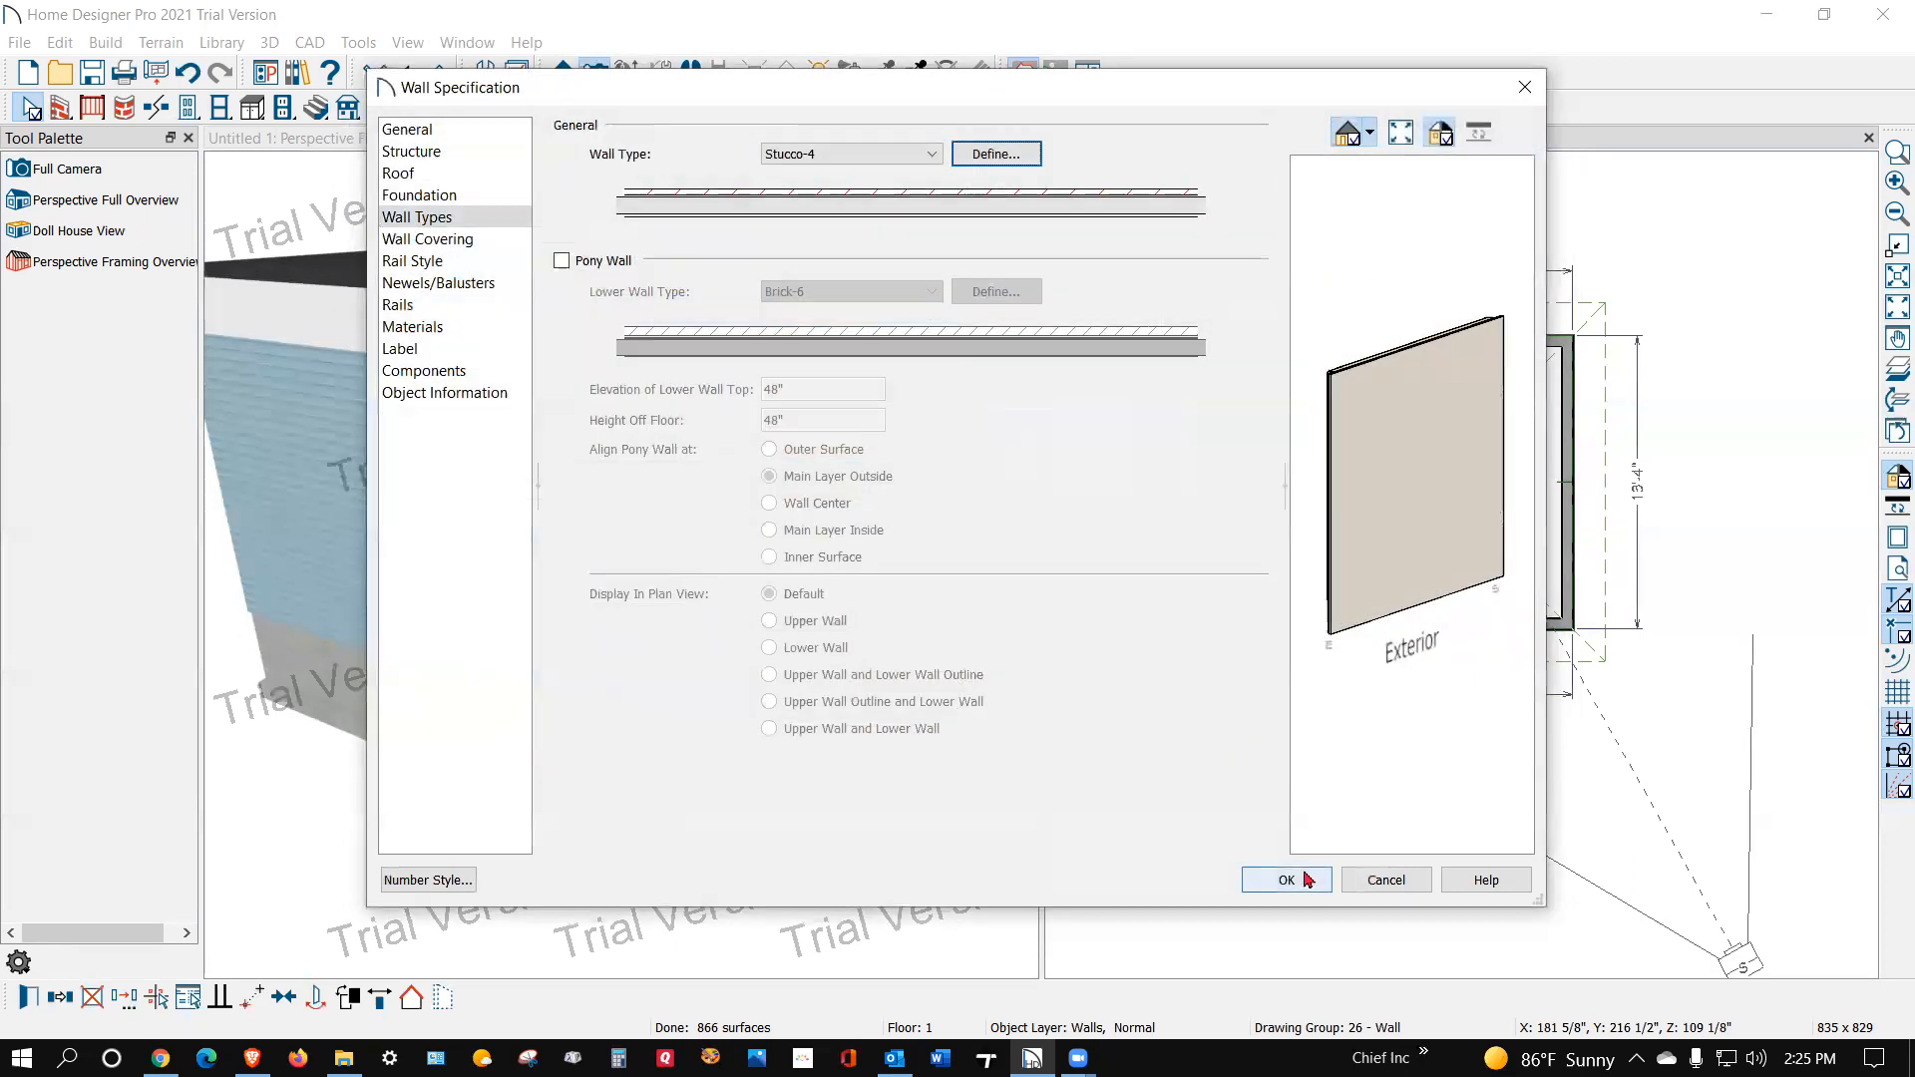
left_click(1286, 756)
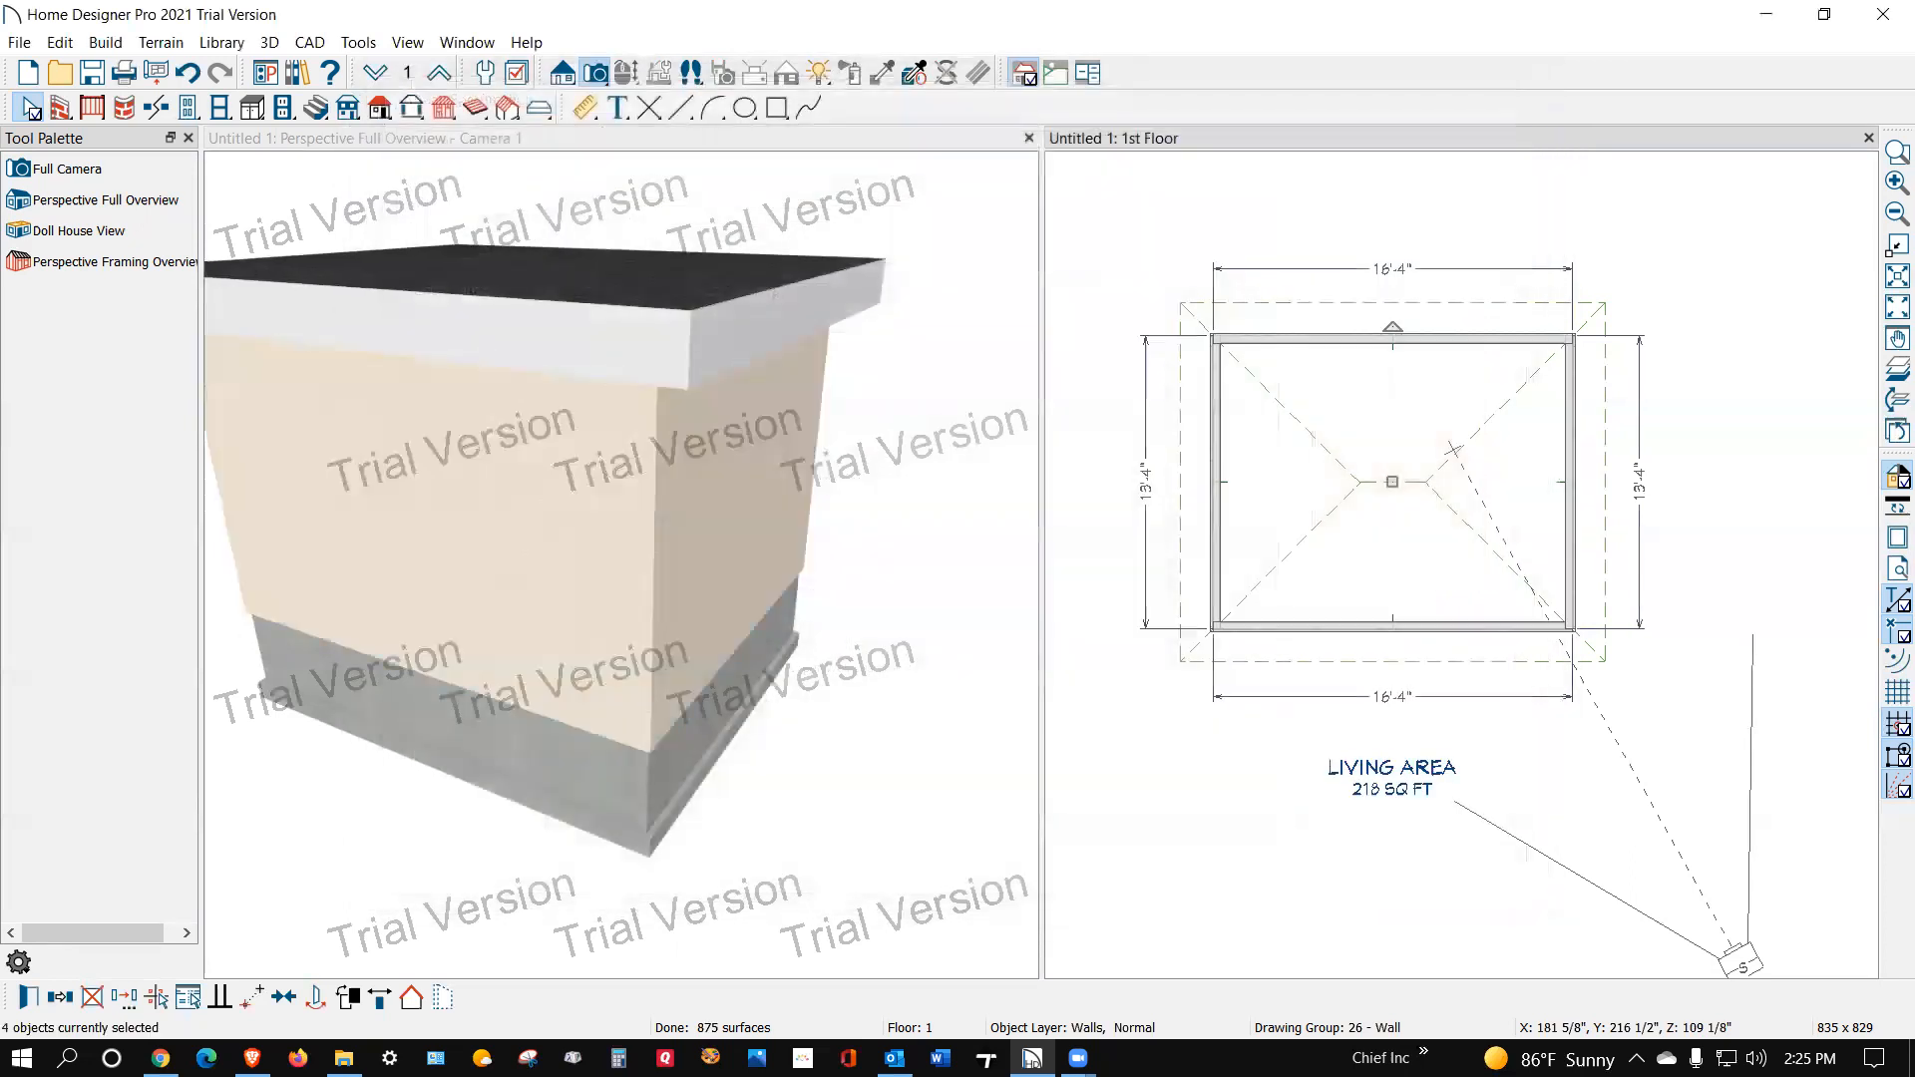
Step: Set the default material for exterior walls to the plan material Sand Finish - Cream
left_click(62, 43)
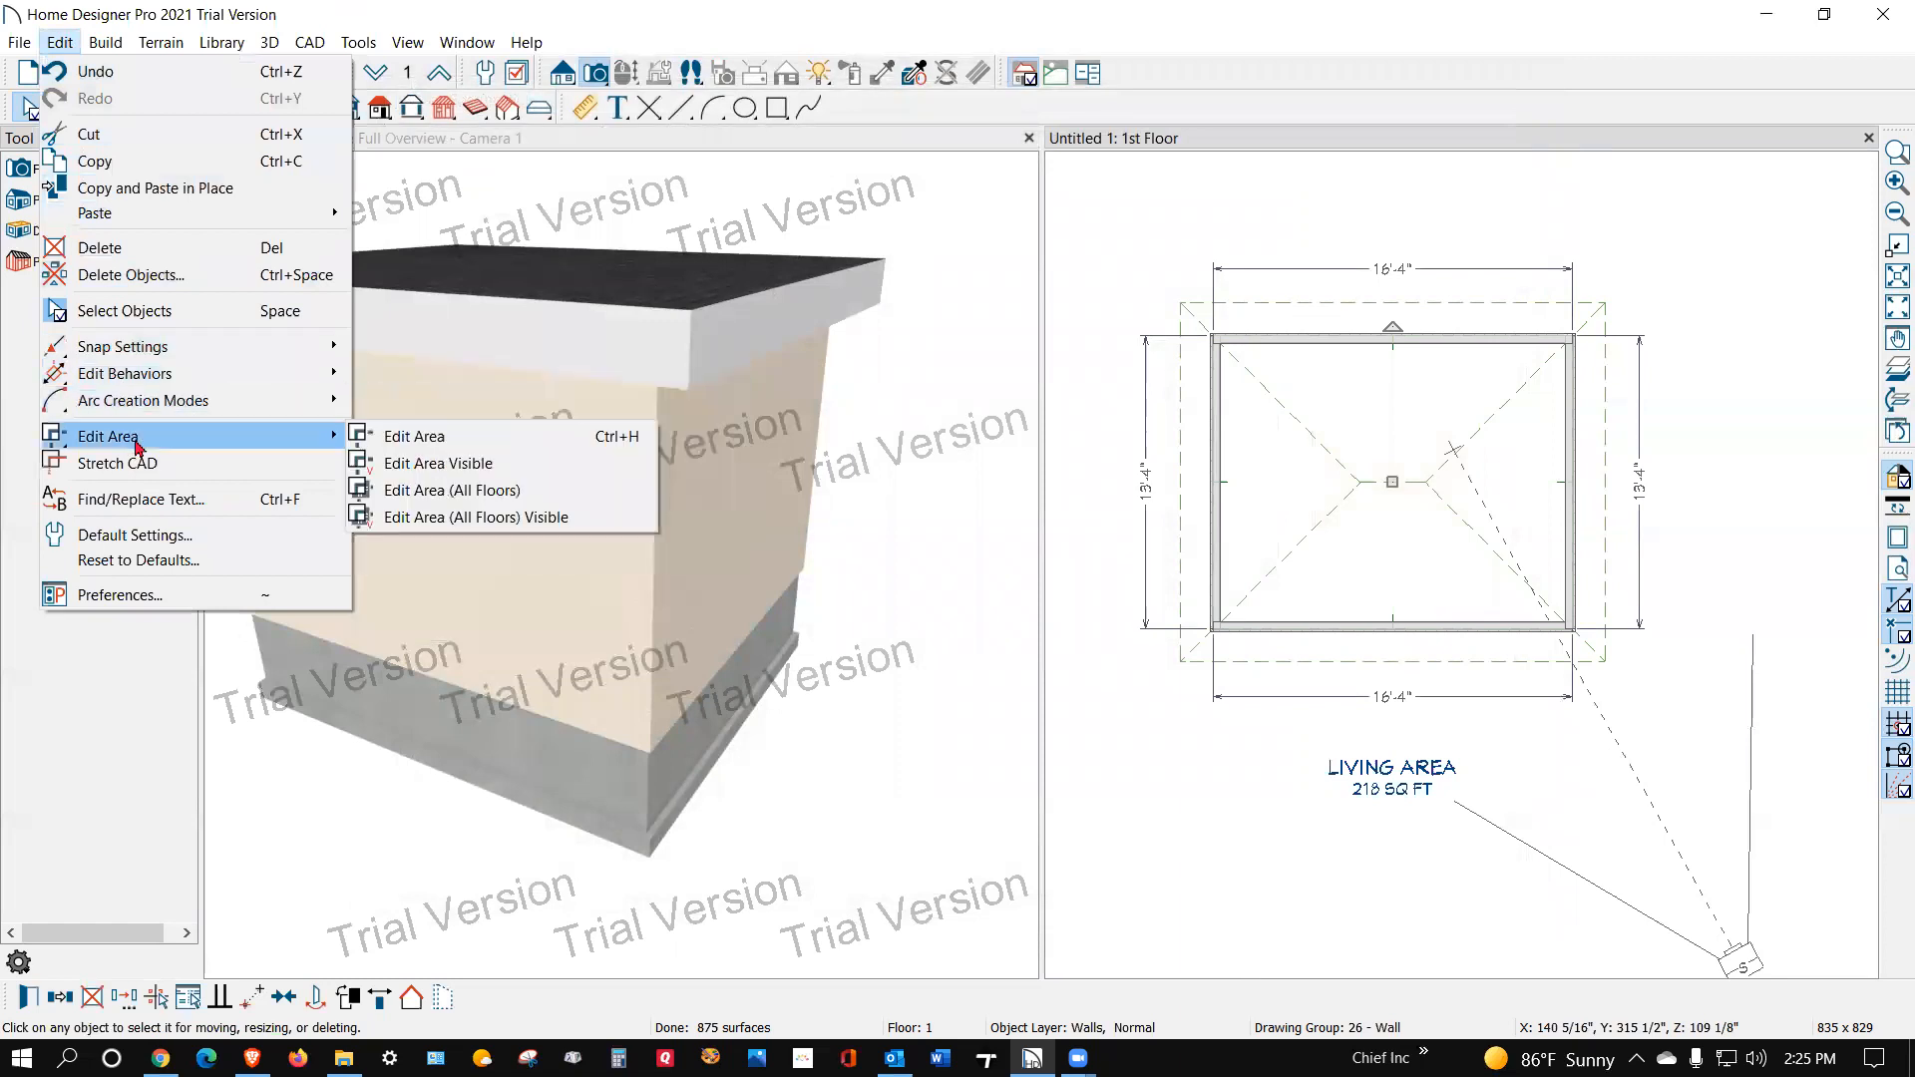
left_click(166, 539)
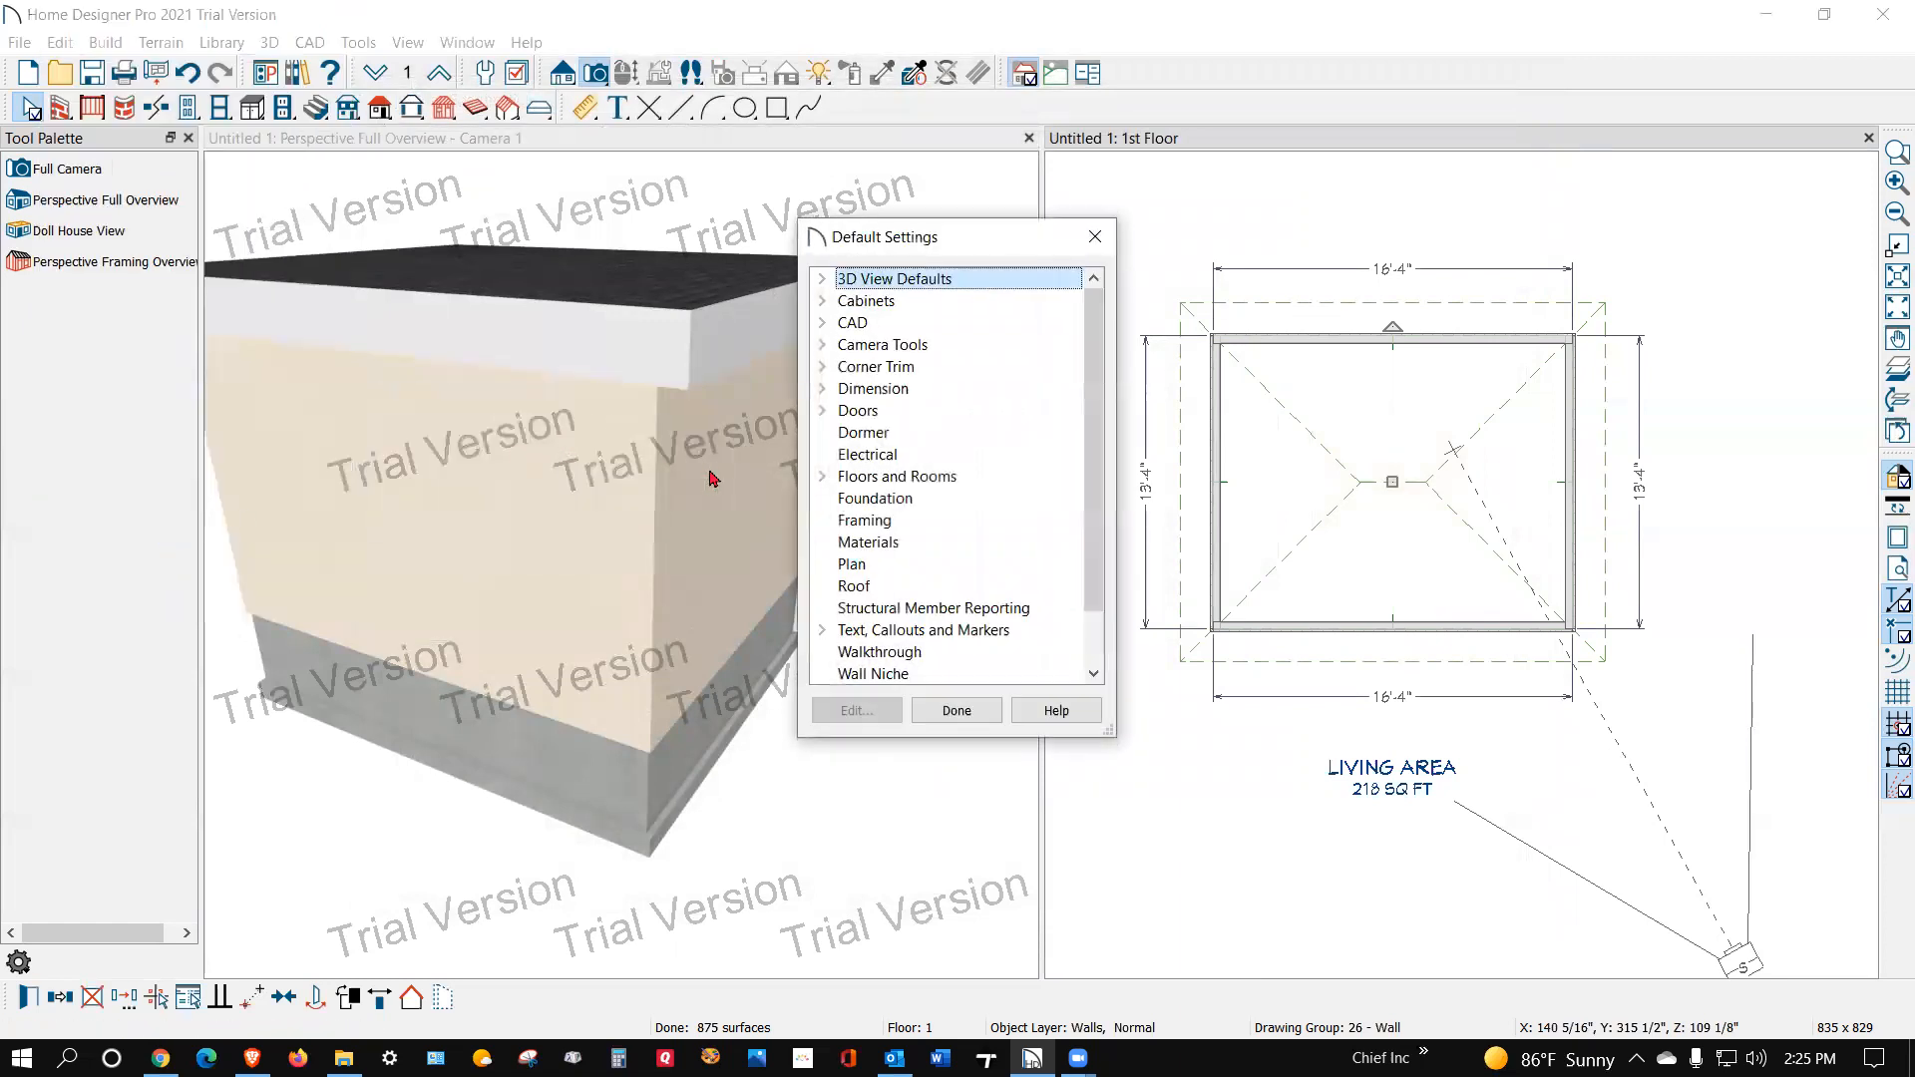
left_click(842, 542)
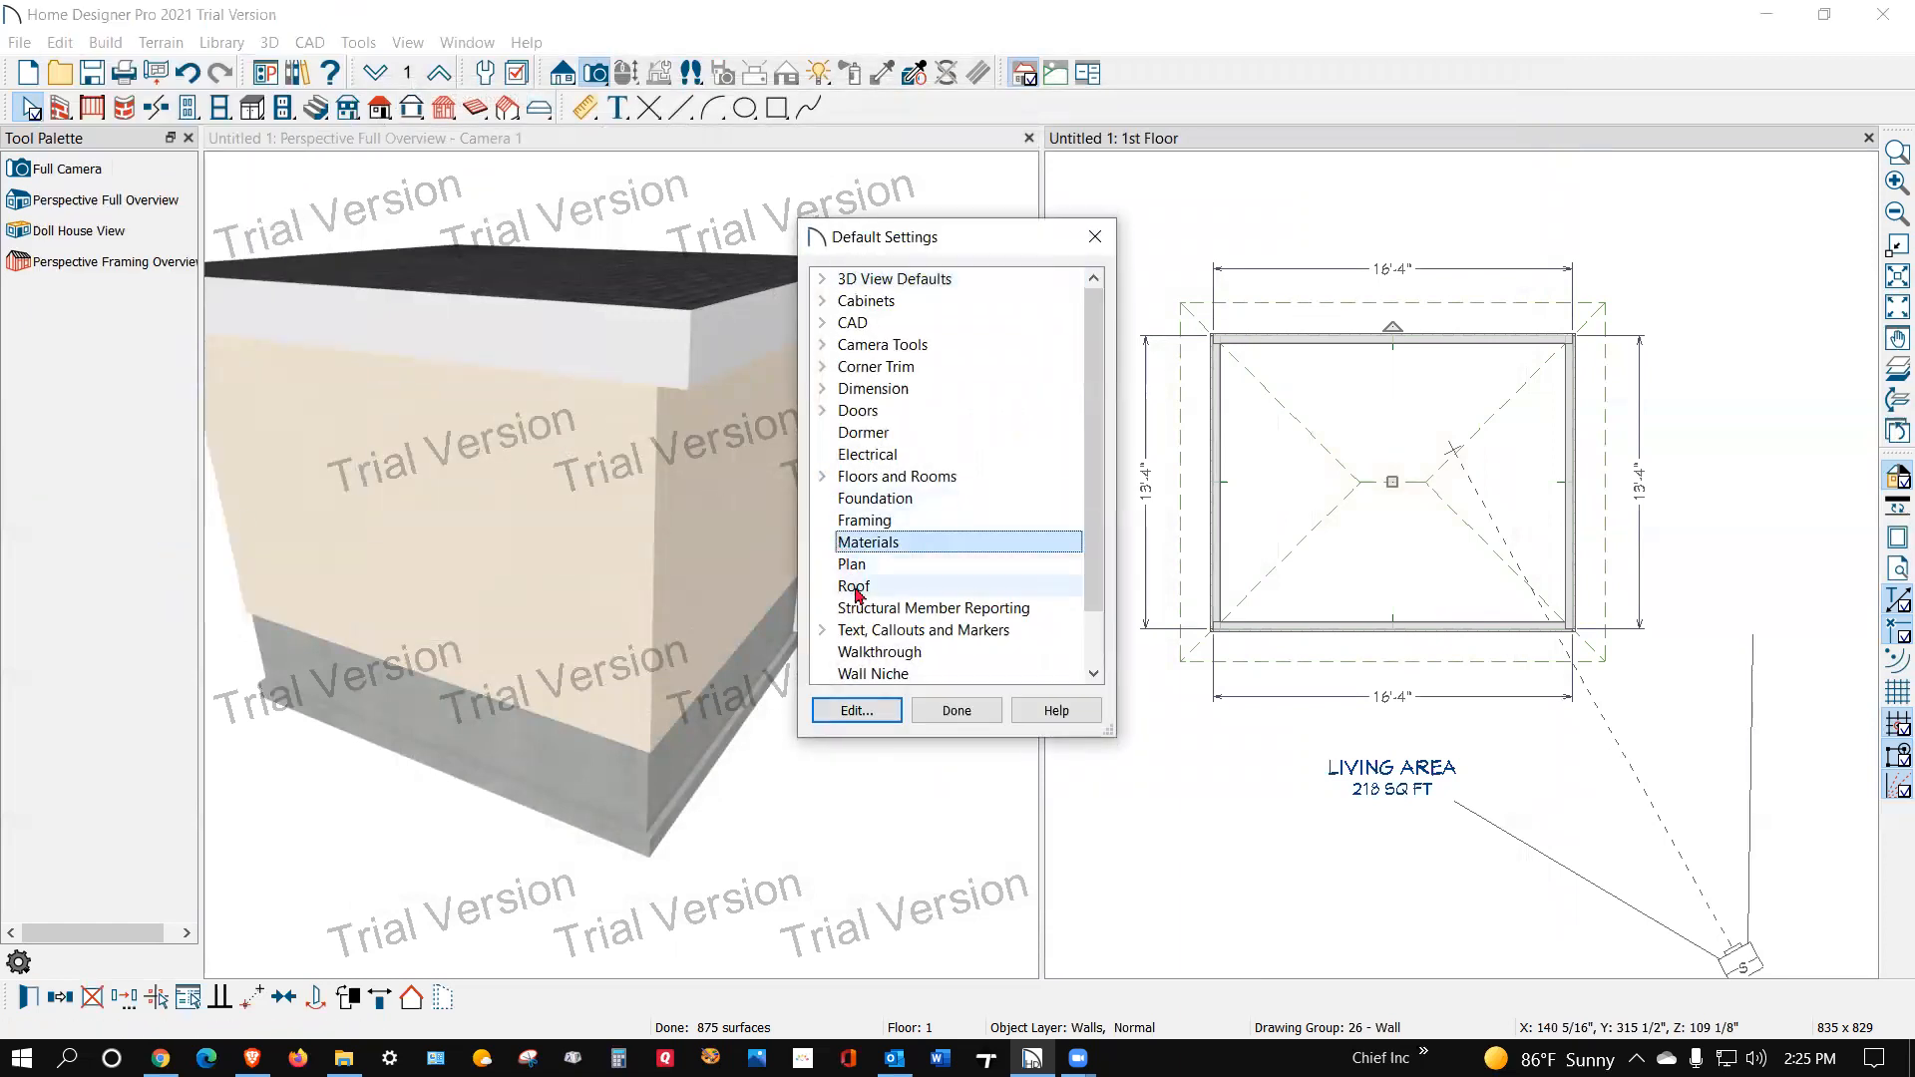
left_click(855, 709)
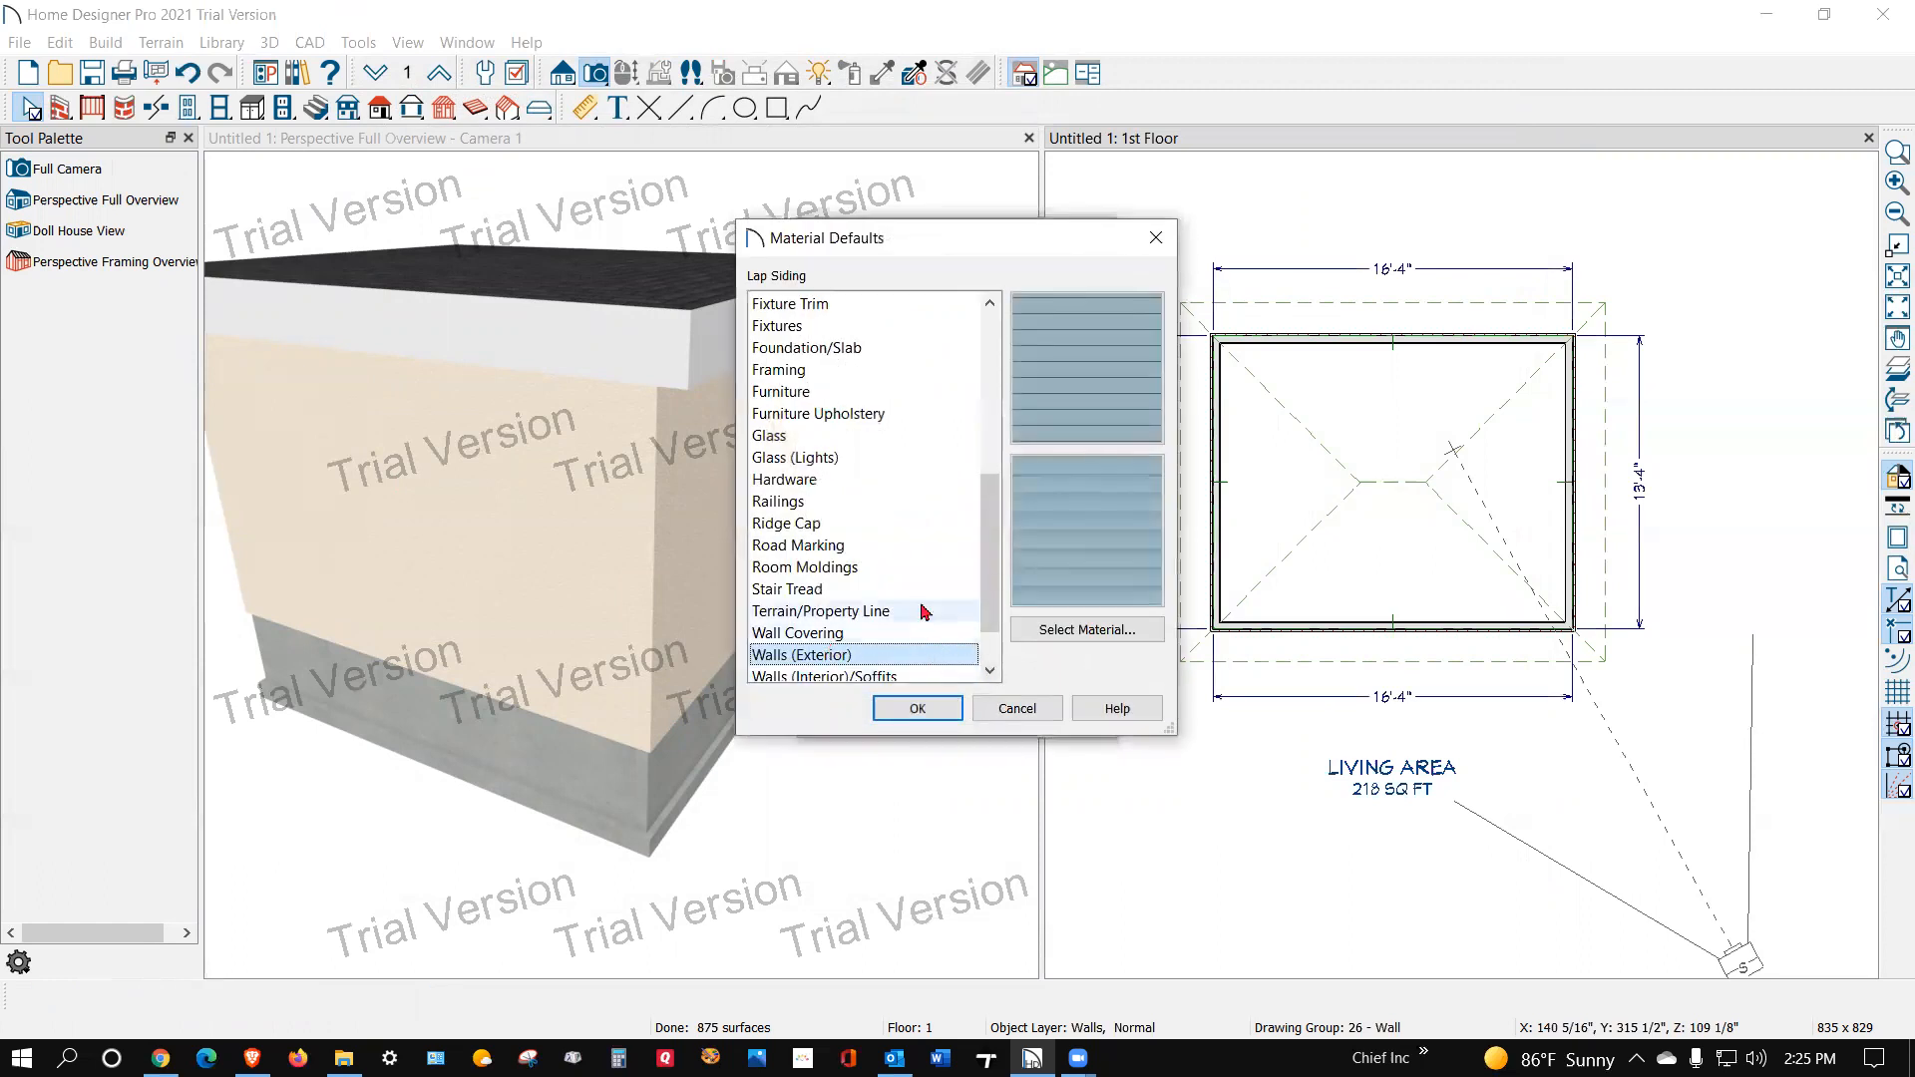
left_click(1087, 630)
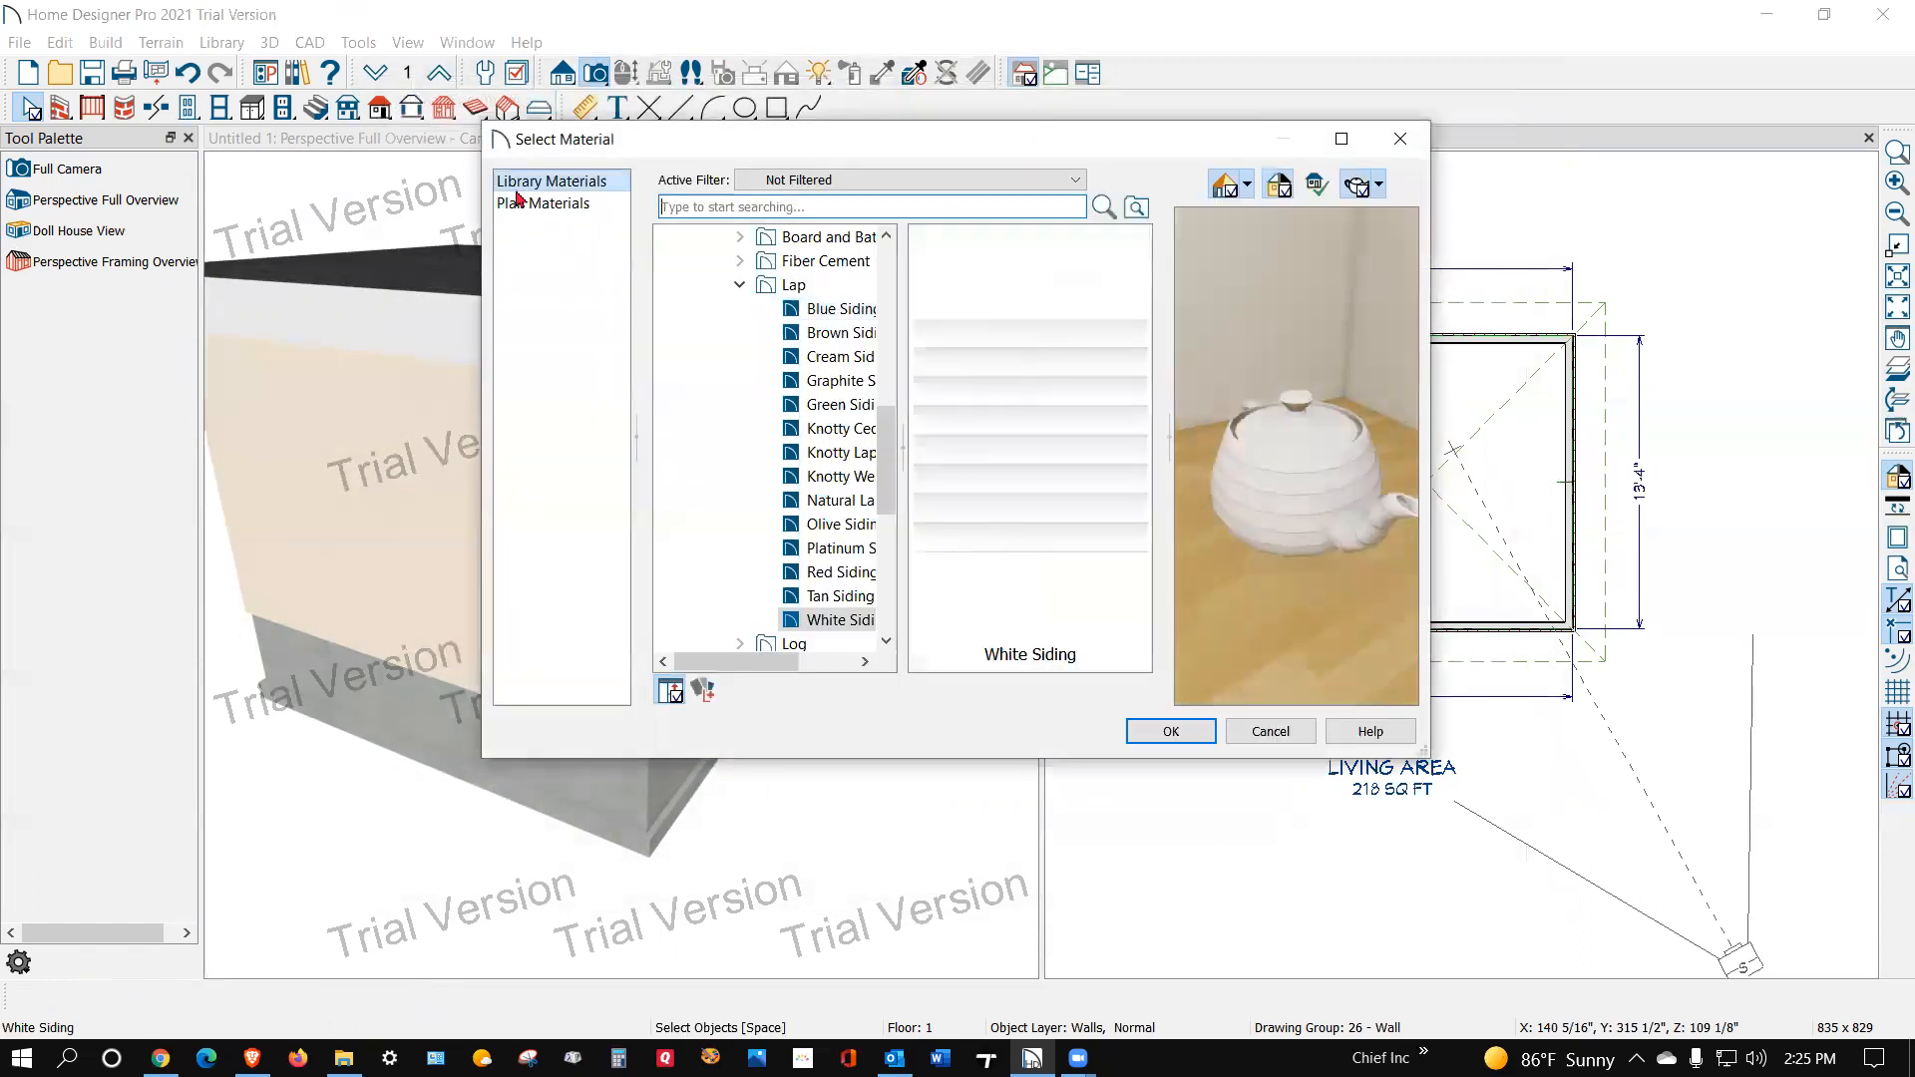
left_click(520, 205)
left_click(731, 474)
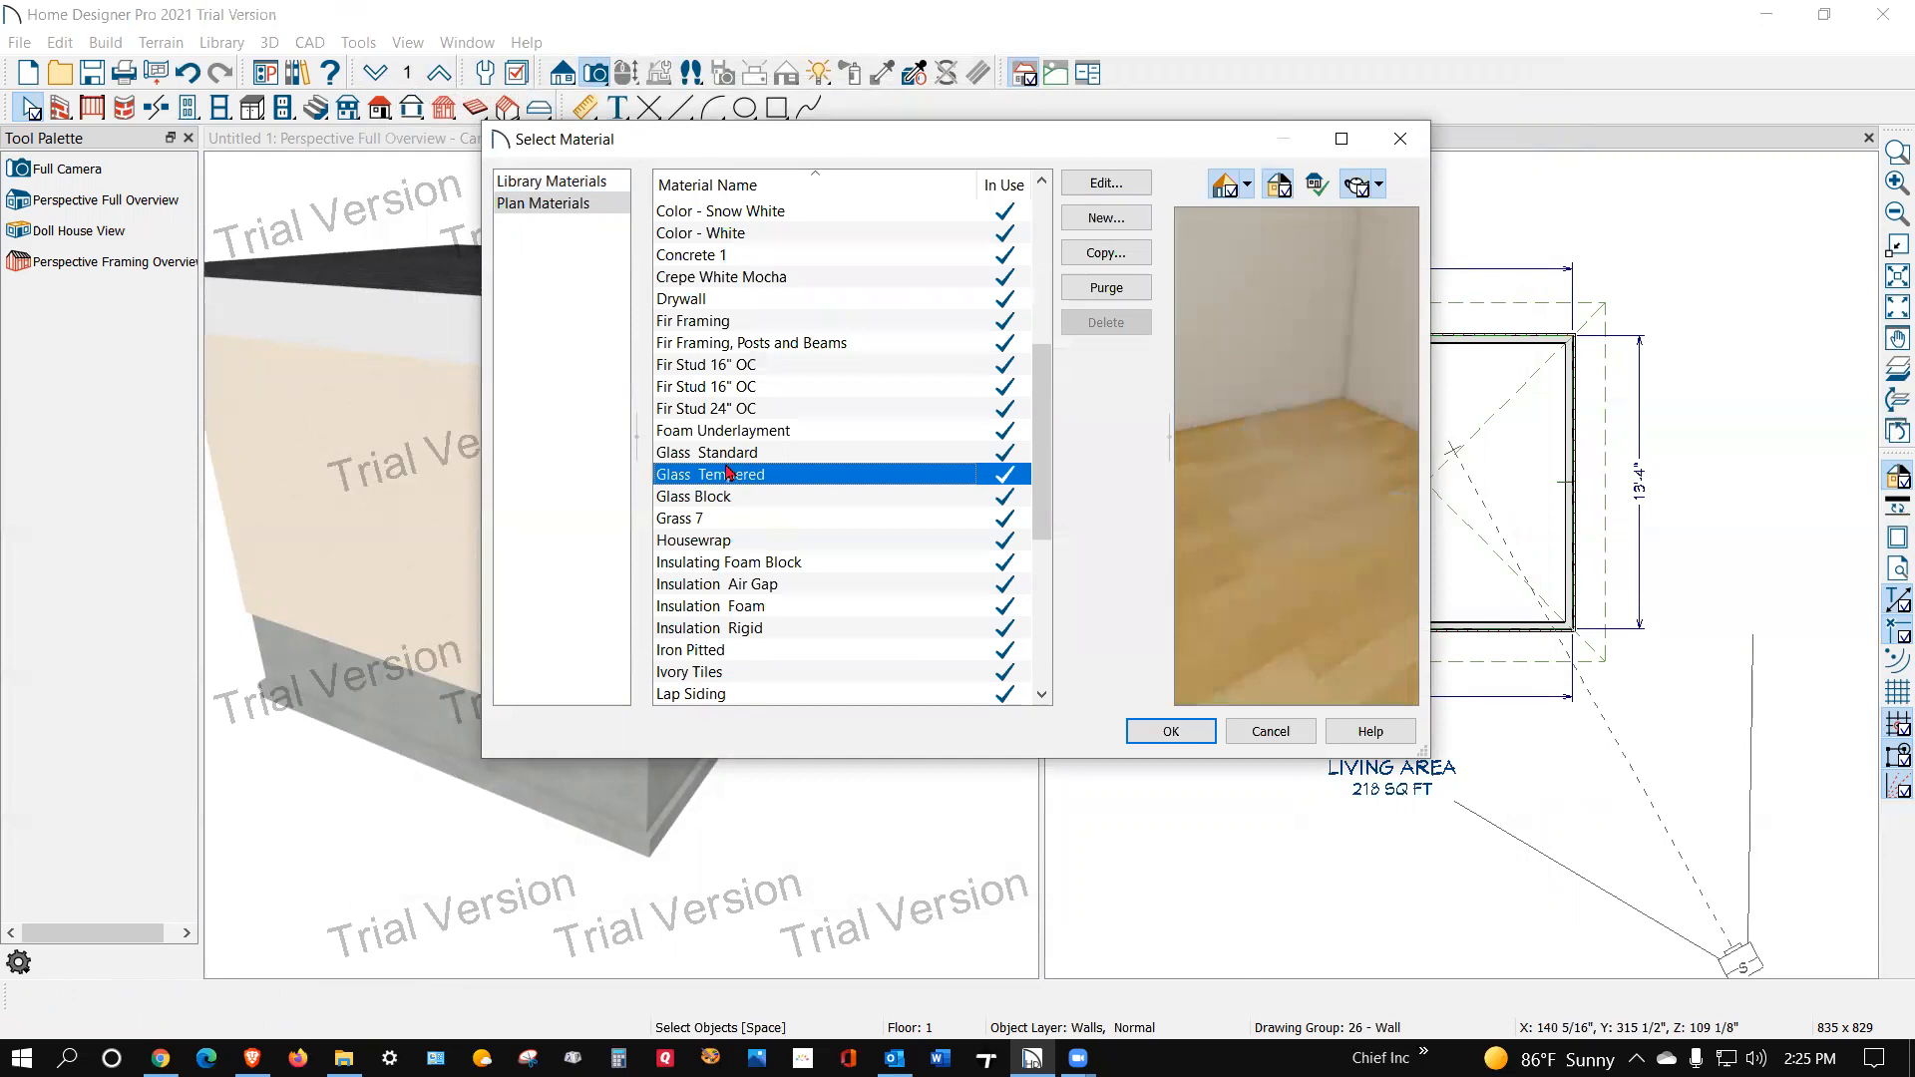
key("s")
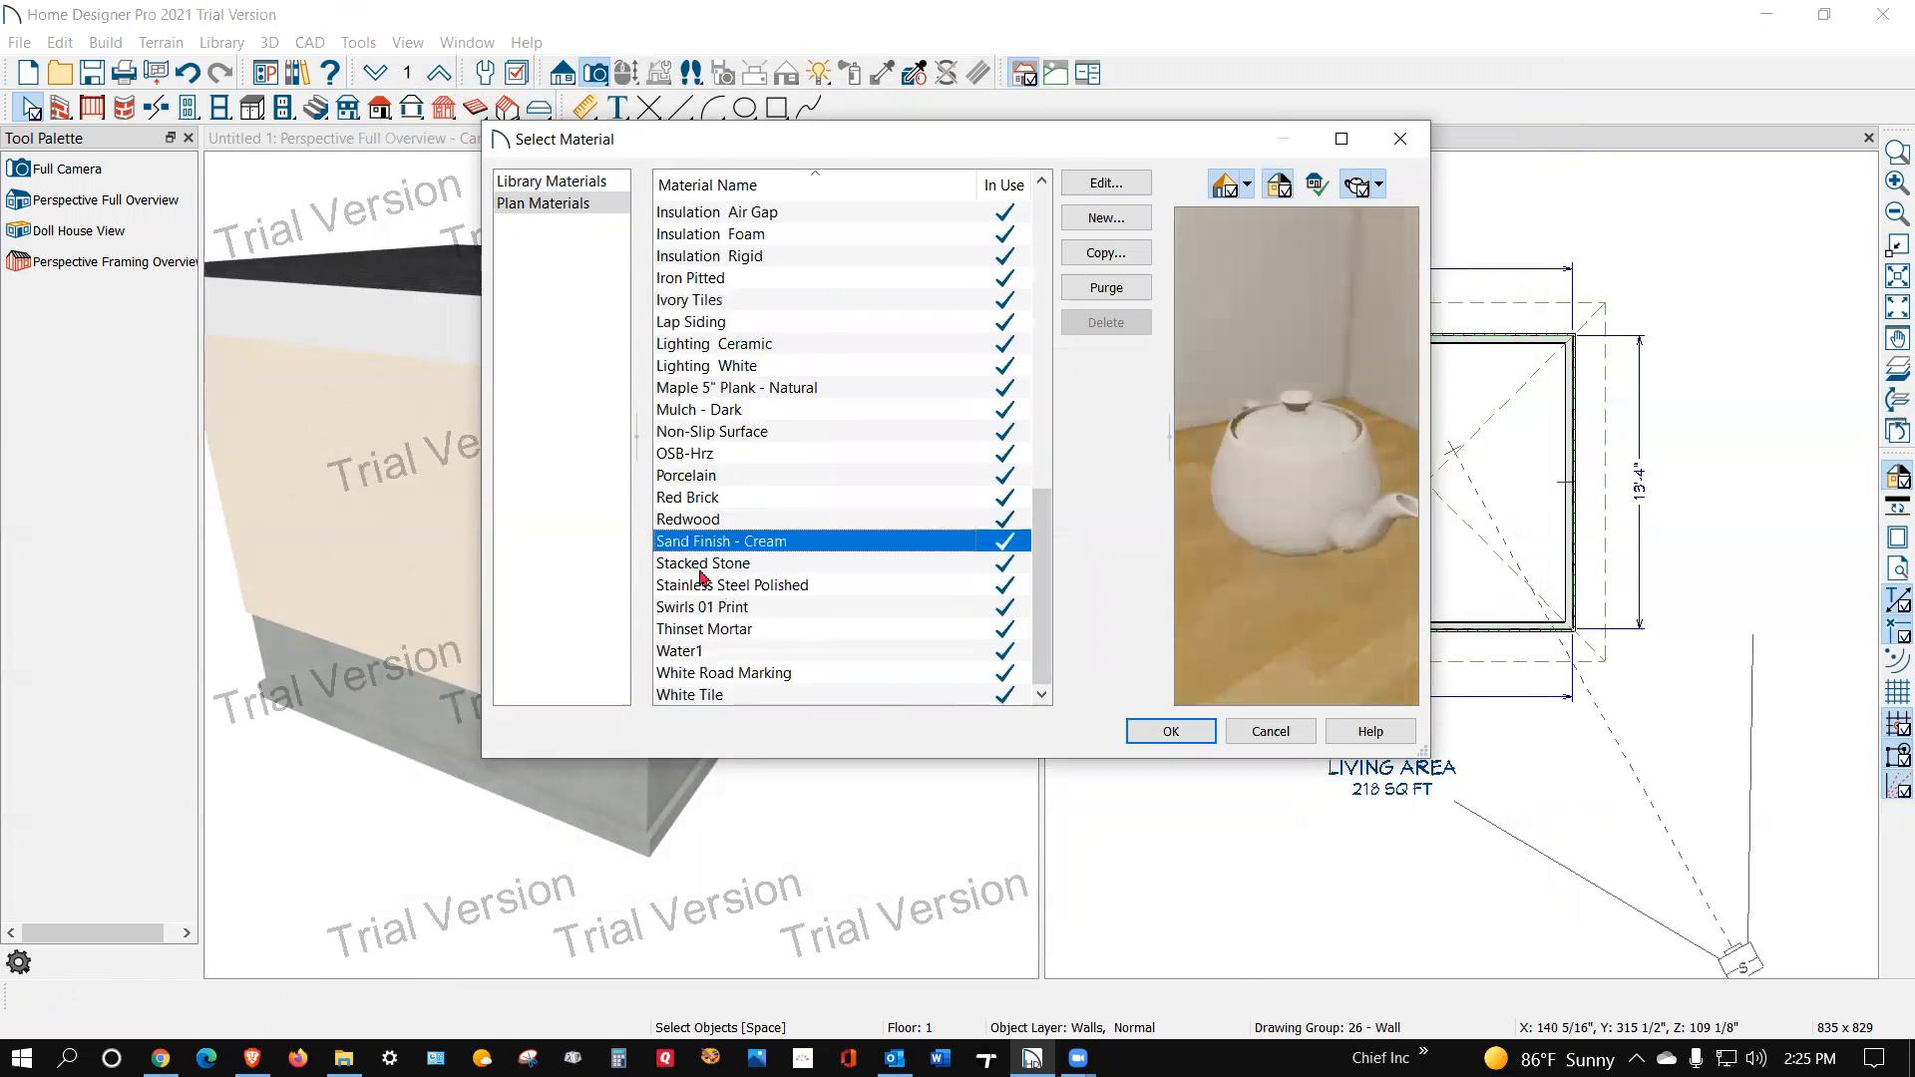
left_click(1169, 731)
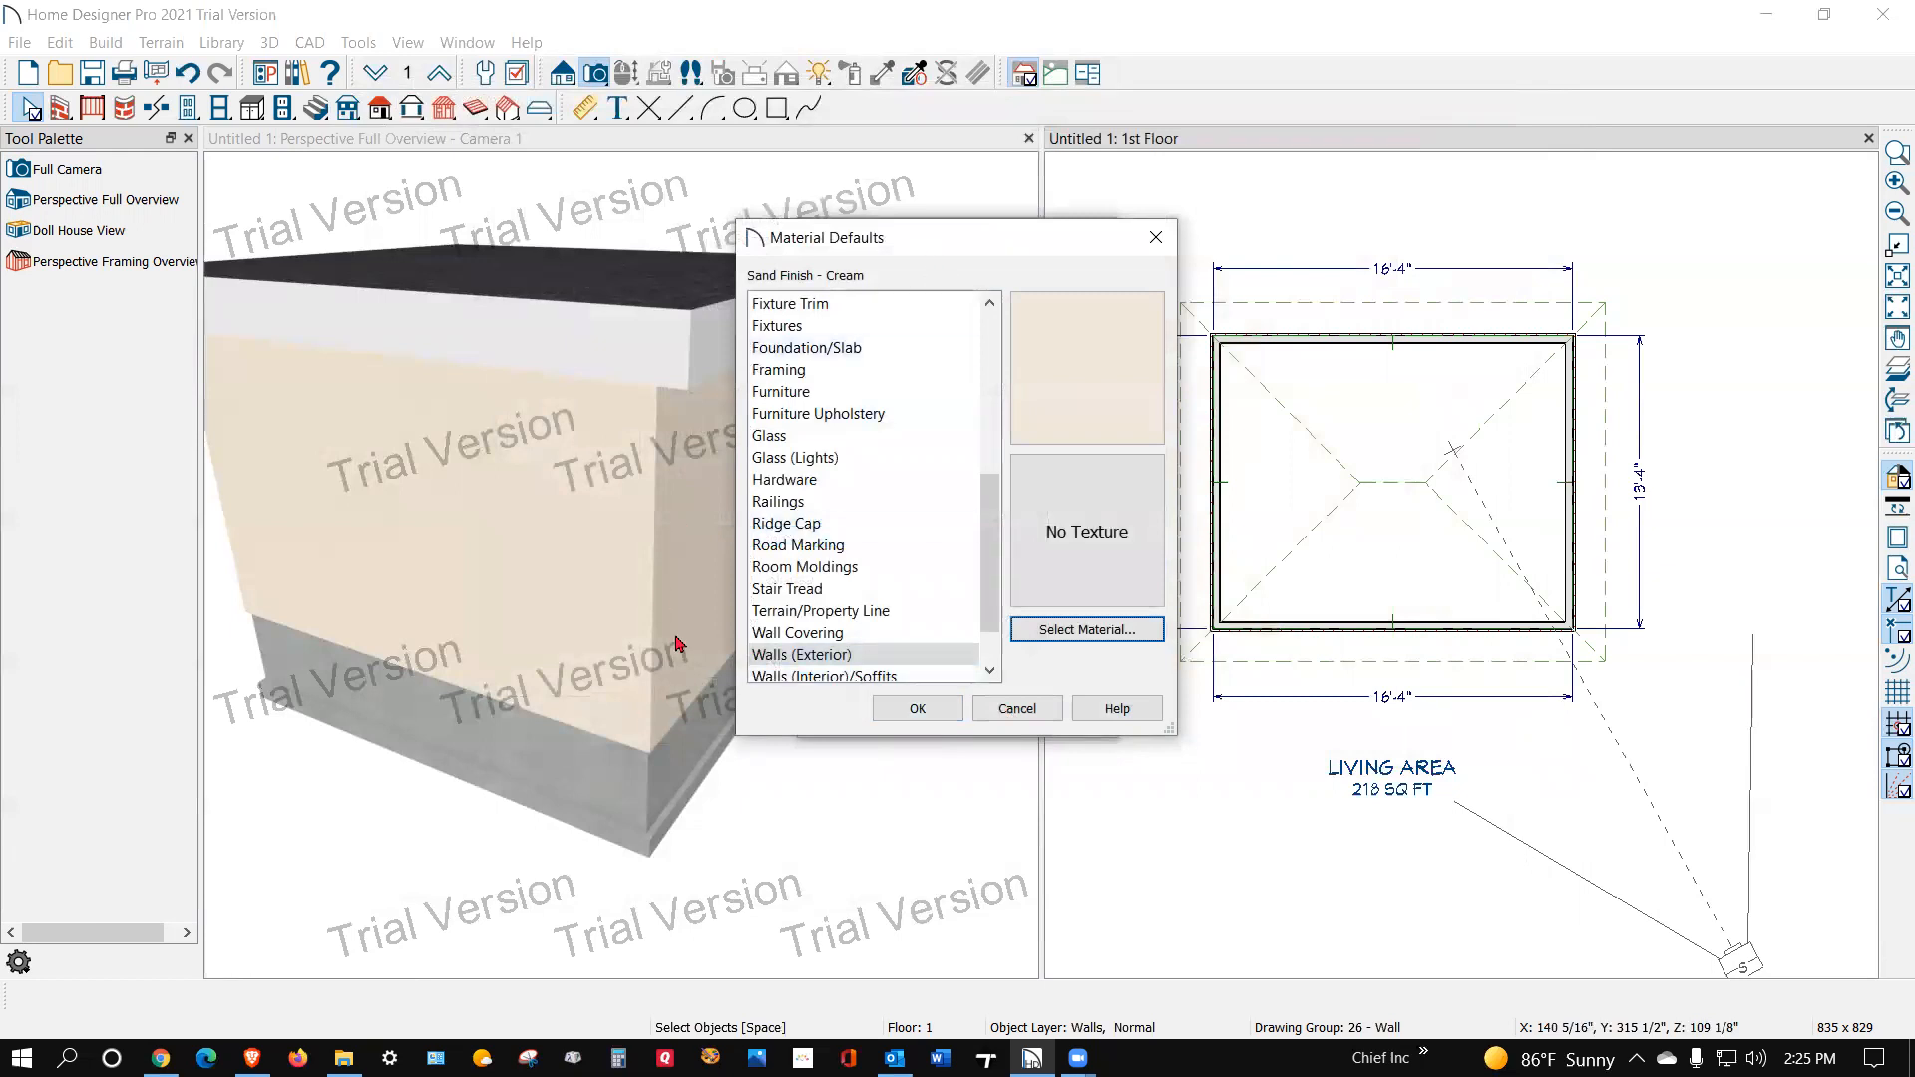
left_click(927, 707)
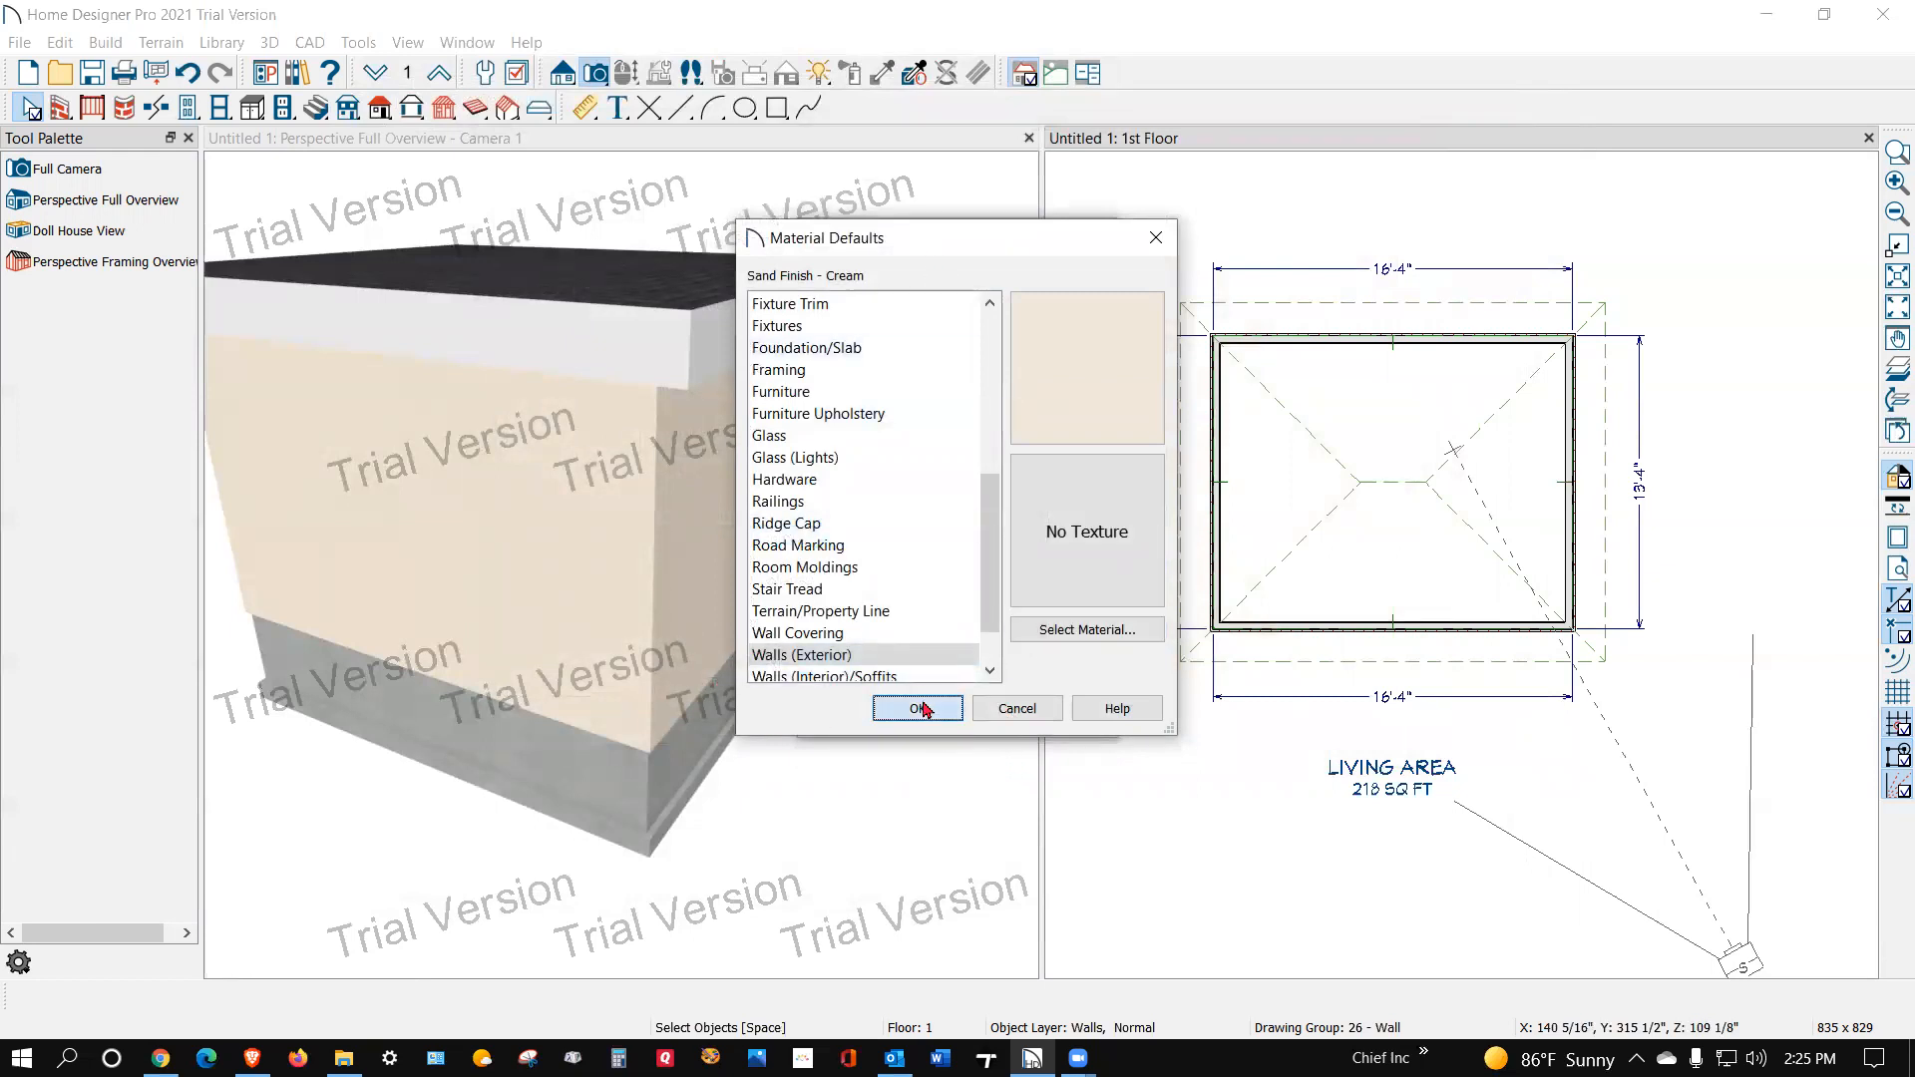
left_click(942, 710)
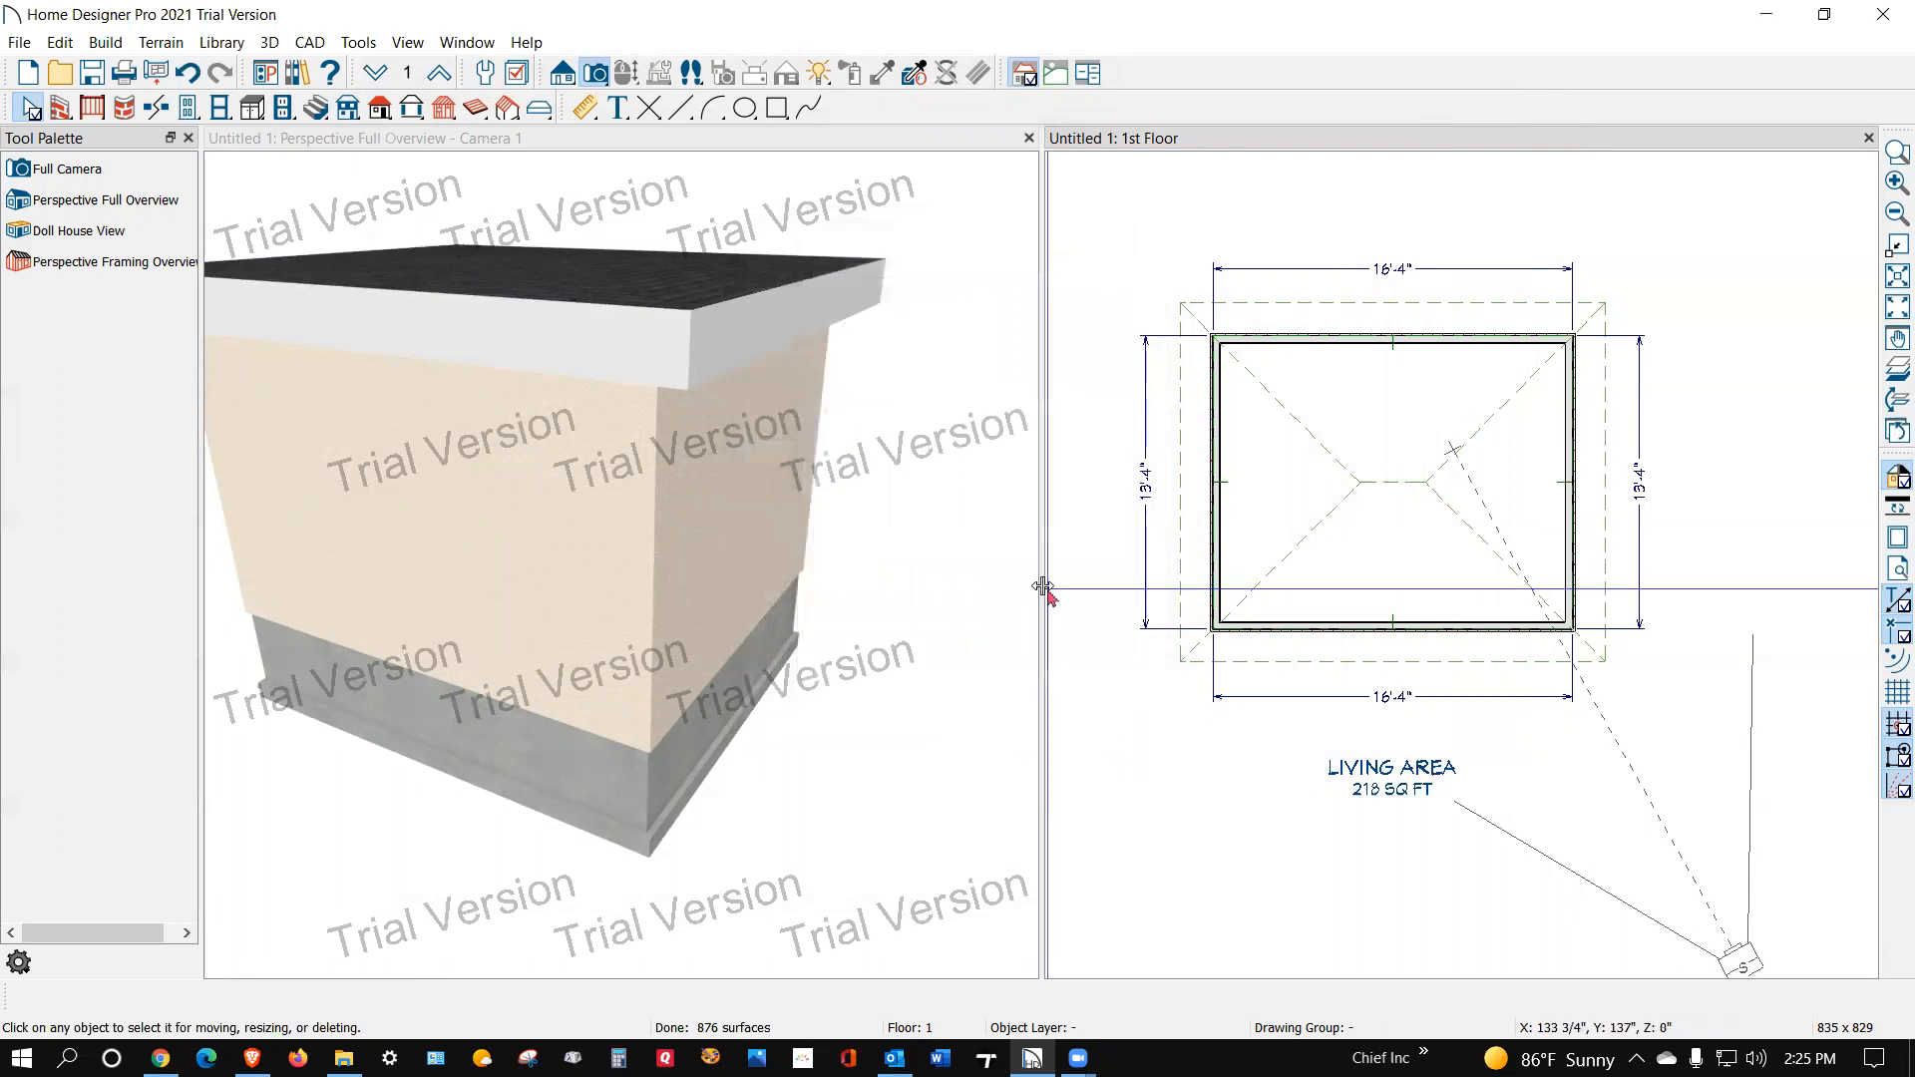
Step: Try inserting a new first floor derived from the floor above with its default settings, and undo the insertion
scroll(1153, 492, "up", 2)
scroll(1073, 504, "down", 3)
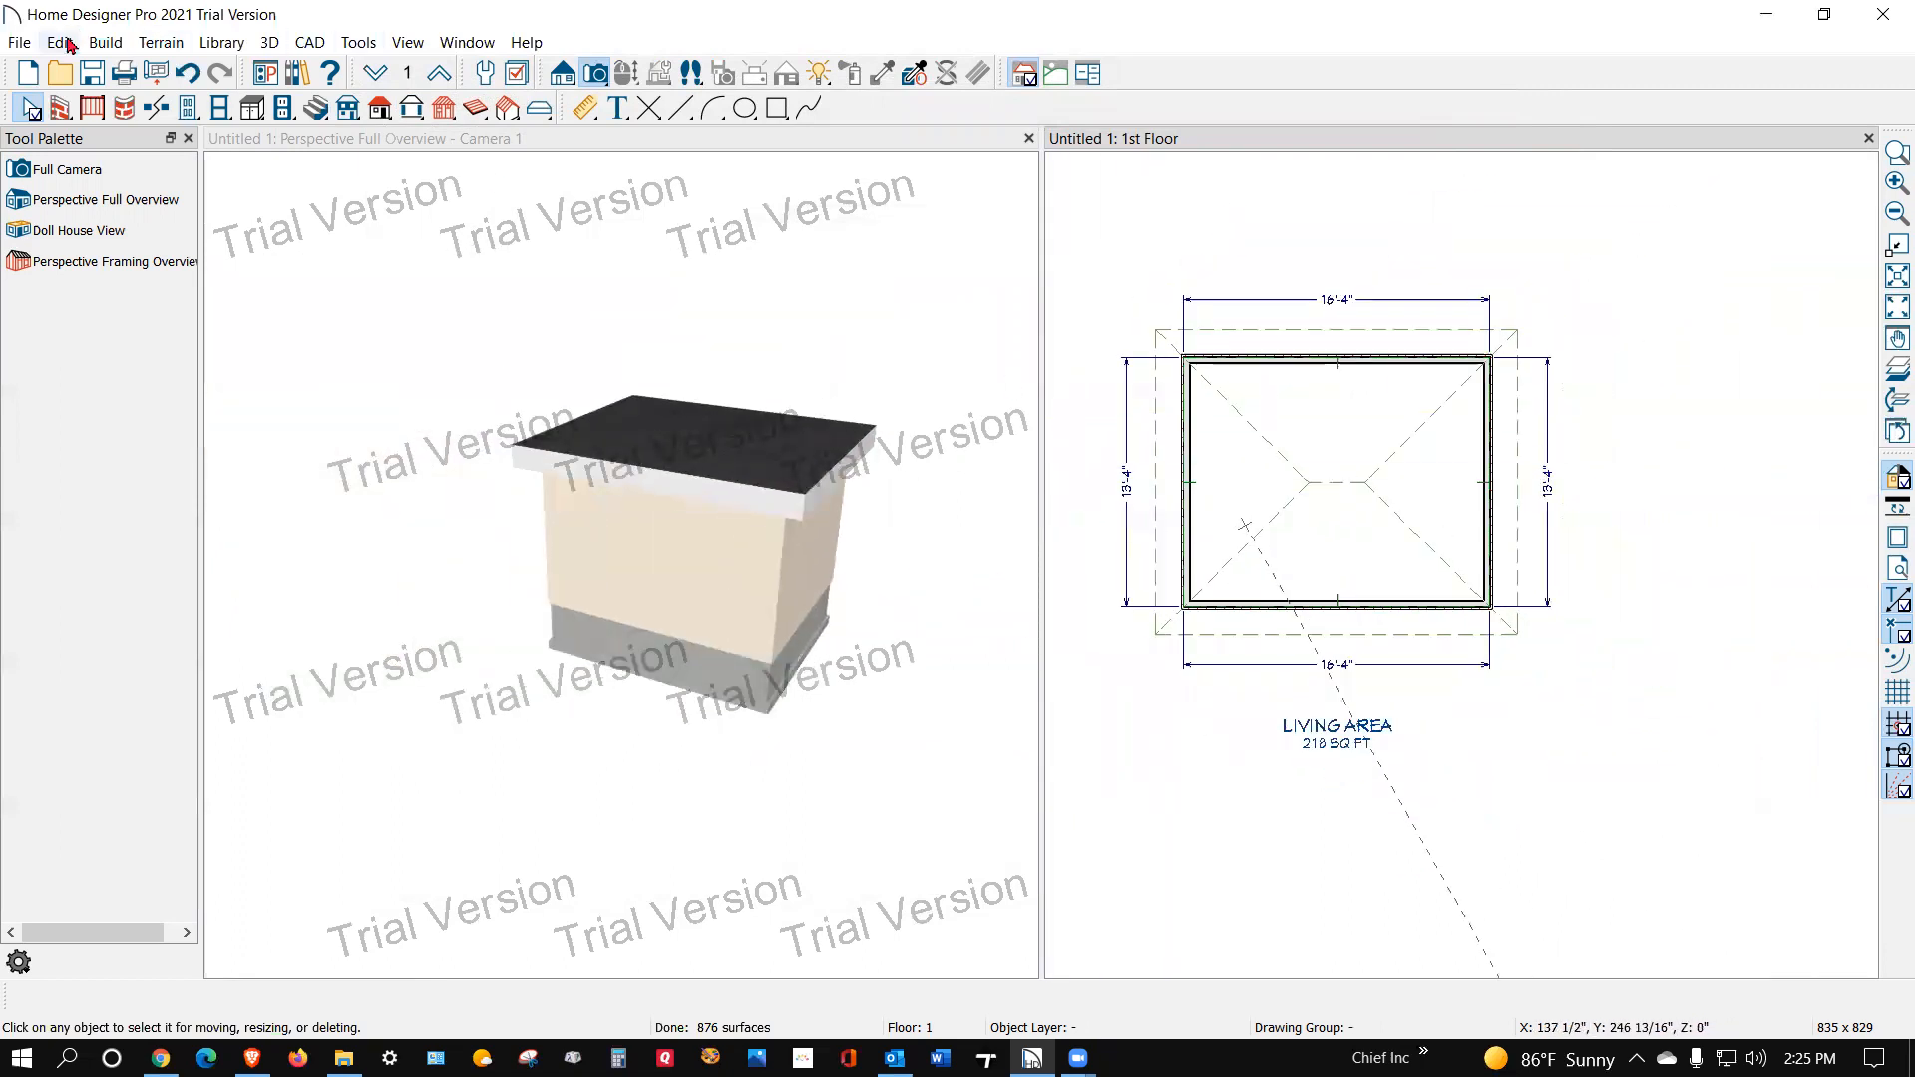
left_click(105, 42)
mouse_move(180, 232)
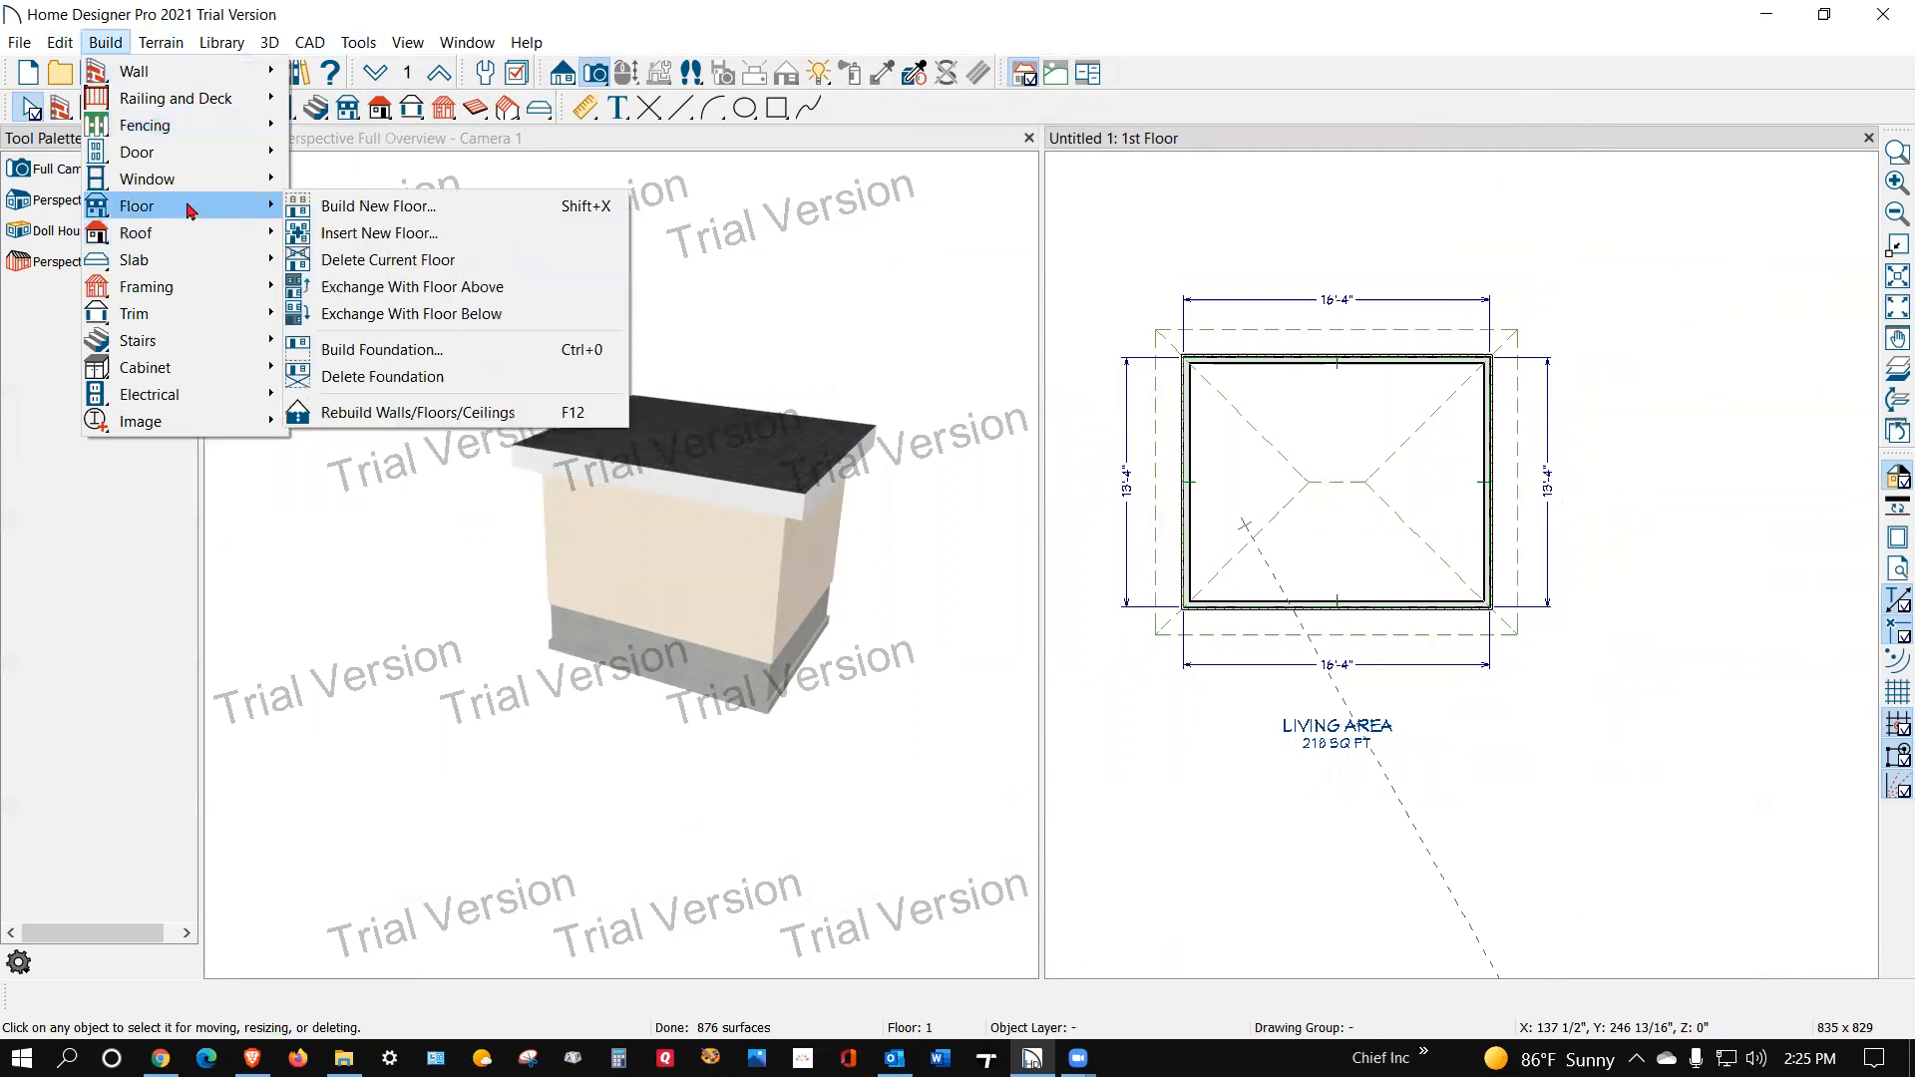
left_click(361, 230)
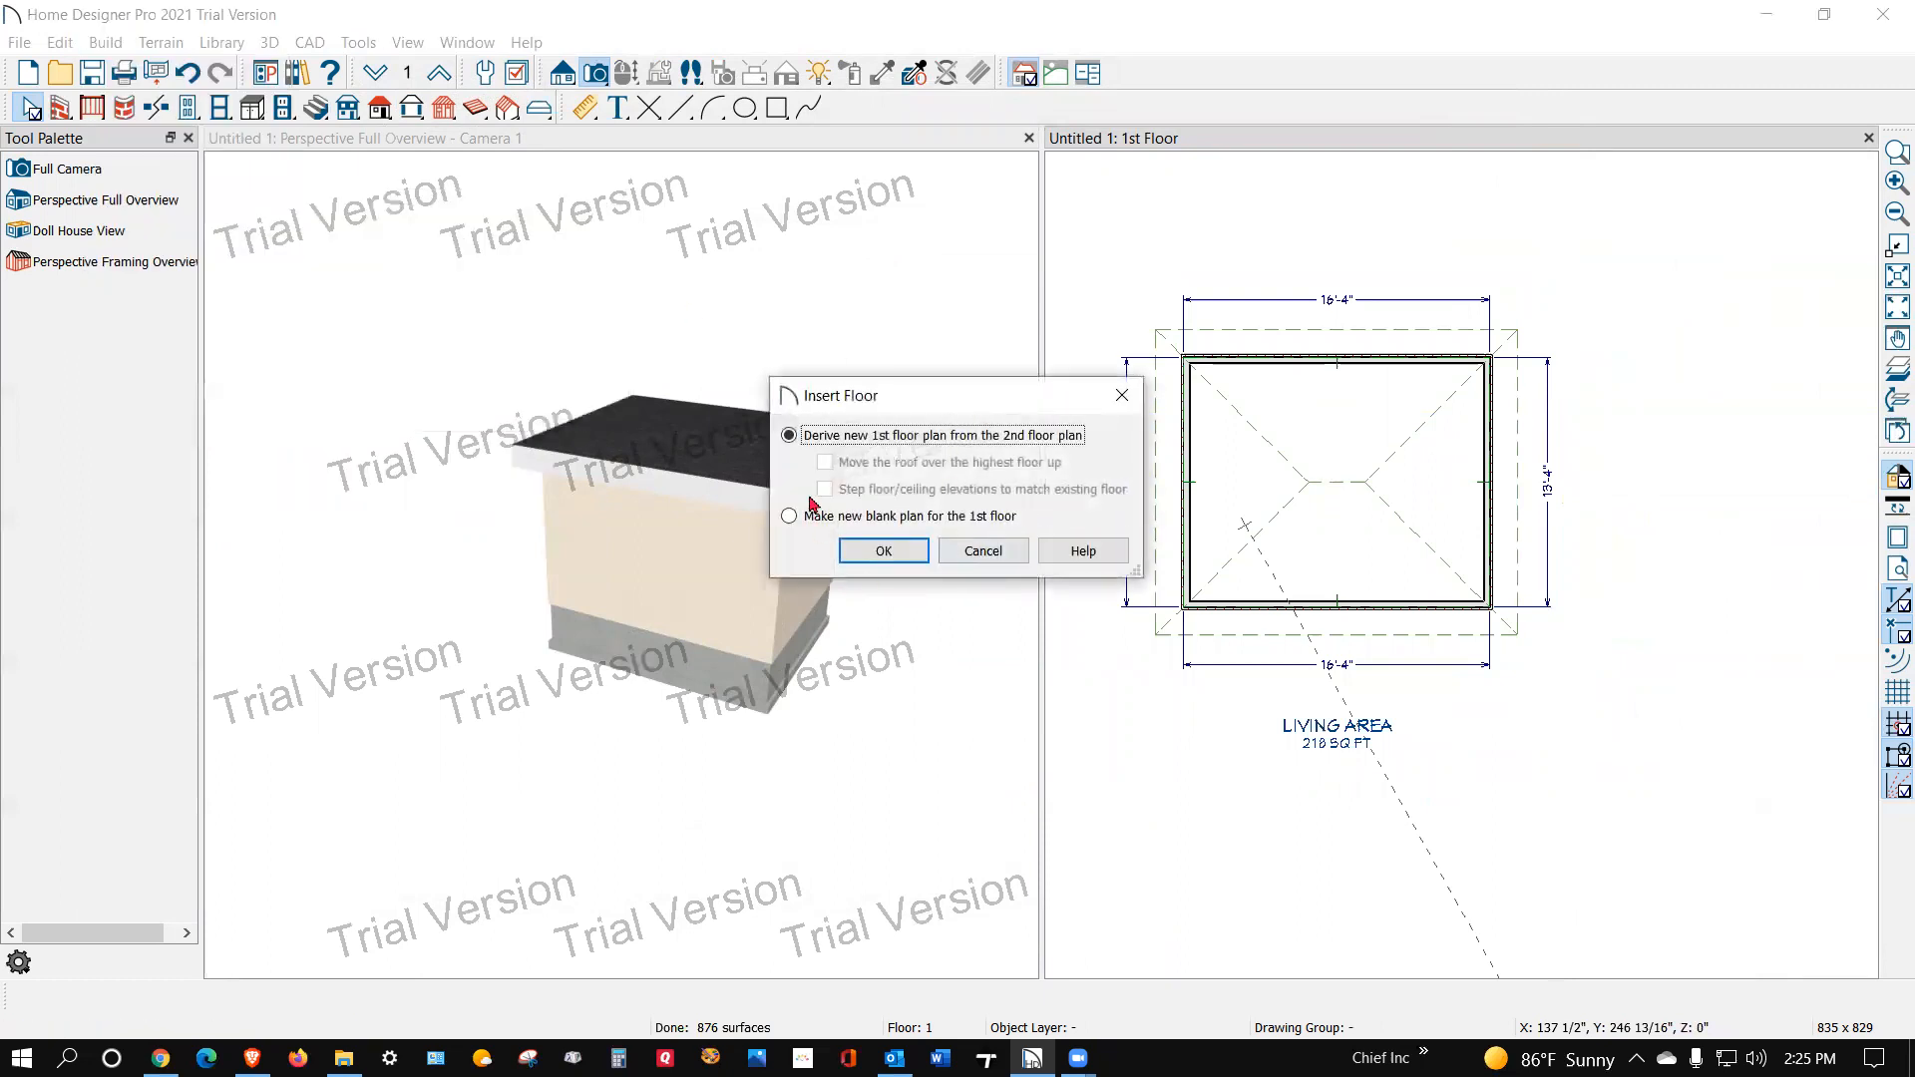
left_click(910, 553)
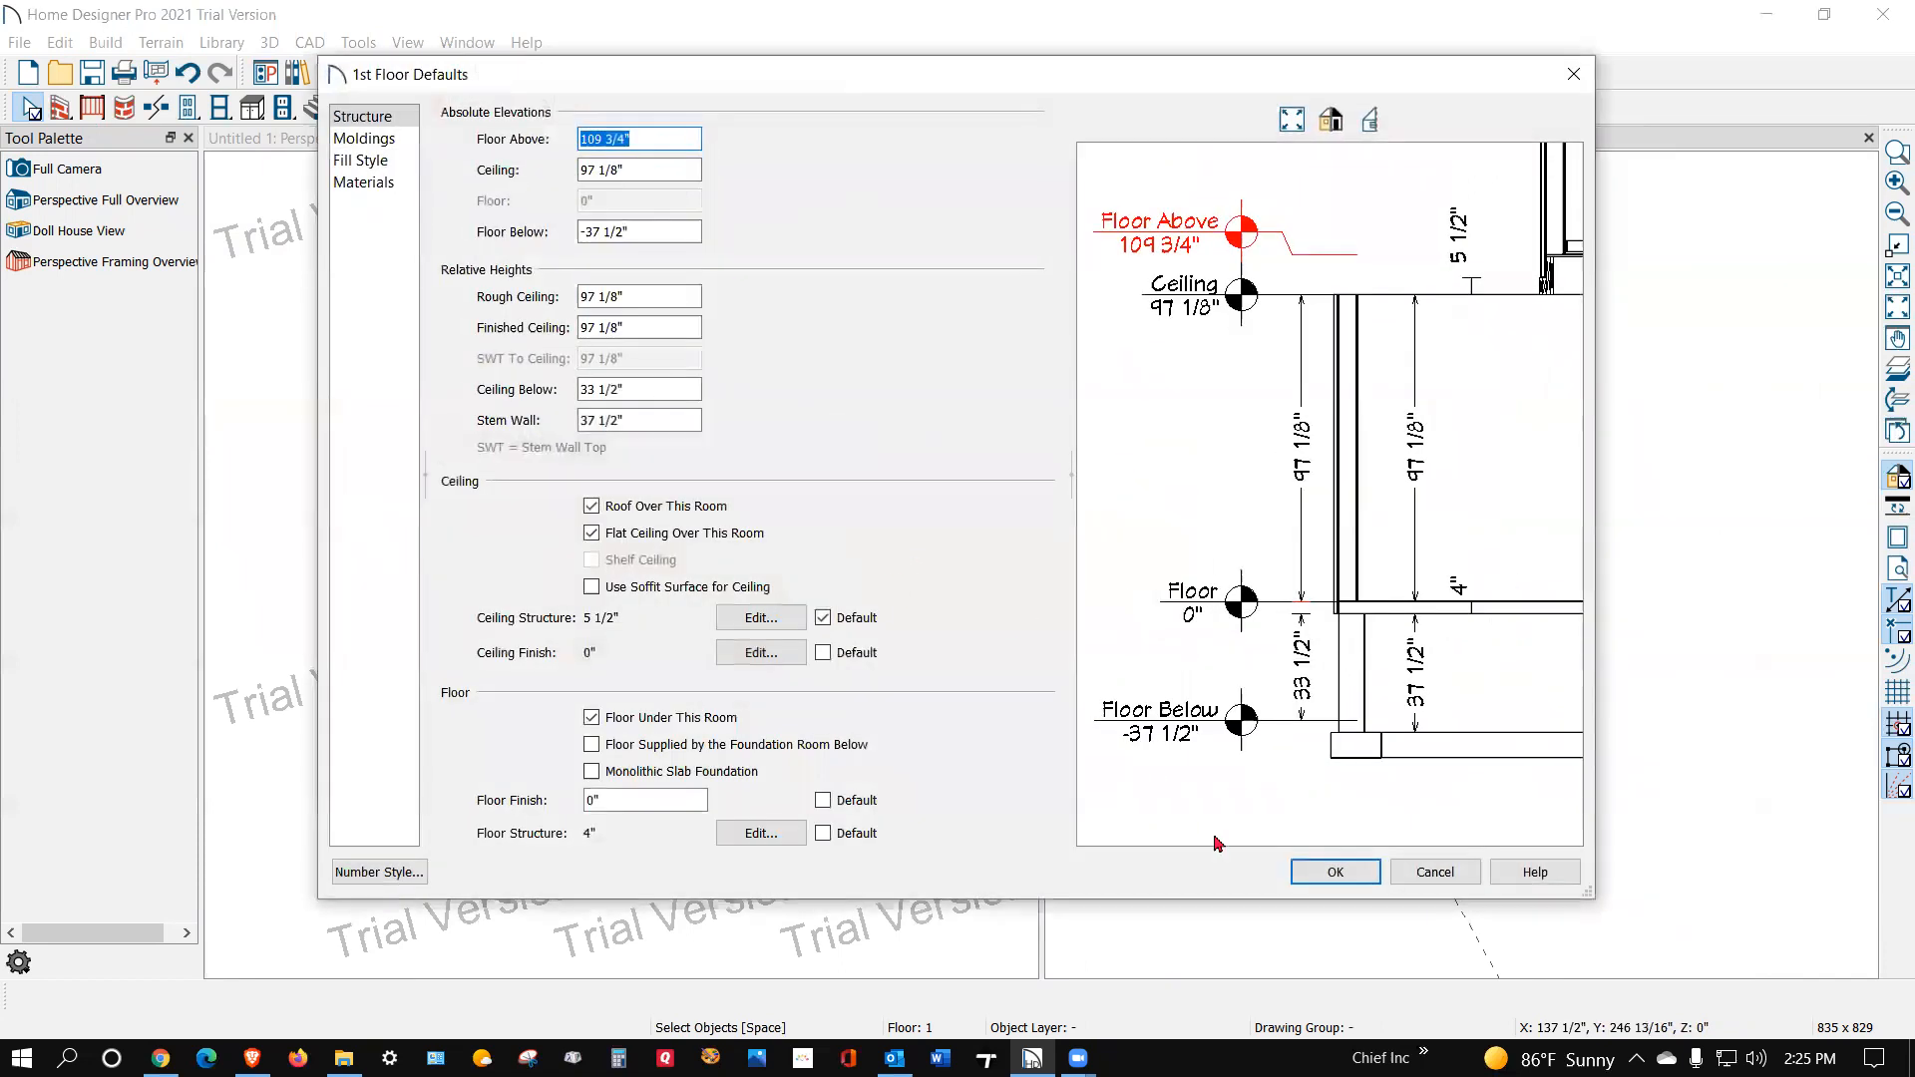
left_click(1336, 873)
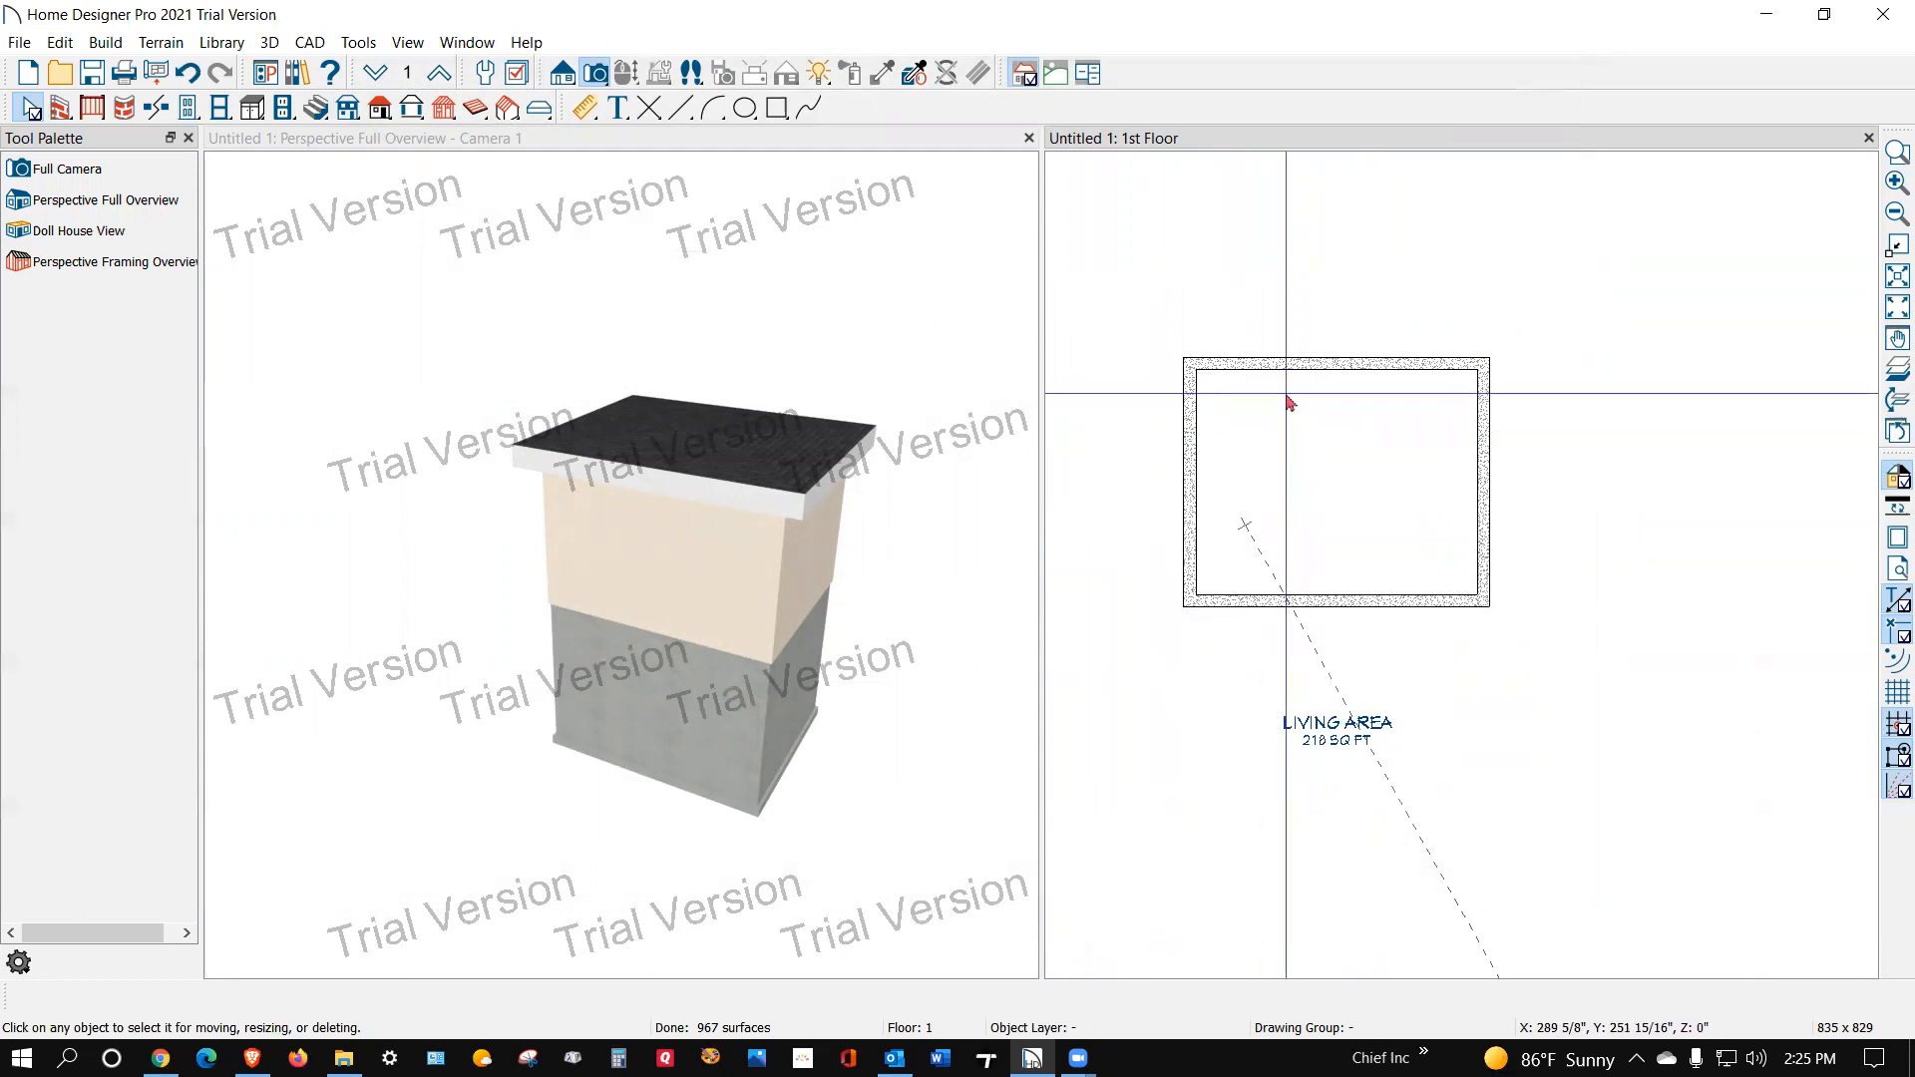
key("ctrl+z")
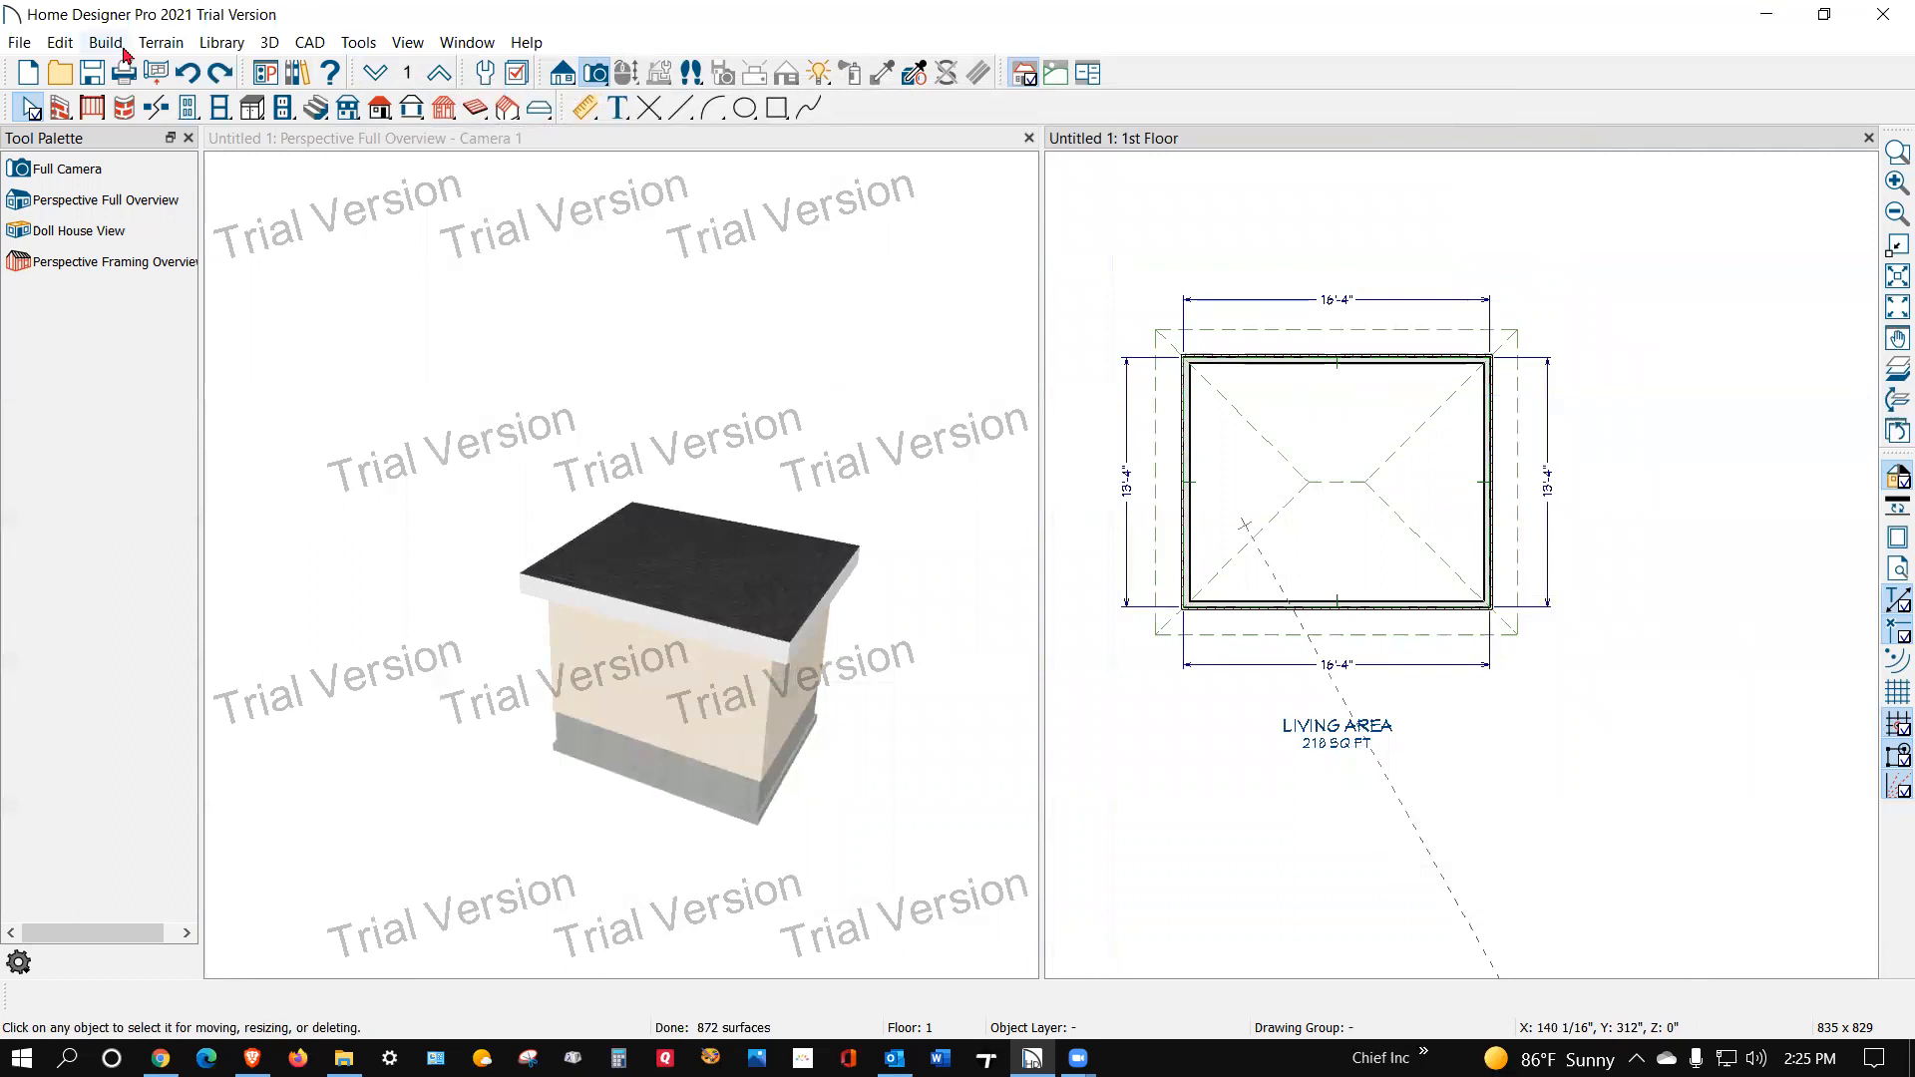
Step: Build a new second floor derived from the first floor plan, accepting the default floor settings
left_click(60, 42)
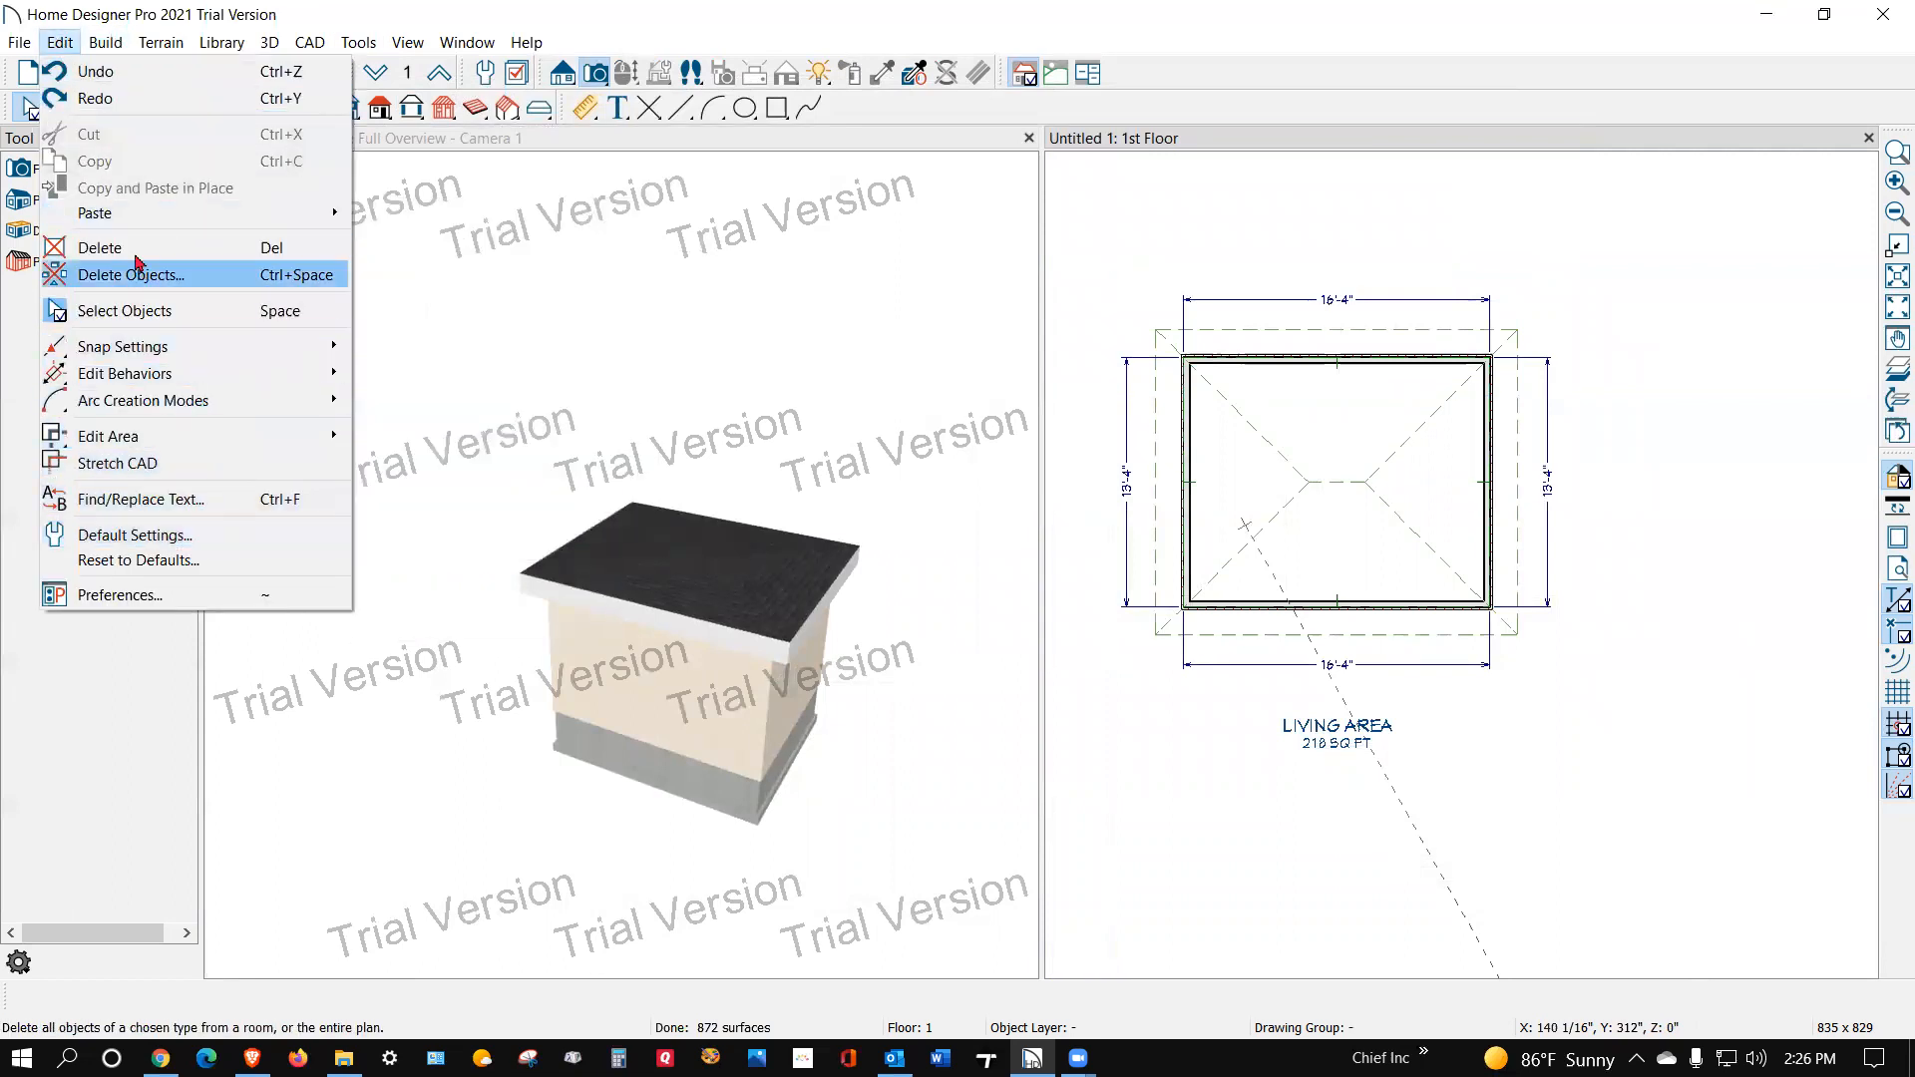
mouse_move(117, 45)
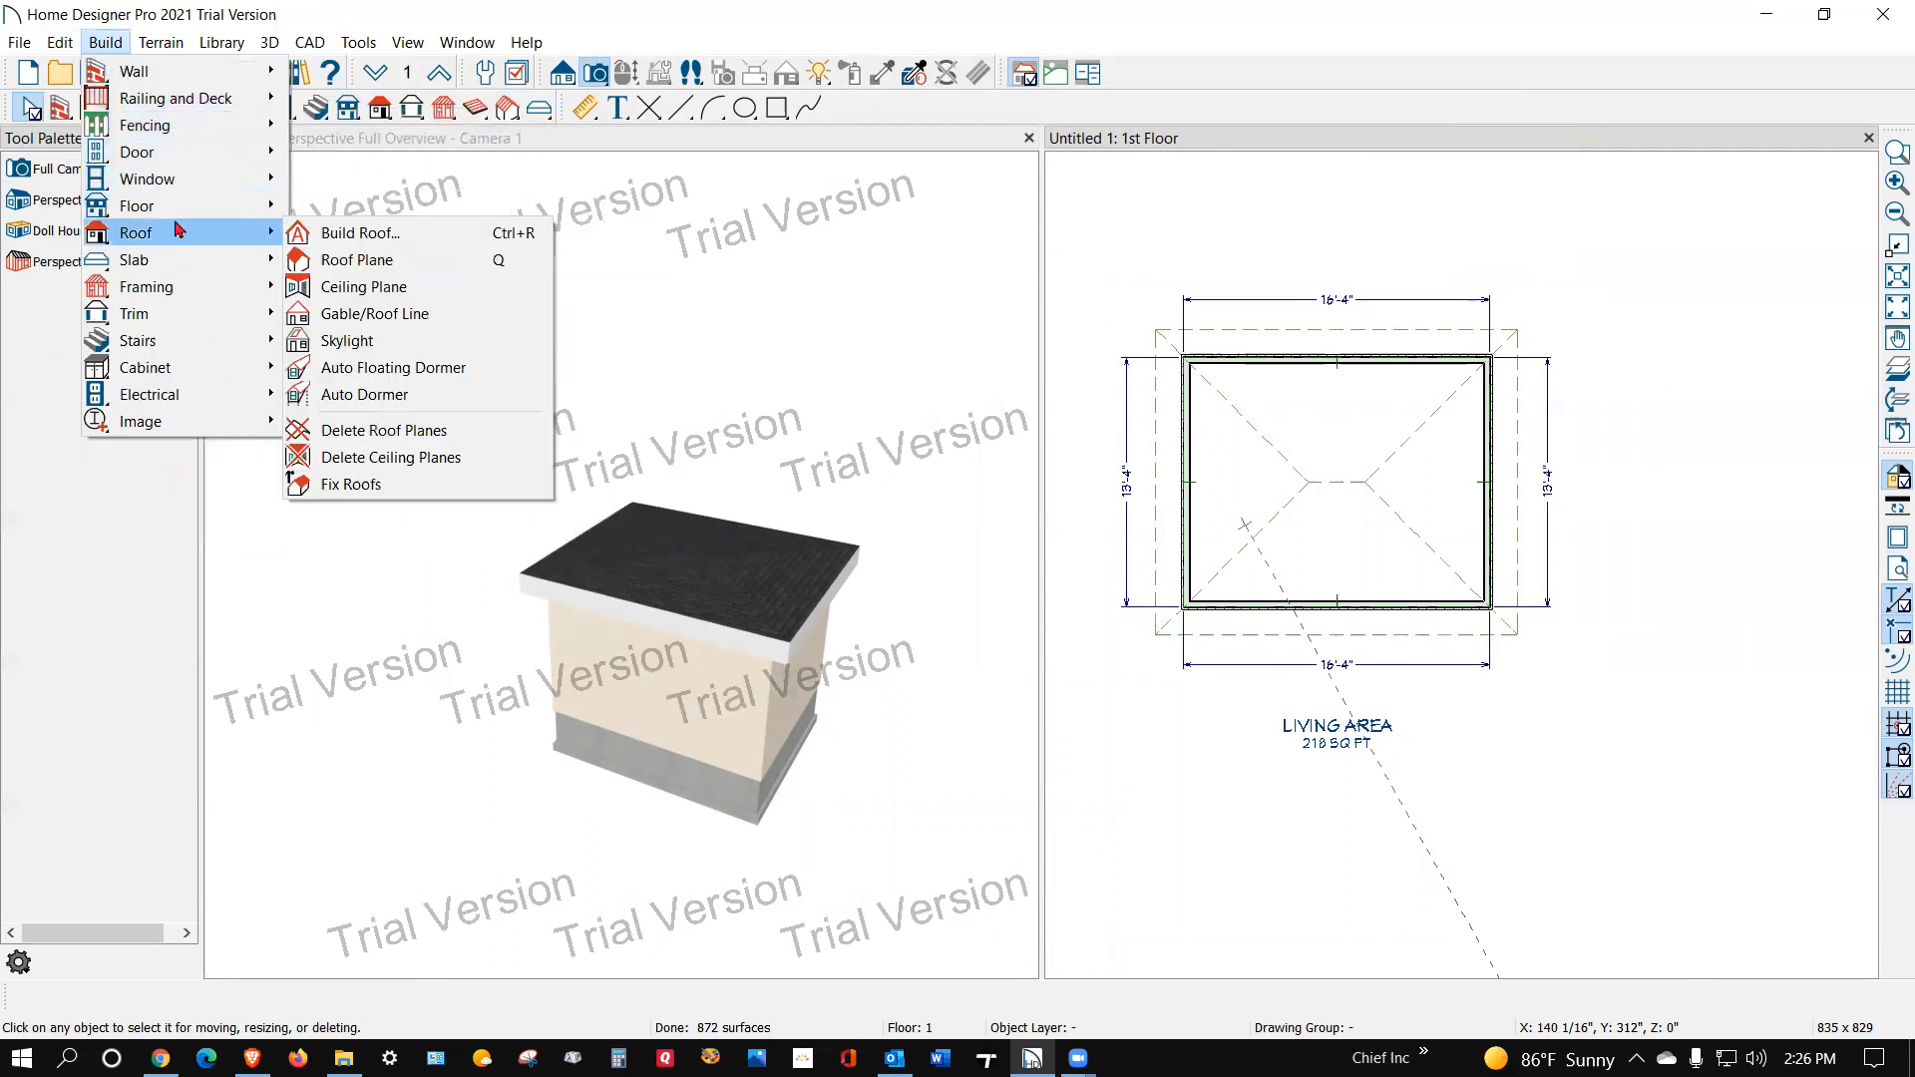
mouse_move(229, 207)
left_click(446, 213)
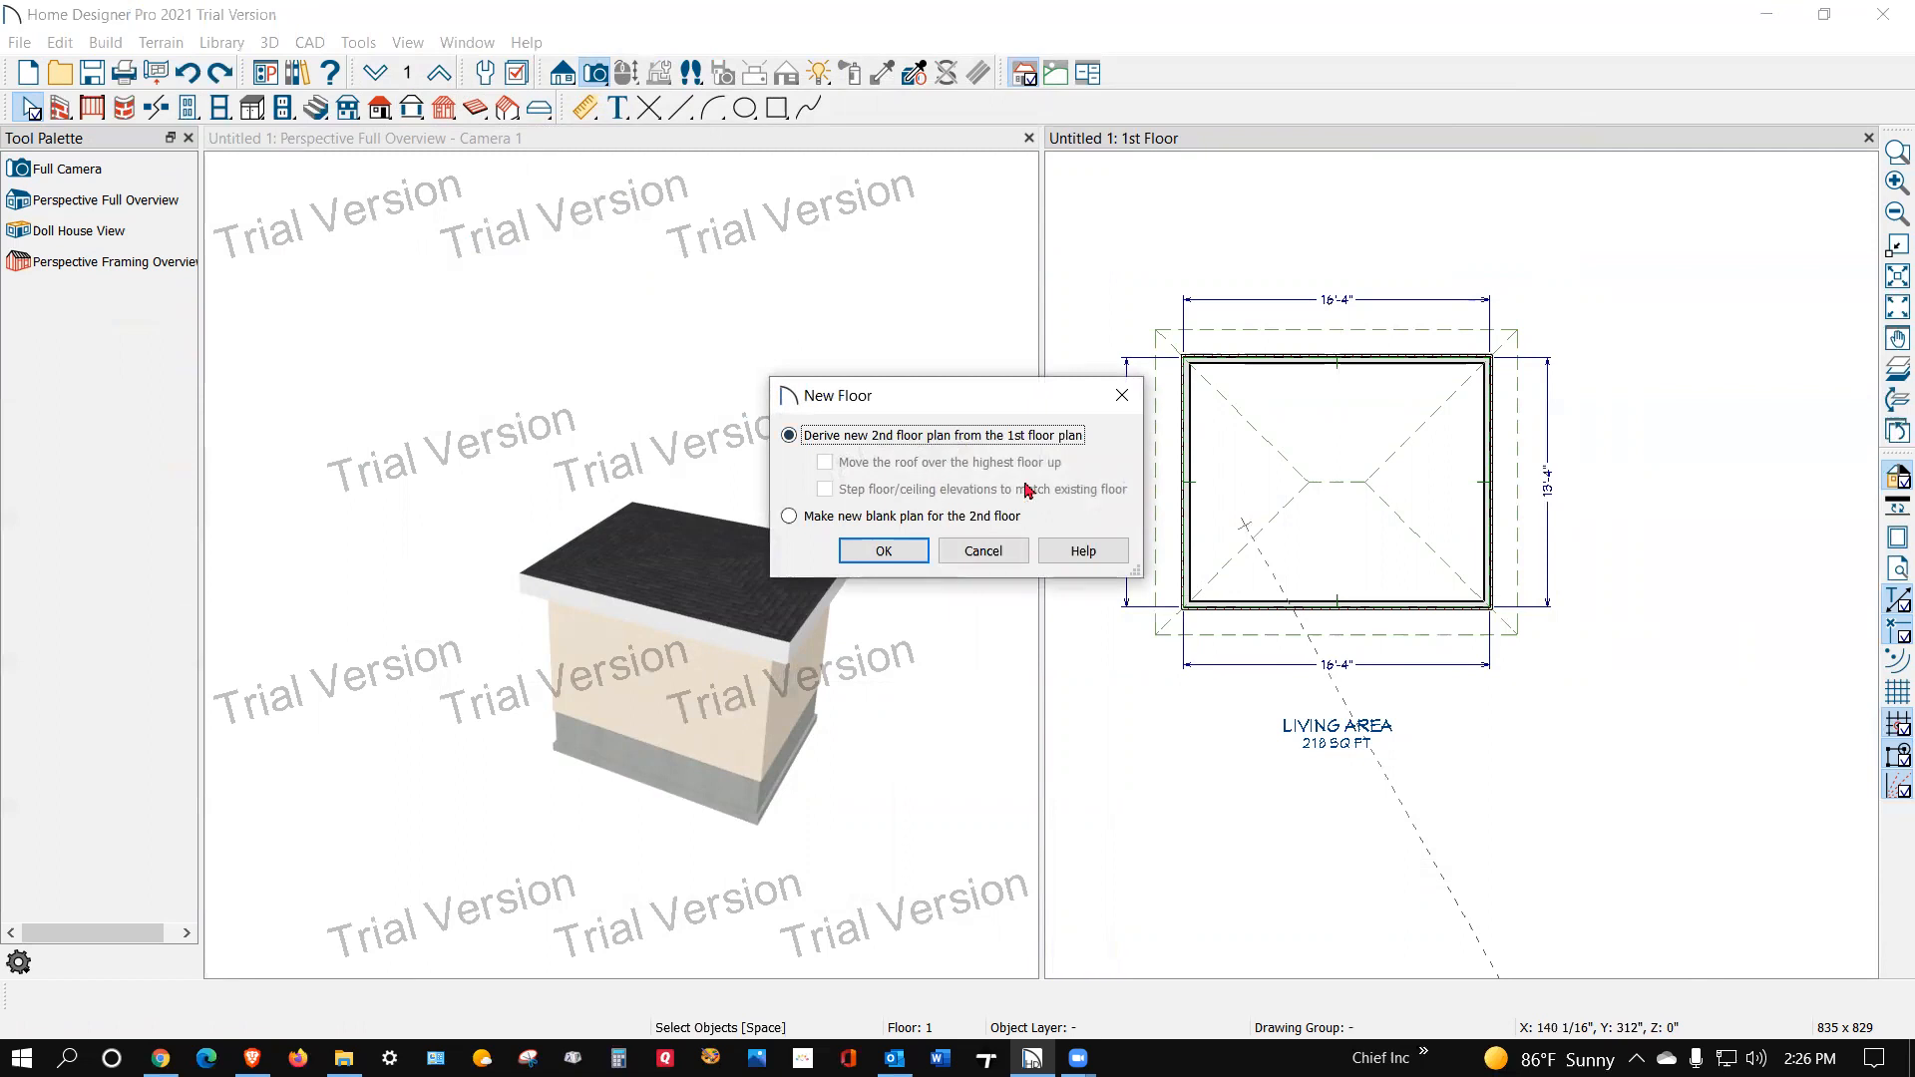
left_click(864, 558)
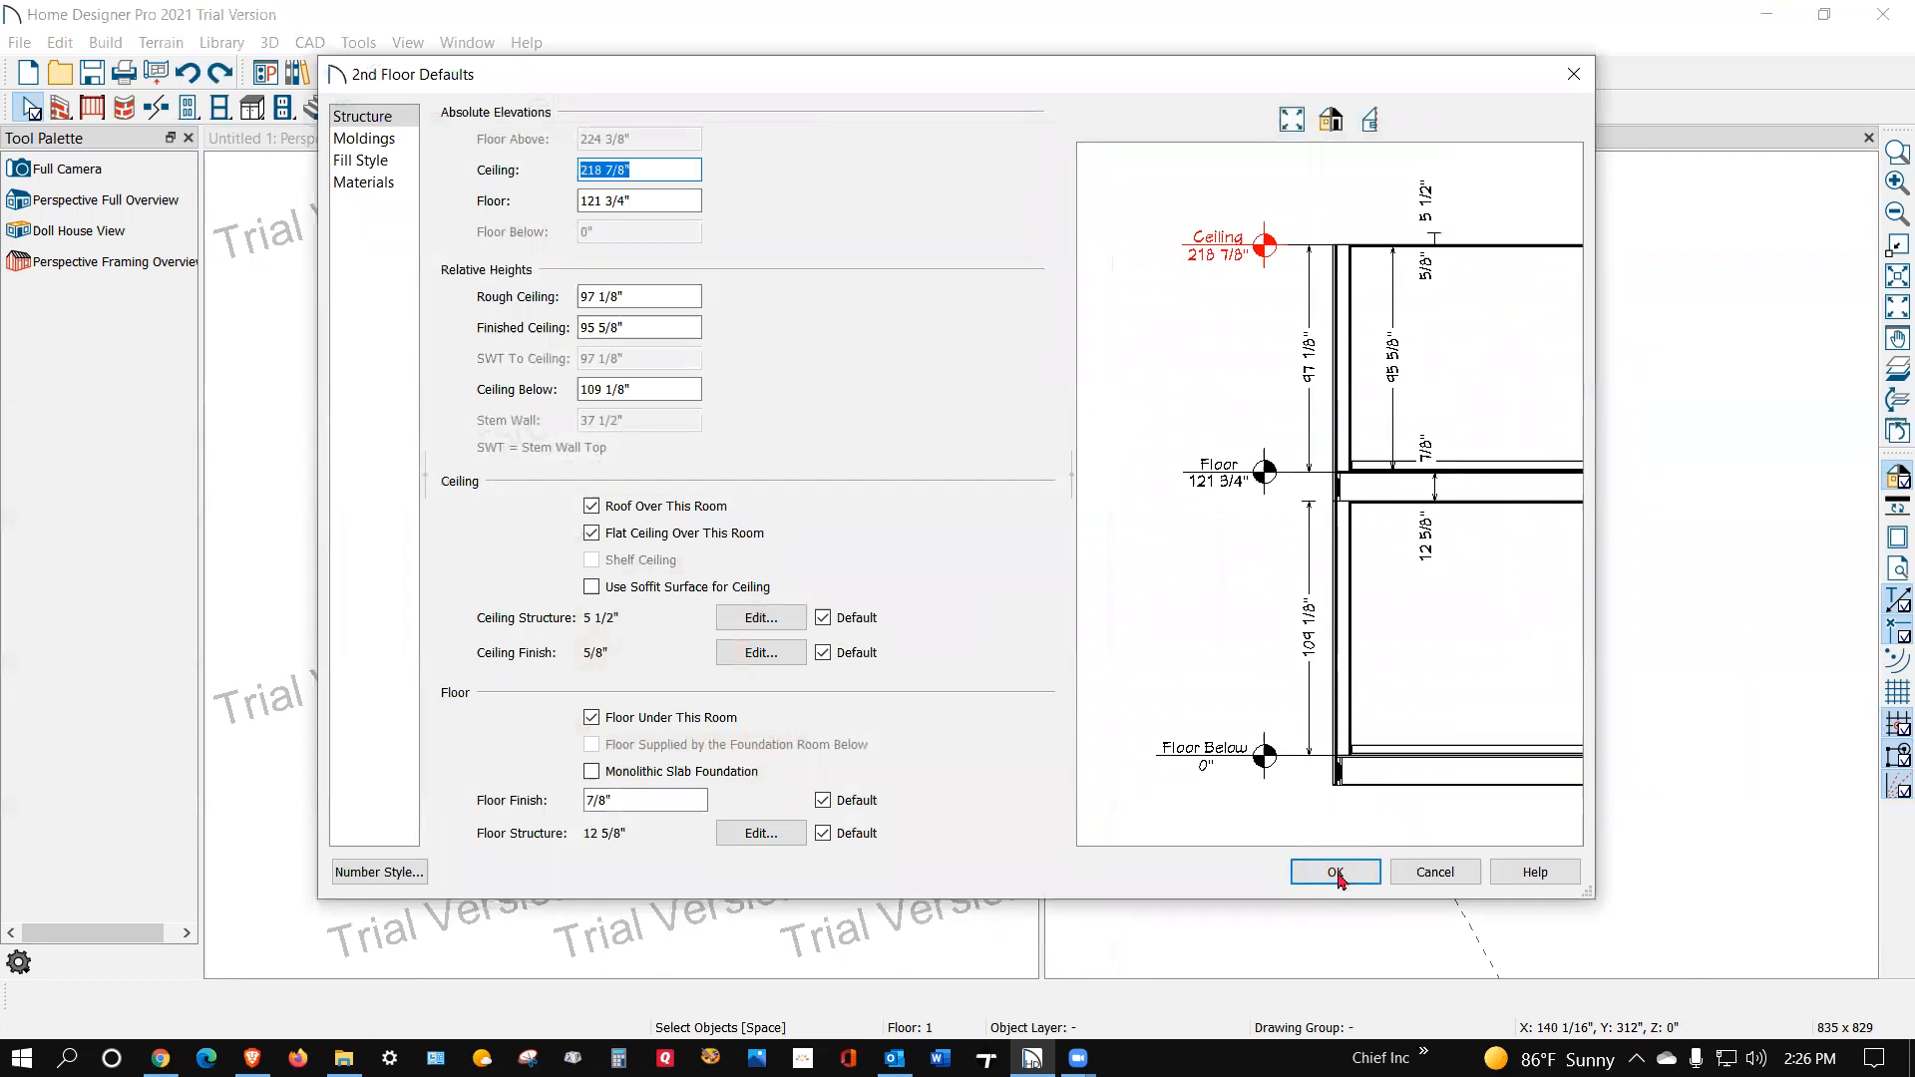
left_click(1335, 873)
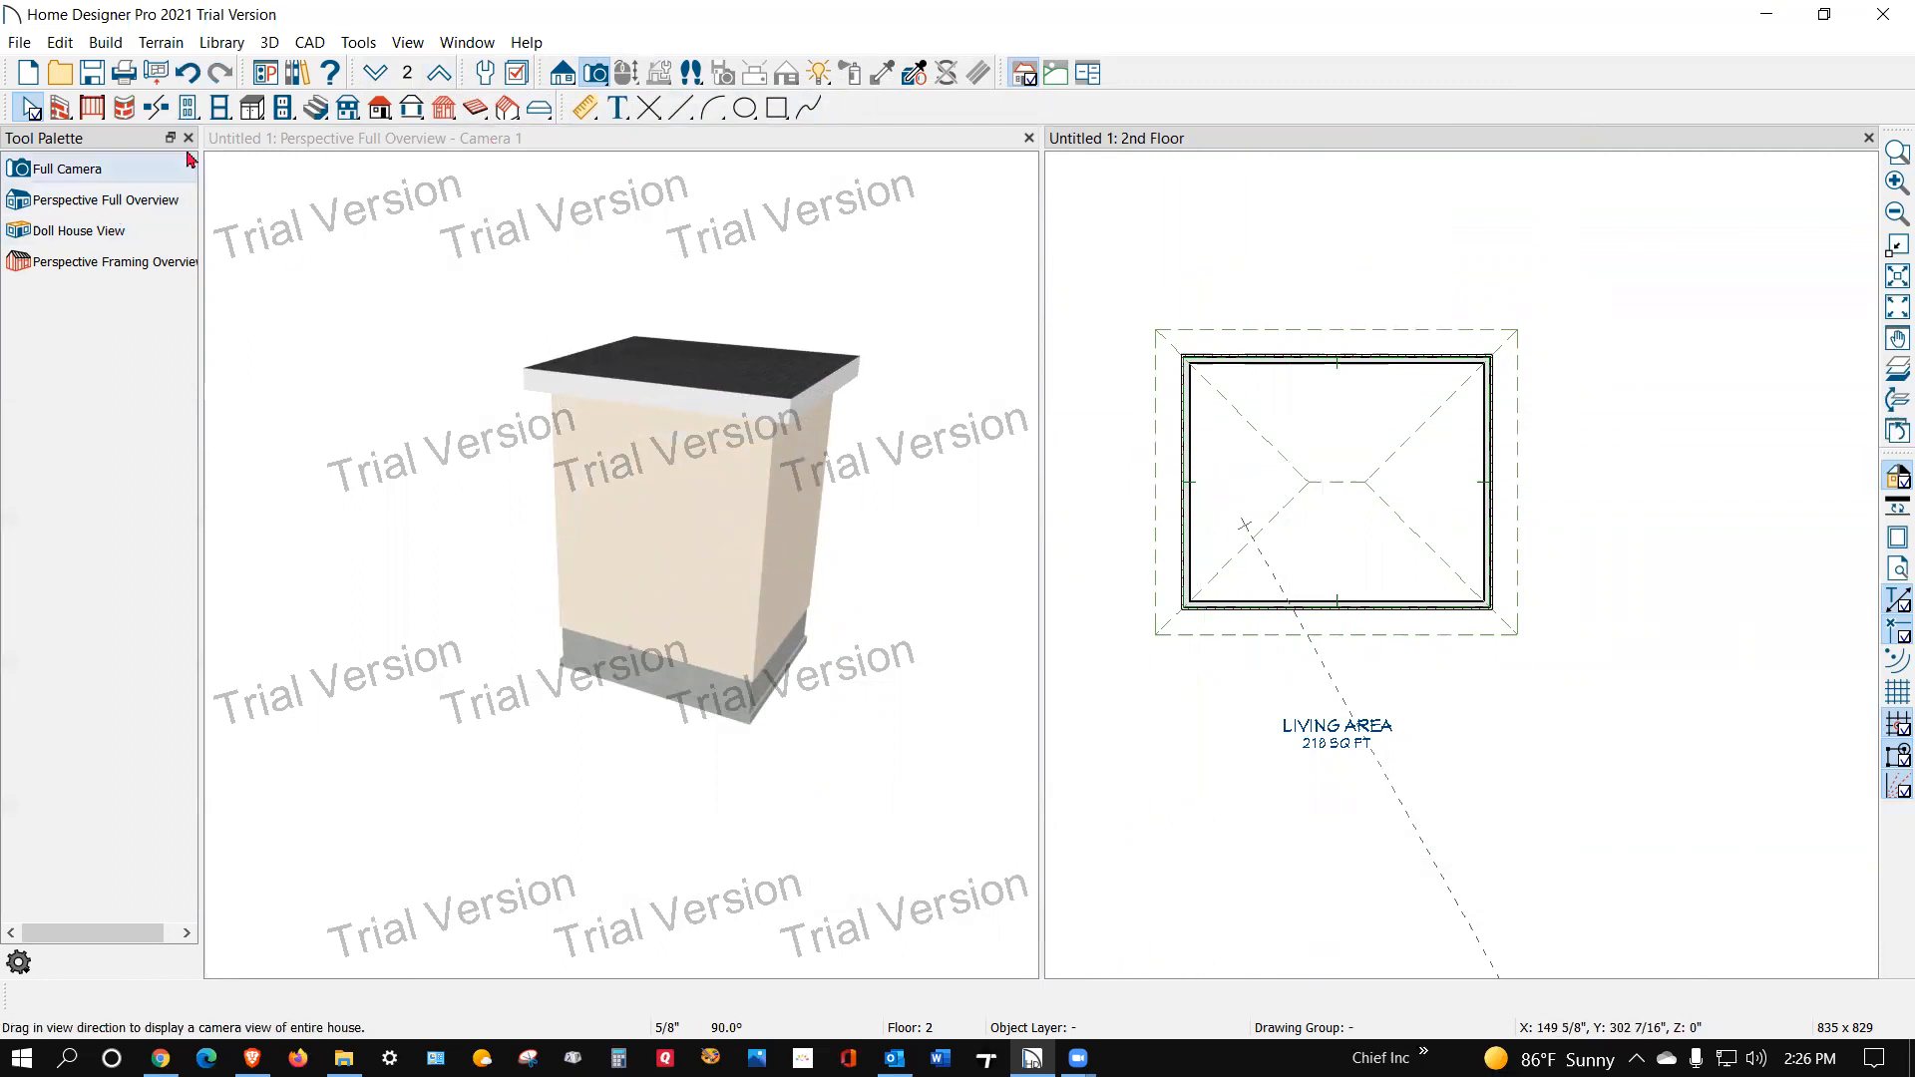
Step: Place a standard window in the front wall of each floor and a hinged door near the first floor's front corner
left_click(220, 107)
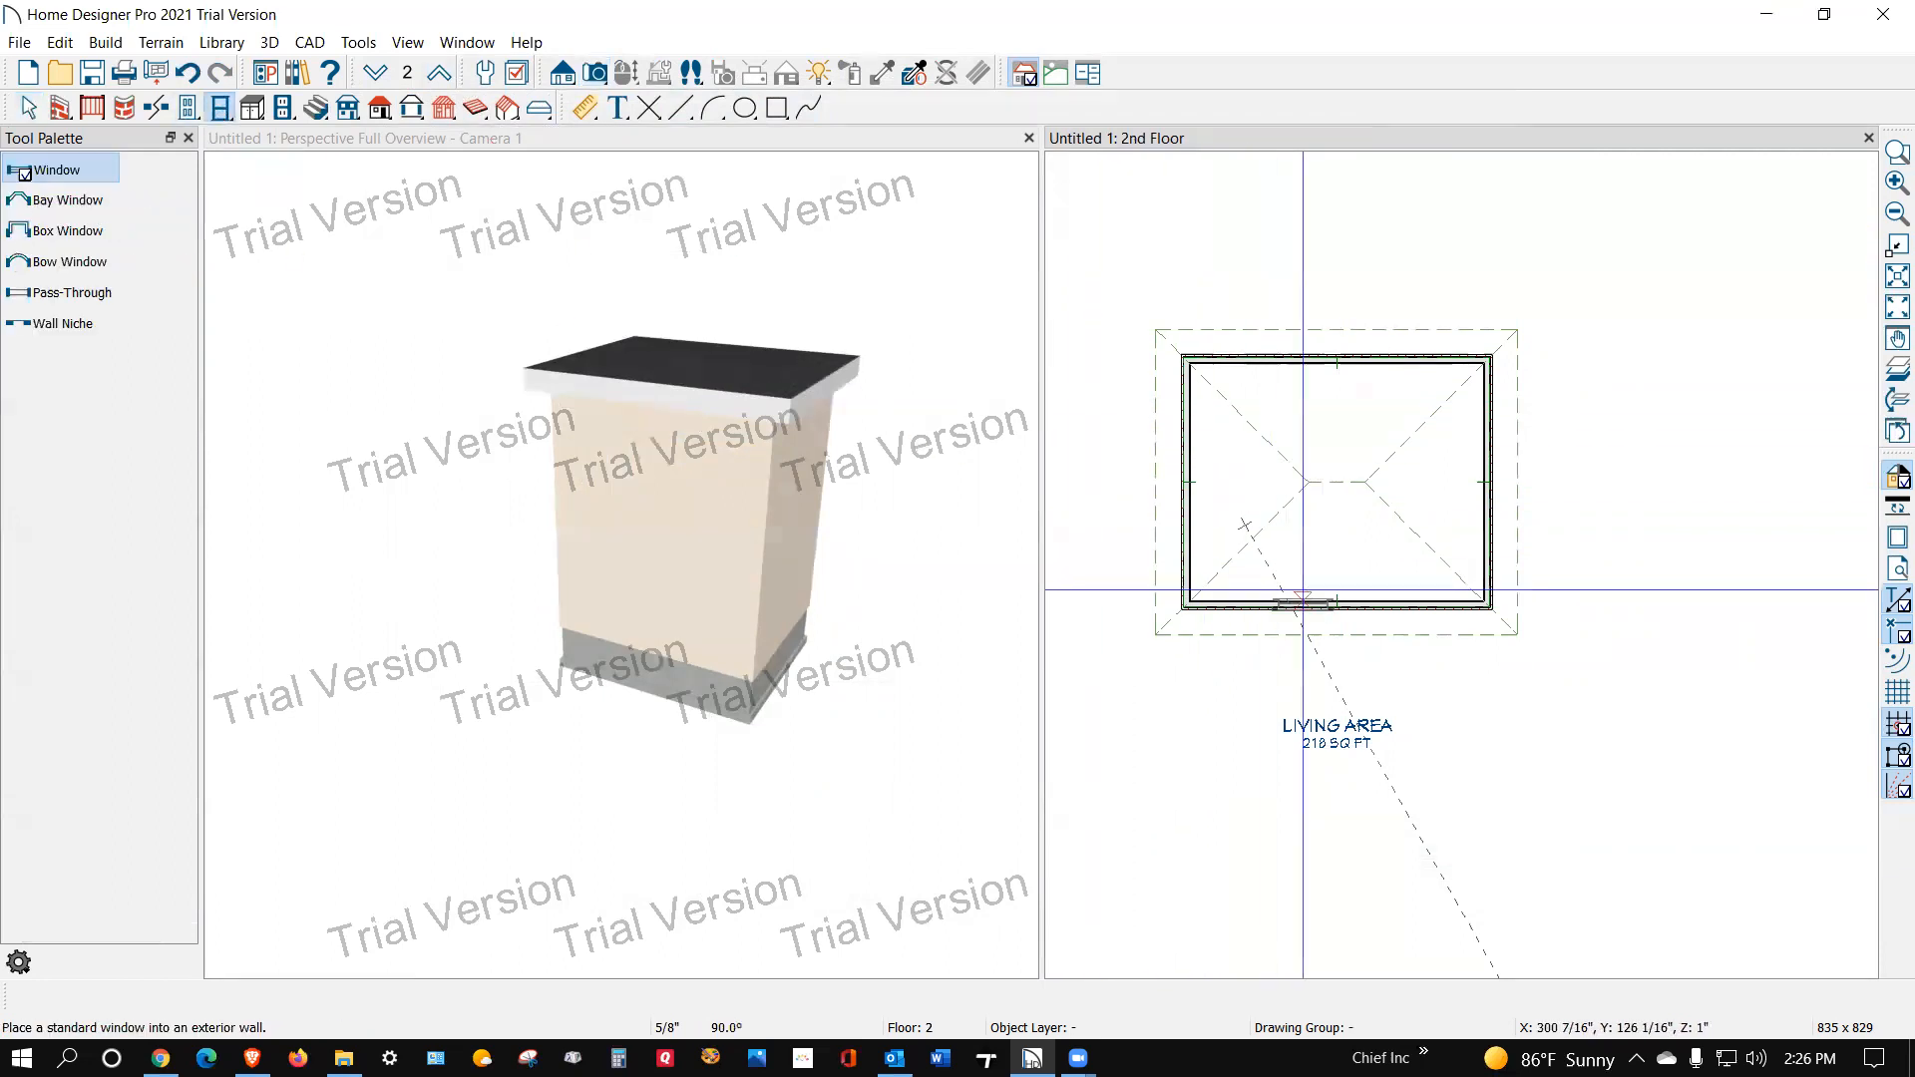
left_click(1349, 597)
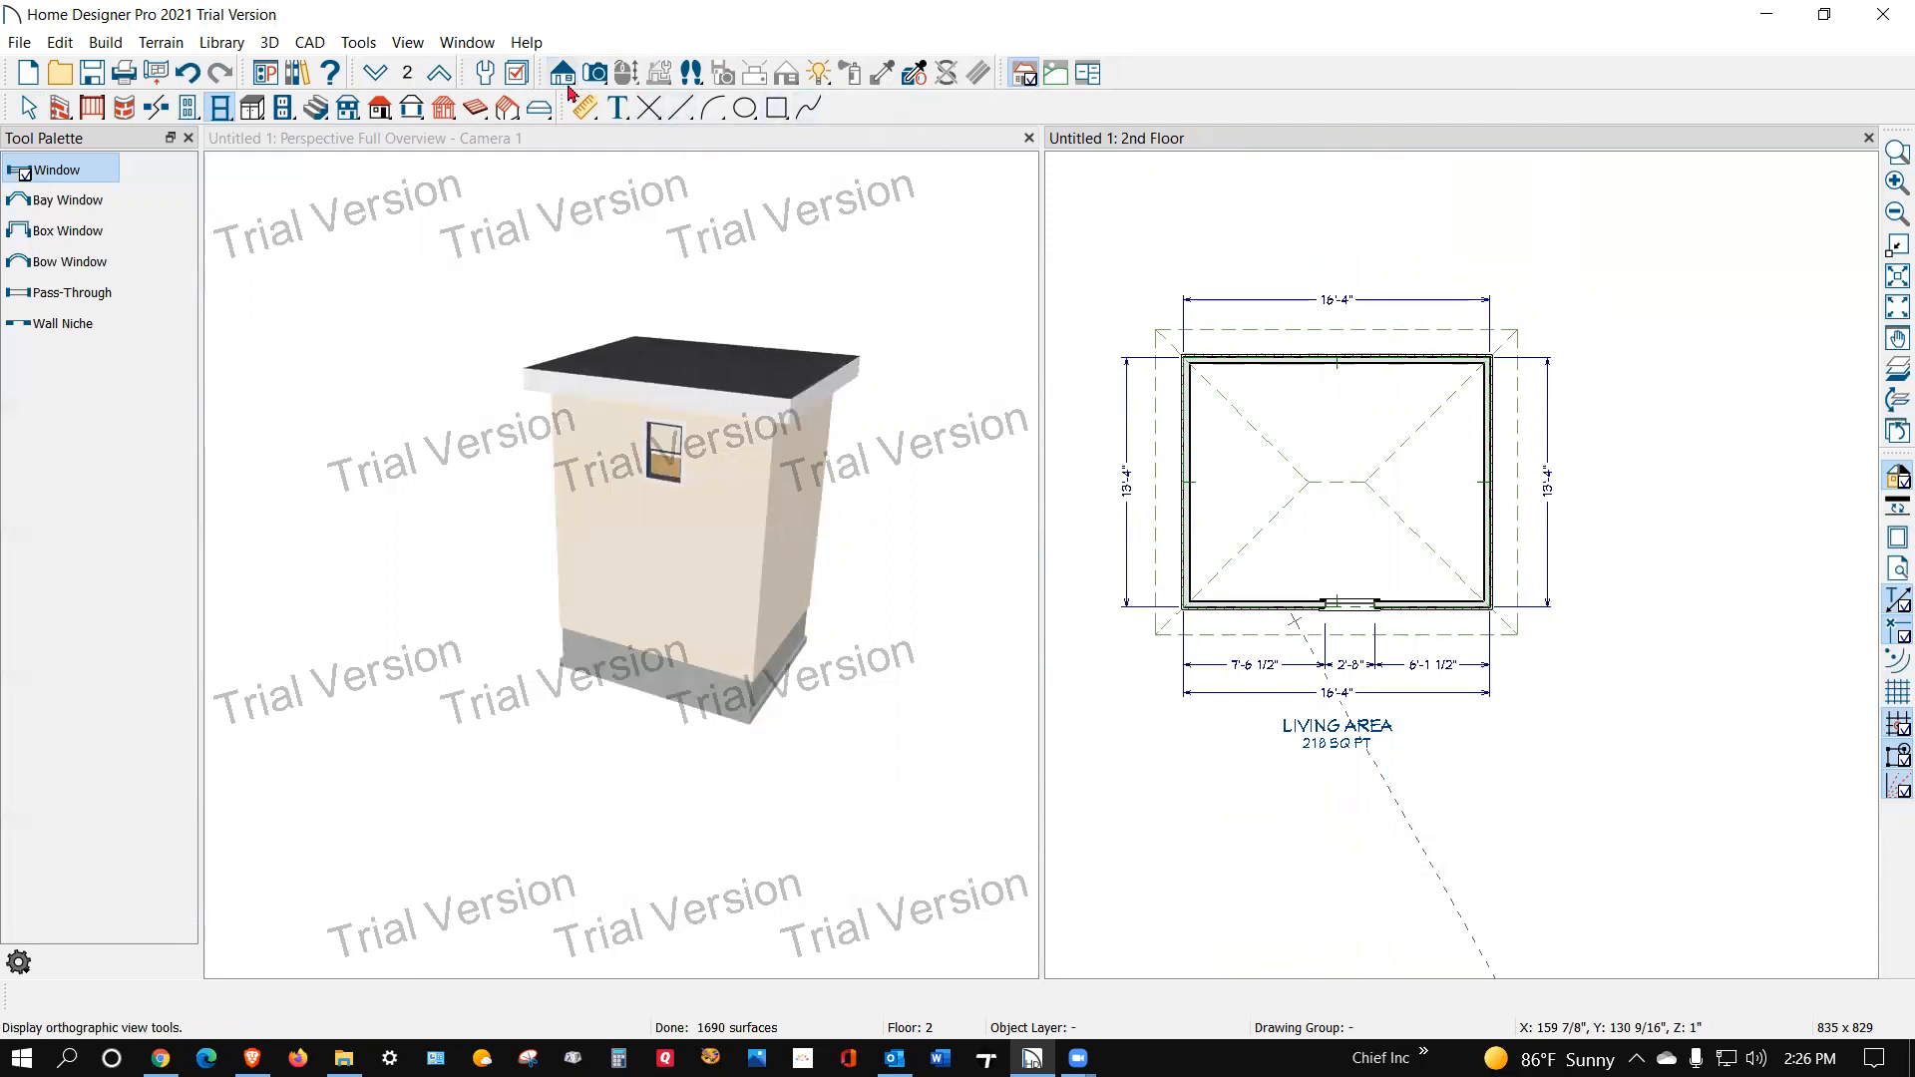
left_click(387, 75)
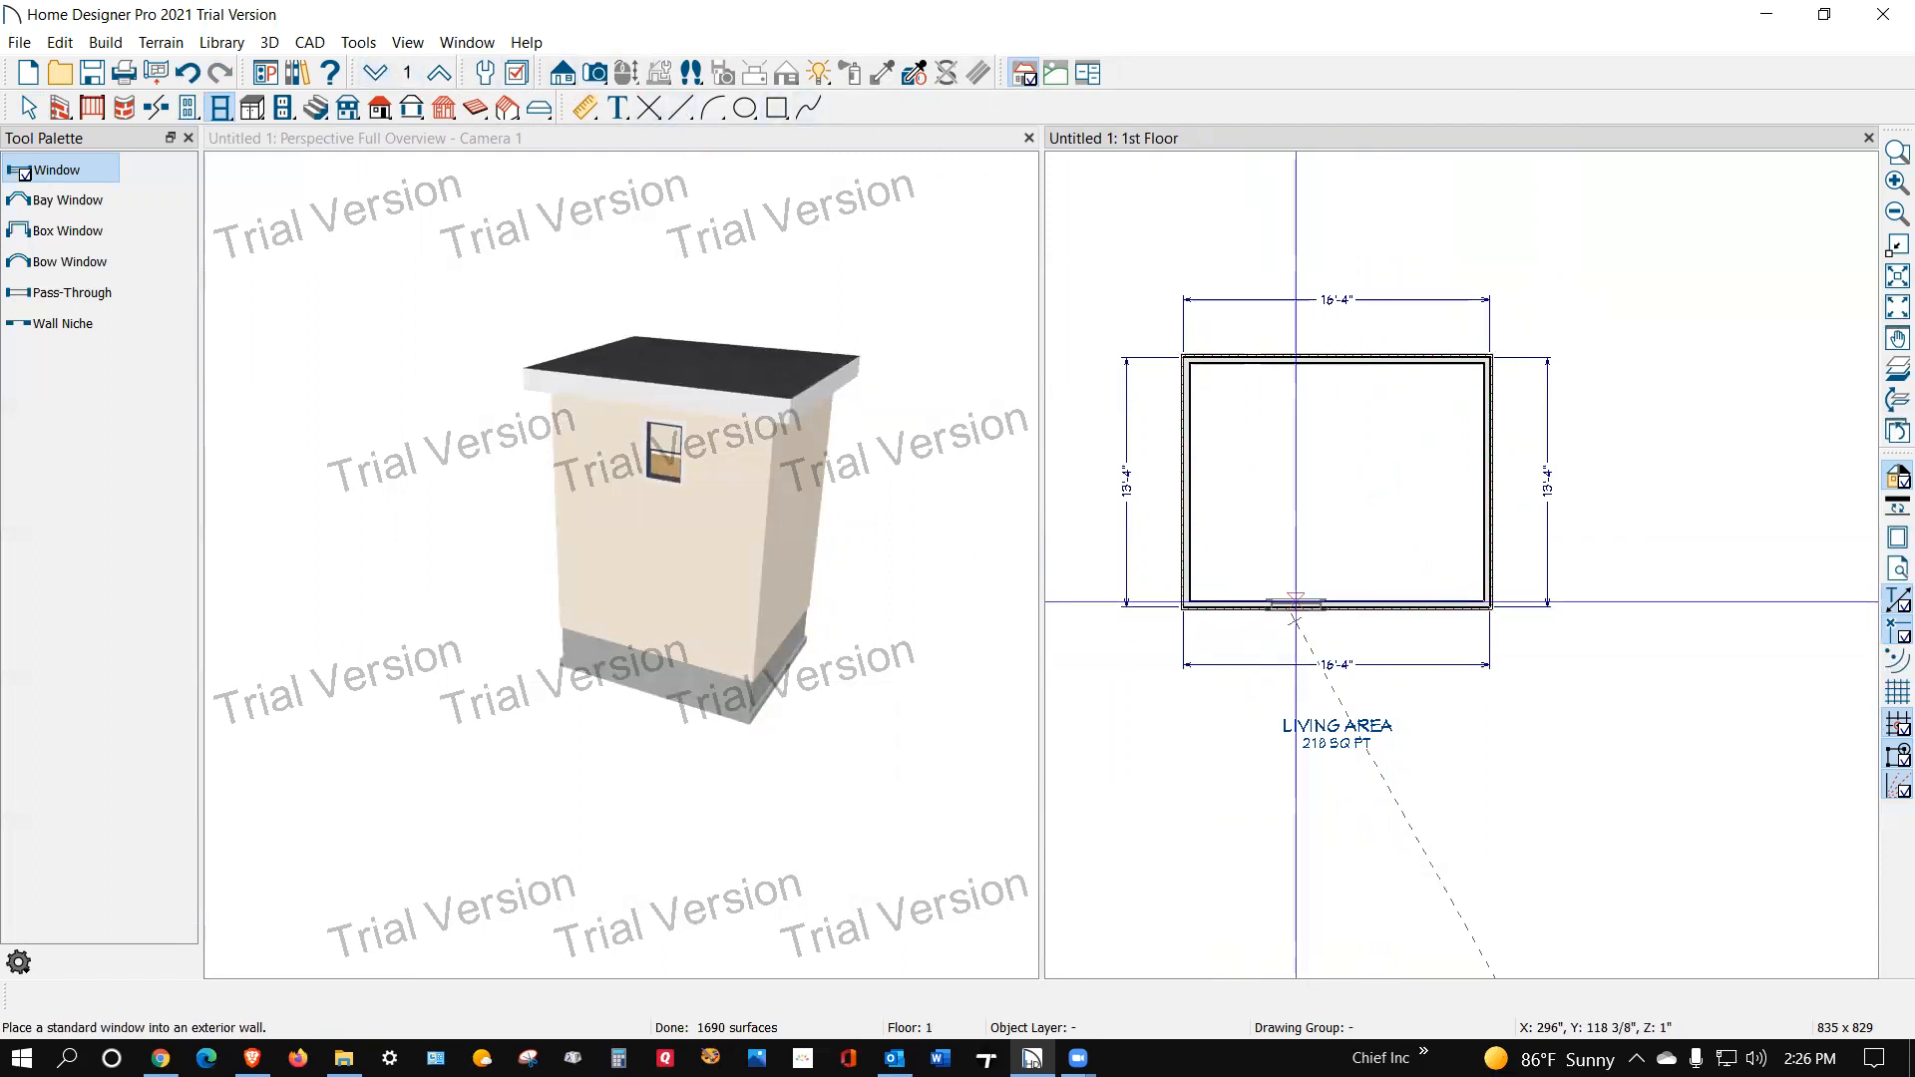
left_click(1246, 597)
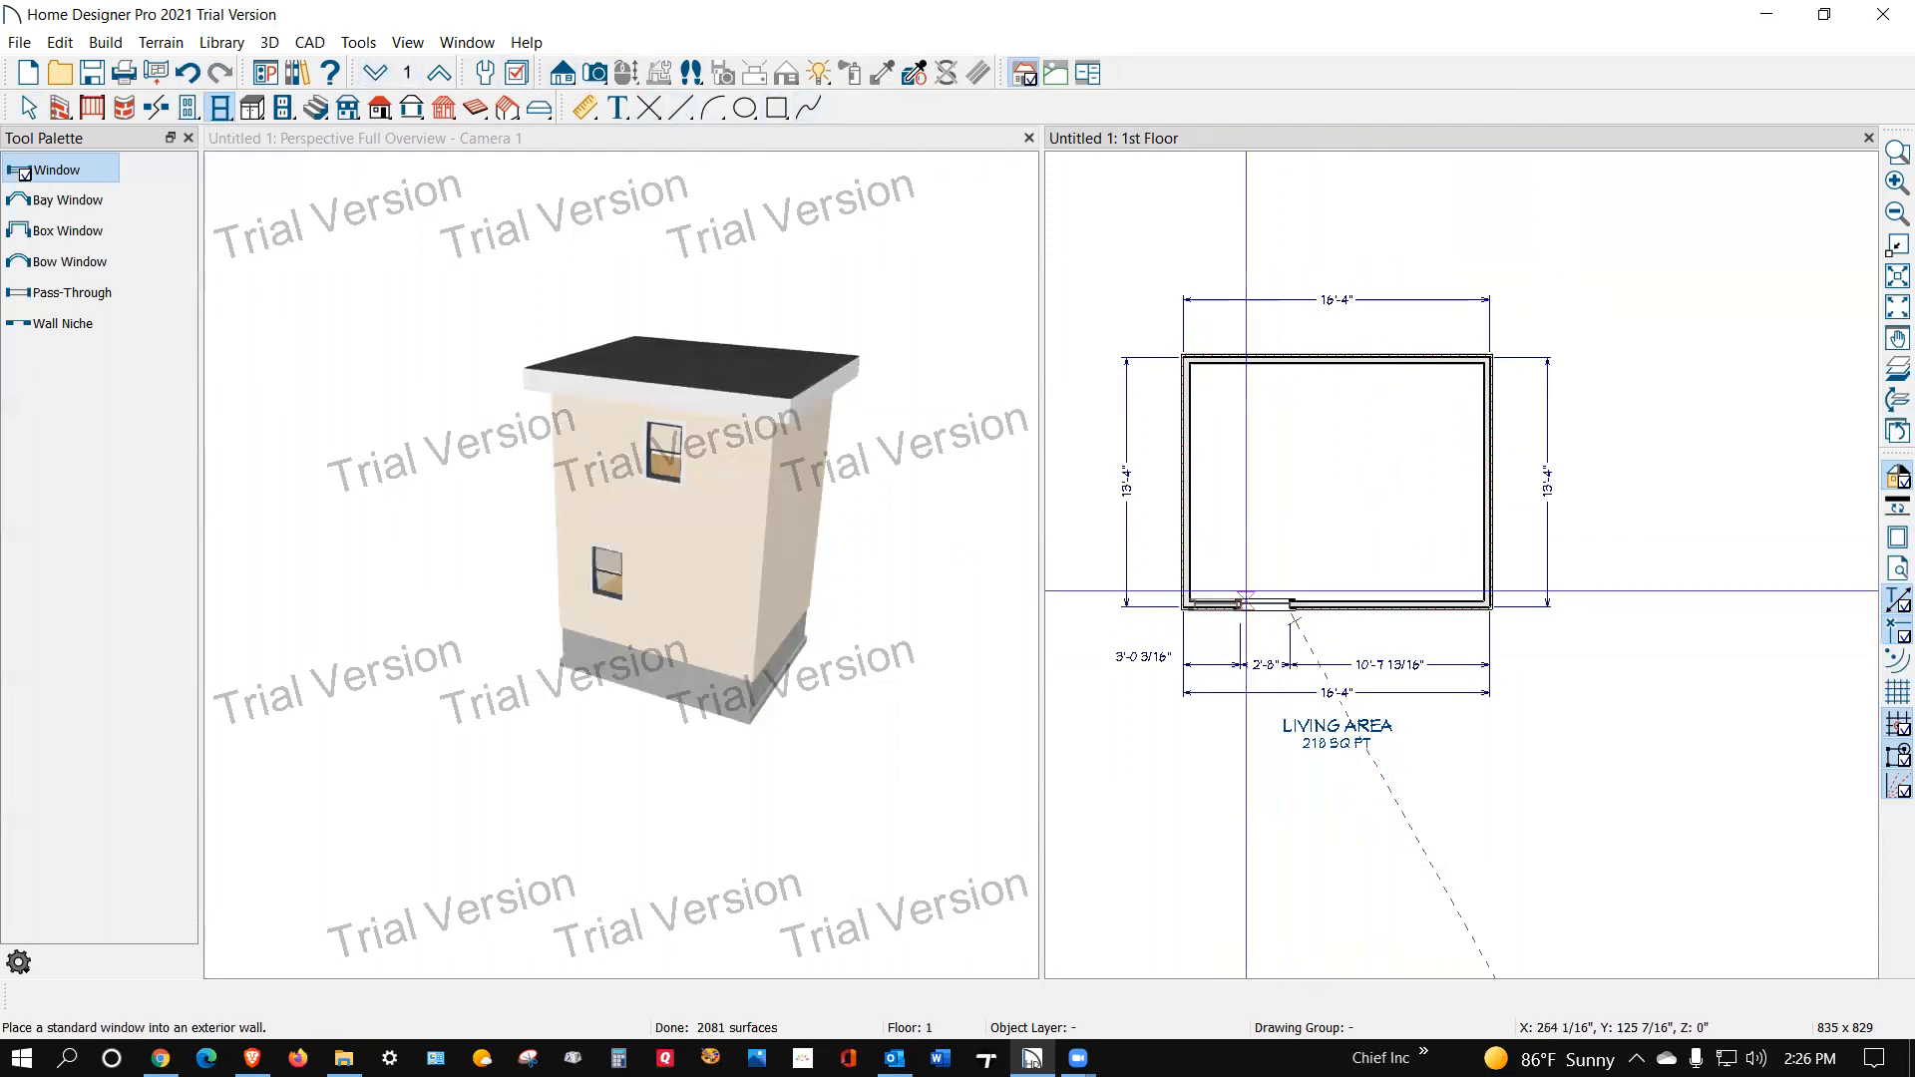
left_click(189, 110)
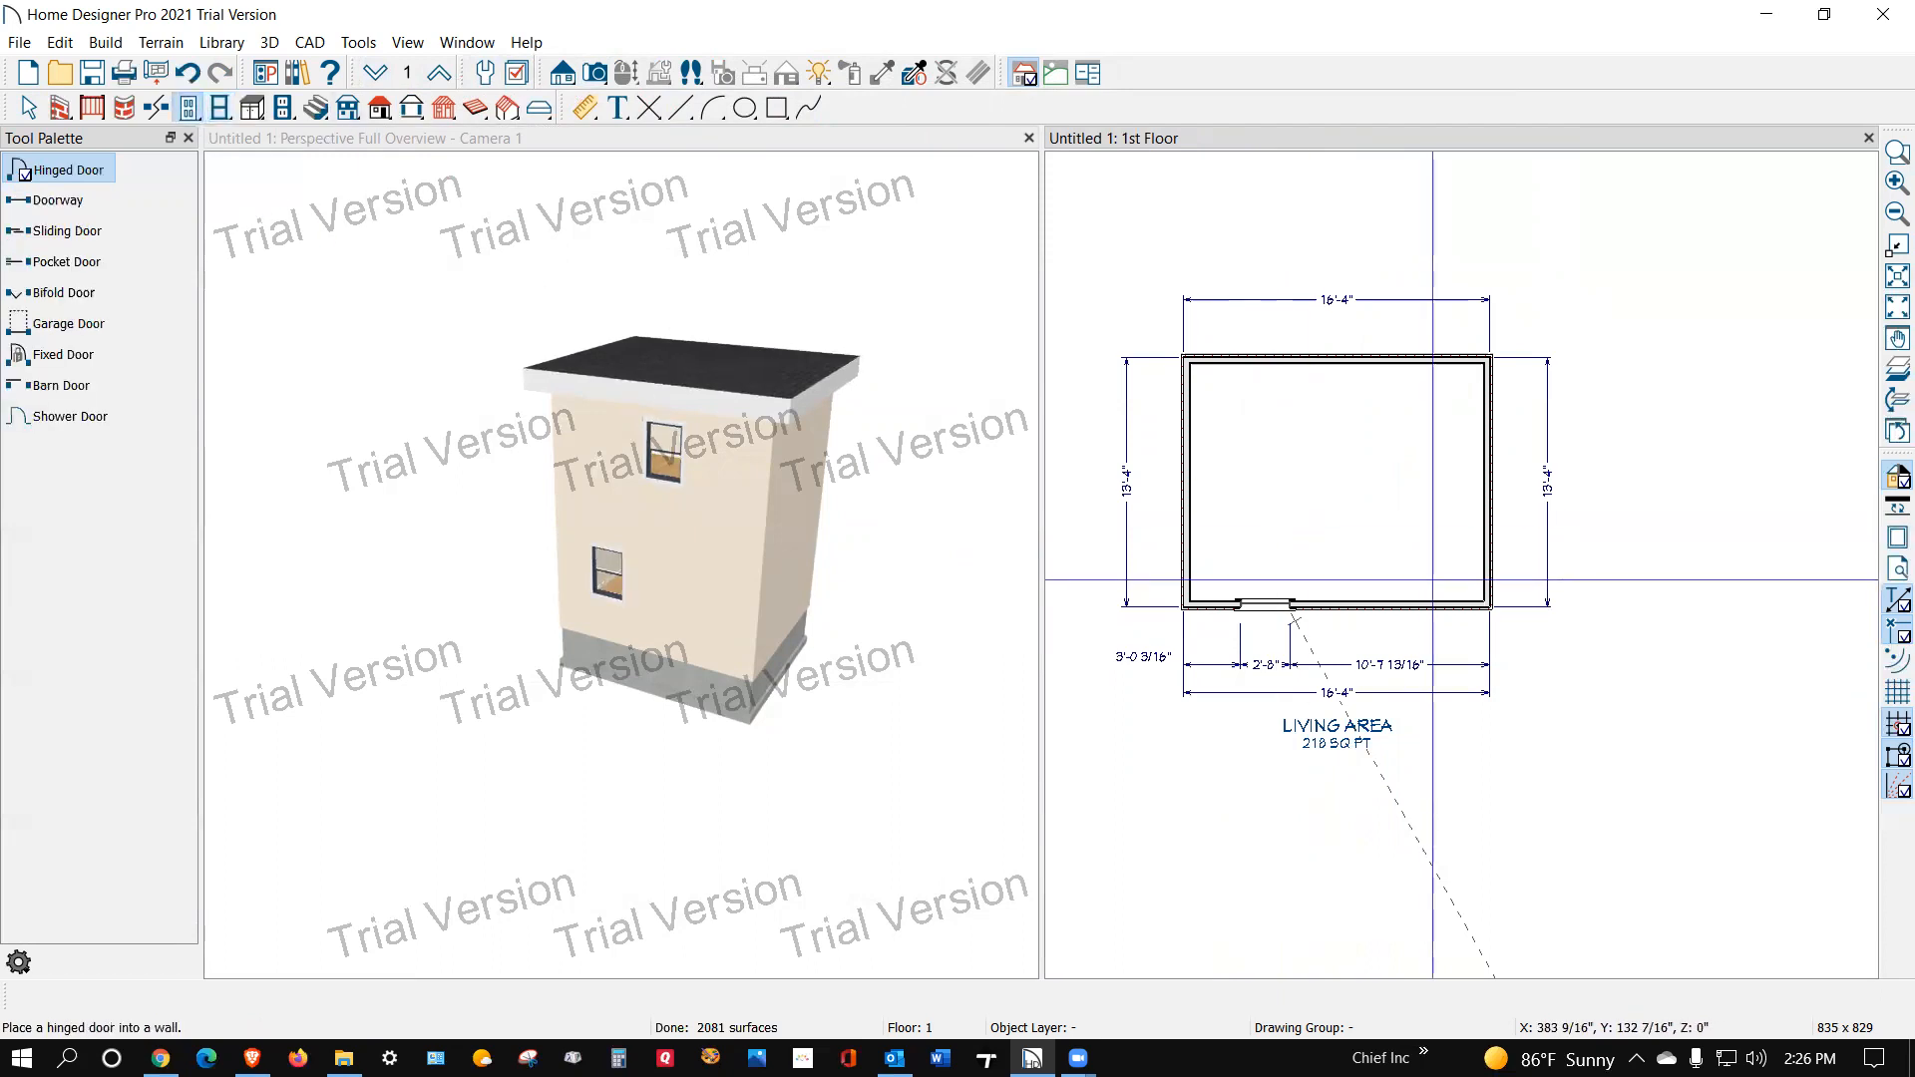
left_click(1442, 601)
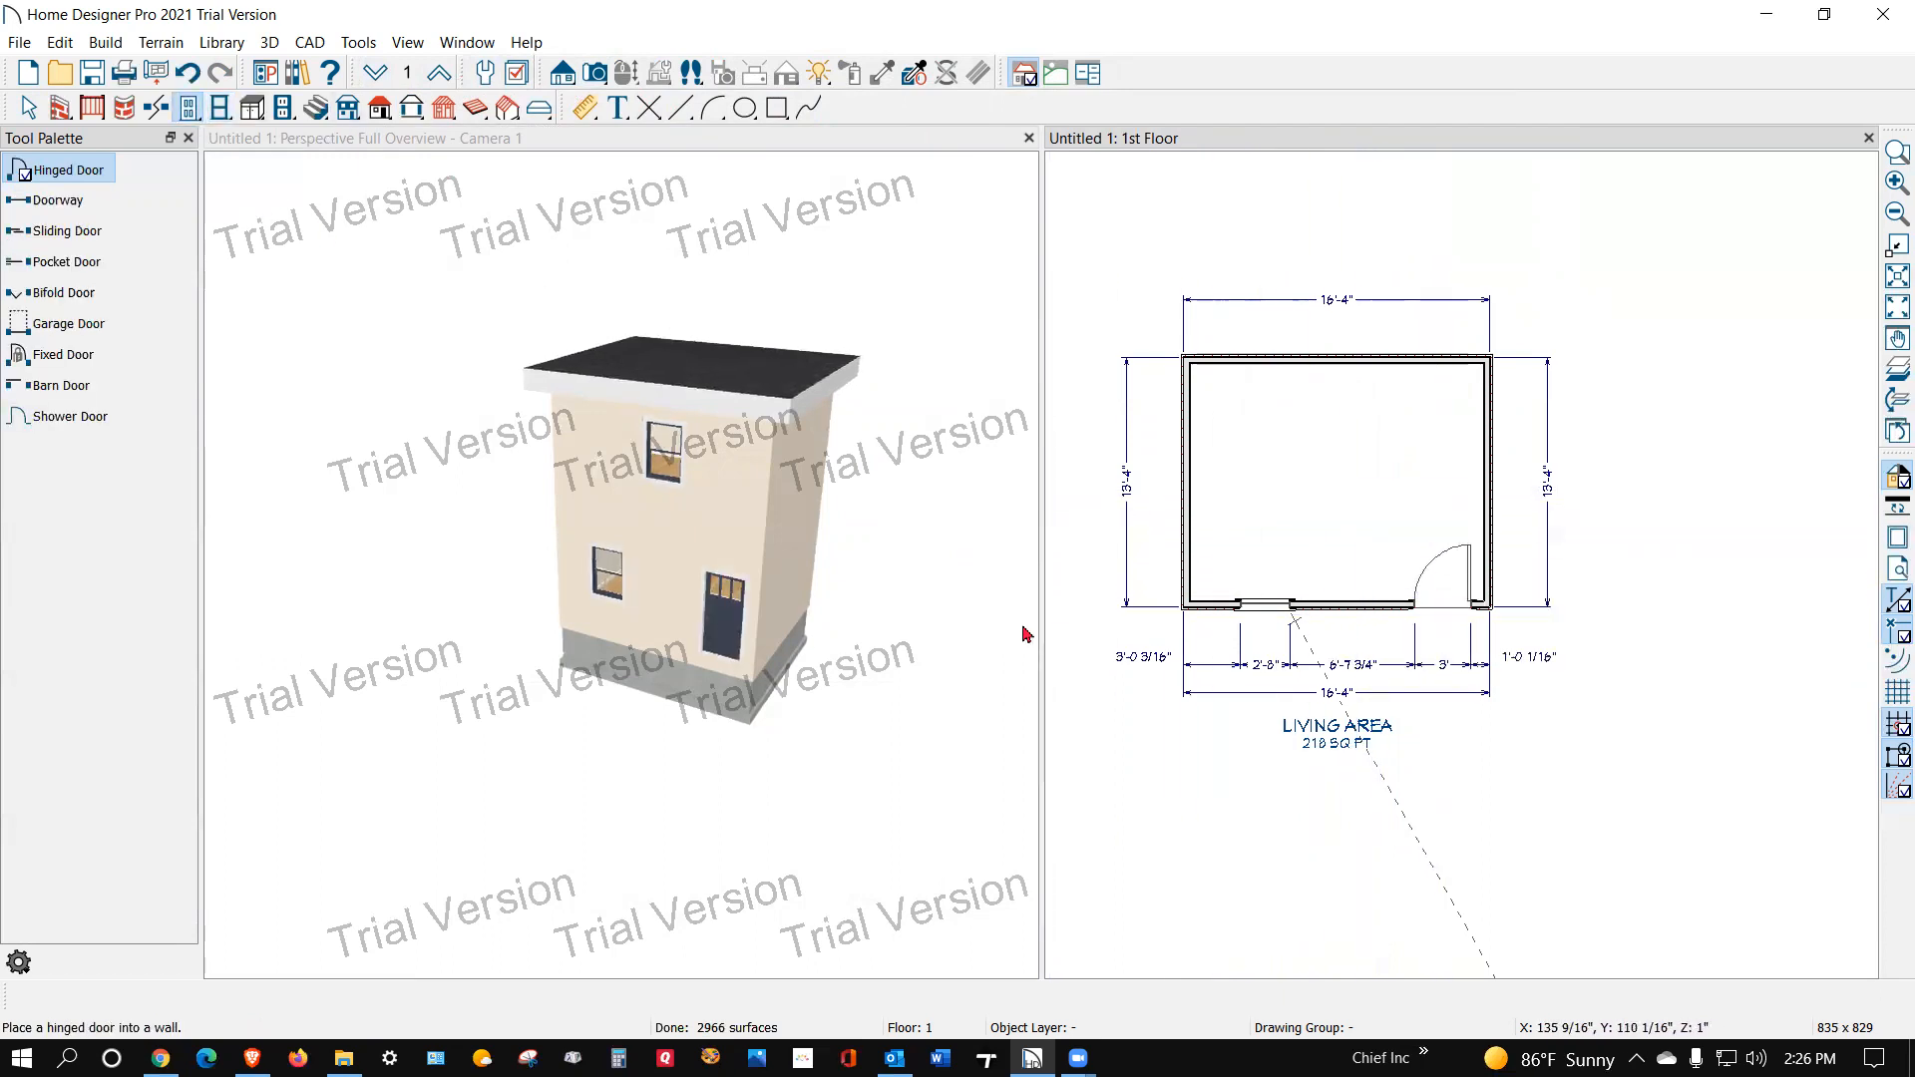
Step: Create a terrain perimeter around the house and set its subfloor height above terrain to 7" instead of automatic
left_click(176, 43)
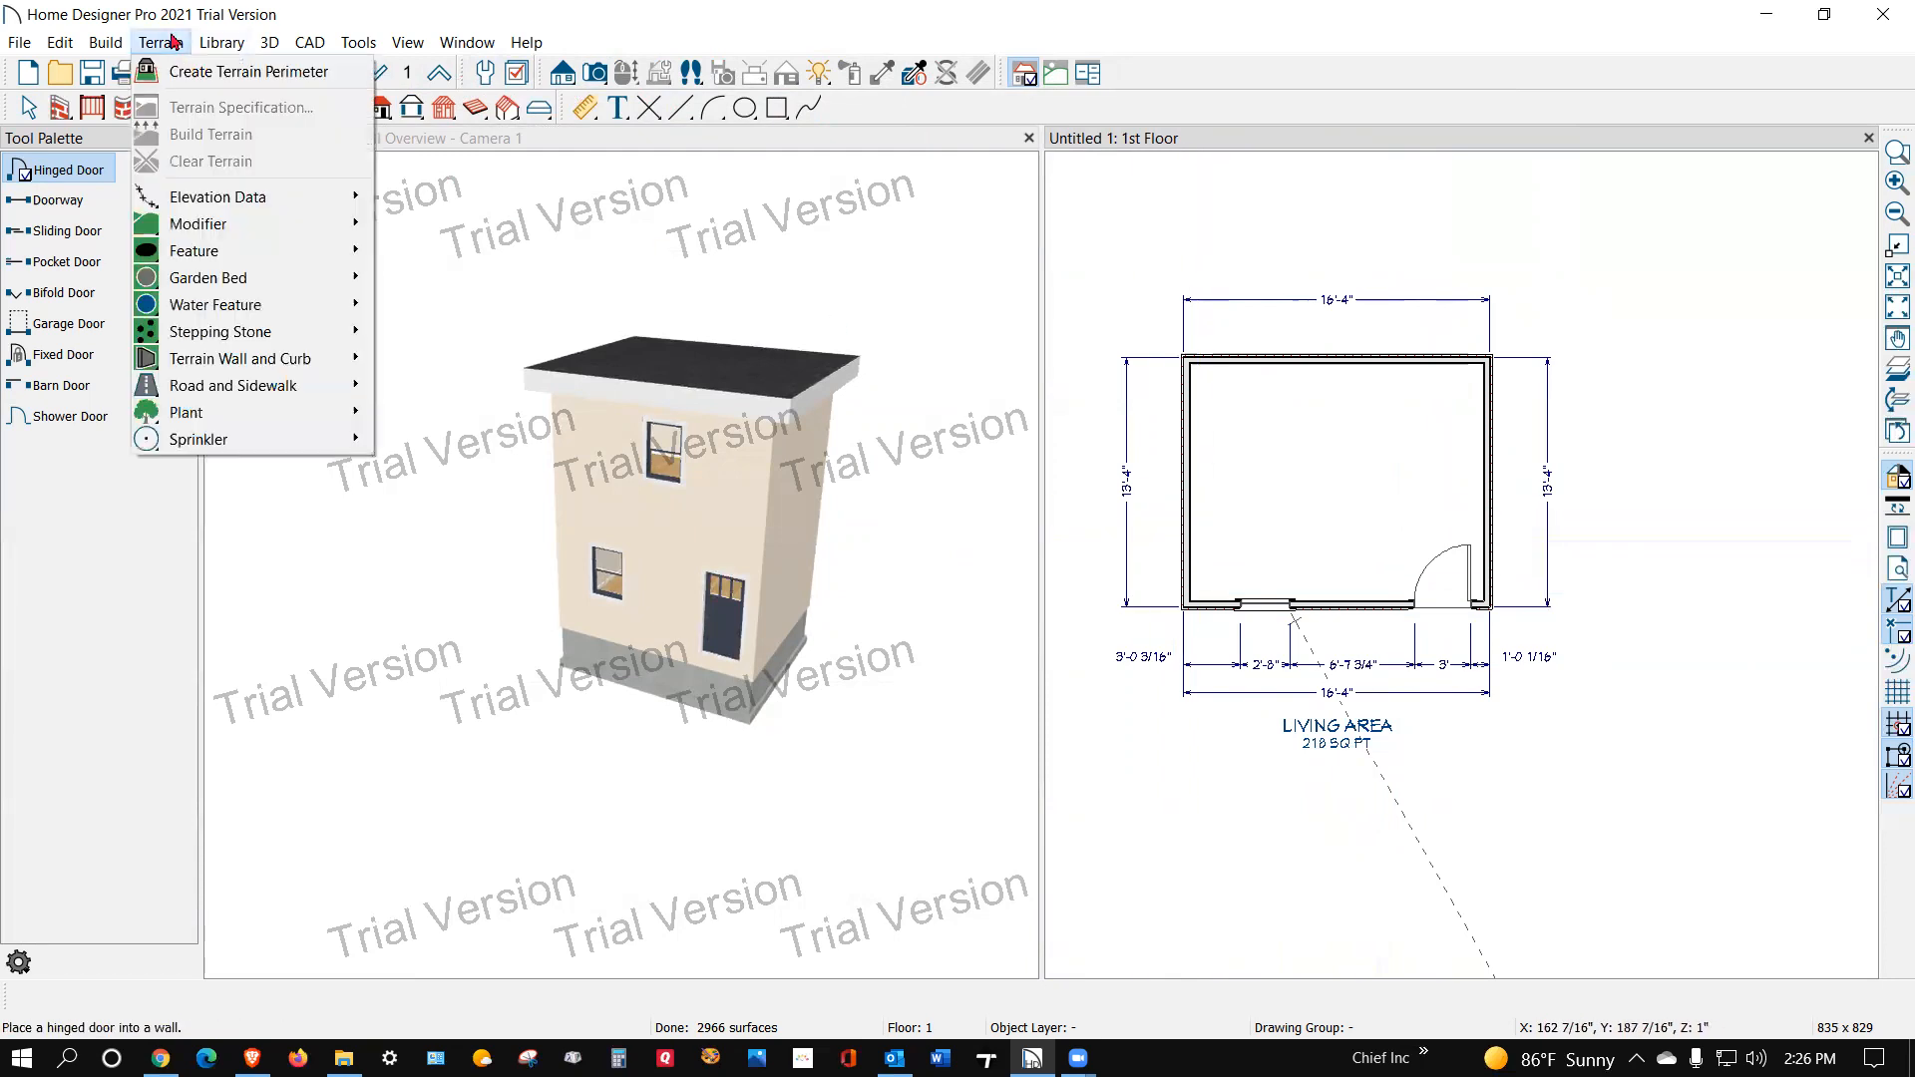
left_click(185, 70)
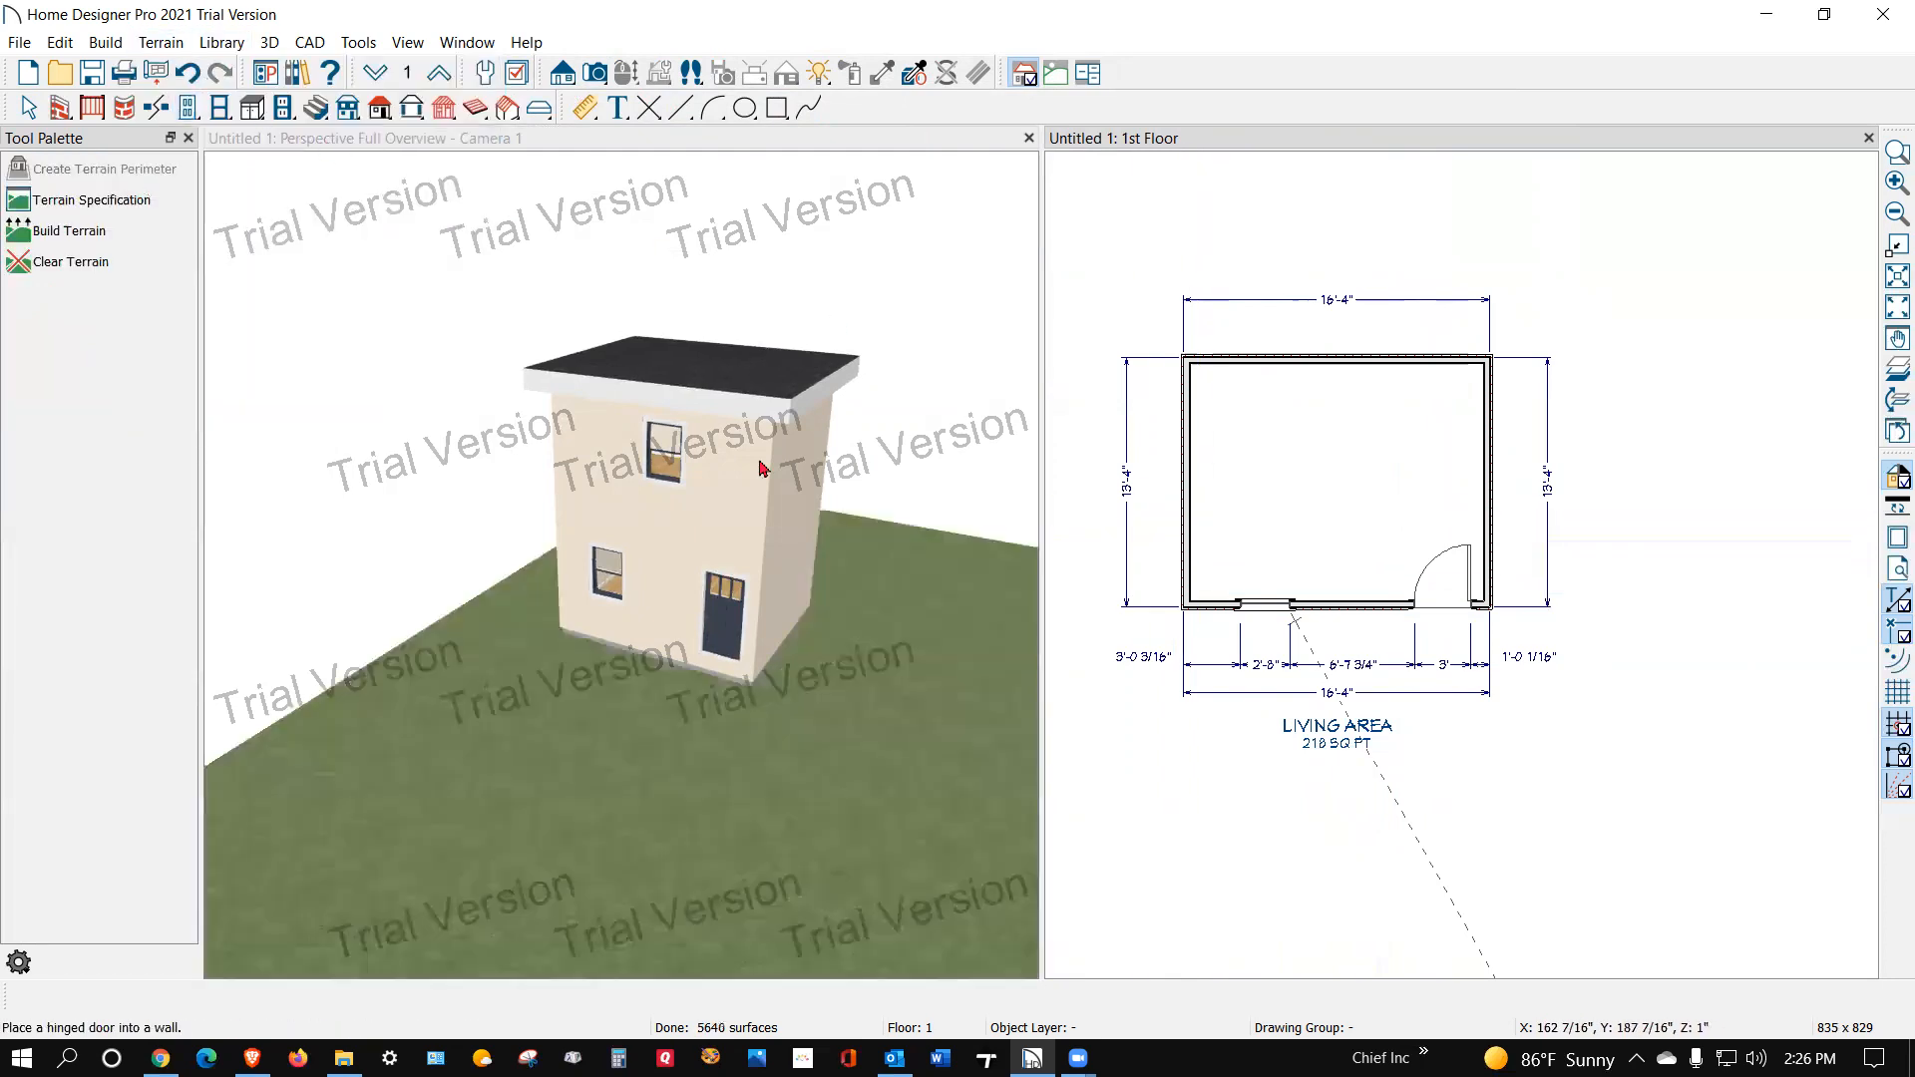
double_click(883, 659)
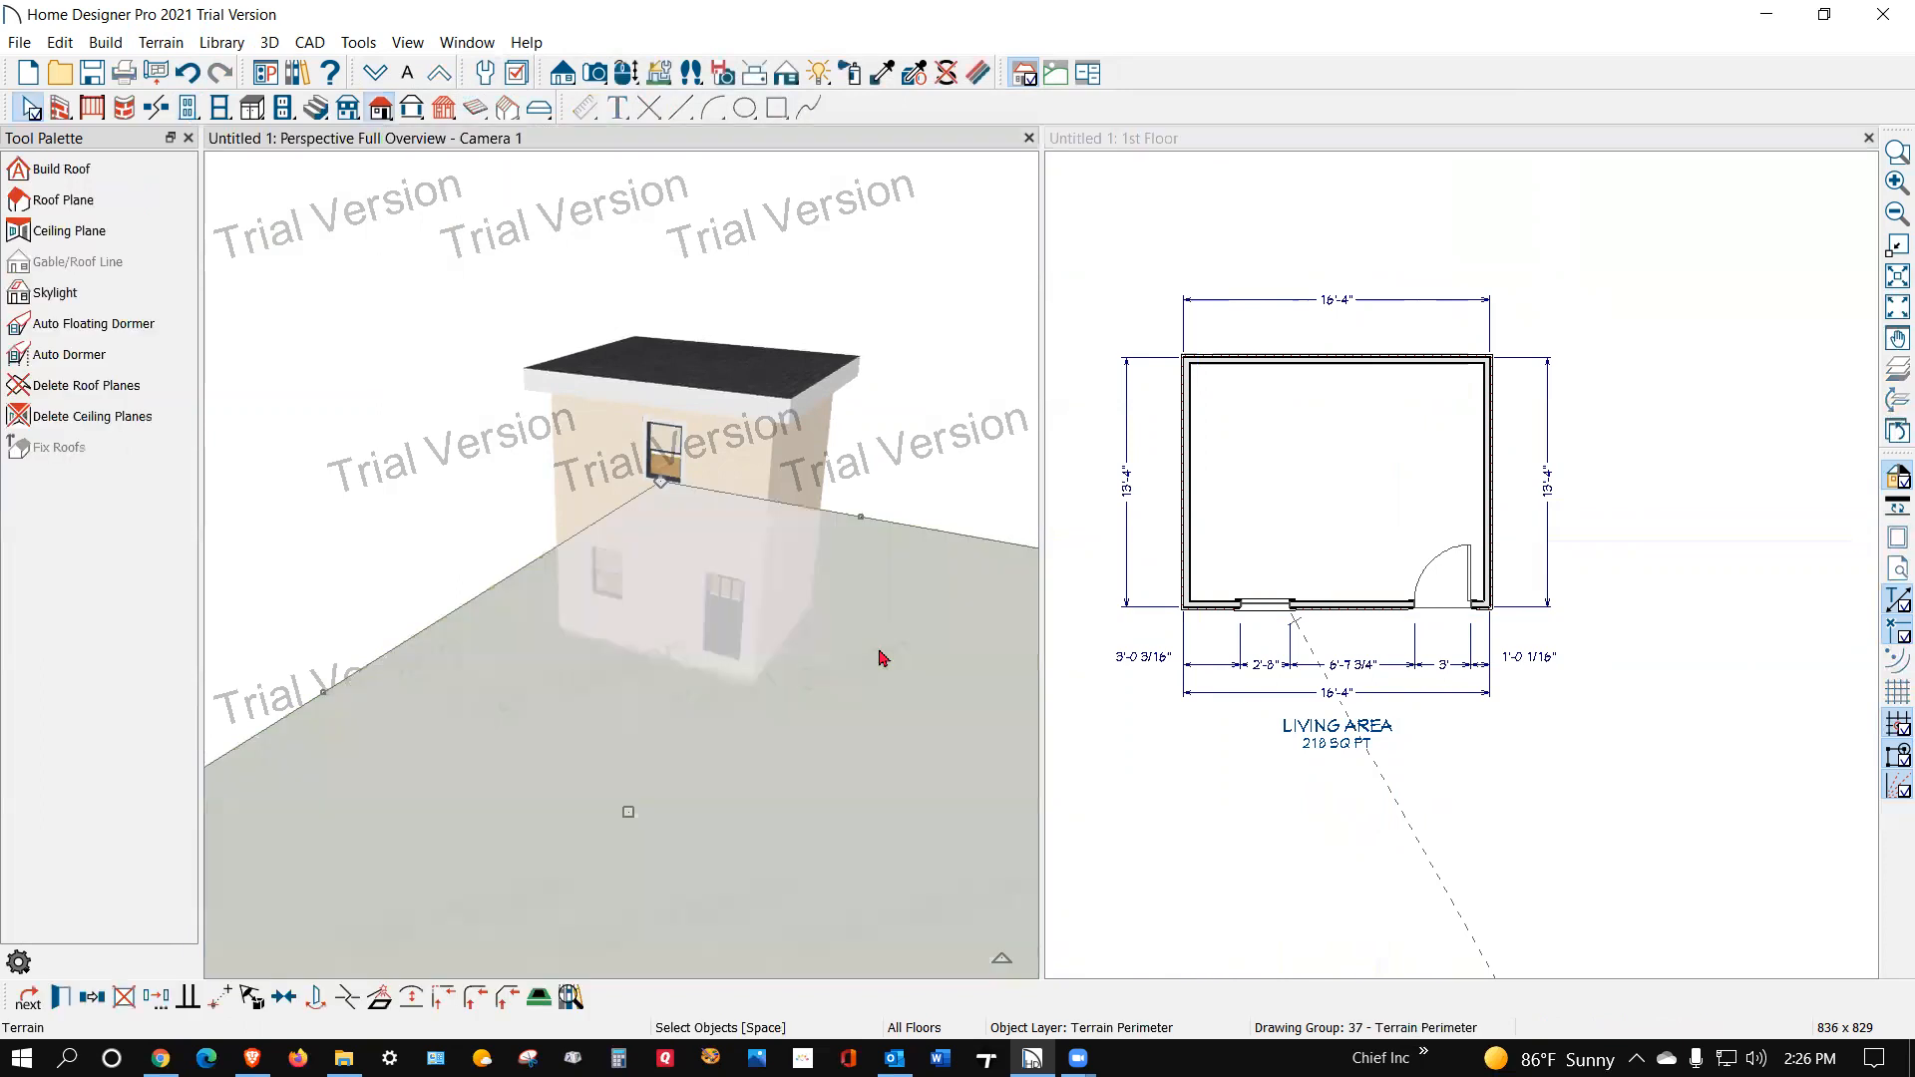
left_click(1078, 194)
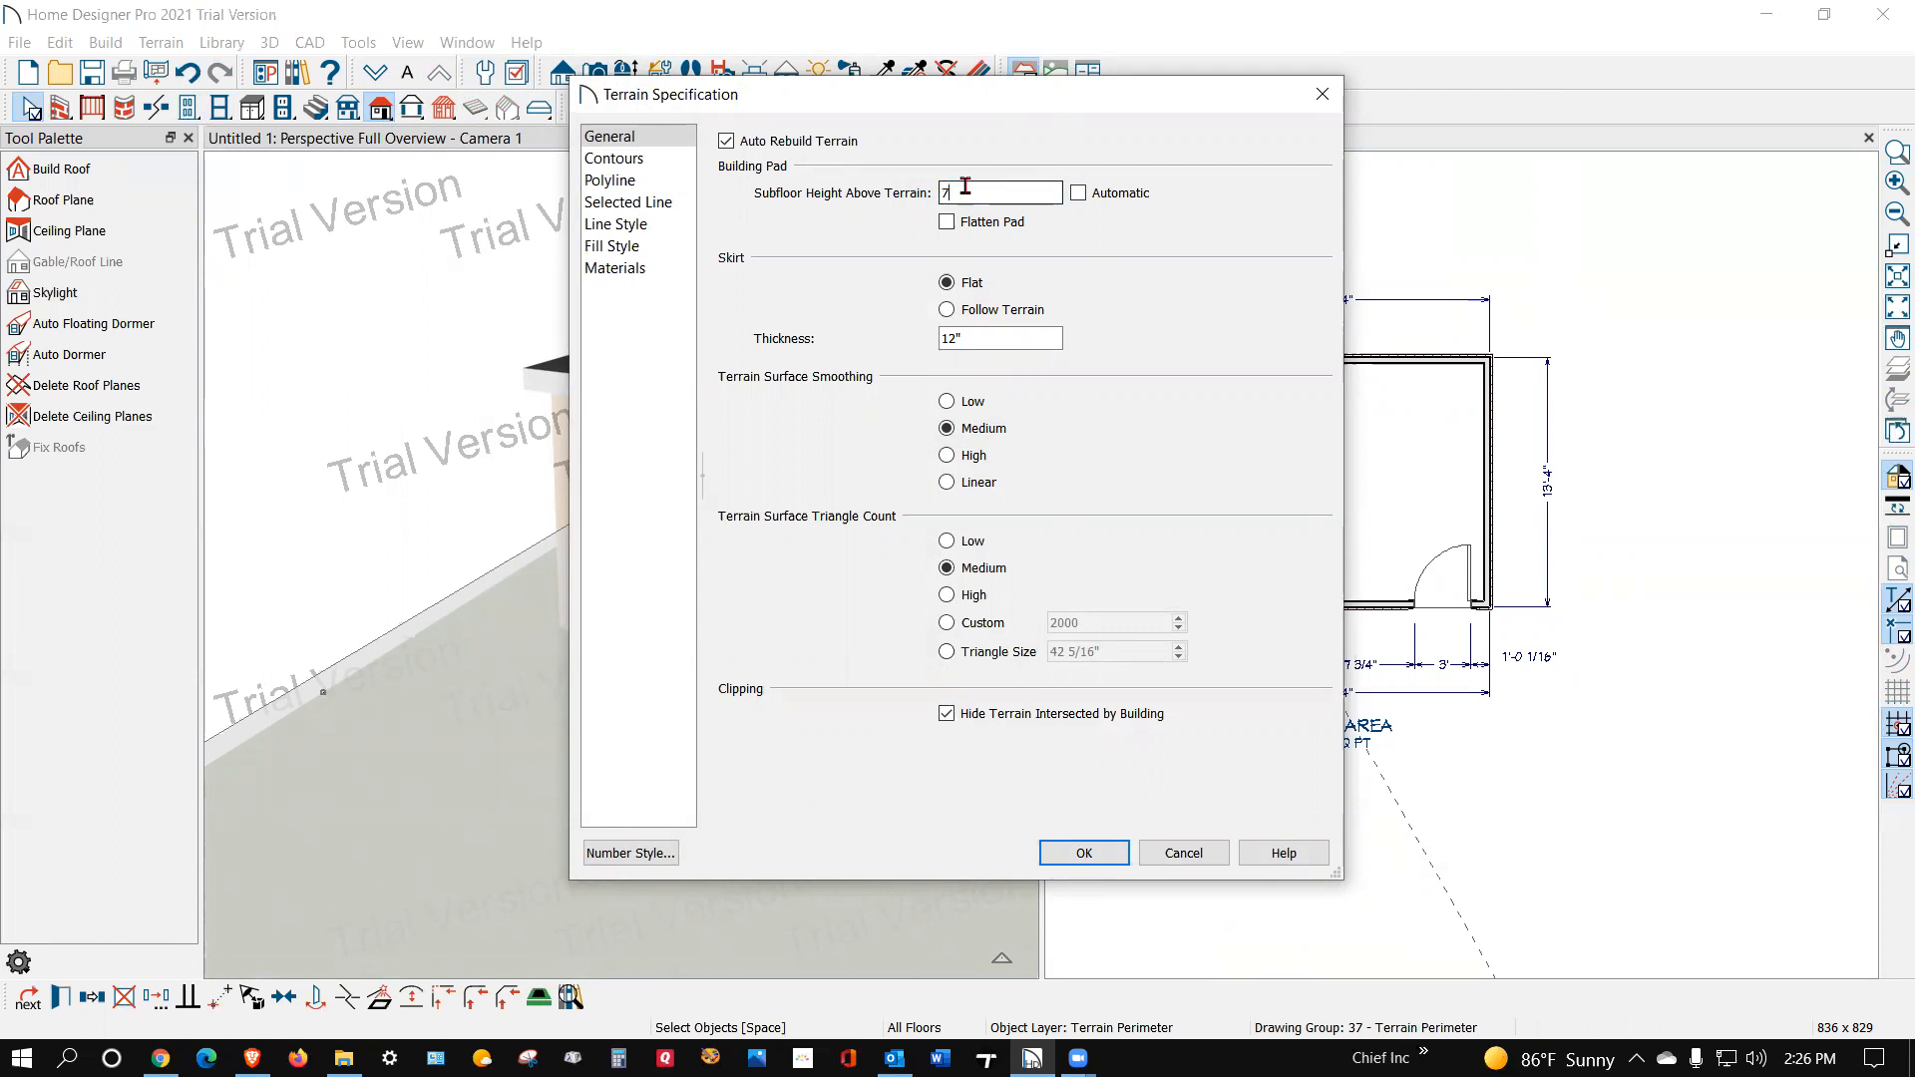
left_click(1084, 852)
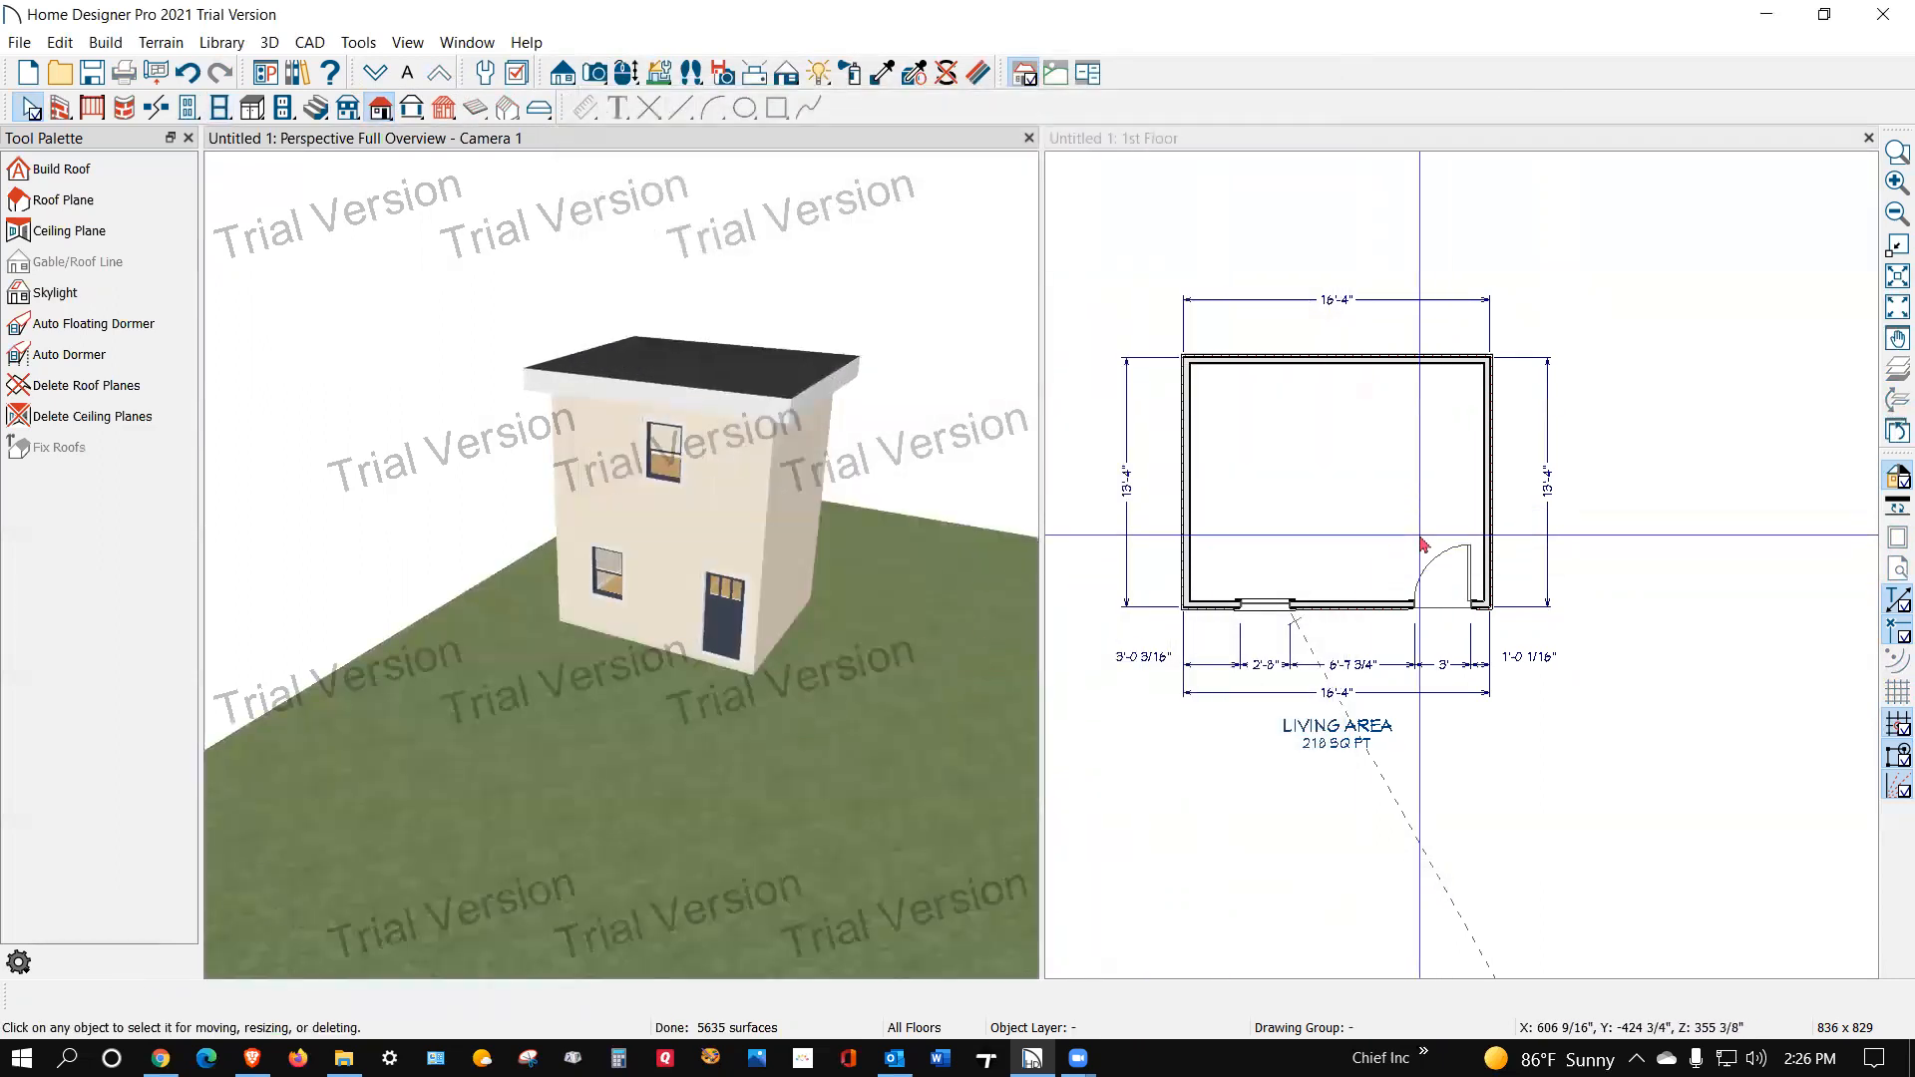
Step: Place a soffit on the exterior face of the first floor's front wall, between the window and the door
scroll(678, 498, "up", 3)
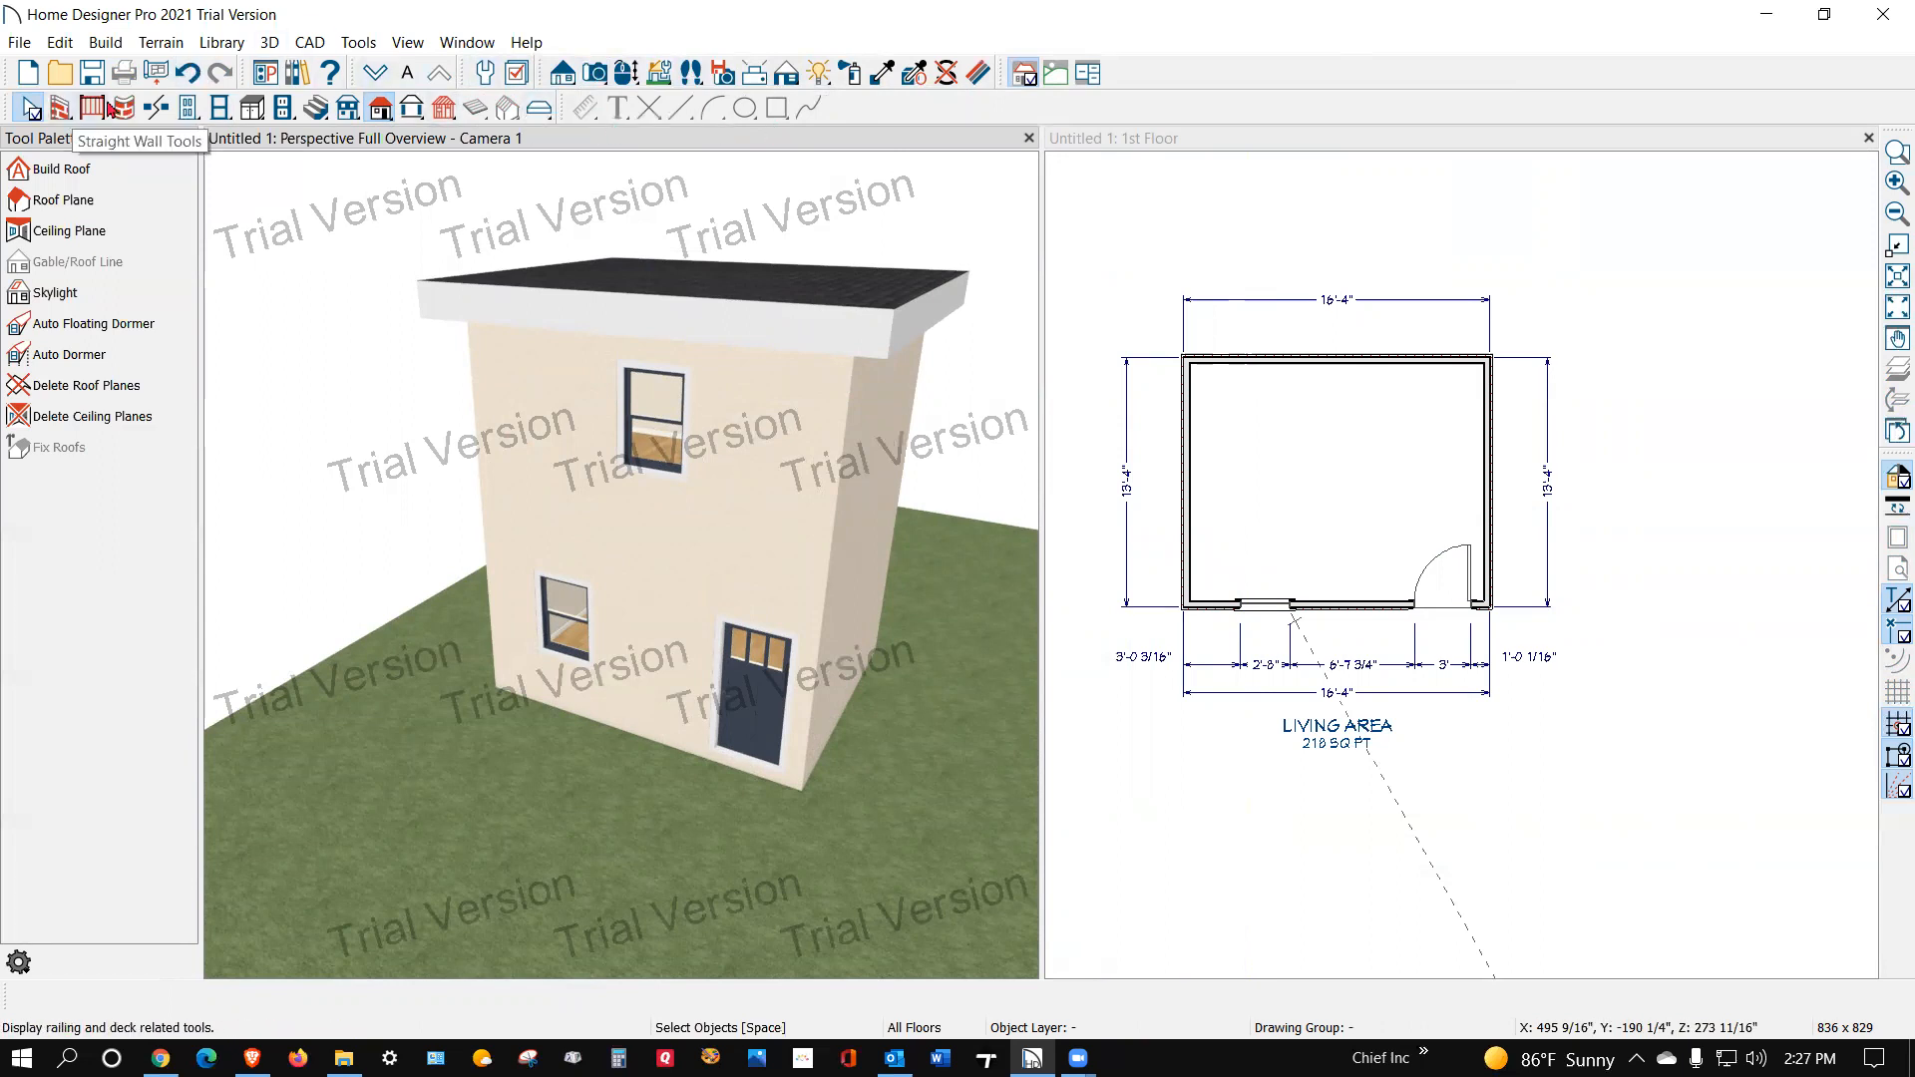
left_click(248, 107)
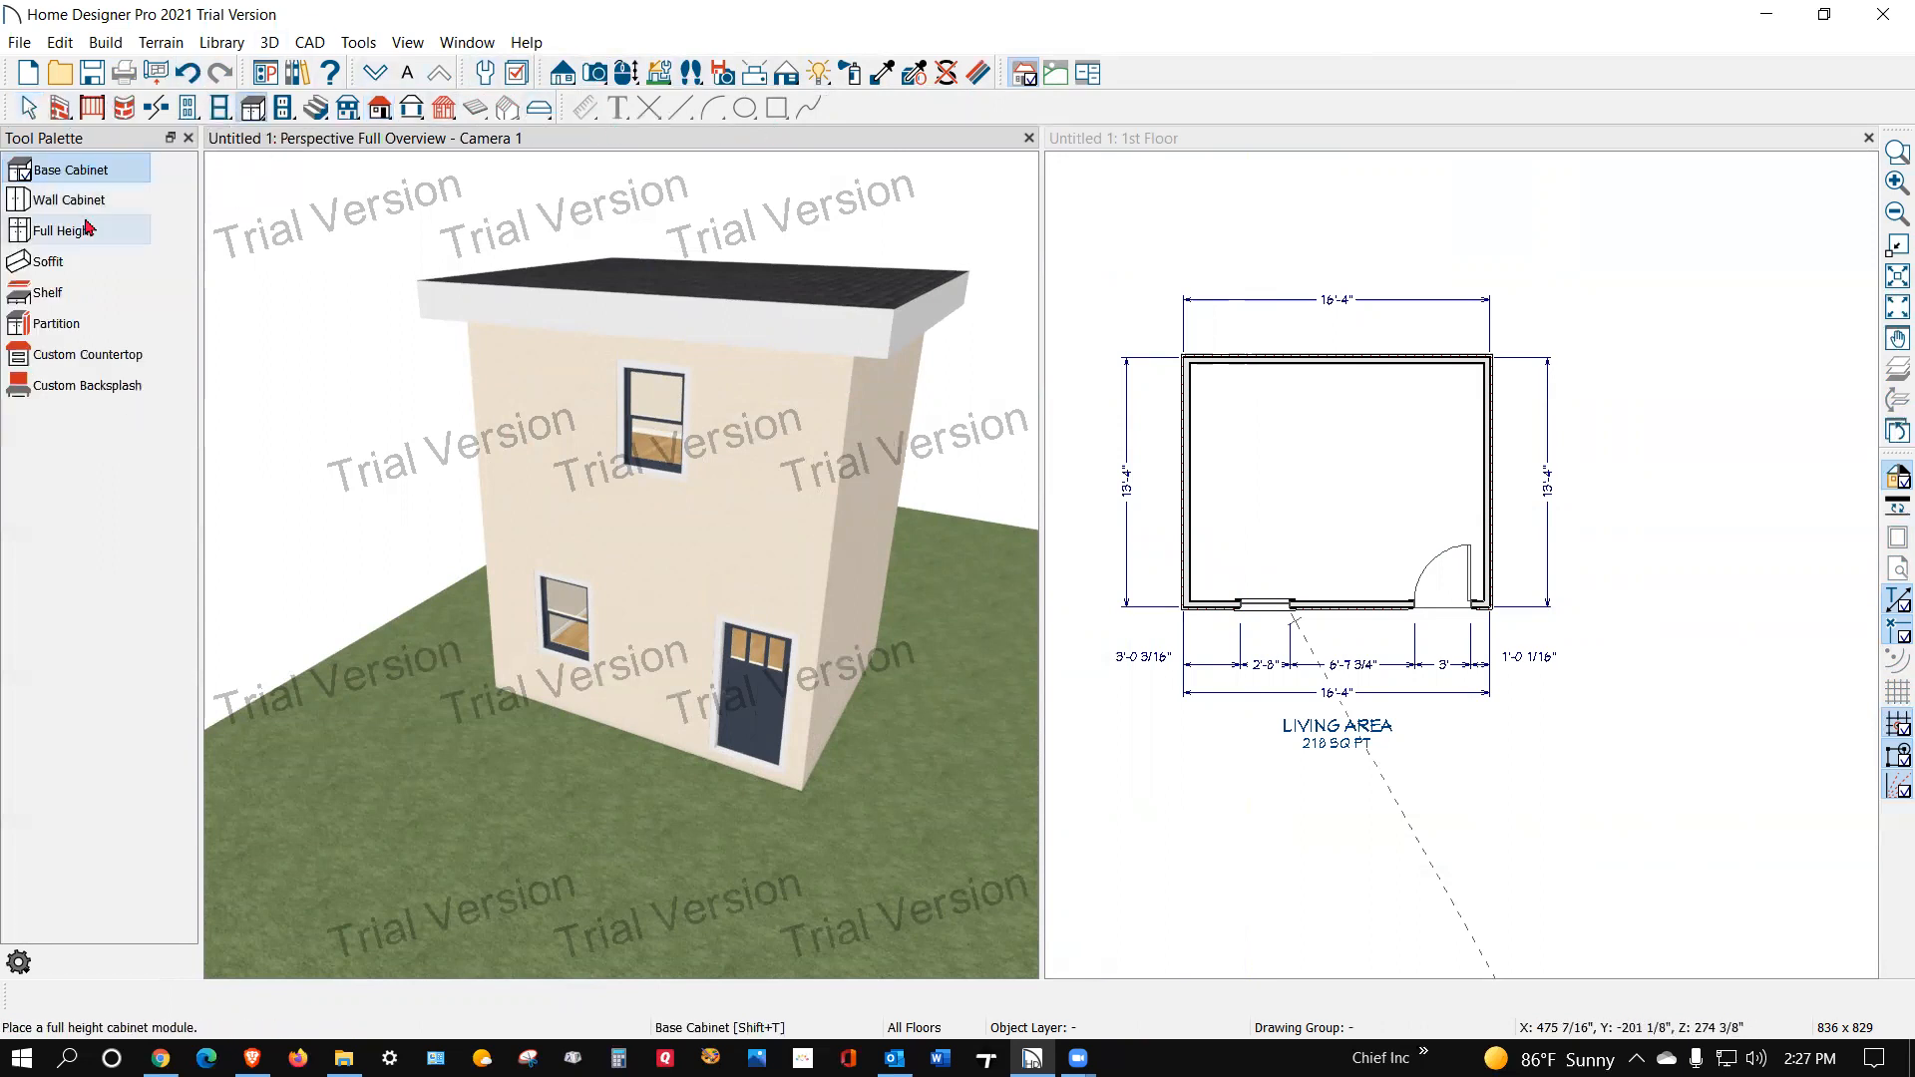
left_click(55, 262)
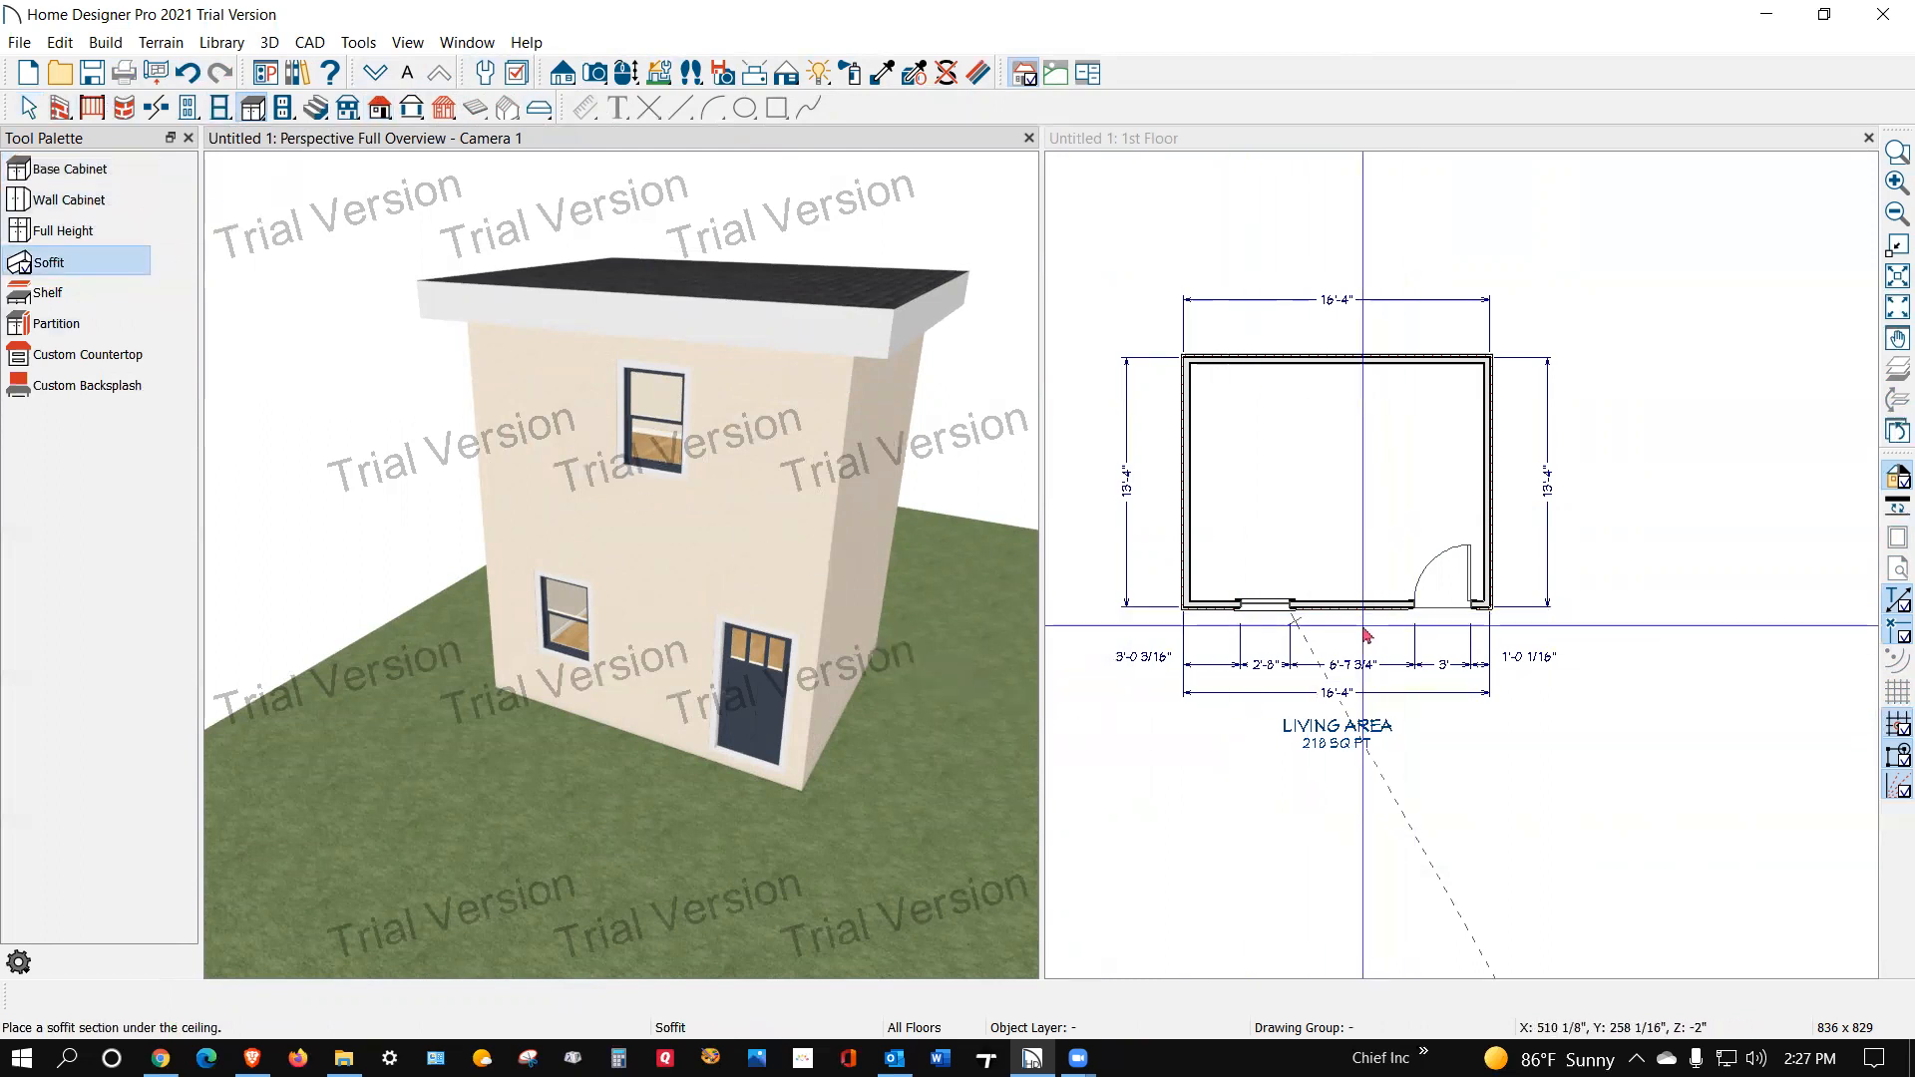
left_click(1496, 167)
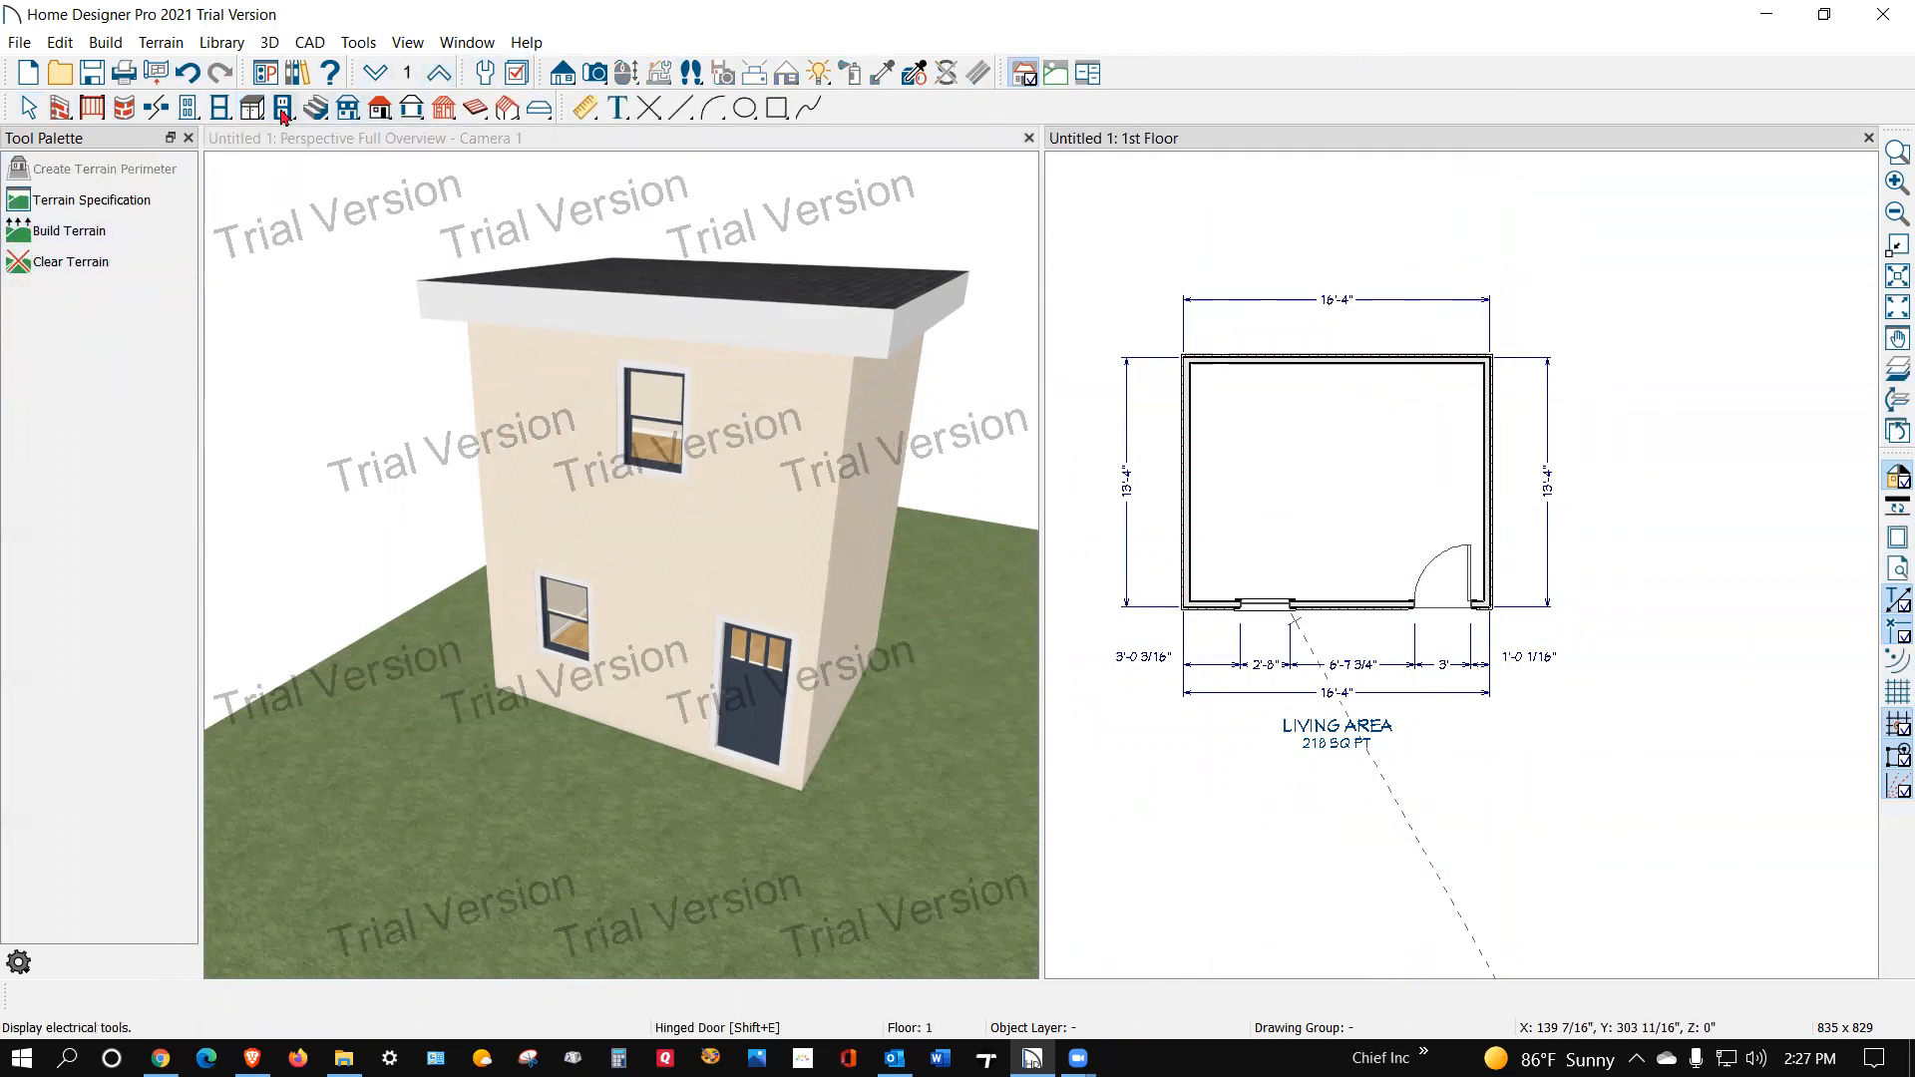
left_click(245, 104)
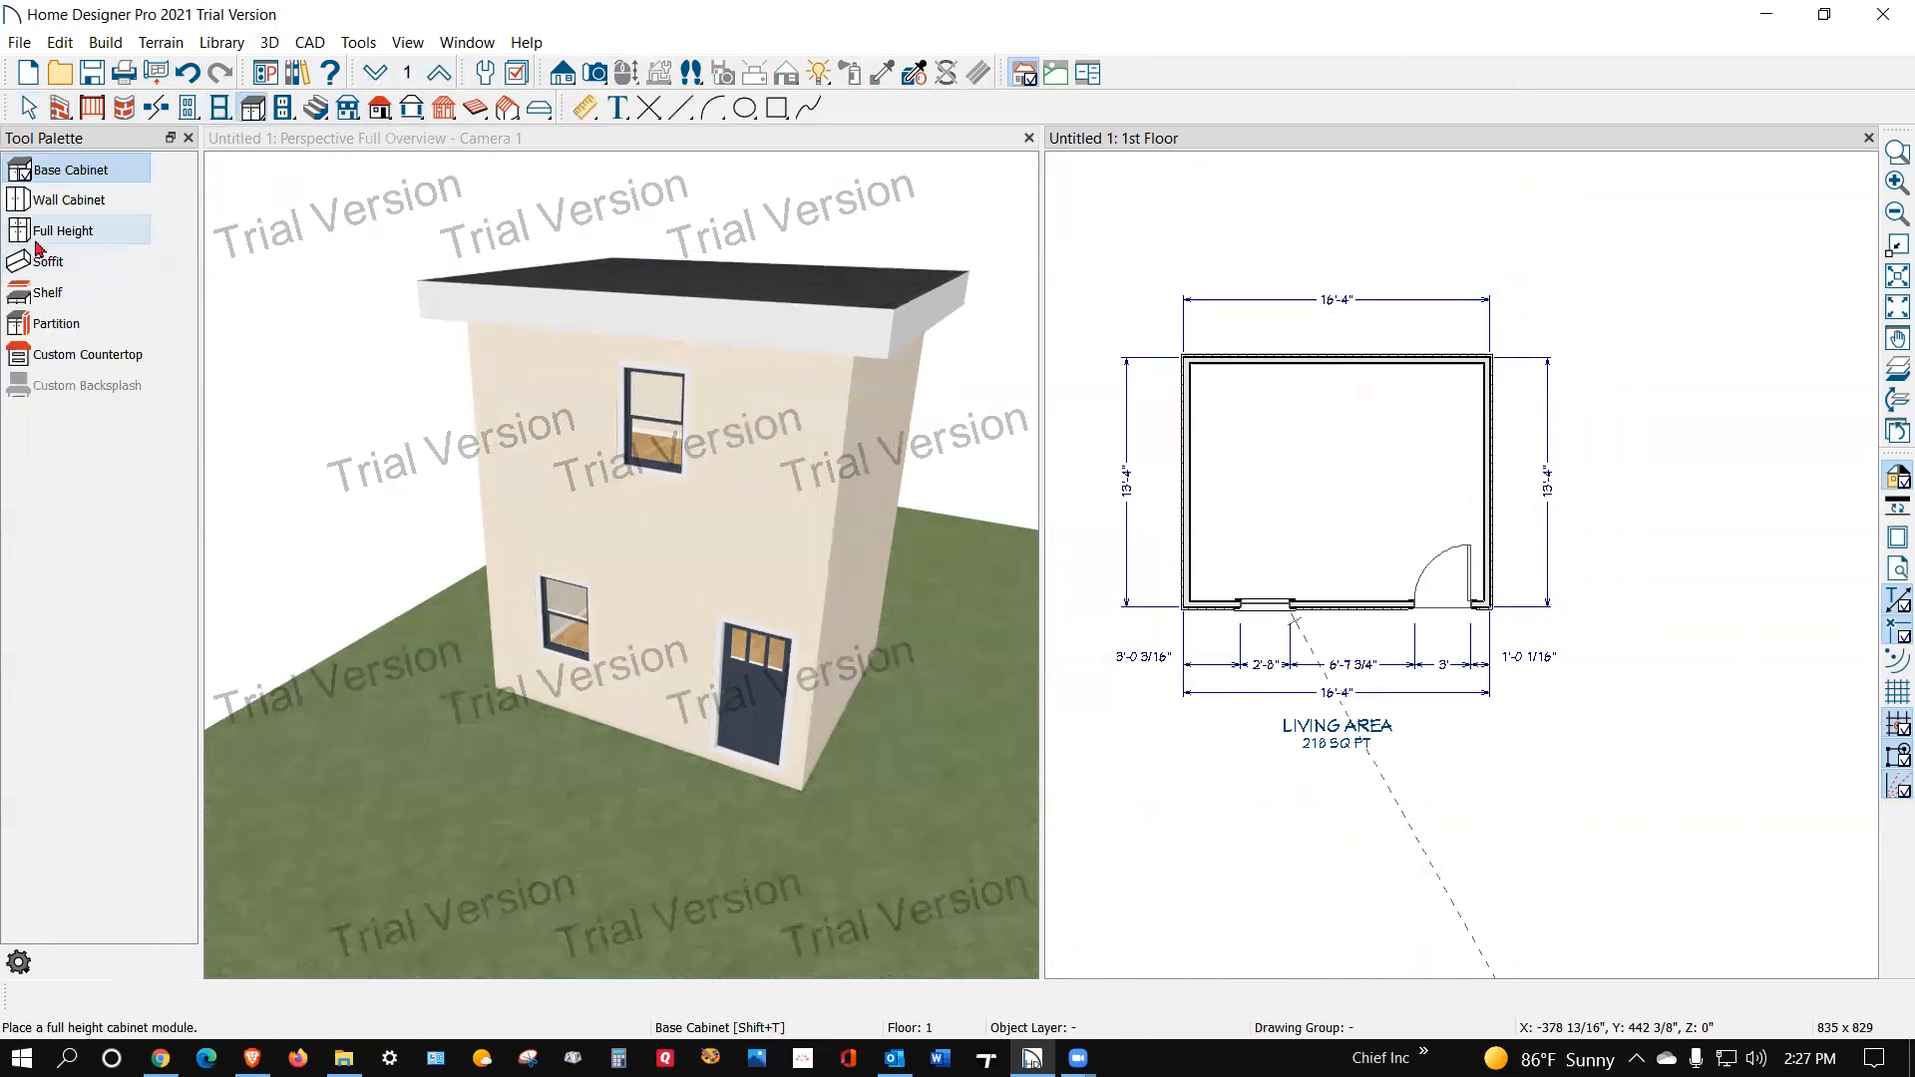
left_click(50, 262)
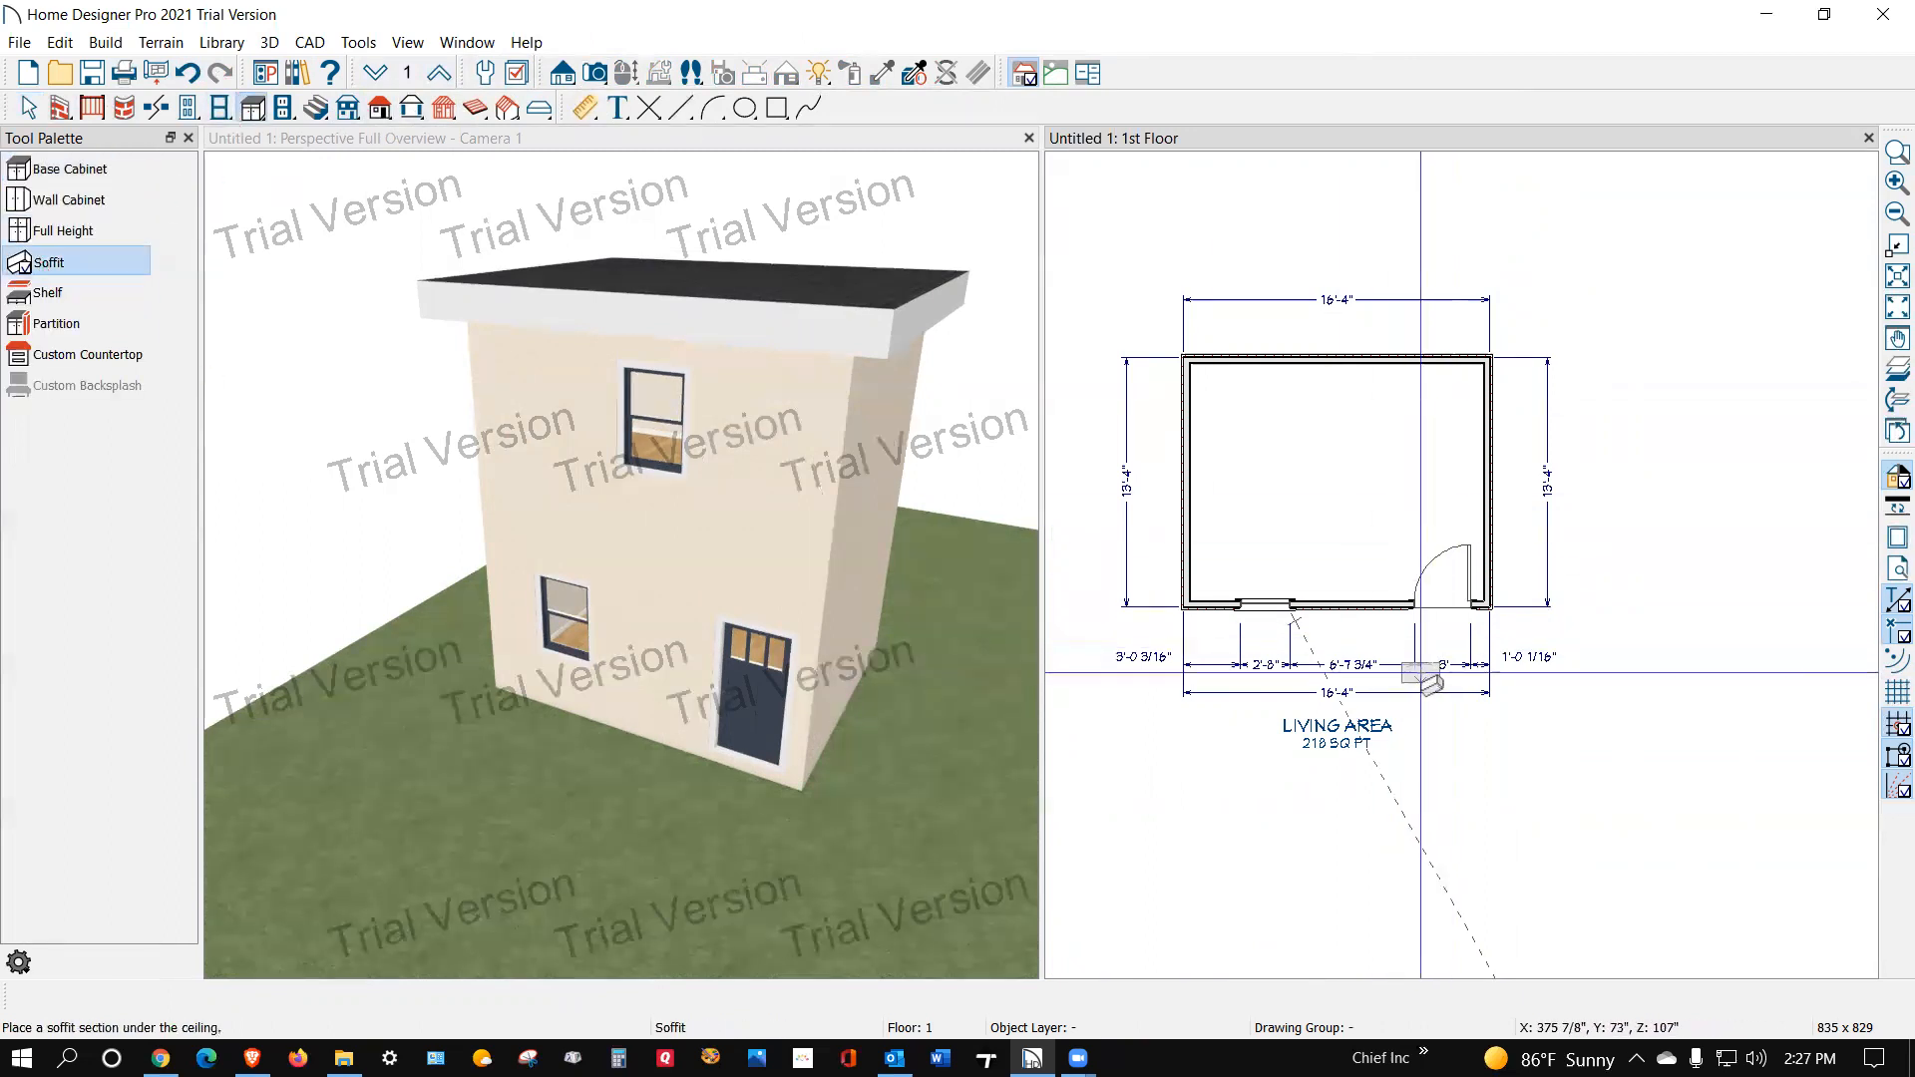
left_click(1379, 617)
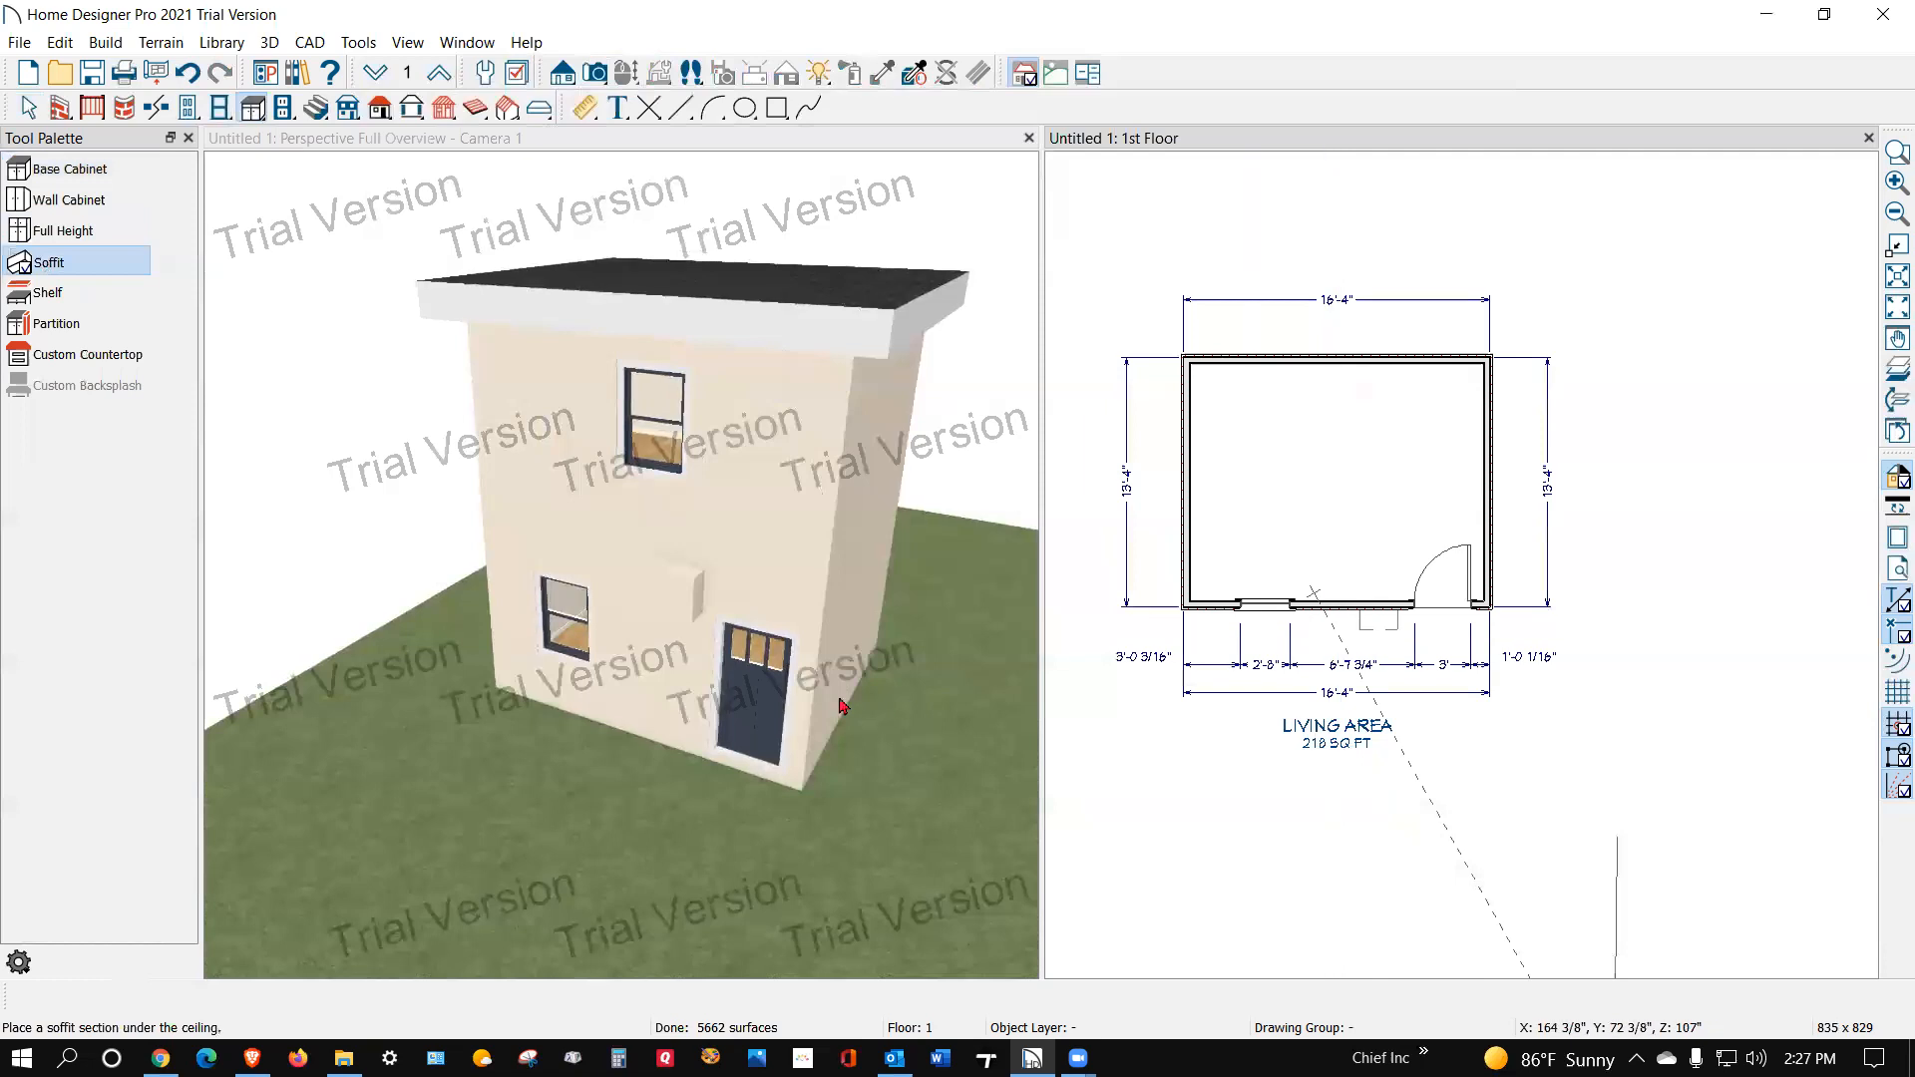
key("space")
Step: Move the soffit up and over to the door-side corner, then stretch it across the front wall to about 193" wide
scroll(671, 664, "up", 2)
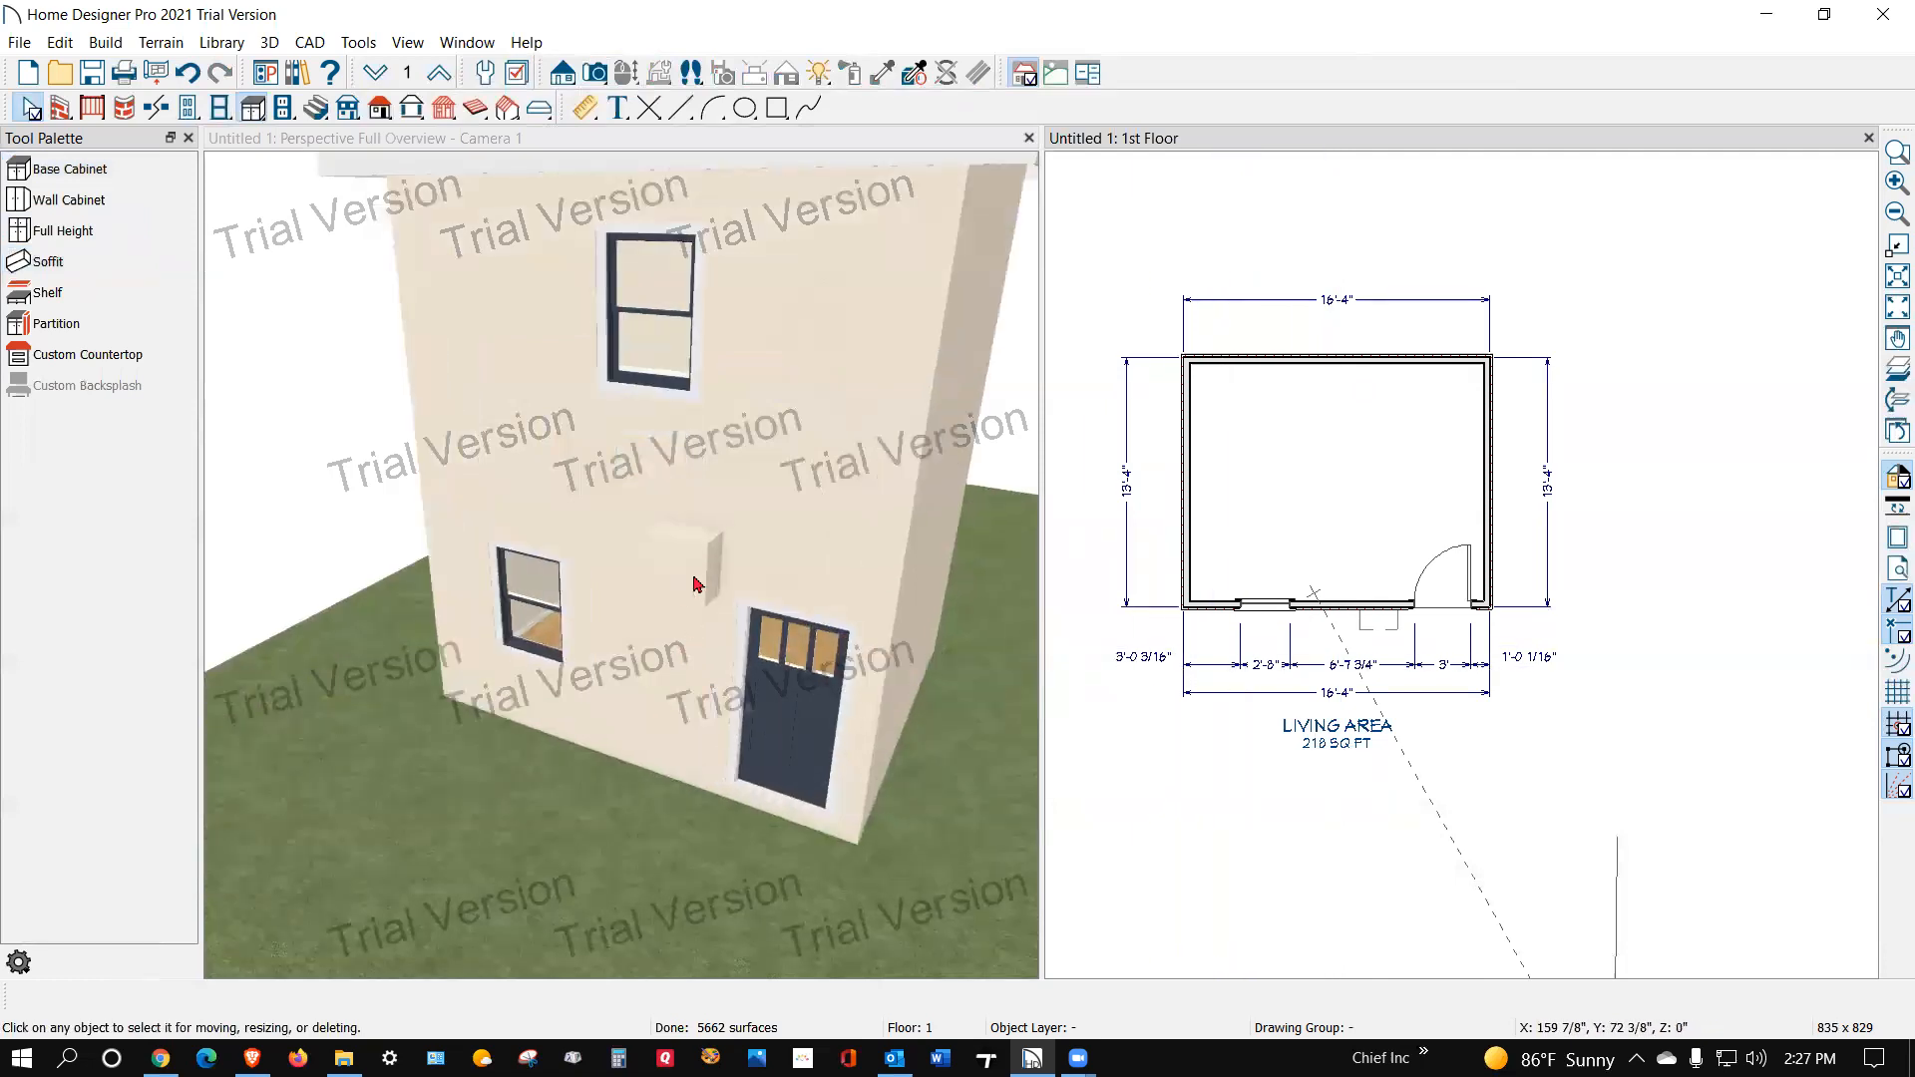
left_click(696, 584)
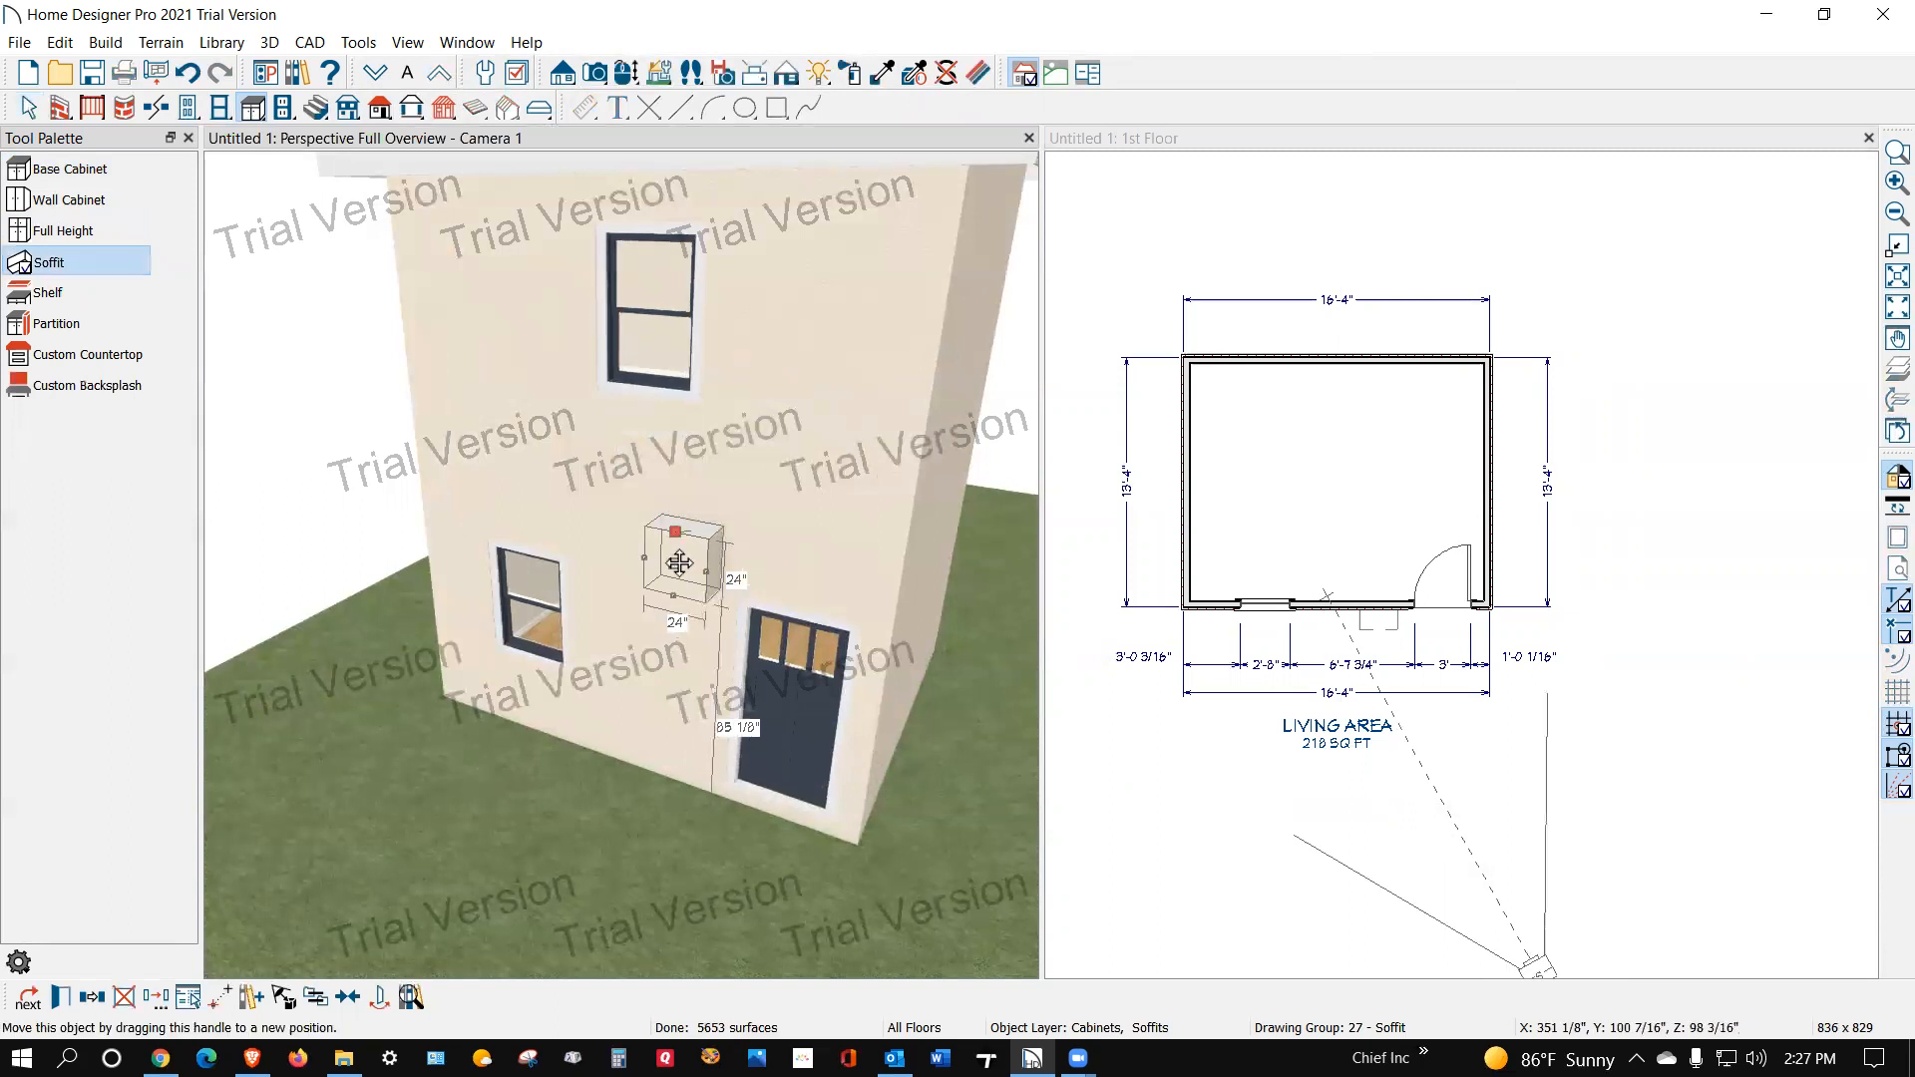
left_click_drag(679, 563, 905, 493)
key("space")
left_click(710, 499)
left_click_drag(647, 487, 401, 480)
scroll(440, 534, "down", 2)
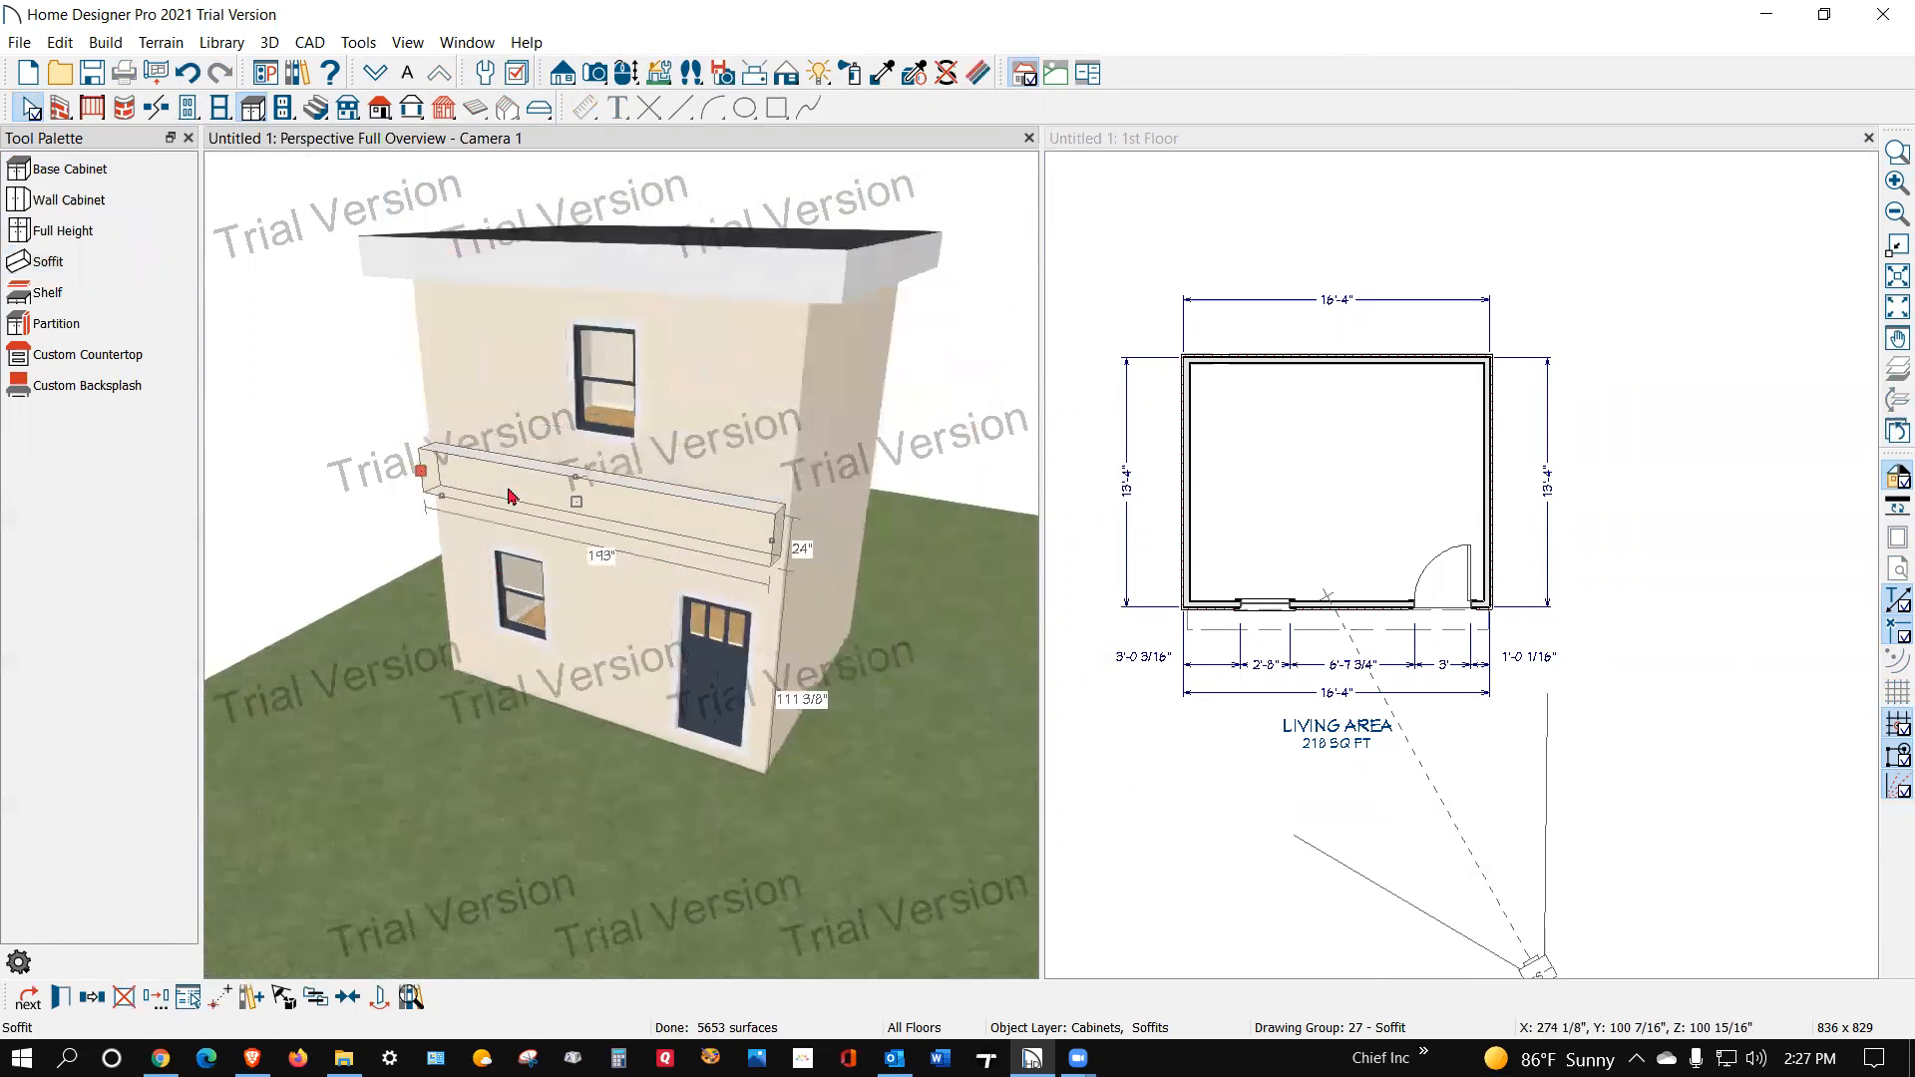
Step: Set the front soffit's height to 18"
double_click(687, 516)
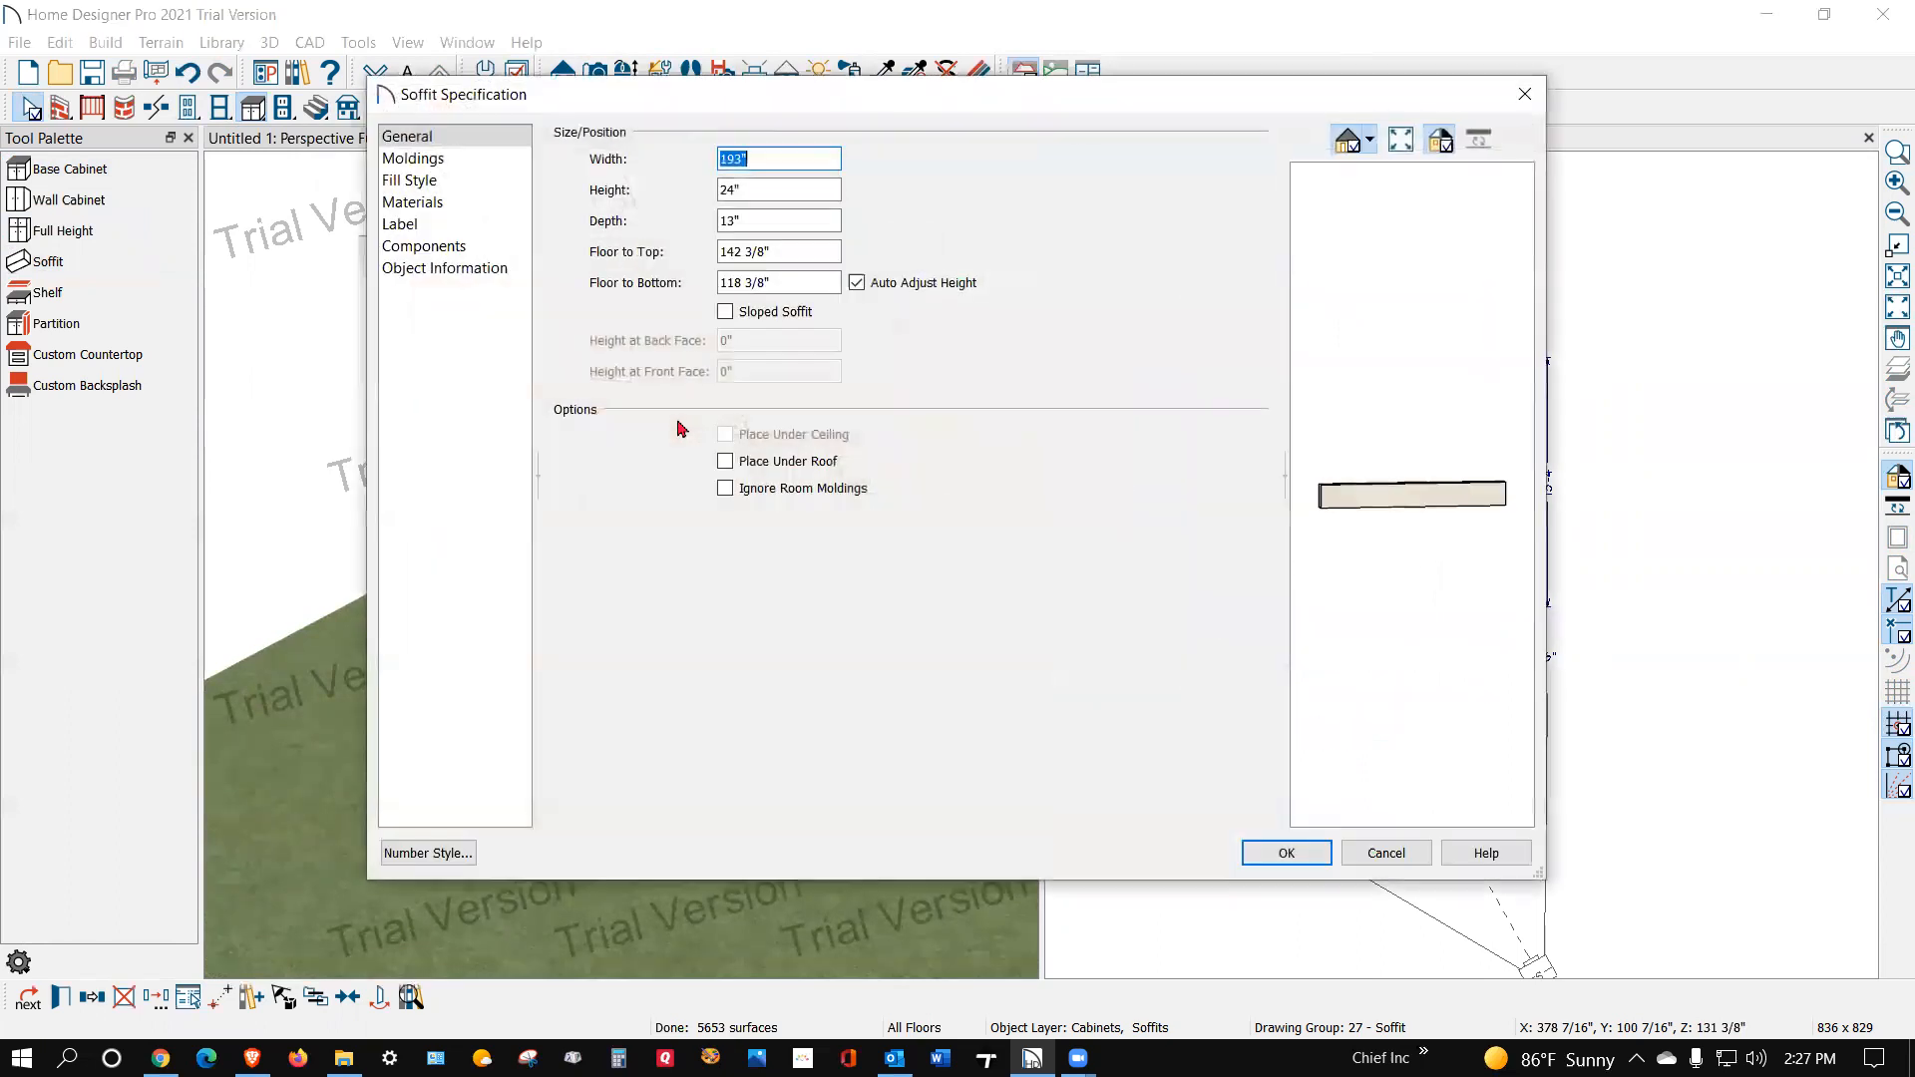
double_click(779, 191)
type("1")
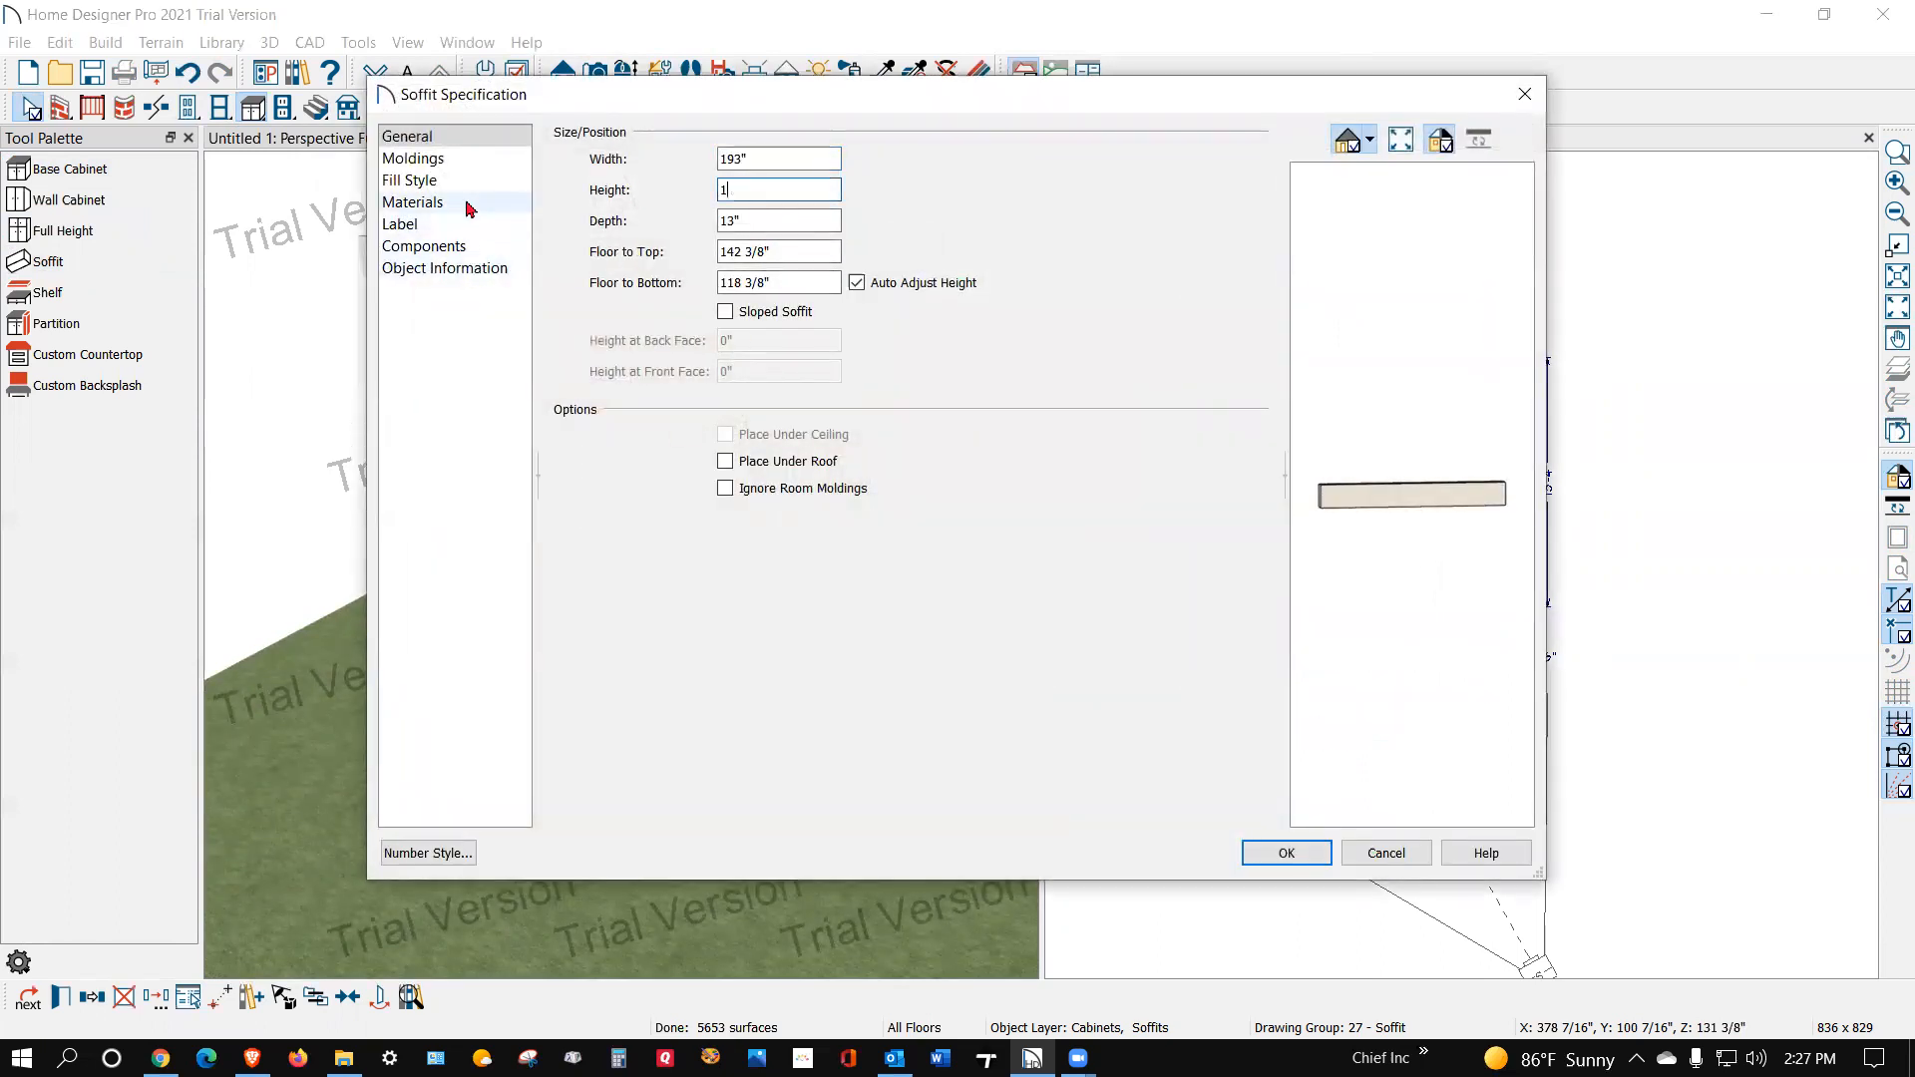
type("8")
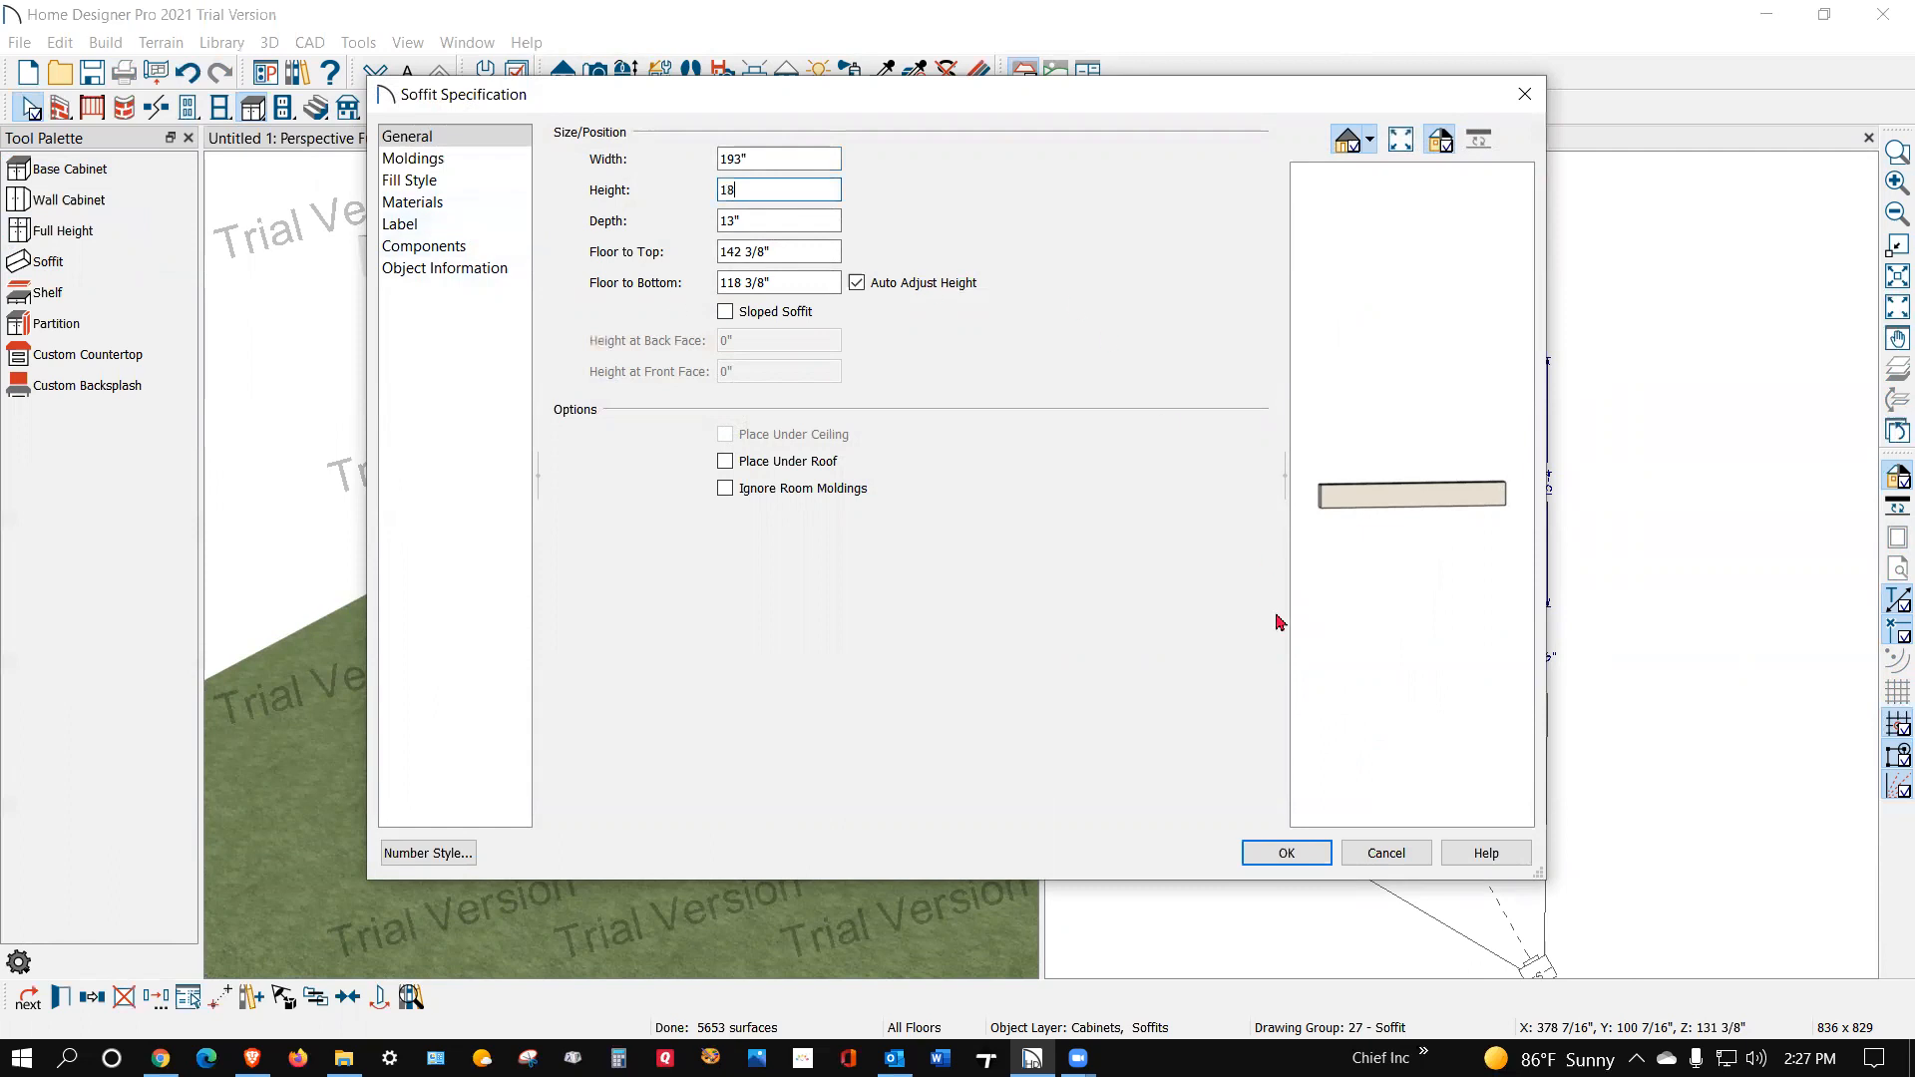
left_click(1295, 860)
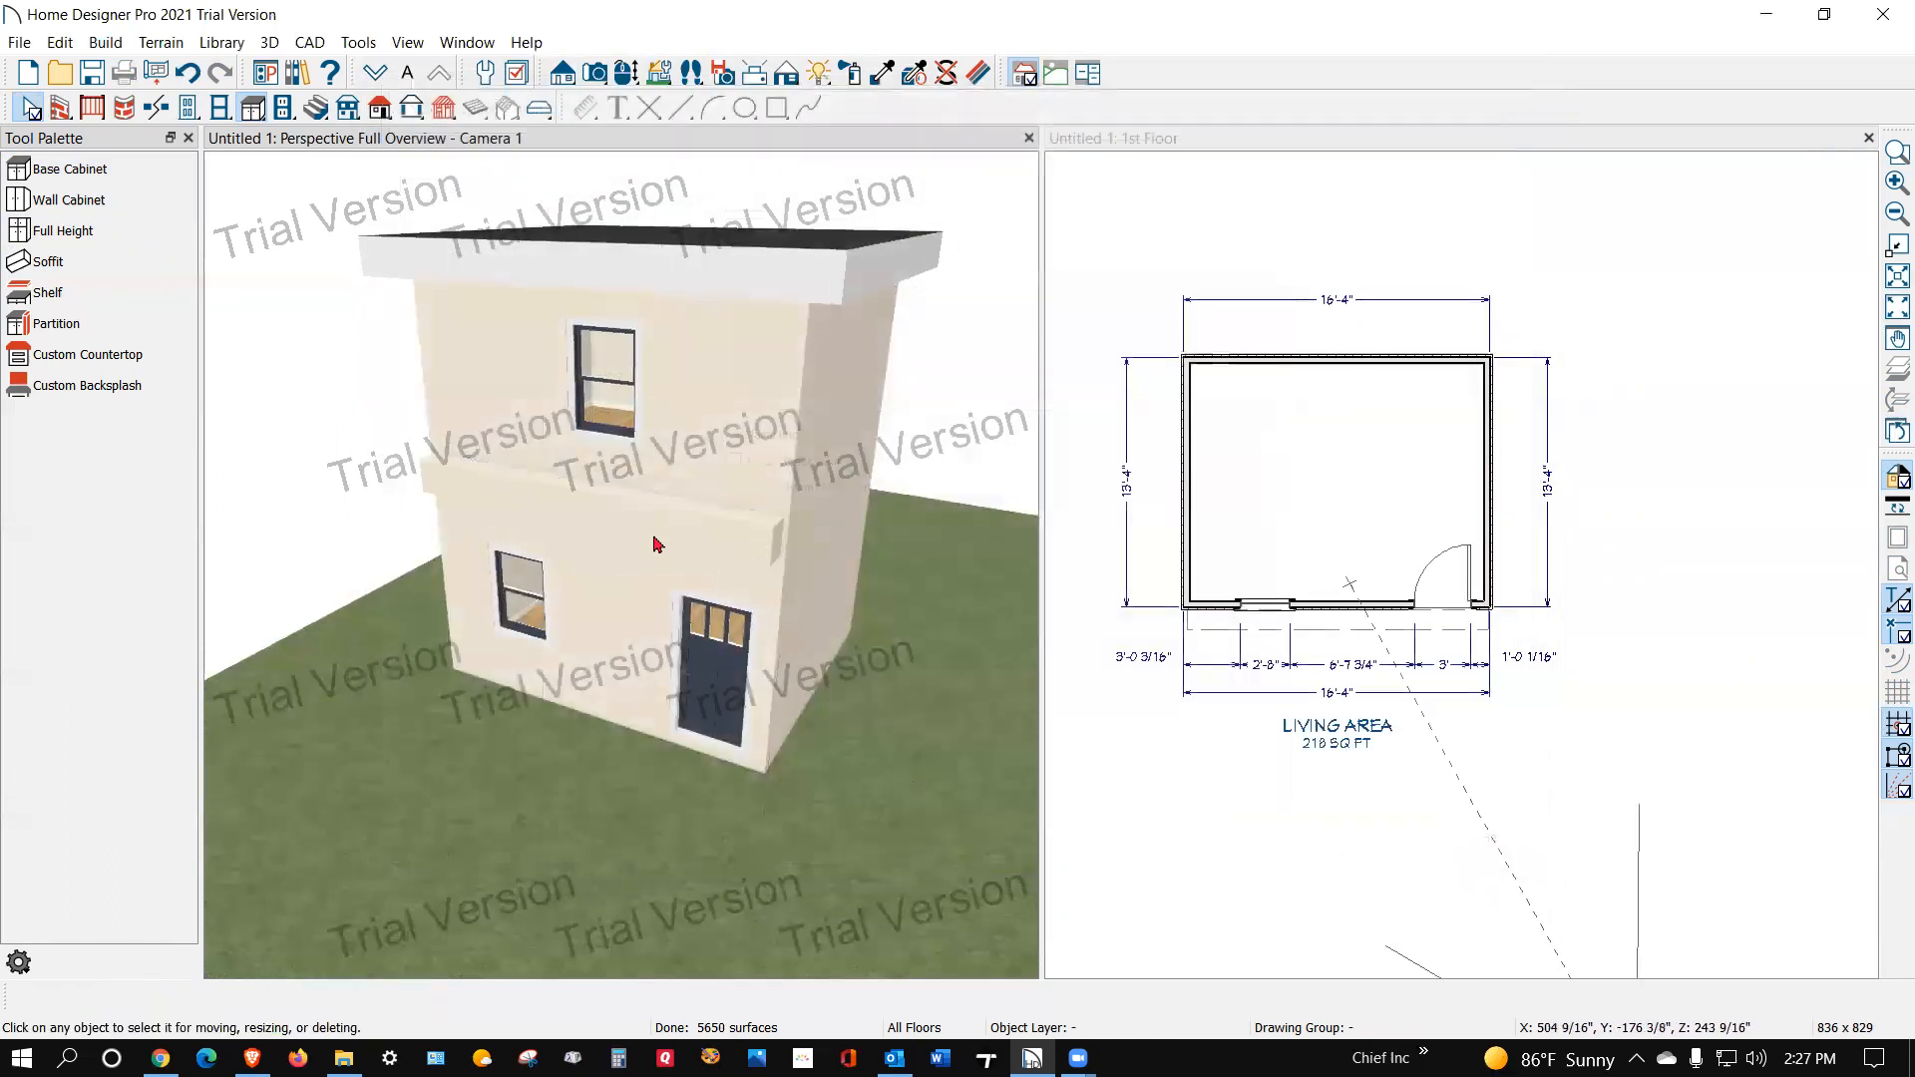
Step: Make multiple copies of the front soffit in the floor plan, placing one at the right wall and one at the left wall
scroll(1586, 647, "up", 1)
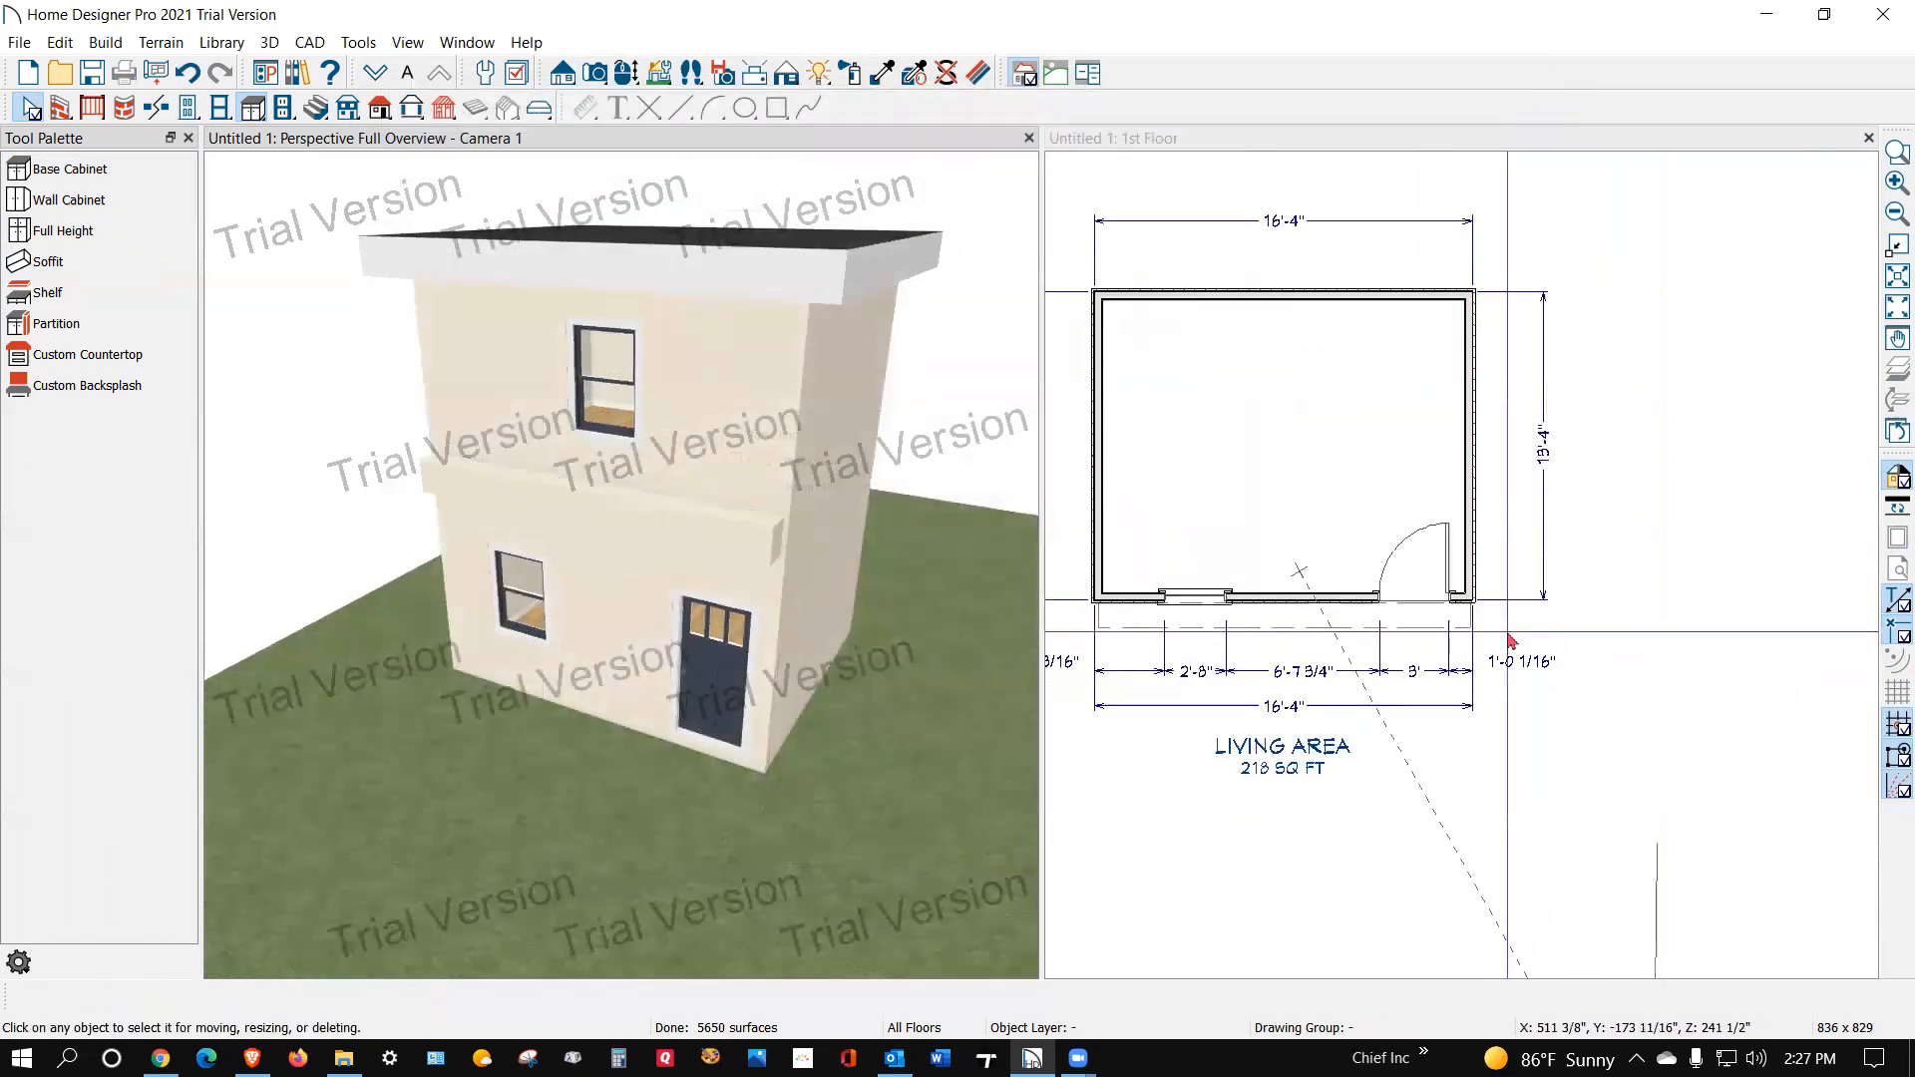
scroll(1340, 630, "down", 1)
right_click(1365, 618)
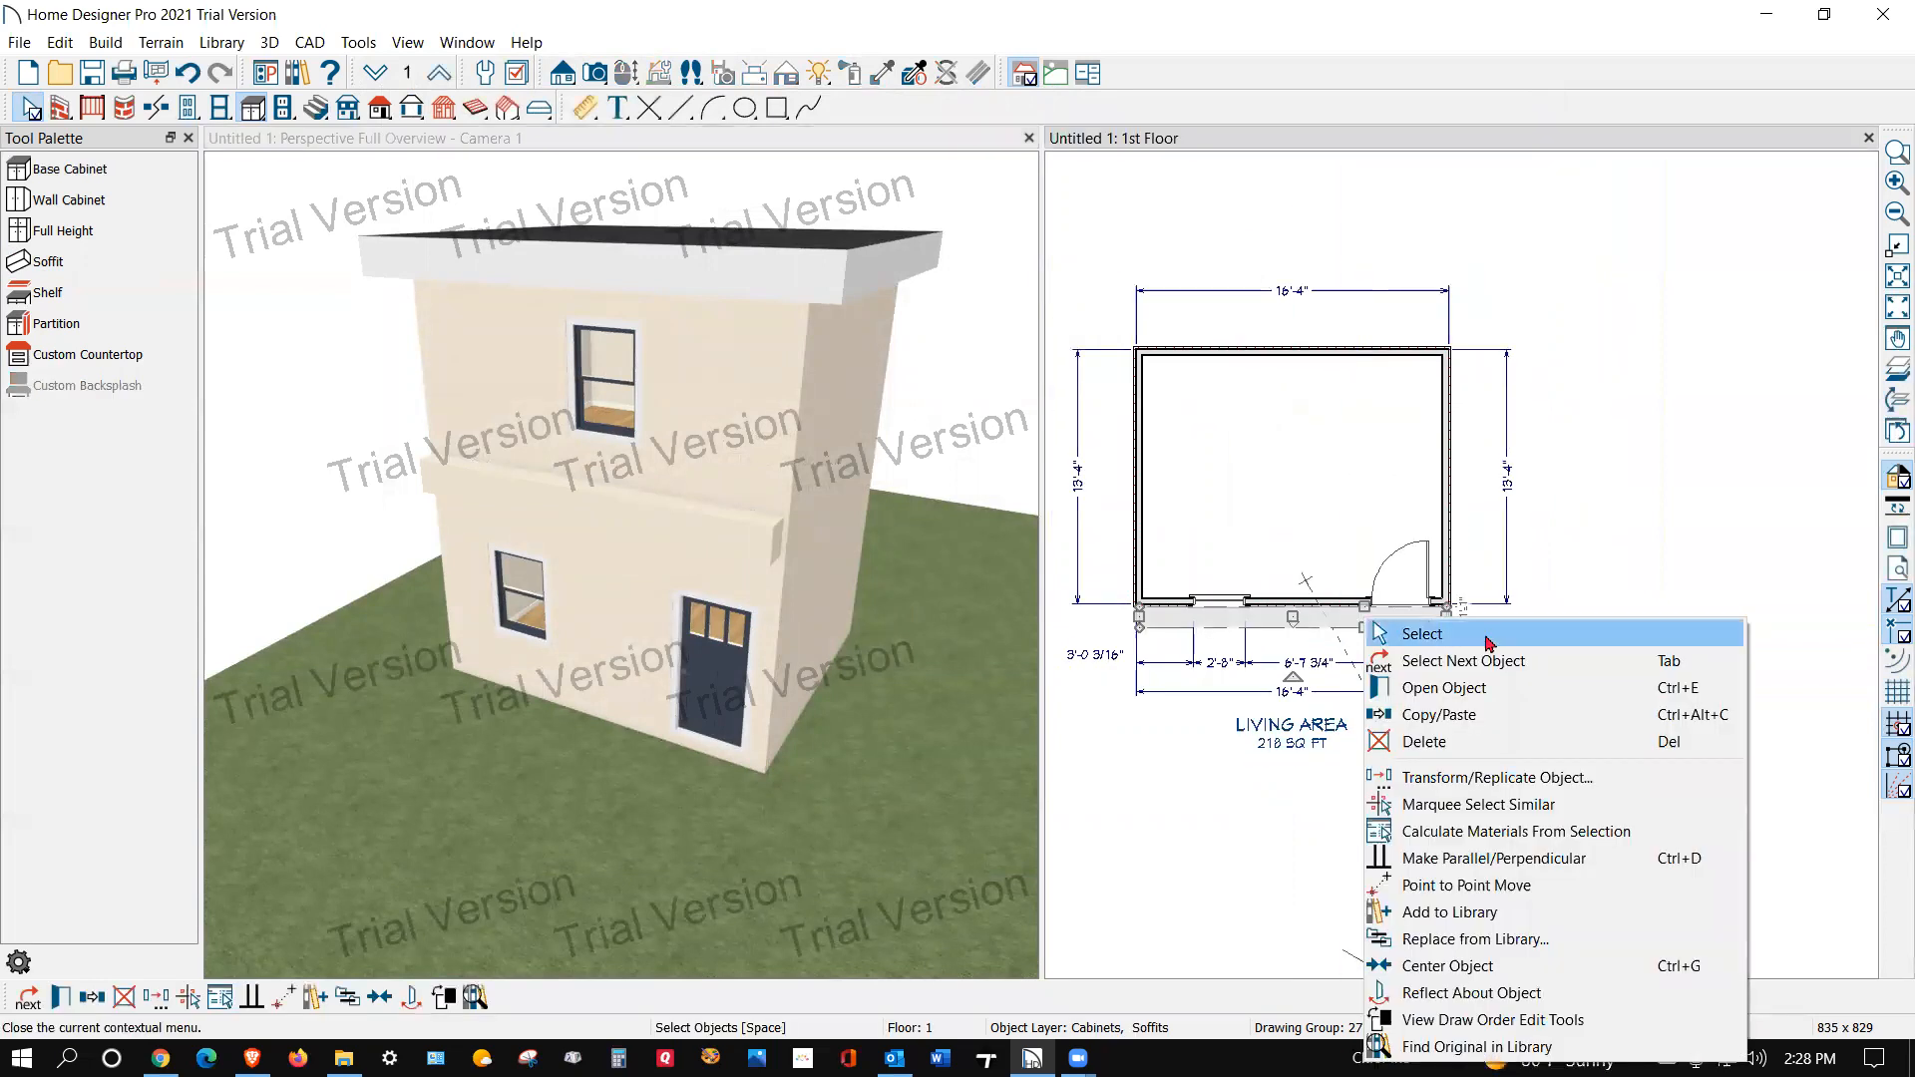
left_click(1467, 724)
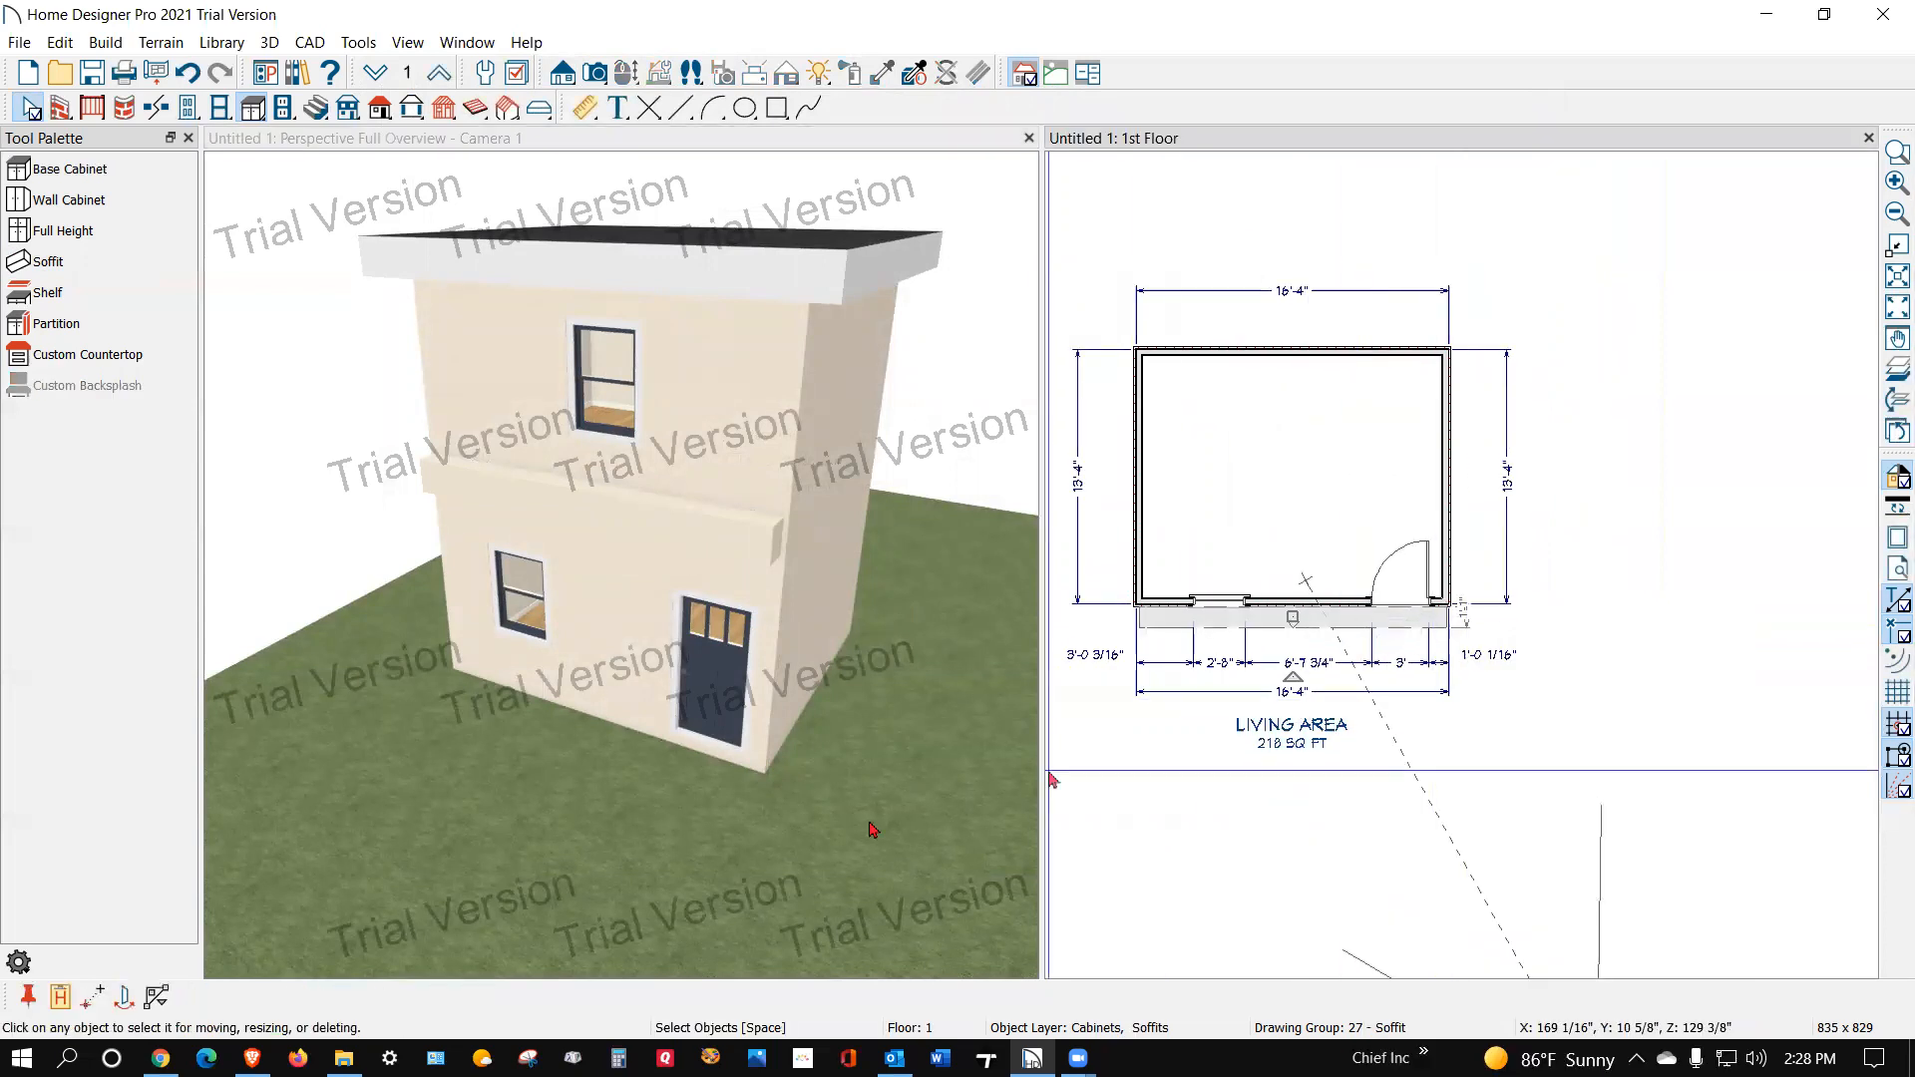
left_click(22, 1005)
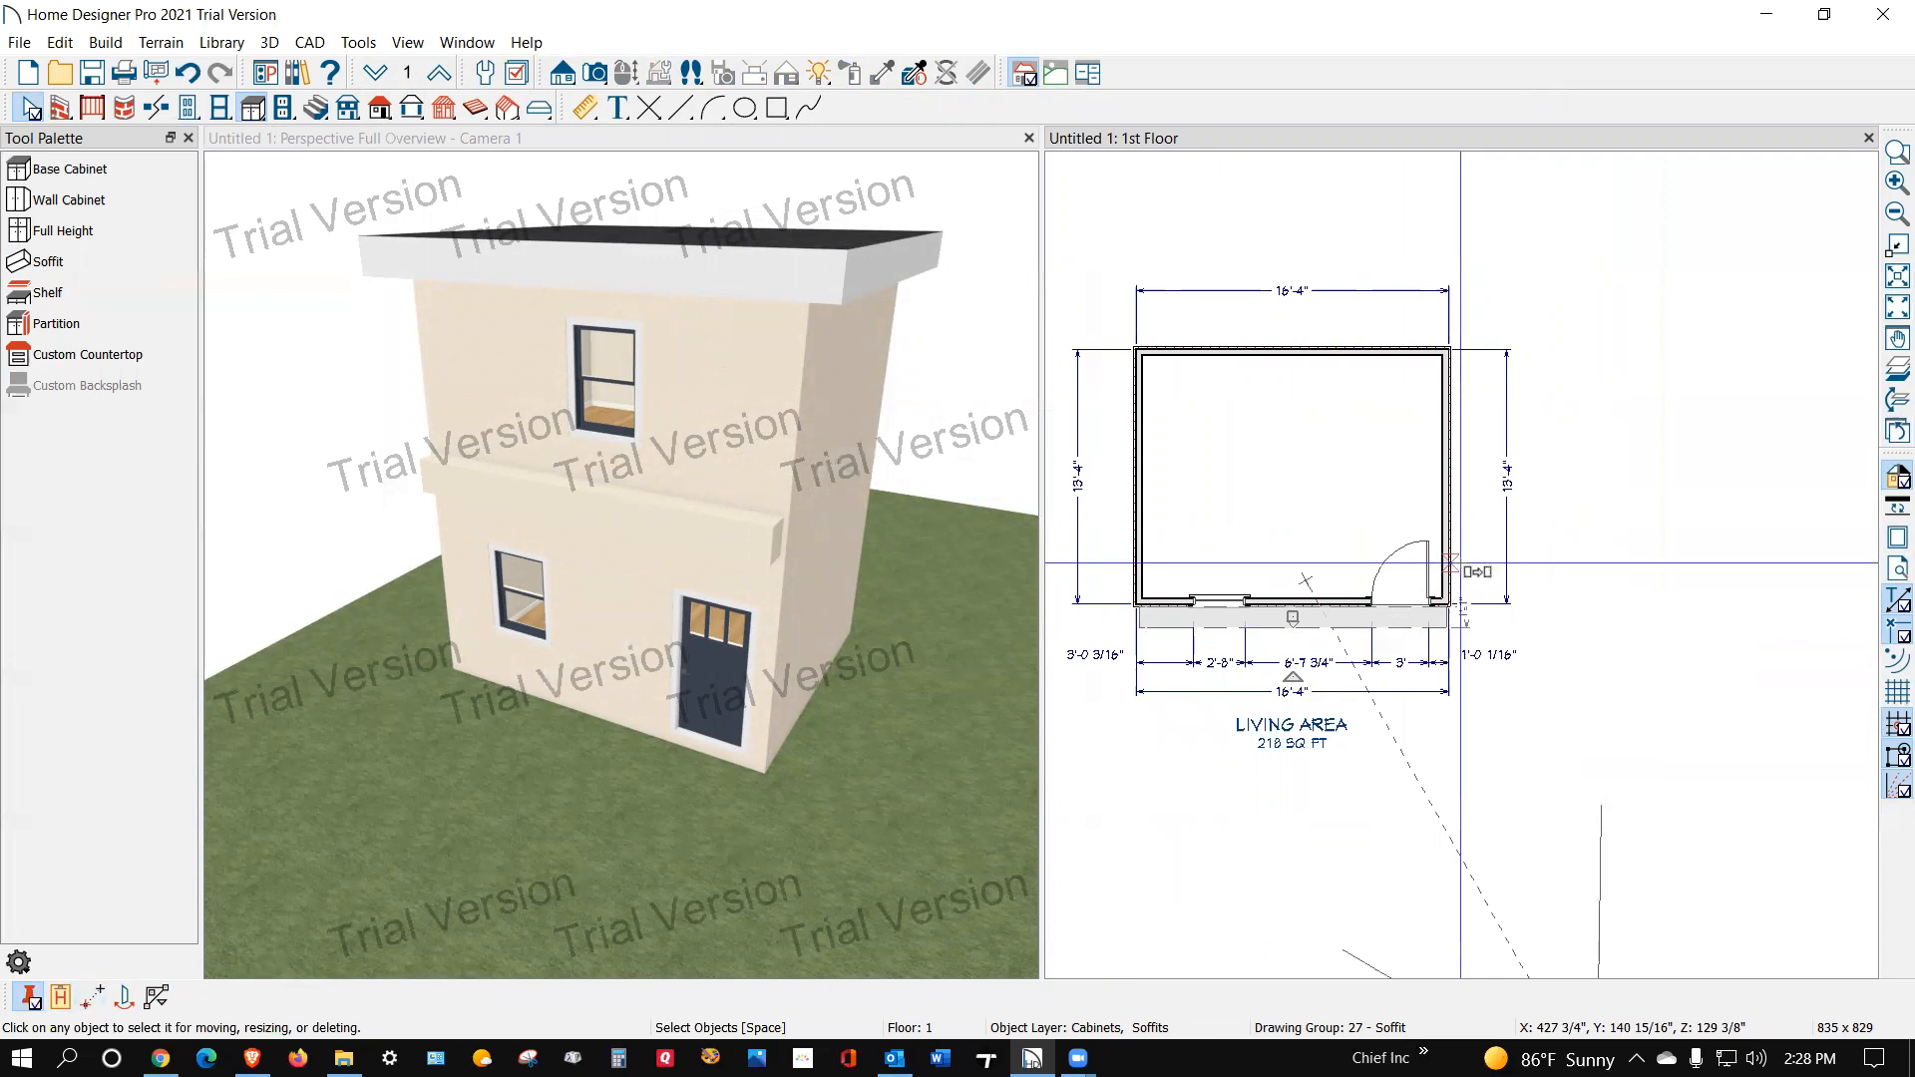
left_click(1450, 503)
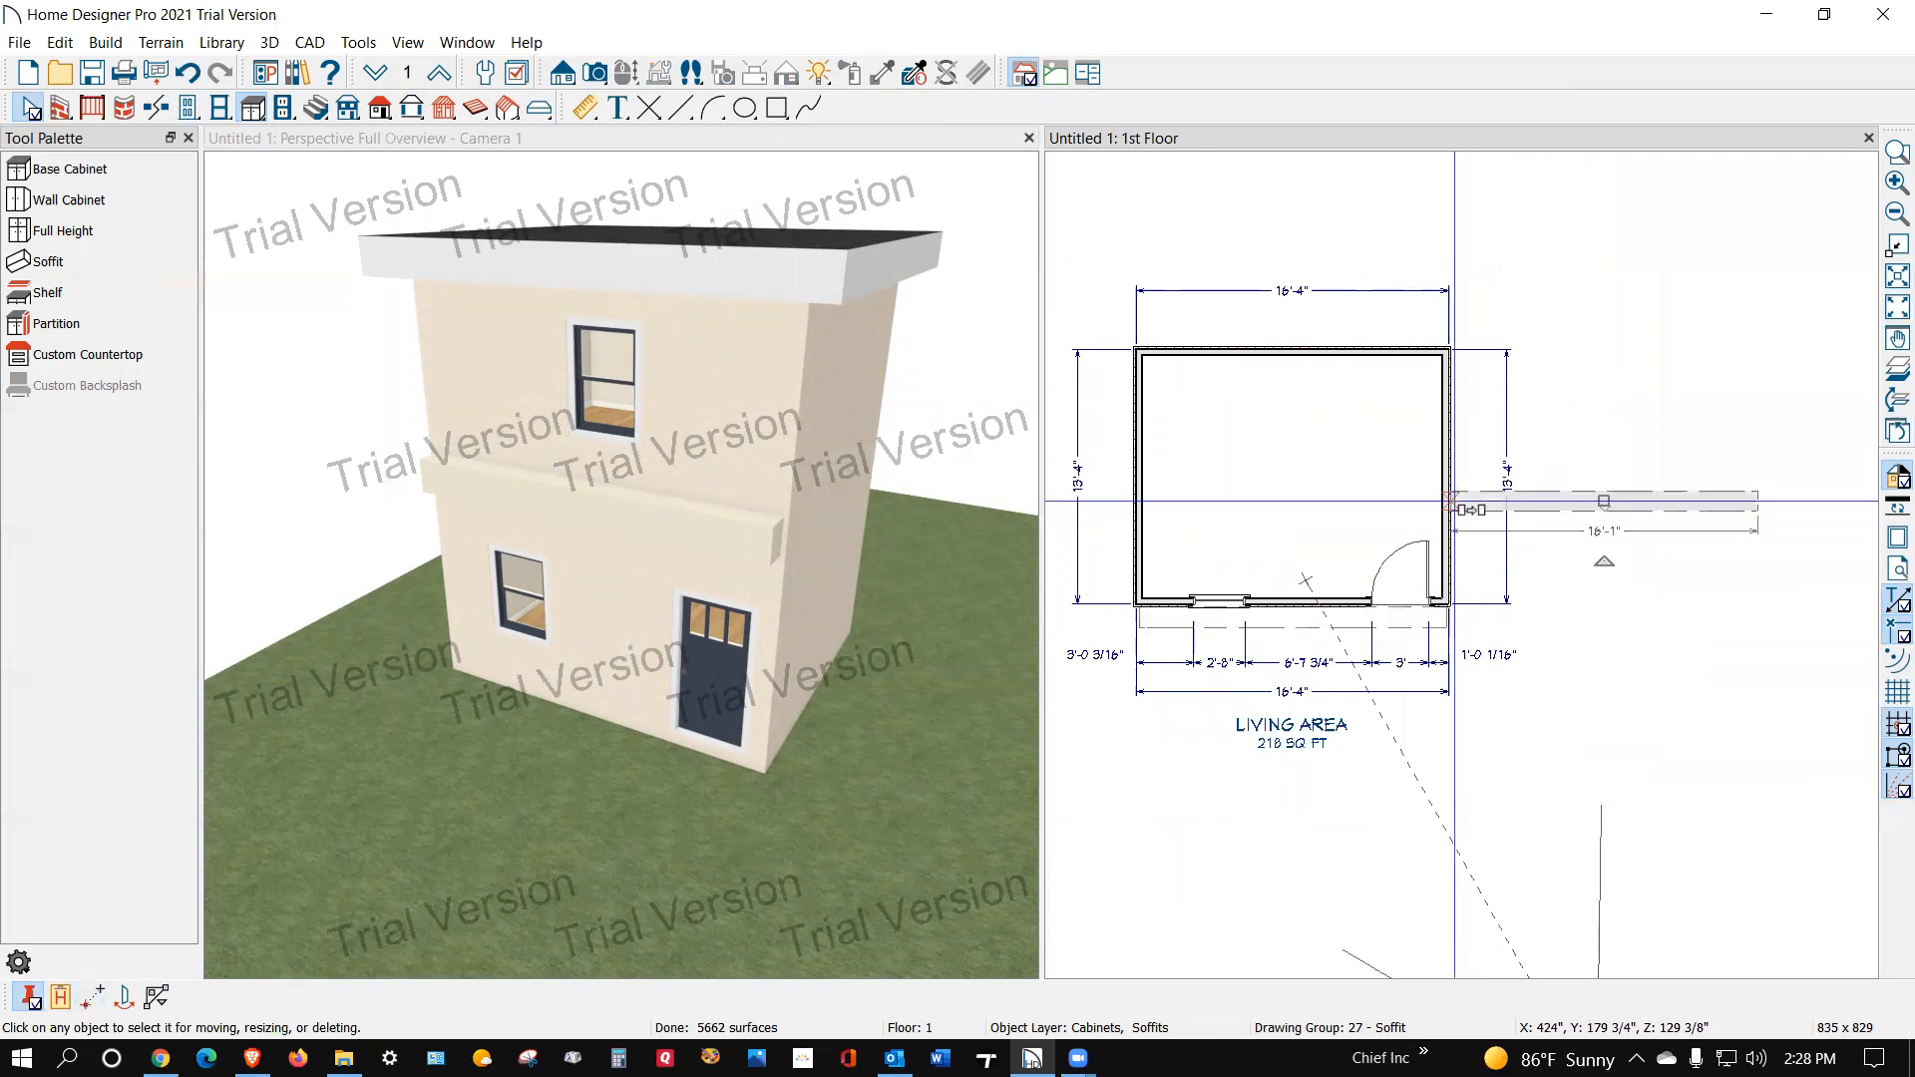
left_click(1133, 510)
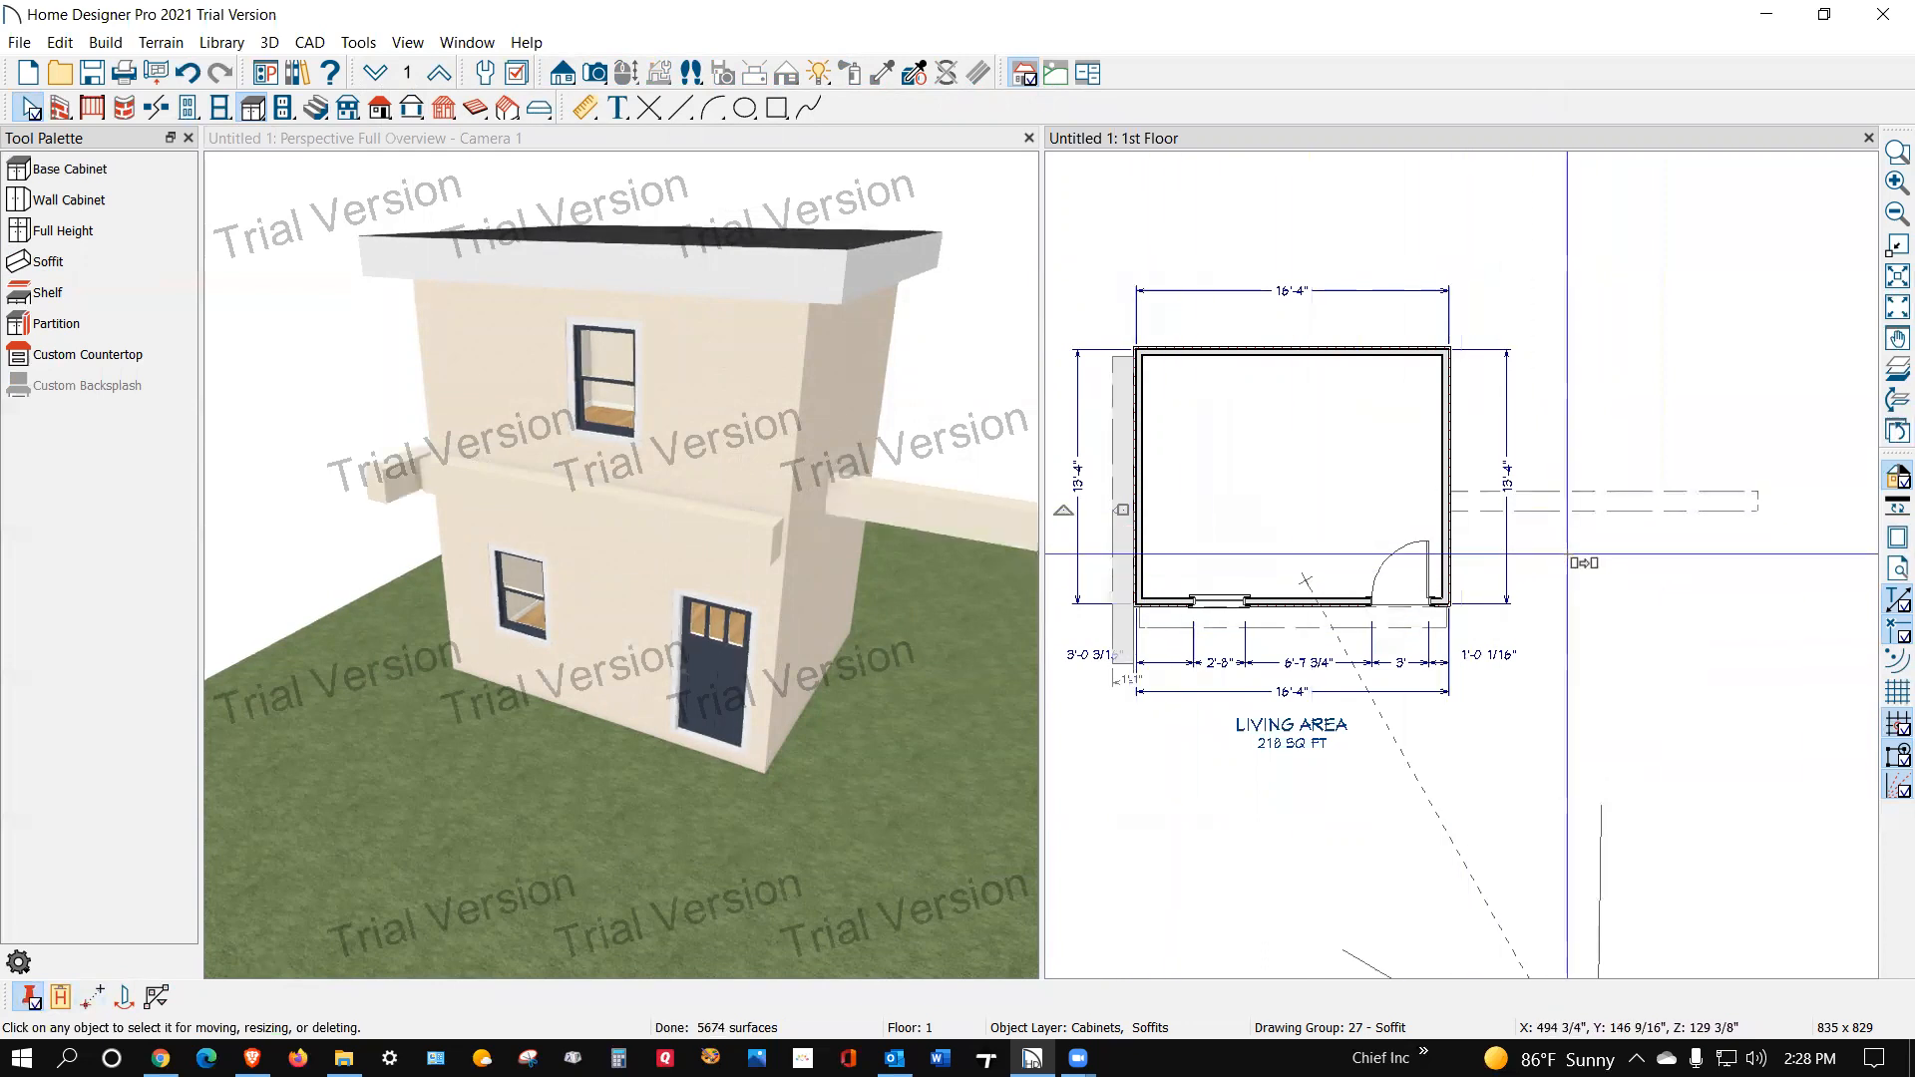
Step: Turn the right-hand soffit copy parallel to the right wall and align its front end with the front soffit's outer edge
scroll(1580, 539, "up", 3)
scroll(1598, 495, "down", 3)
scroll(1607, 496, "down", 1)
left_click(1594, 488)
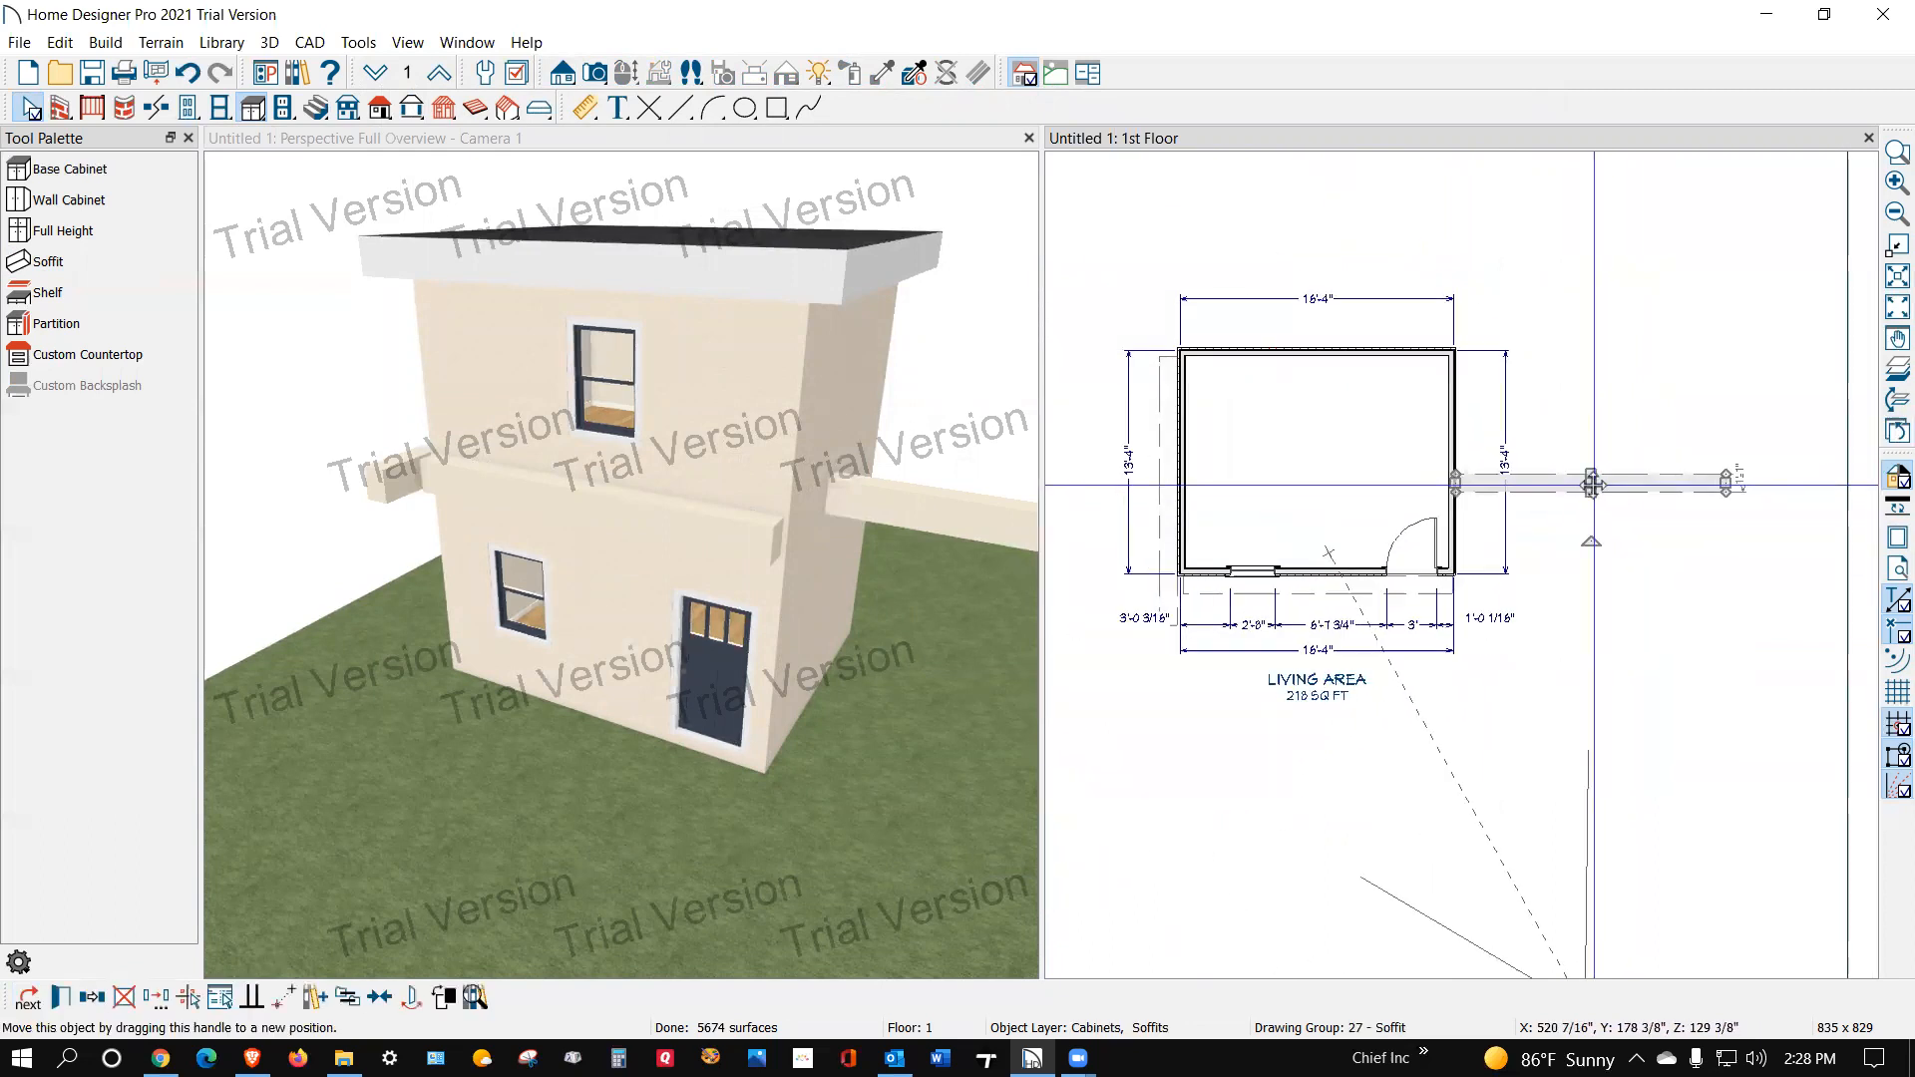
left_click_drag(1592, 547, 1430, 467)
scroll(1461, 609, "up", 4)
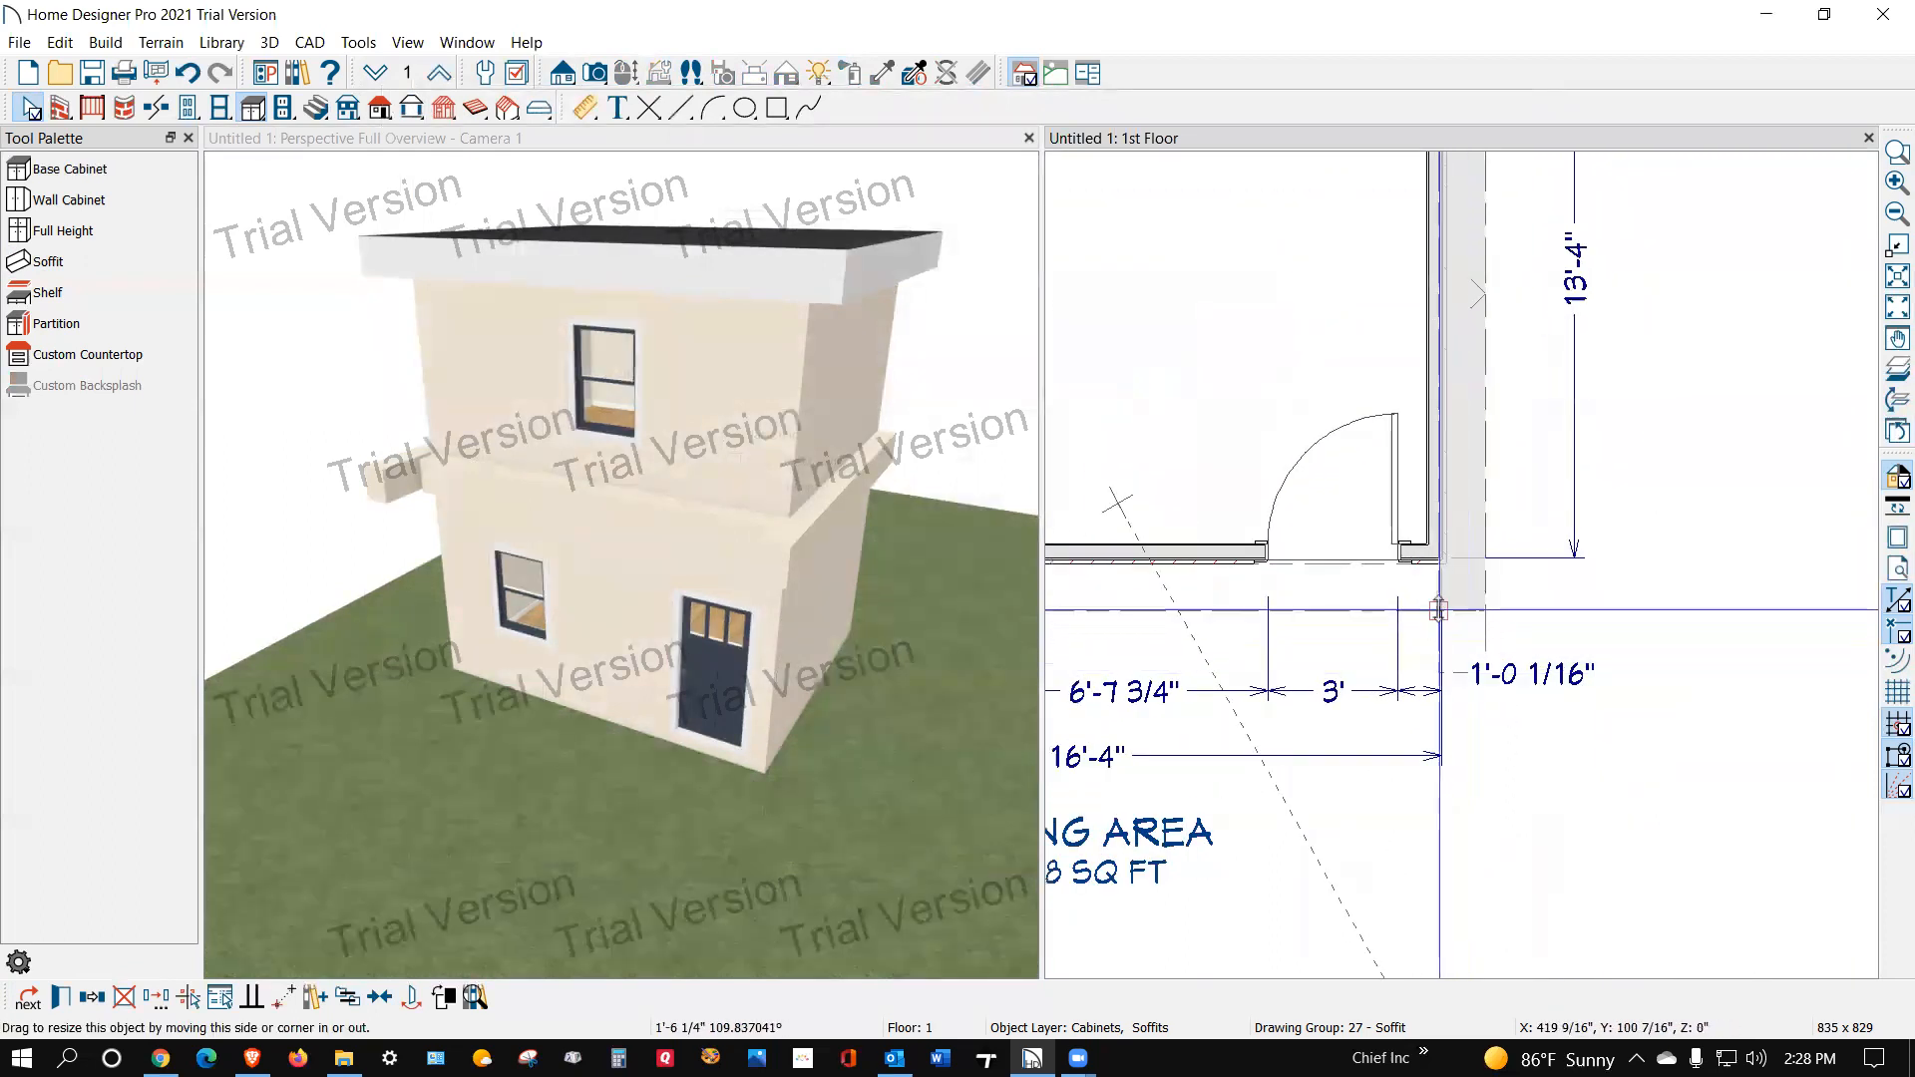
scroll(1463, 673, "down", 4)
Step: Extend the front soffit to the house's left corner and shorten the left-hand soffit to end flush with its outer edge
scroll(1336, 602, "up", 7)
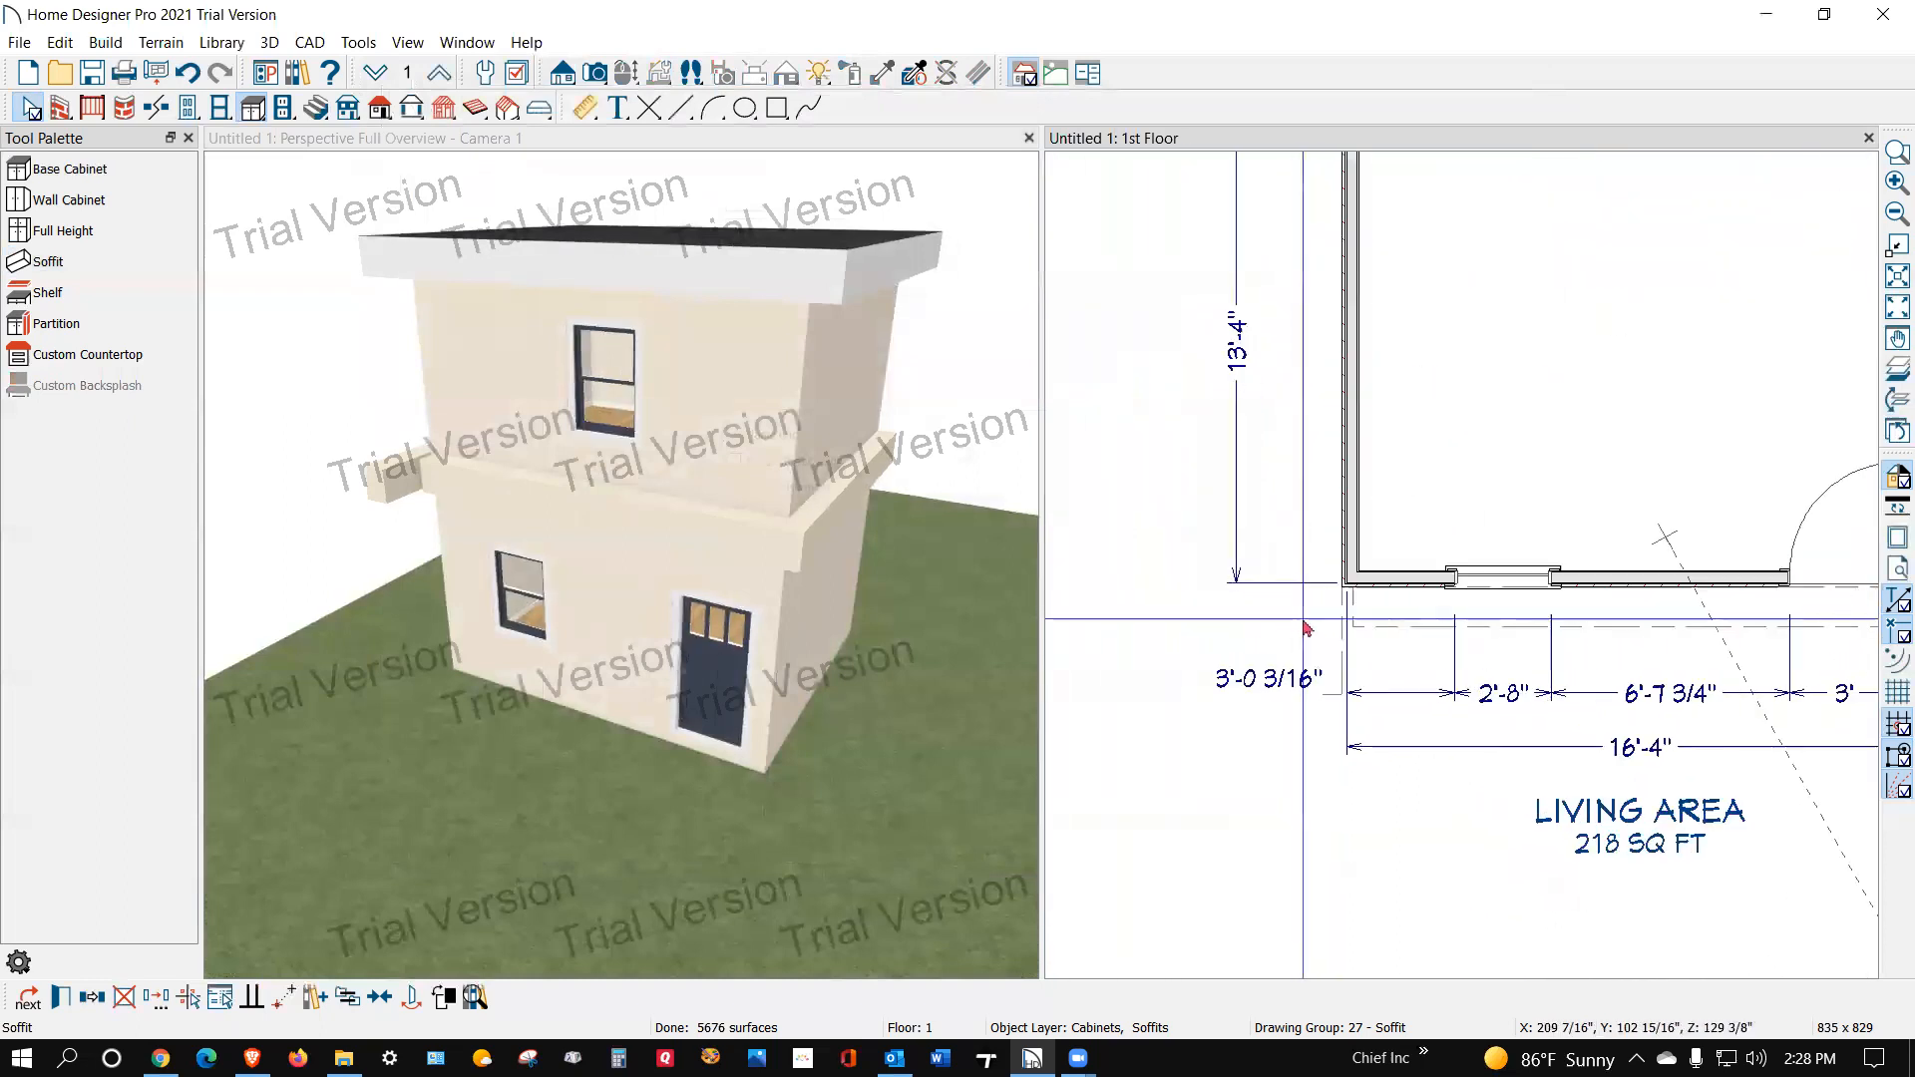
left_click(1341, 597)
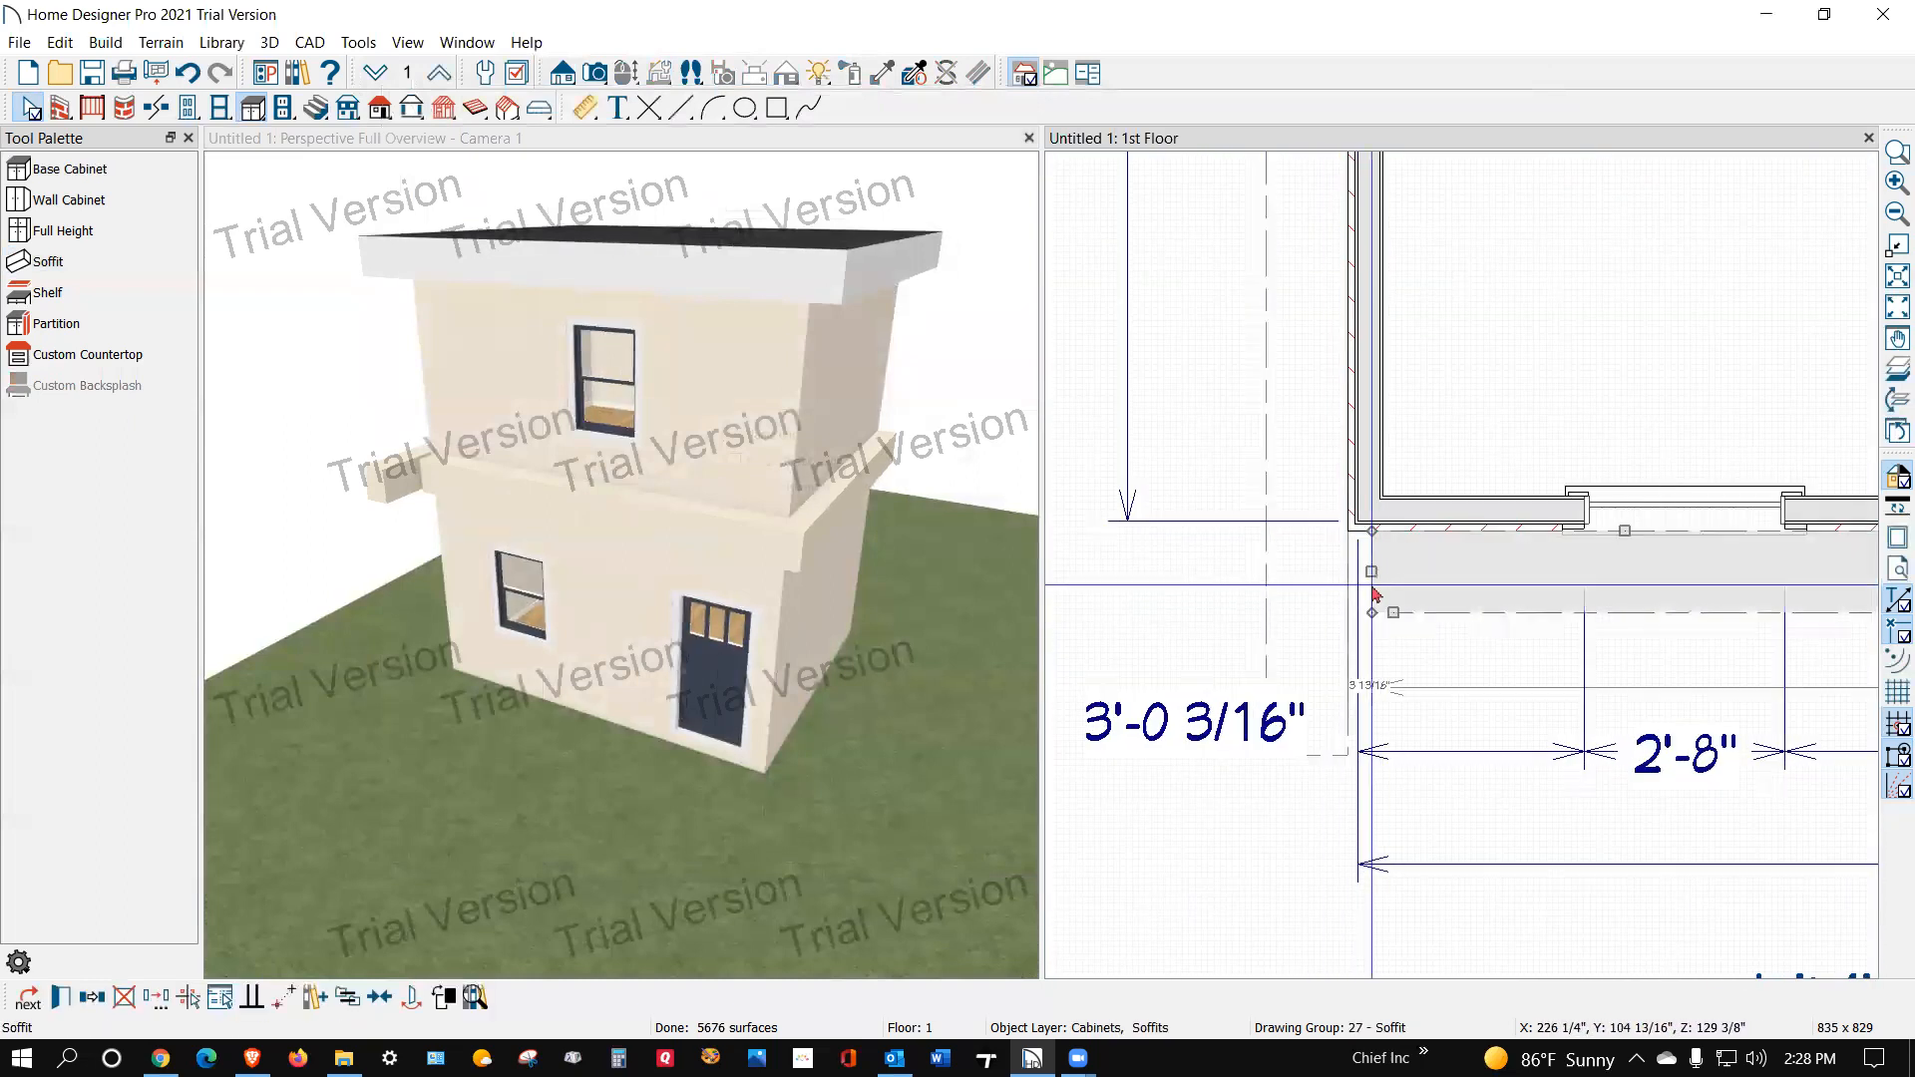
left_click(1319, 634)
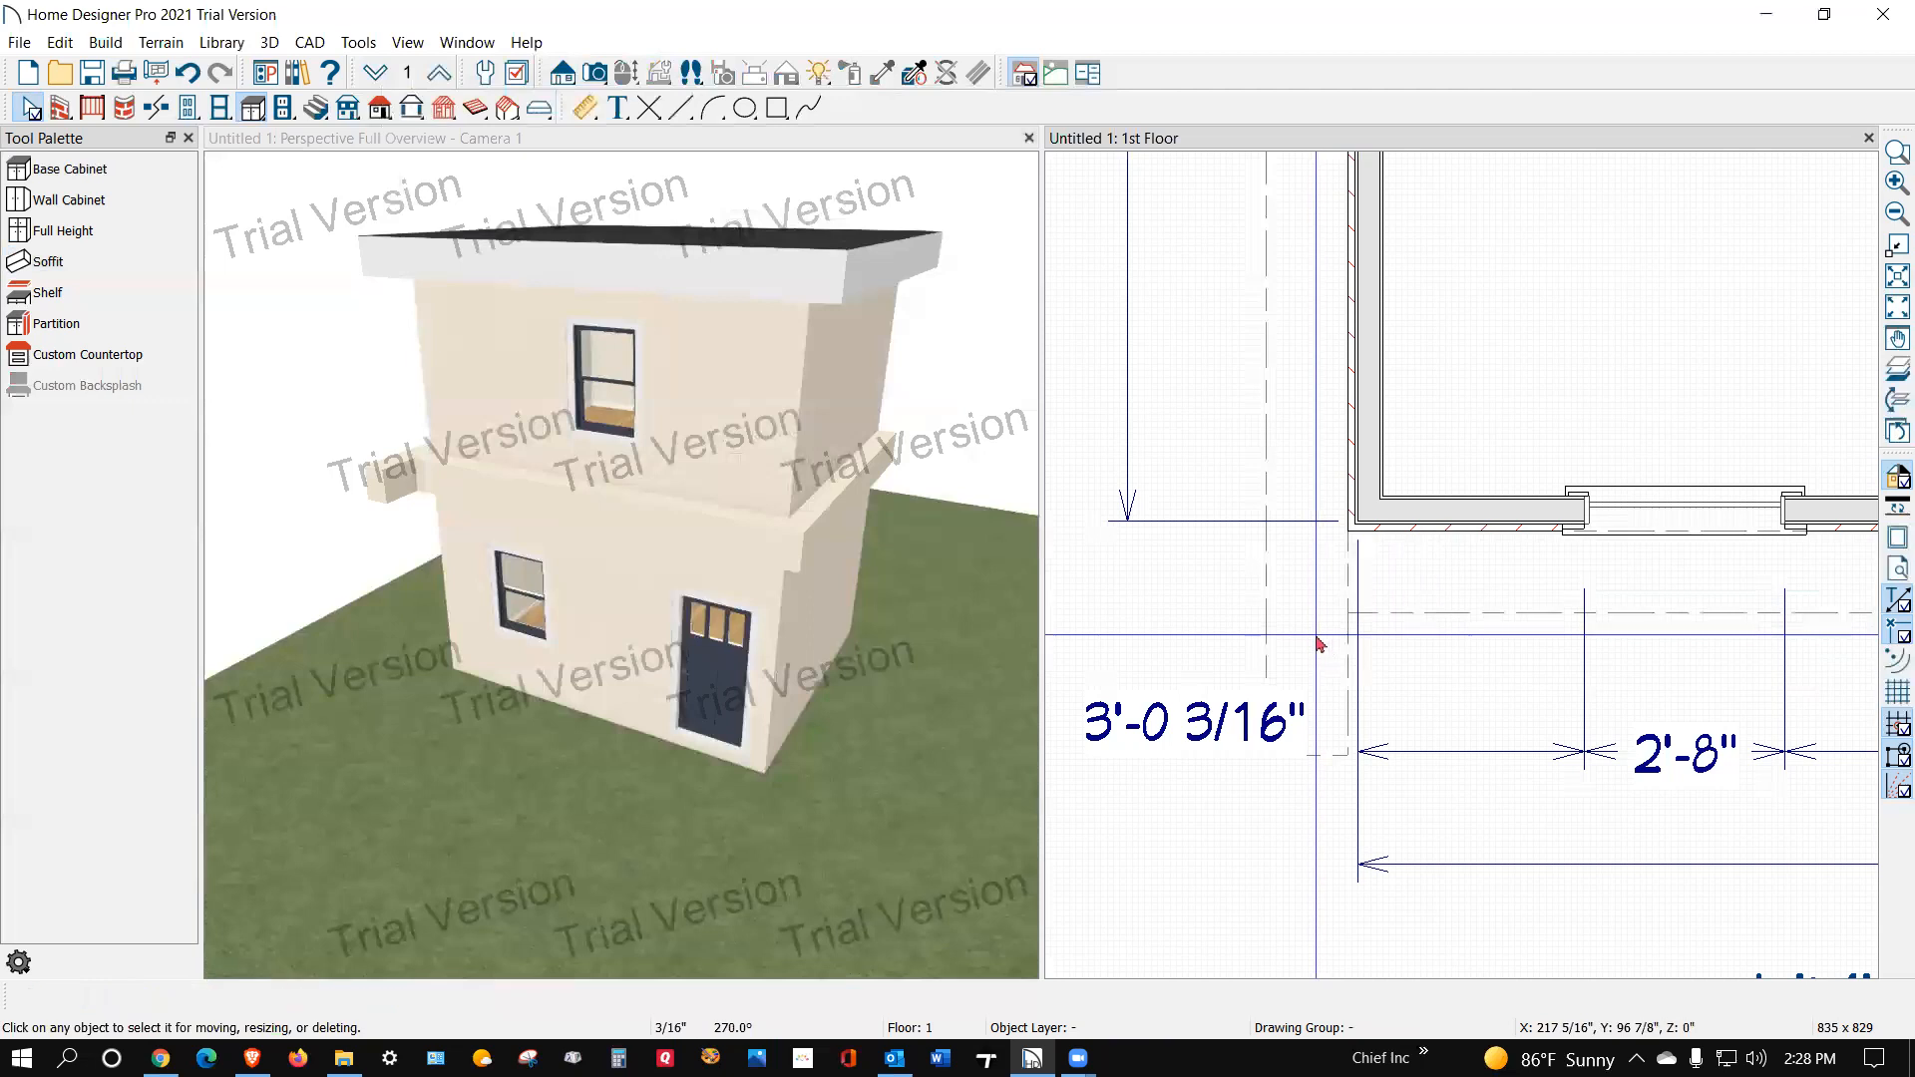
left_click_drag(1306, 755, 1173, 667)
scroll(1170, 660, "down", 8)
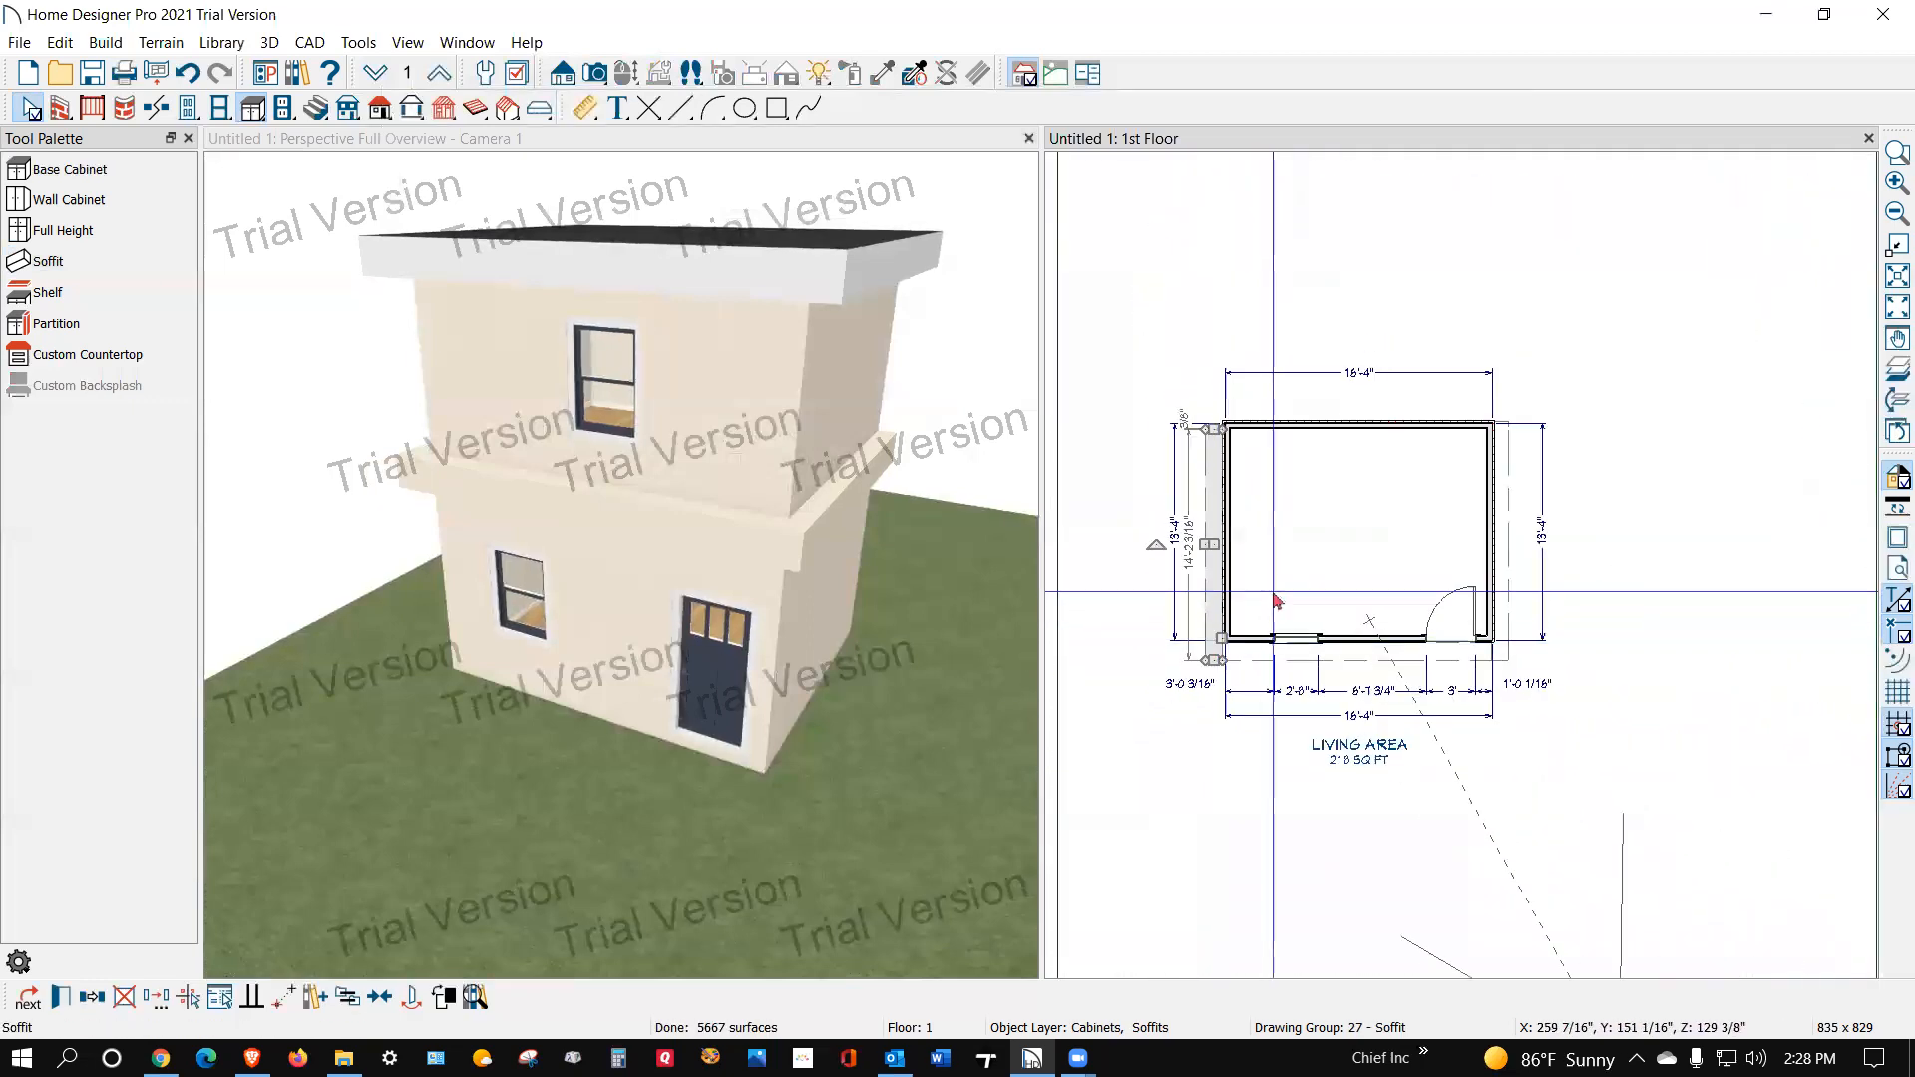
key("Escape")
Step: Inspect the soffit joints in the 3D camera with Vector View rendering and color on, then return to Standard rendering
left_click(923, 361)
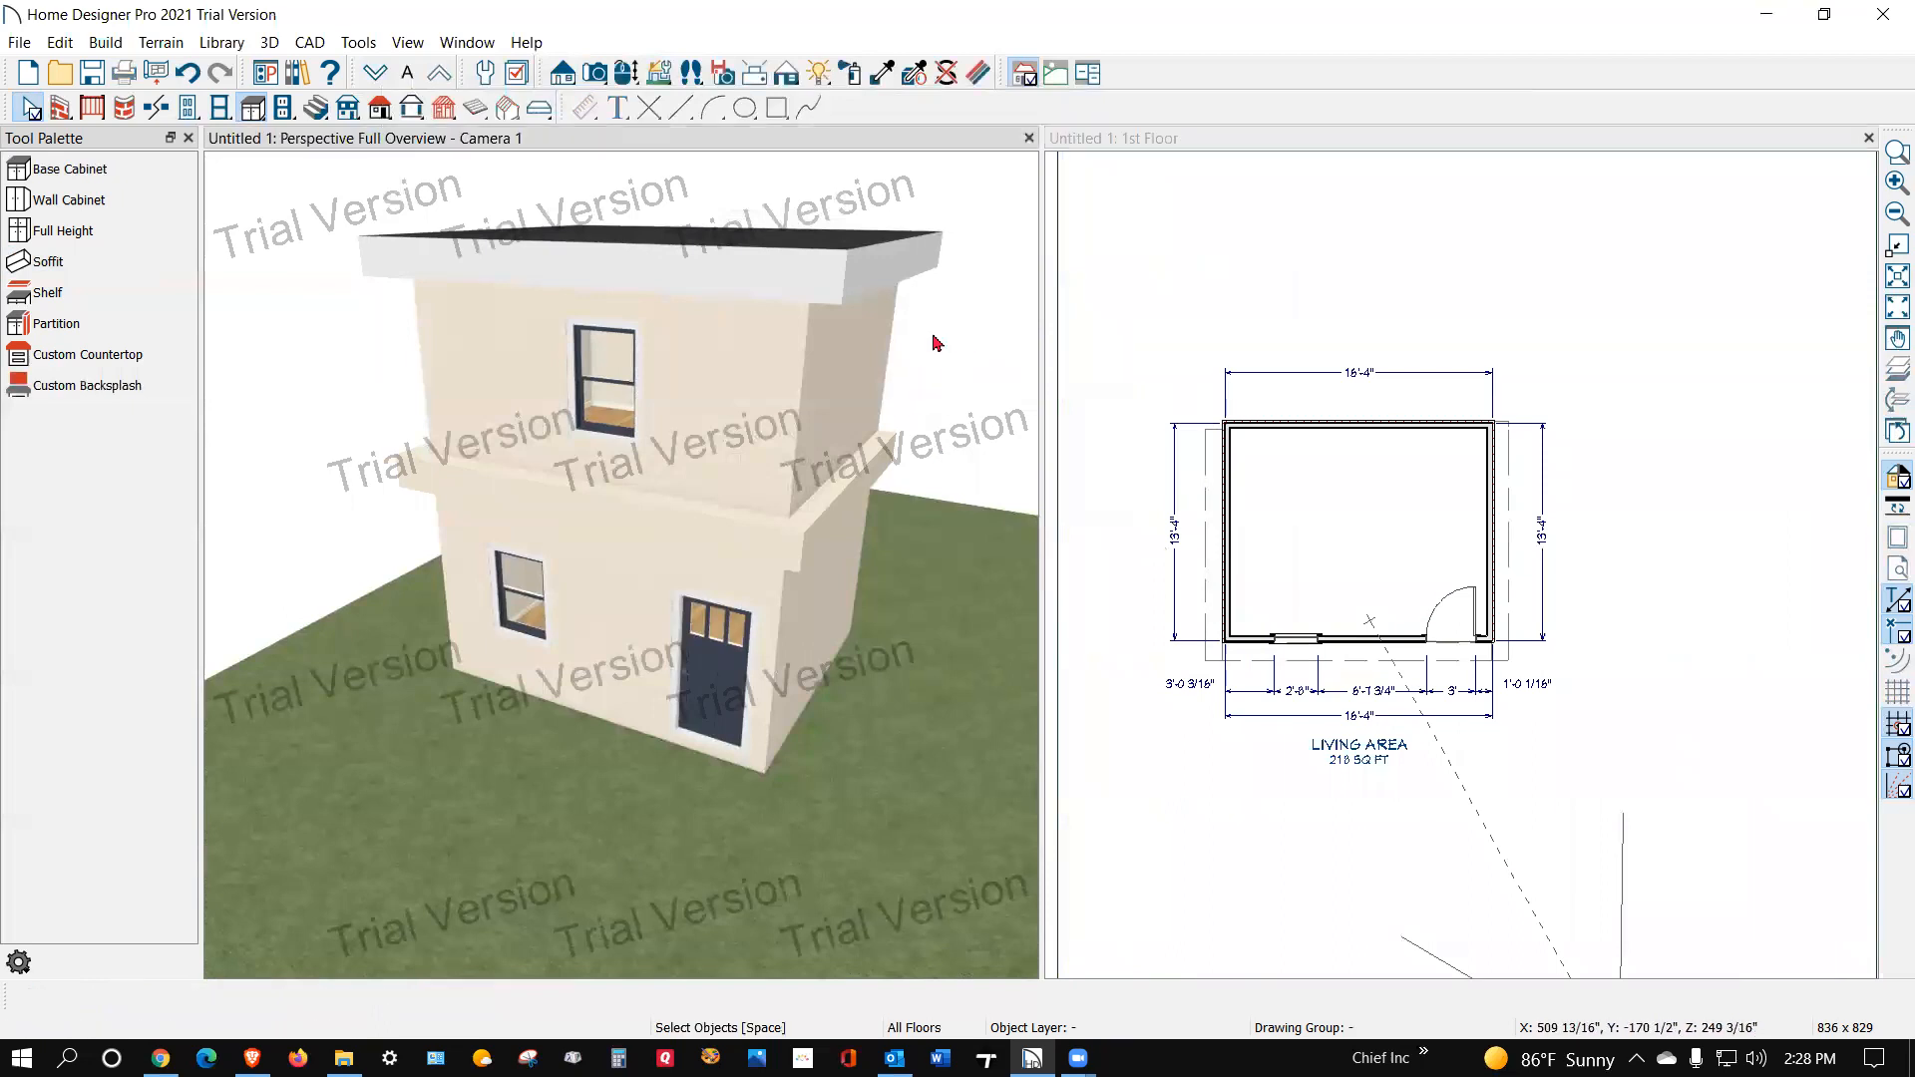
left_click(785, 78)
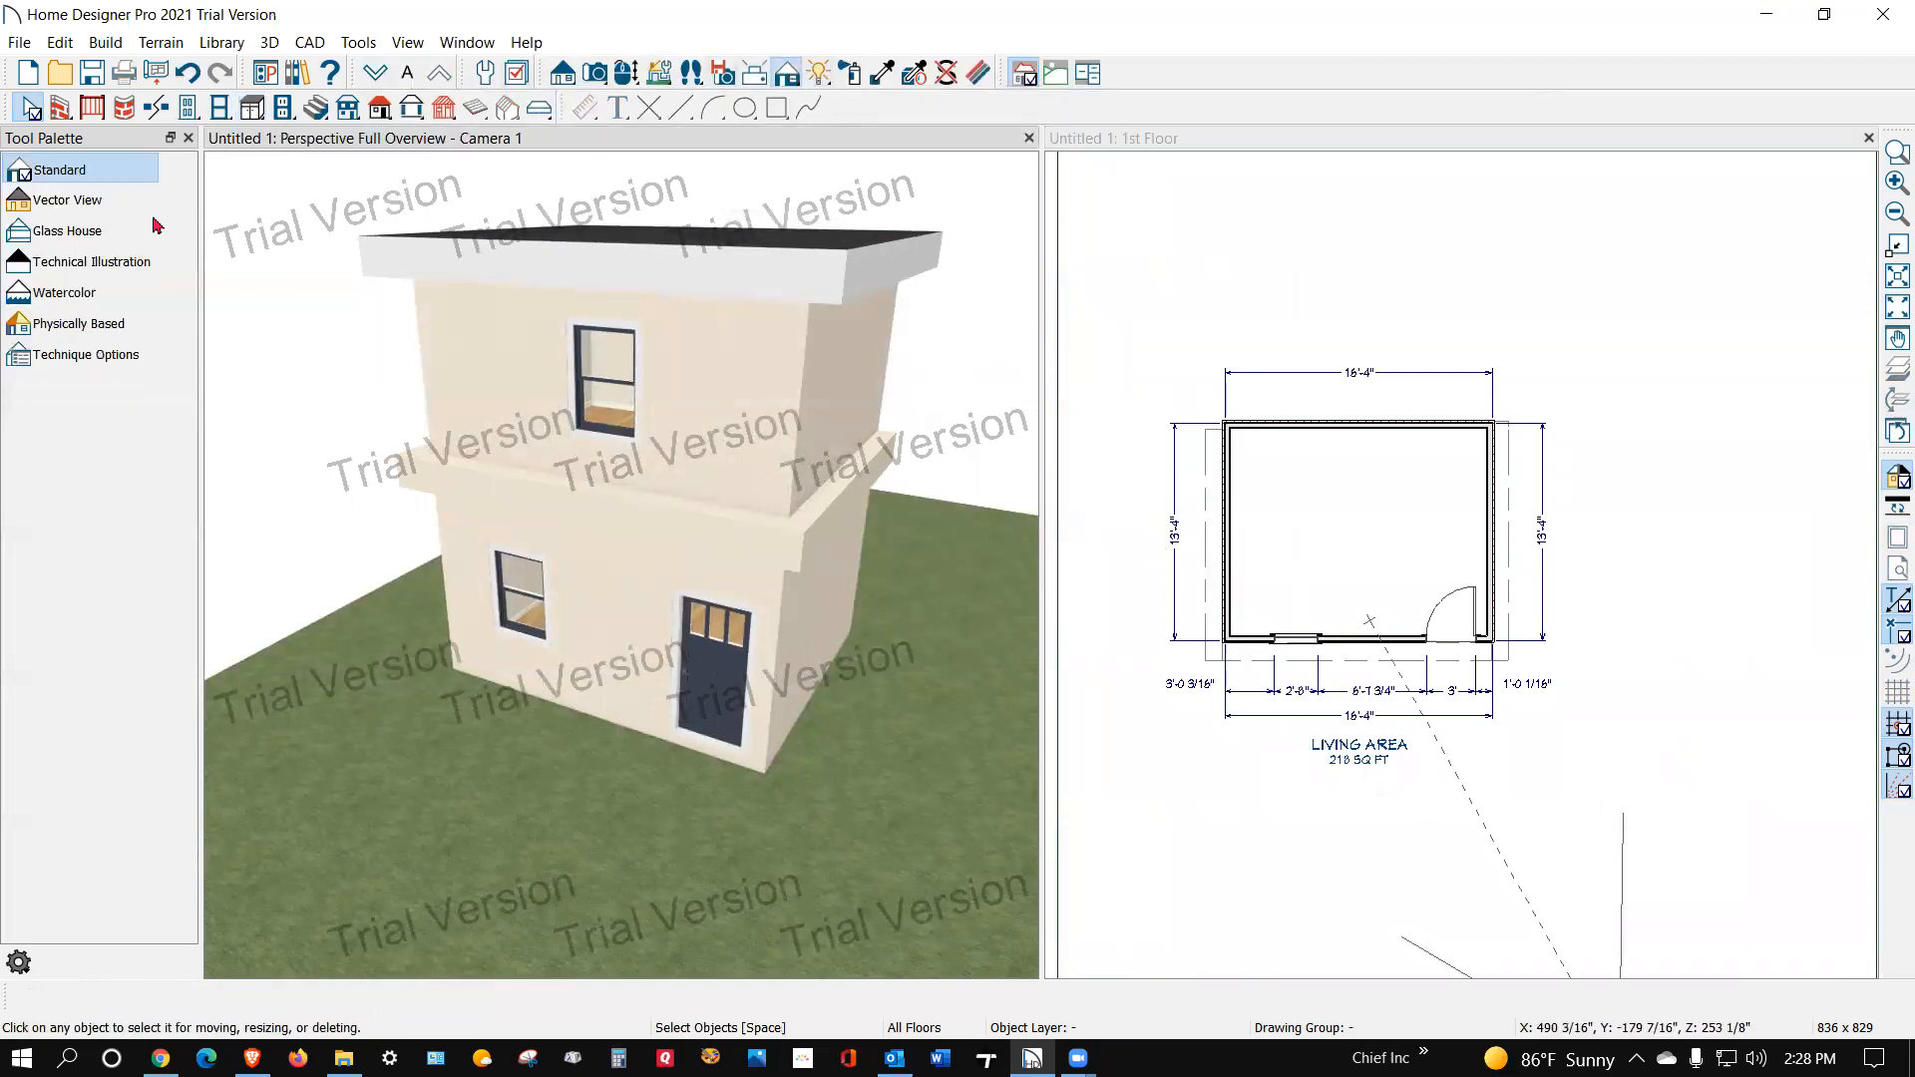
left_click(83, 209)
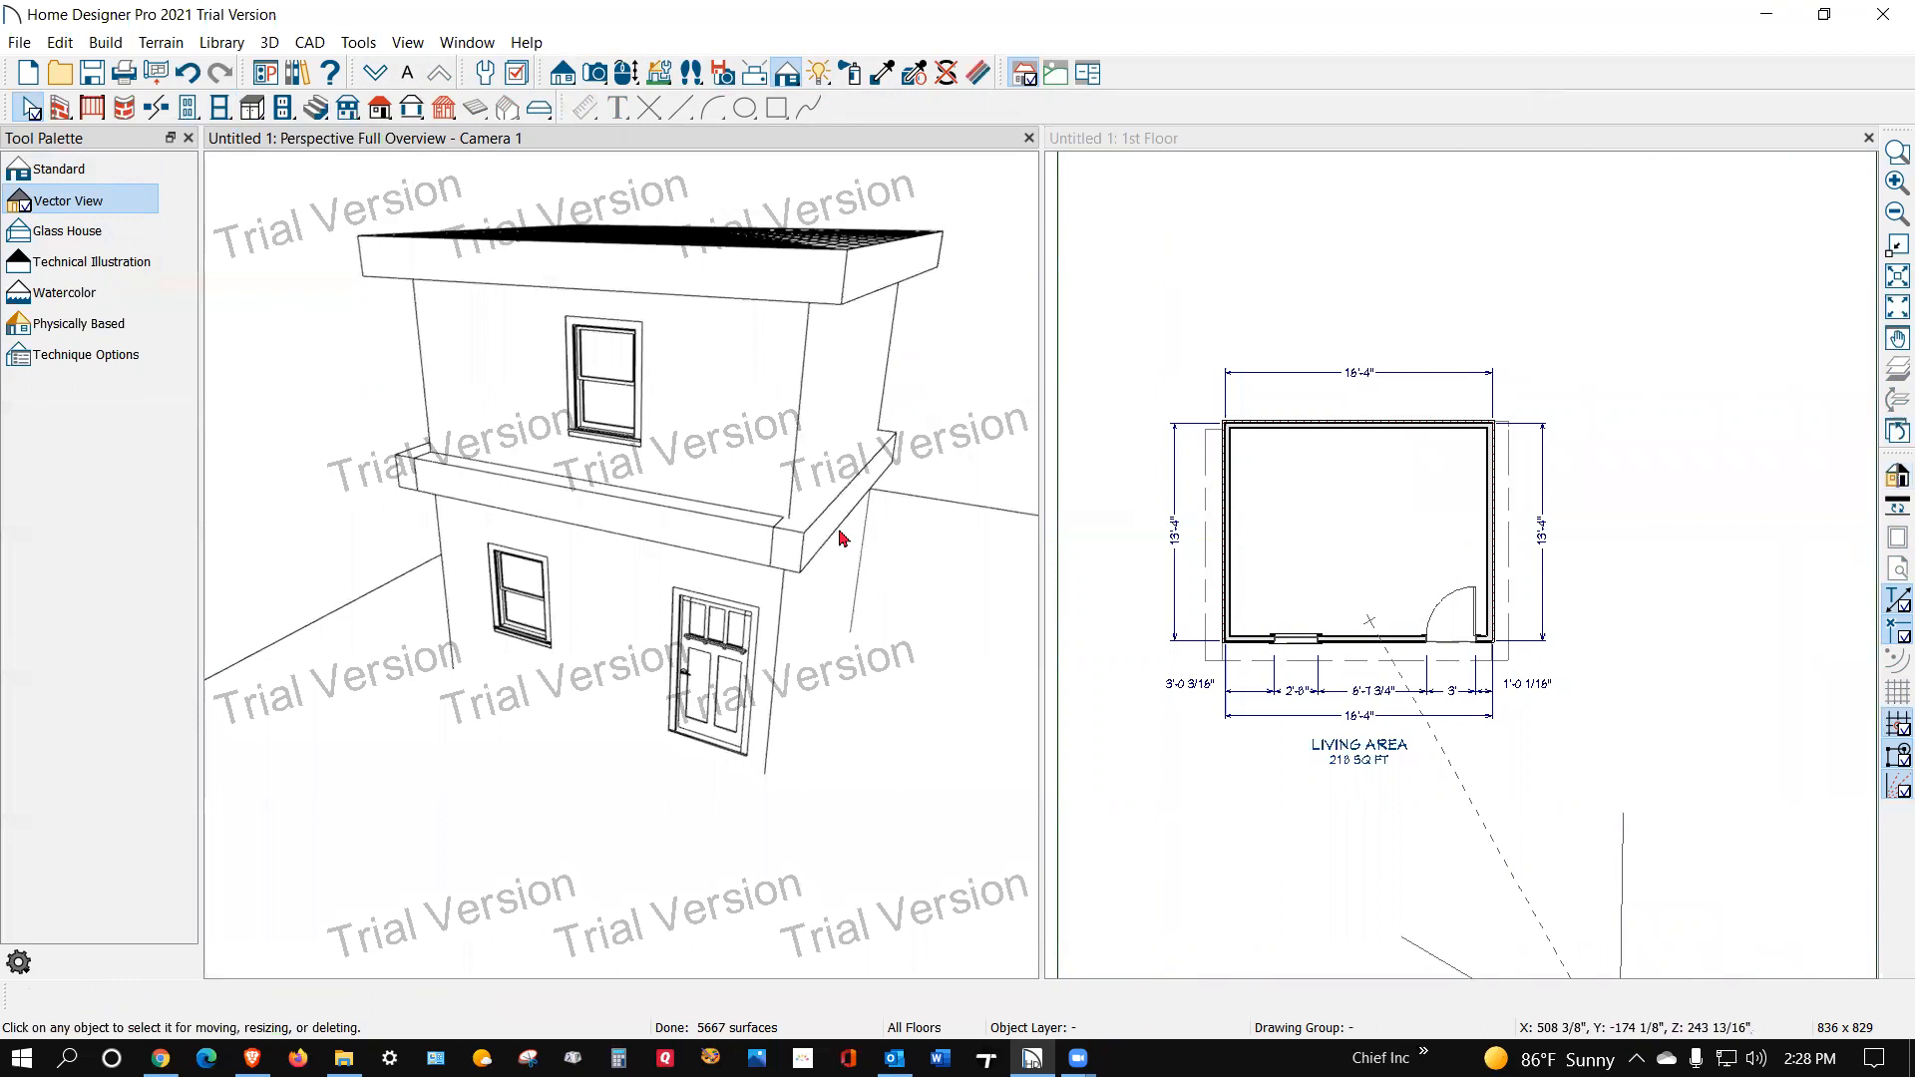
left_click(1895, 477)
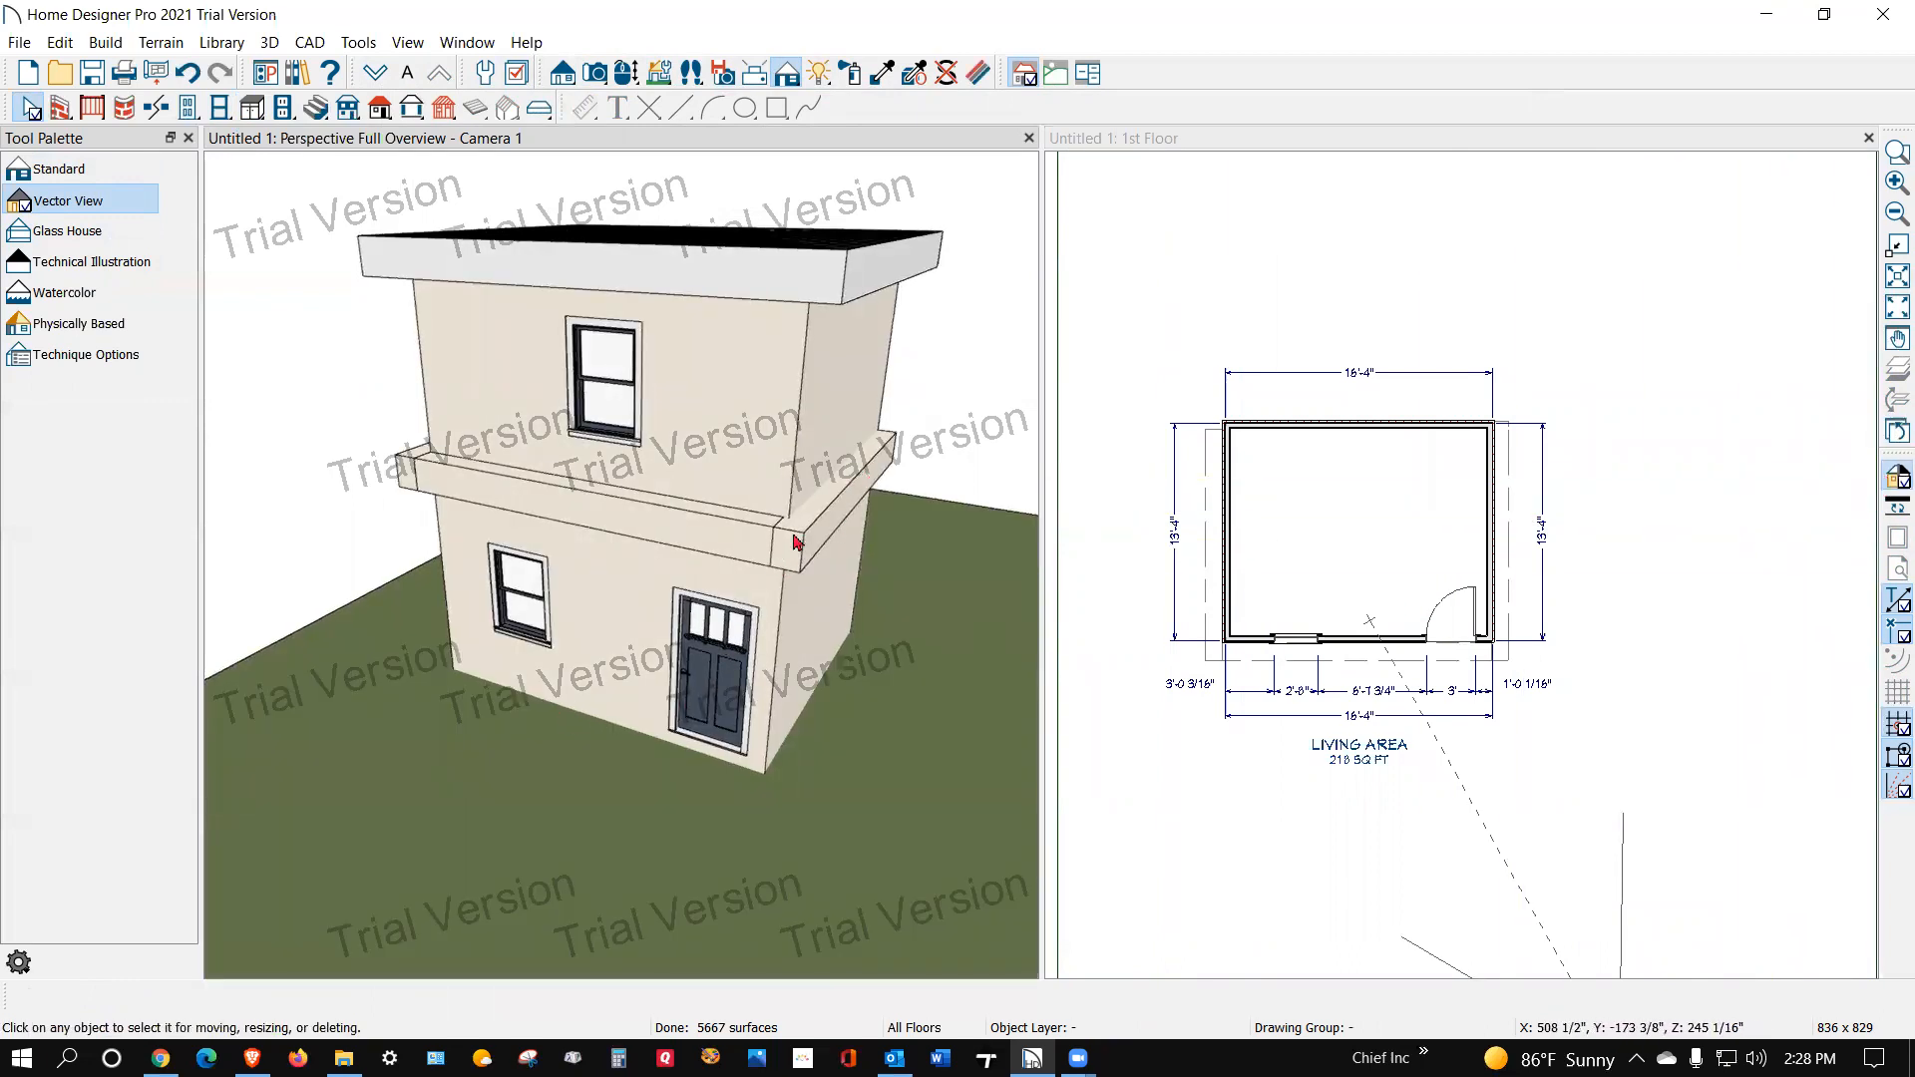
left_click(60, 170)
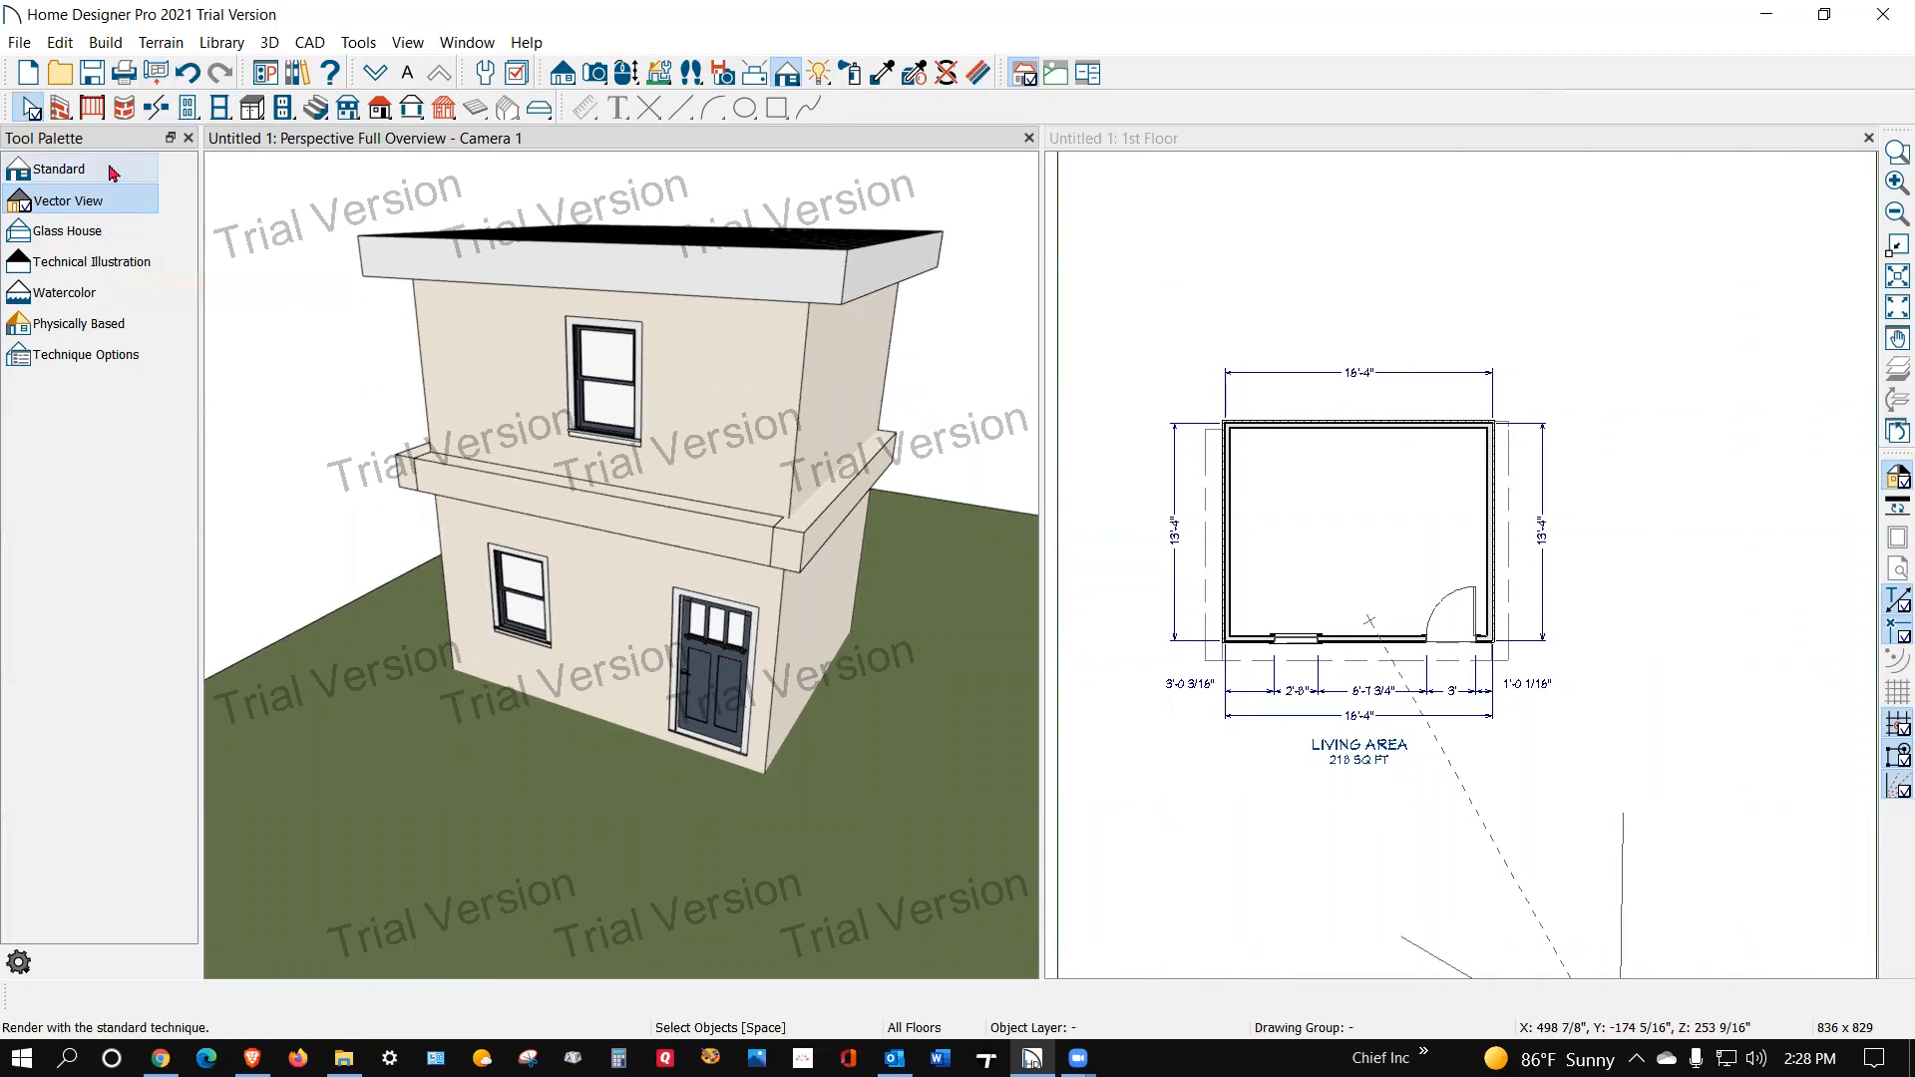